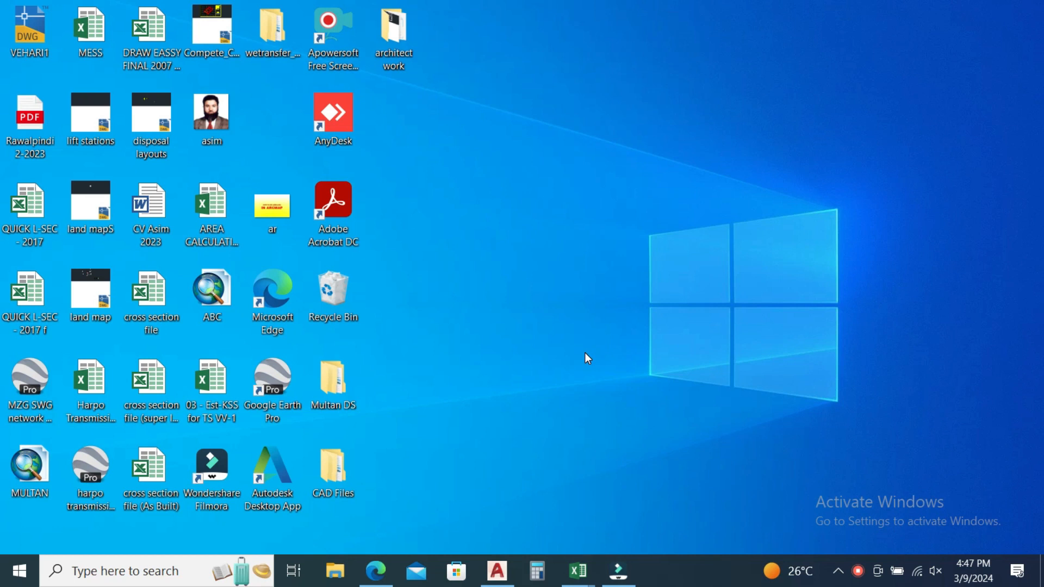
Step: Close the three open cross section workbooks (As Built, super Impose and the plain cross section file) and dismiss the error report
mouse_move(581, 578)
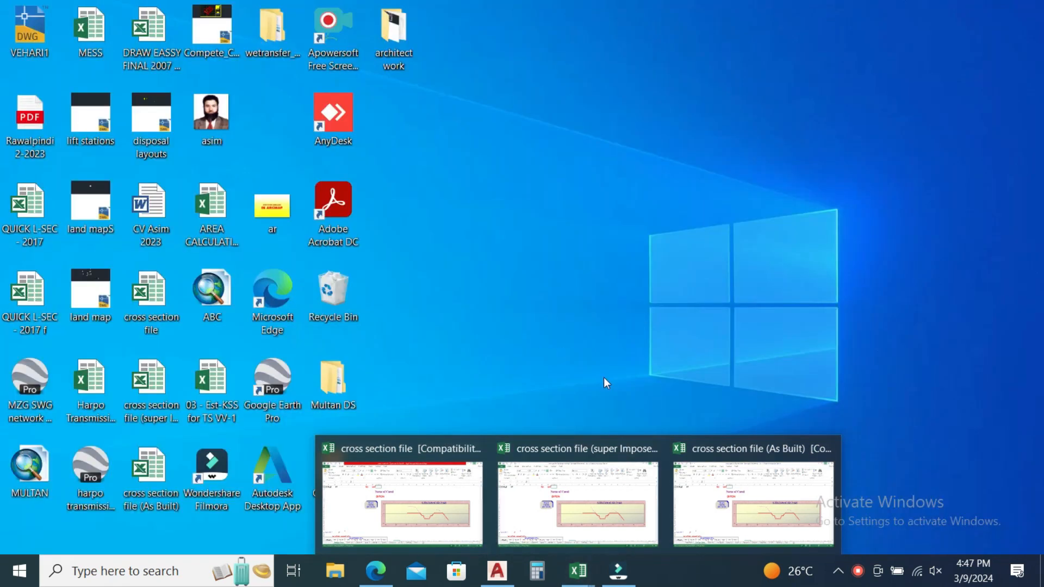
mouse_move(735, 460)
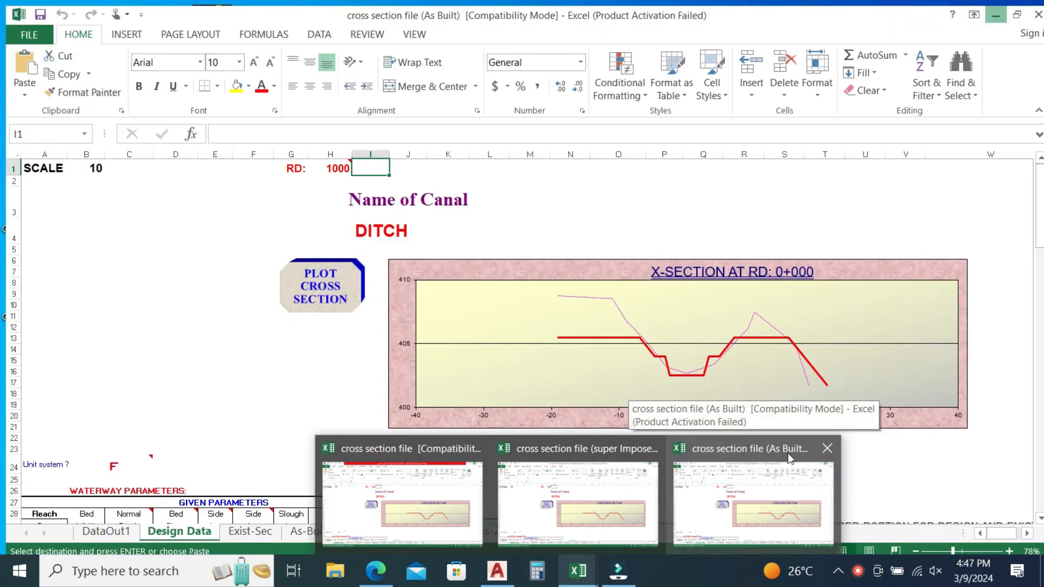
left_click(828, 448)
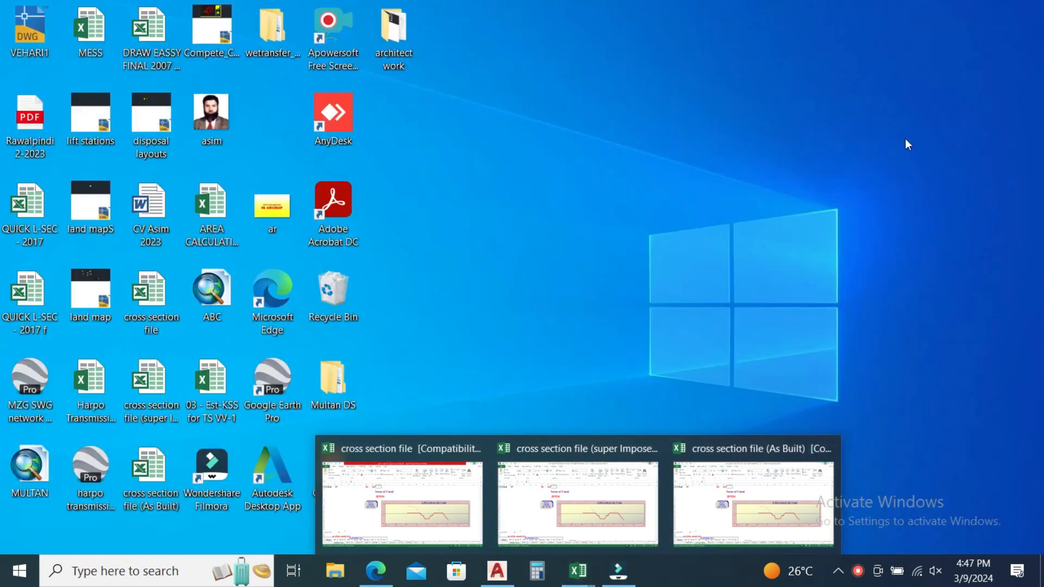
left_click(522, 318)
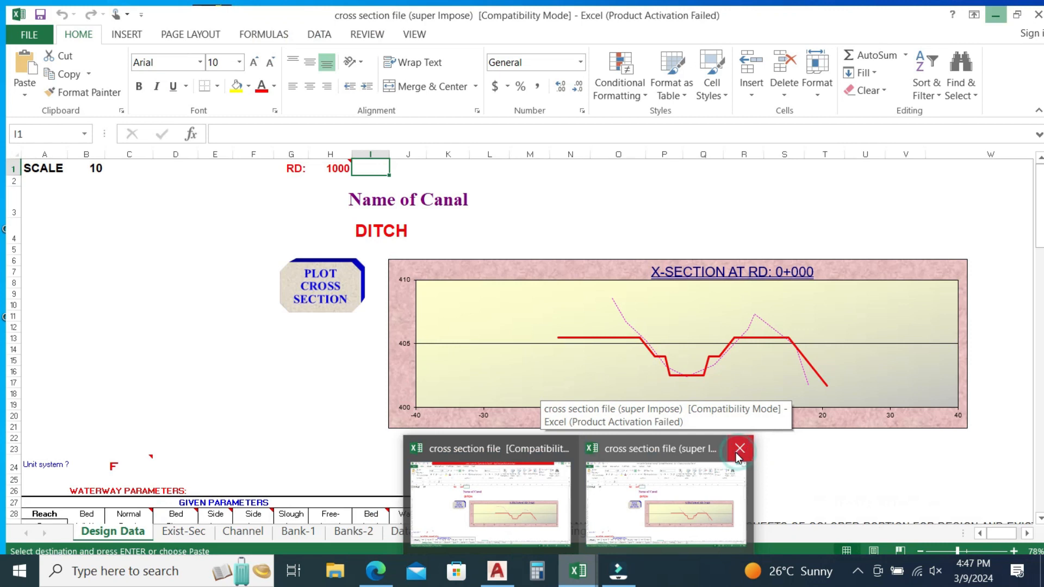
left_click(738, 449)
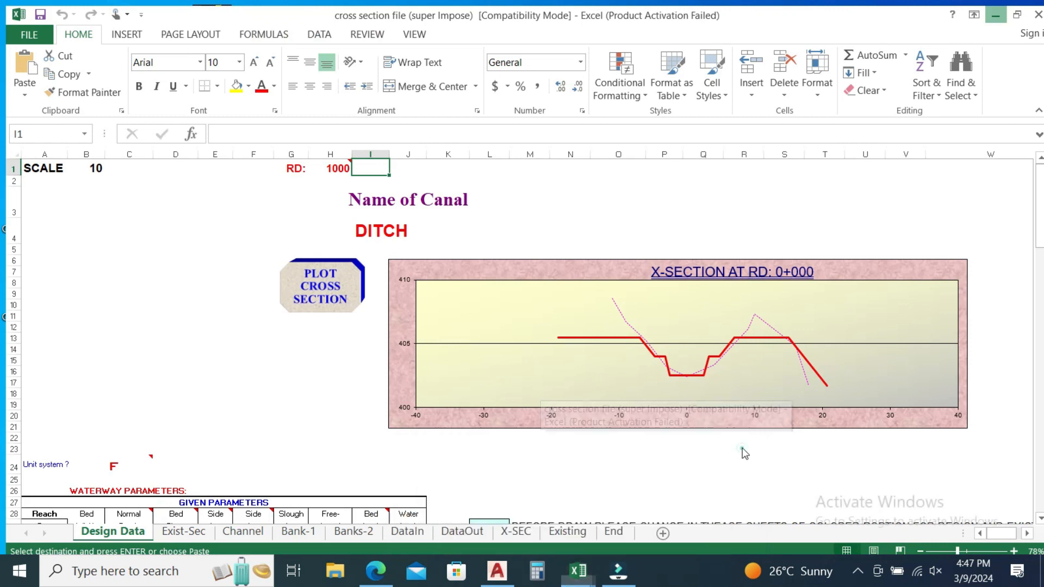
left_click(515, 317)
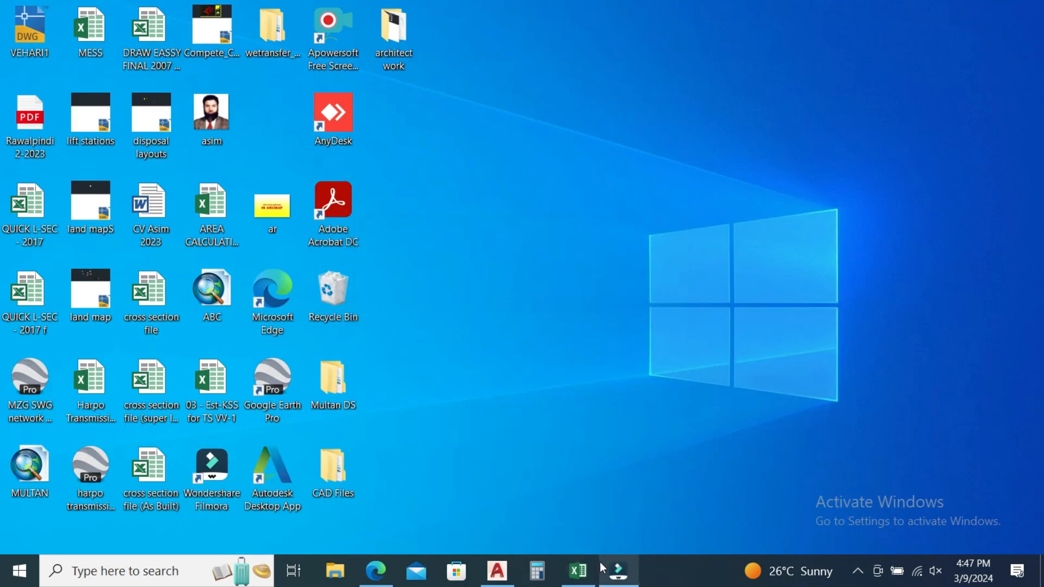
left_click(578, 570)
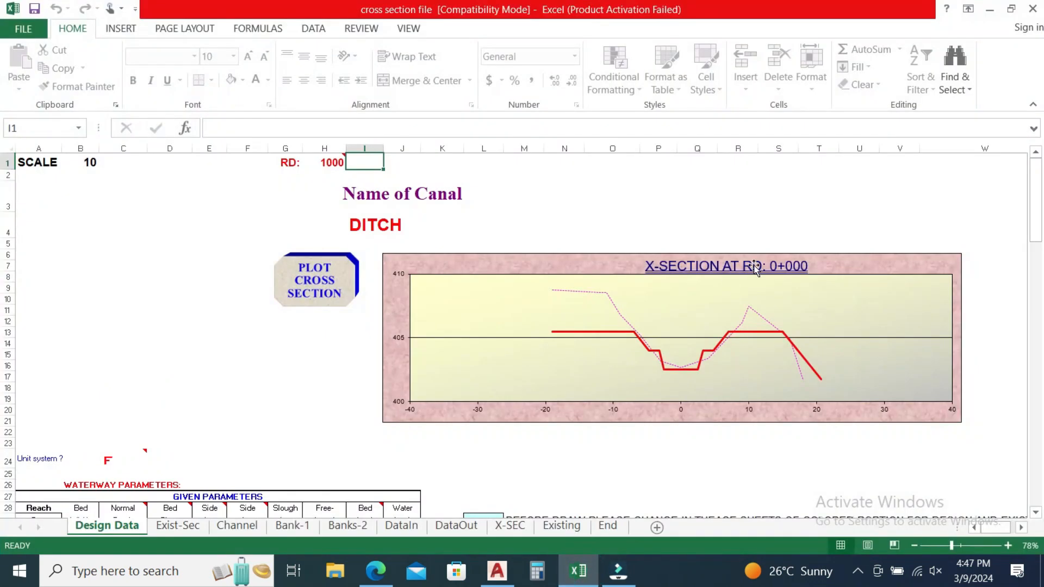
left_click(1032, 9)
left_click(537, 324)
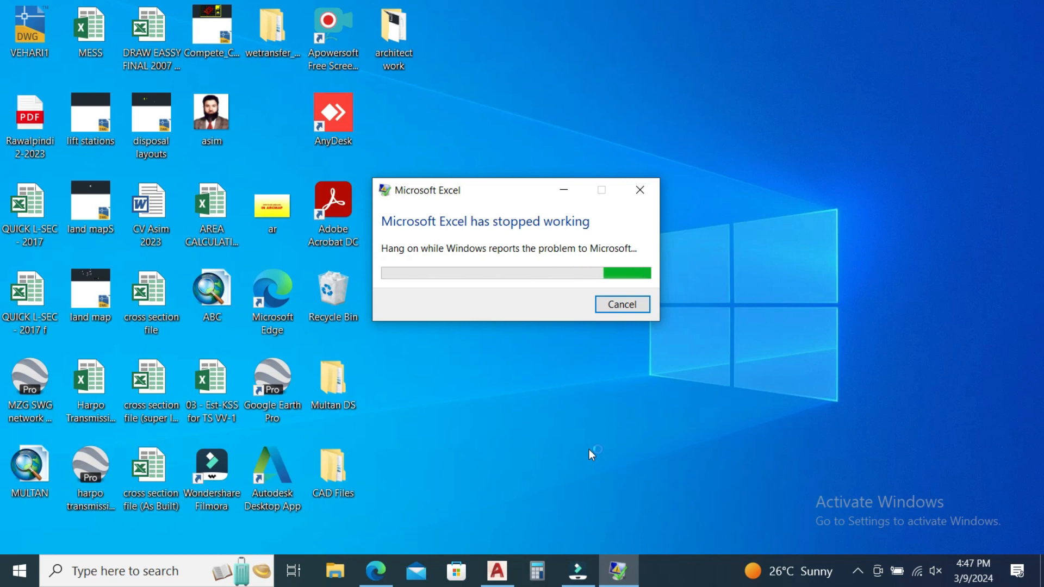
left_click(640, 190)
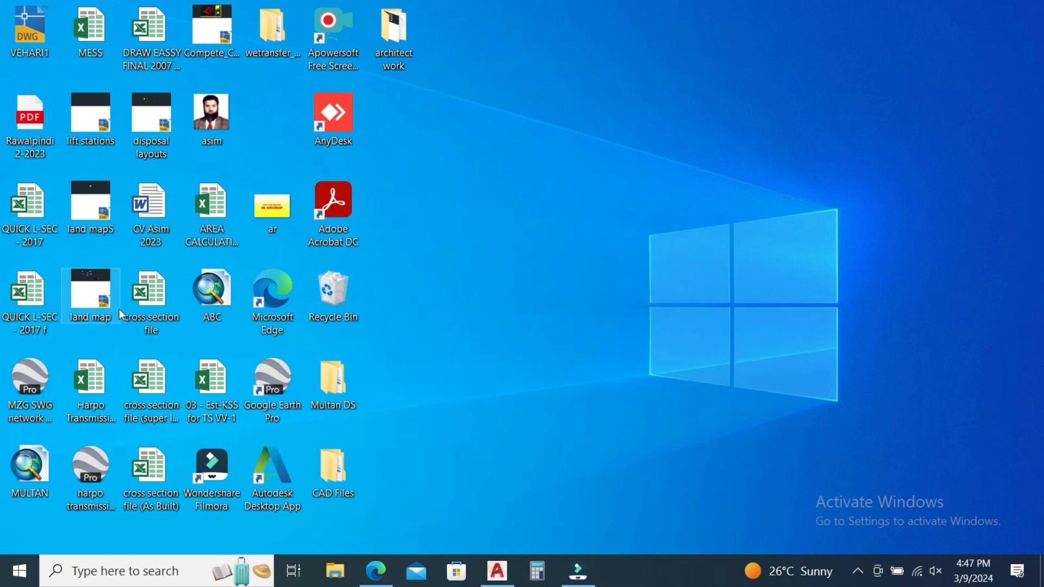
Step: Open the workbook "cross section file" from the desktop, dismiss the link-update and activation dialogs, and maximize its window
double_click(156, 288)
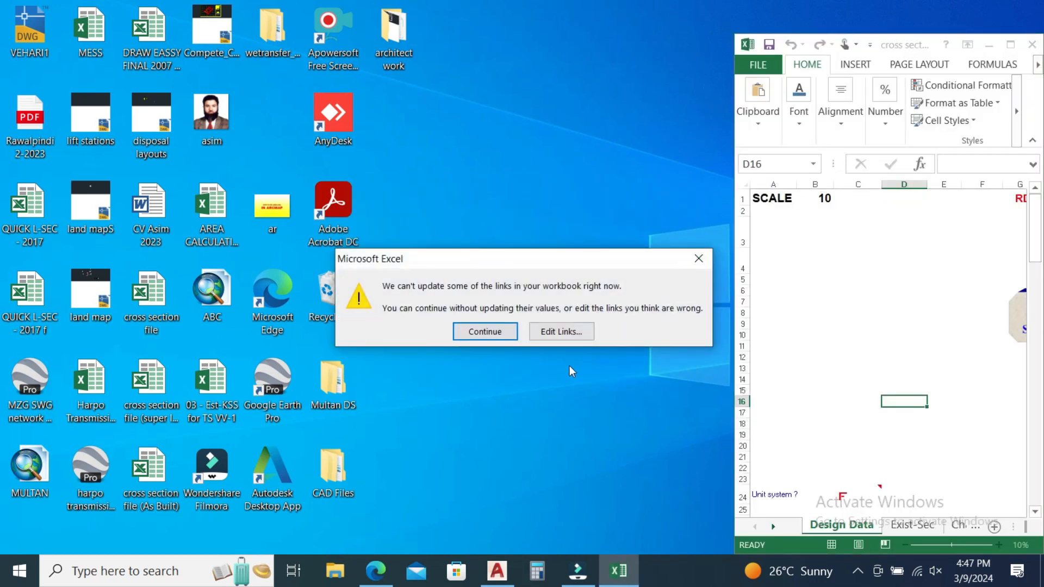
left_click(698, 258)
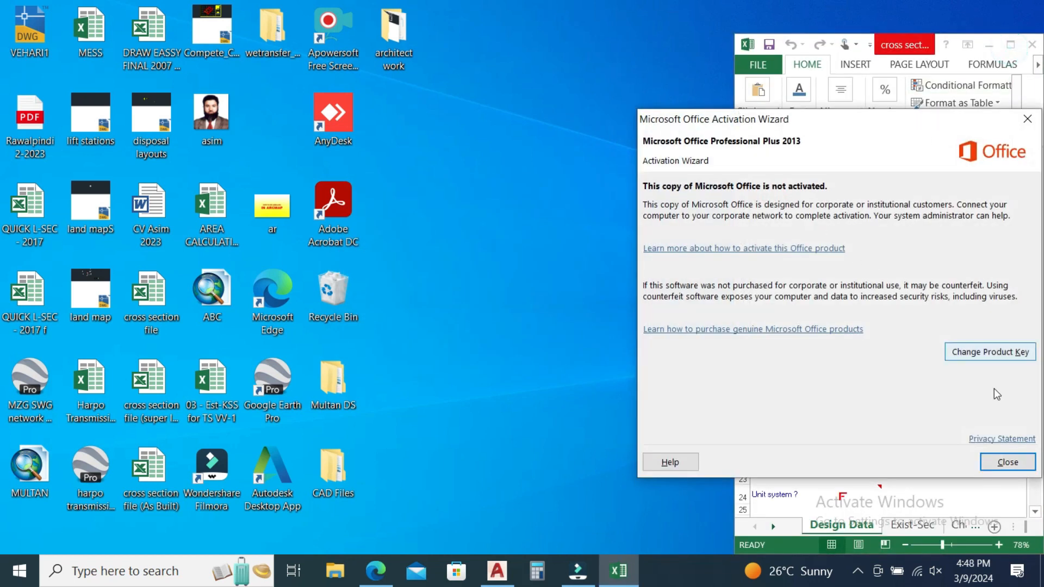
left_click(1010, 461)
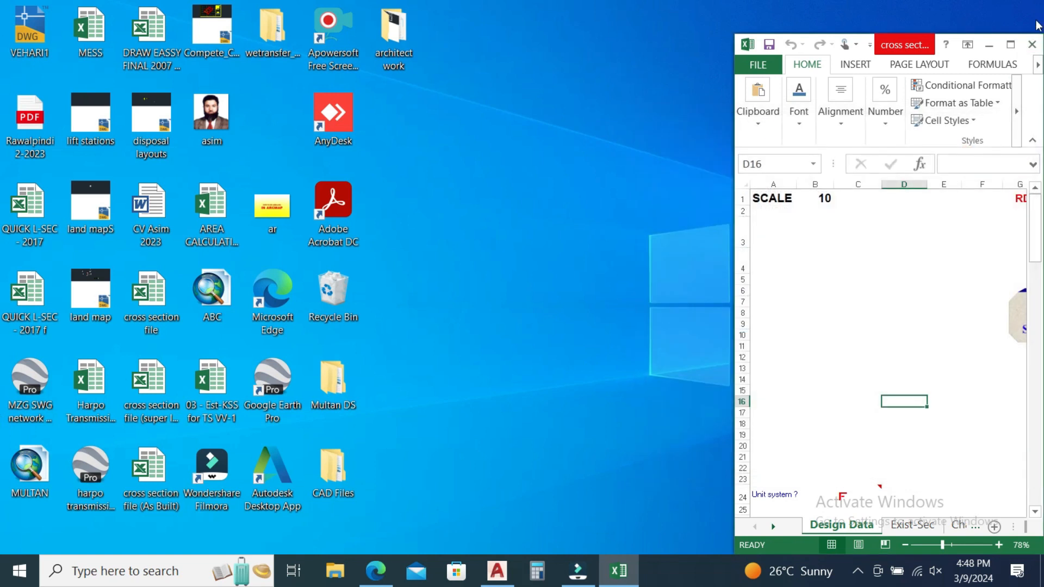
left_click(1009, 45)
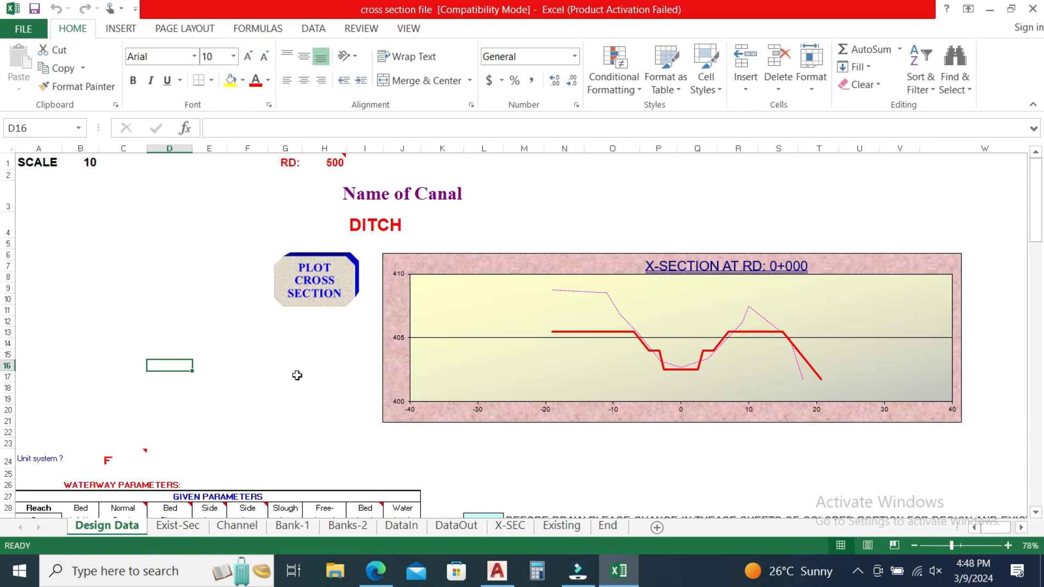
Step: Examine the Design Data sheet's cross-section chart and the reach start, bed width and normal depth cells in the waterway parameters
scroll(297, 375, "down", 2)
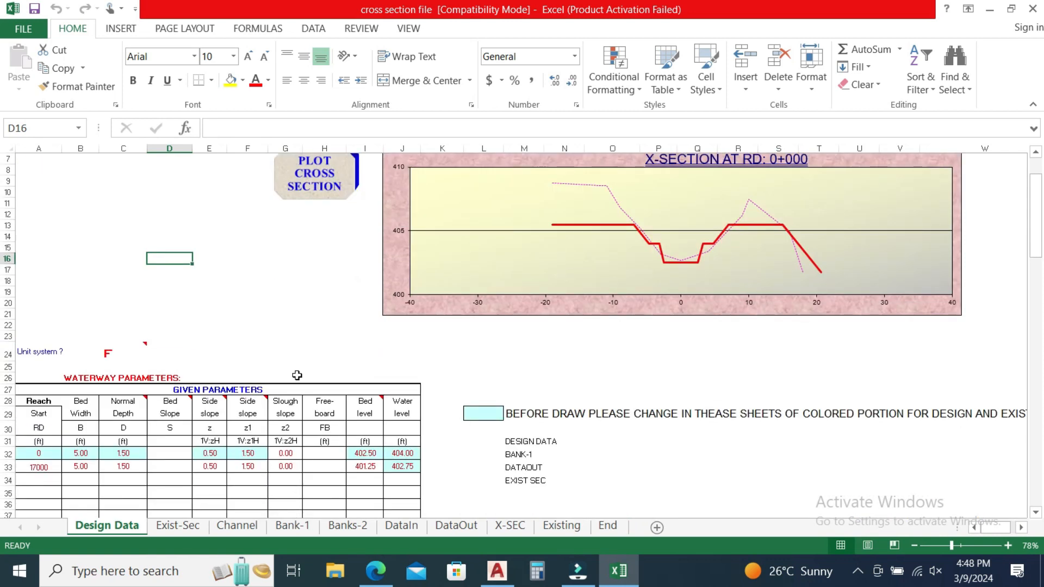
scroll(297, 375, "up", 2)
scroll(286, 370, "down", 4)
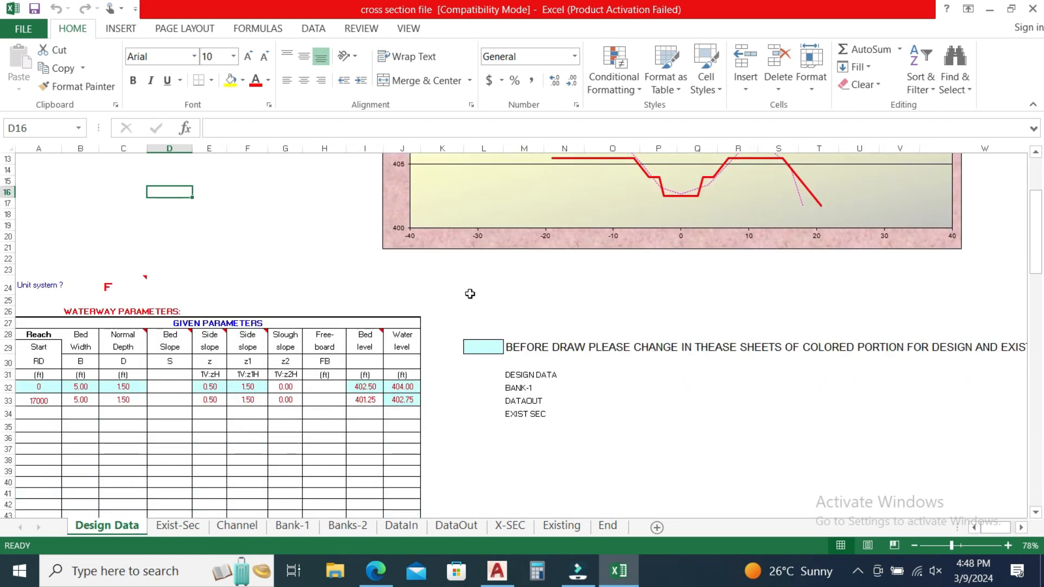
scroll(468, 293, "up", 1)
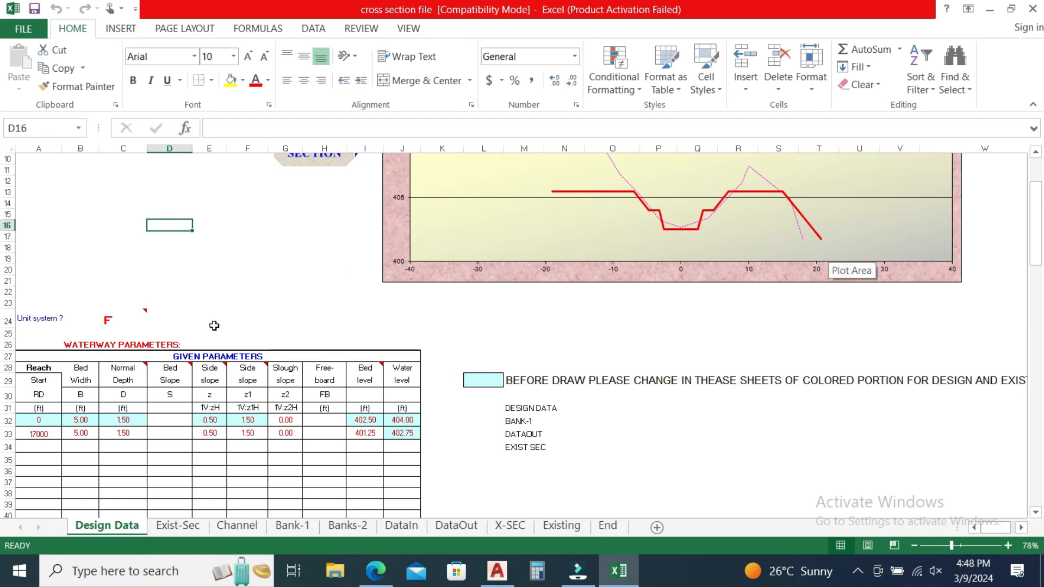
left_click(48, 436)
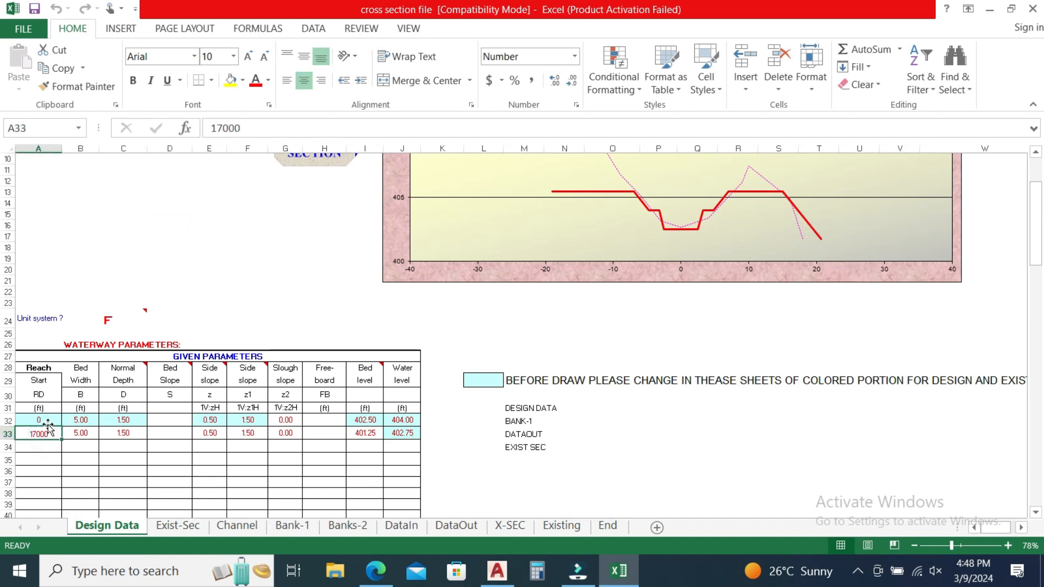
left_click(46, 422)
left_click(81, 420)
left_click(114, 419)
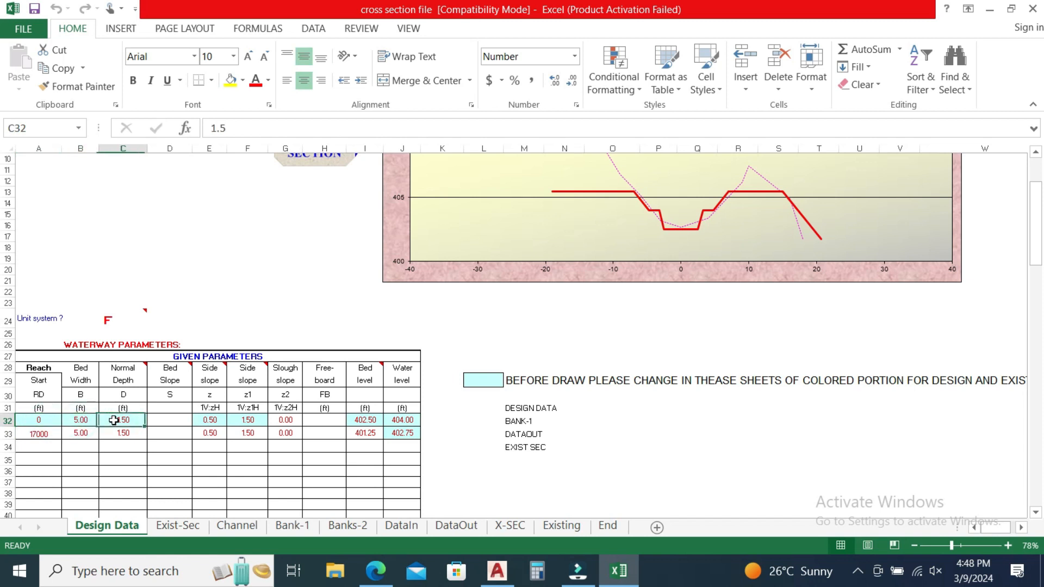
left_click(44, 419)
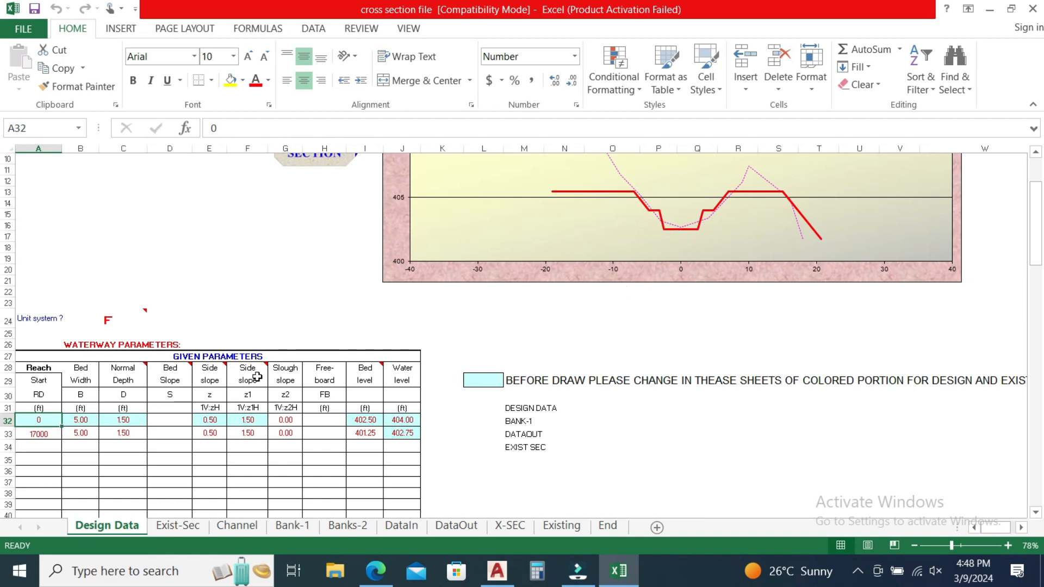
left_click(82, 420)
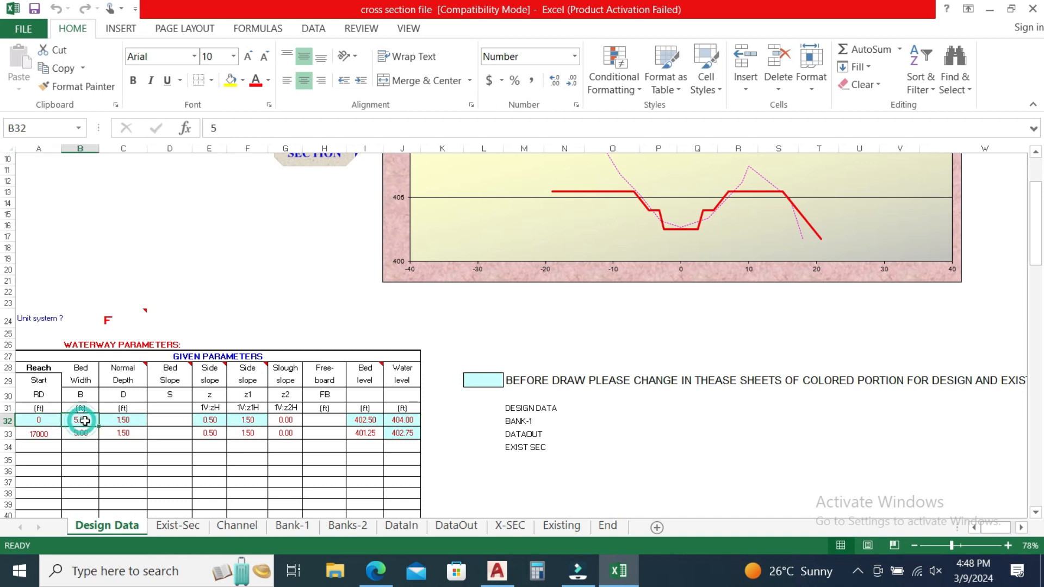
left_click(131, 422)
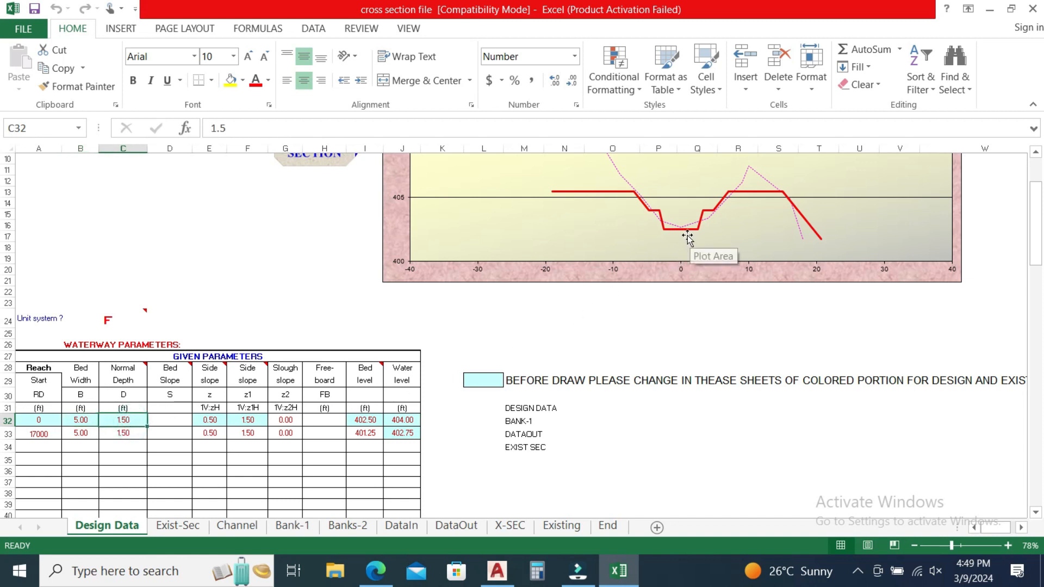
mouse_move(678, 232)
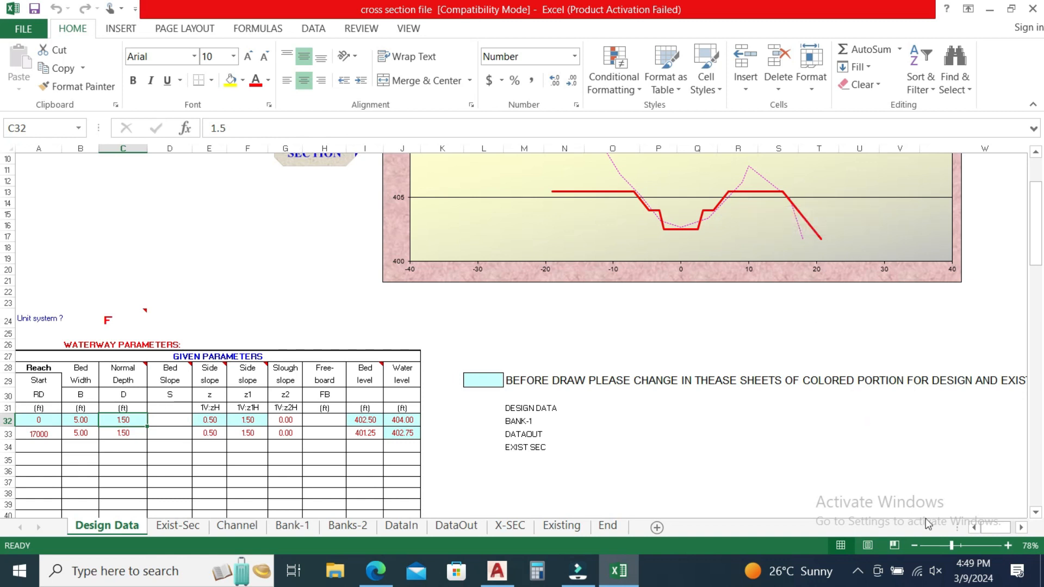
Step: Examine side slopes z and z1 in row 32, their header comments, and the matching slopes of the design section on the chart
left_click_drag(952, 545, 957, 544)
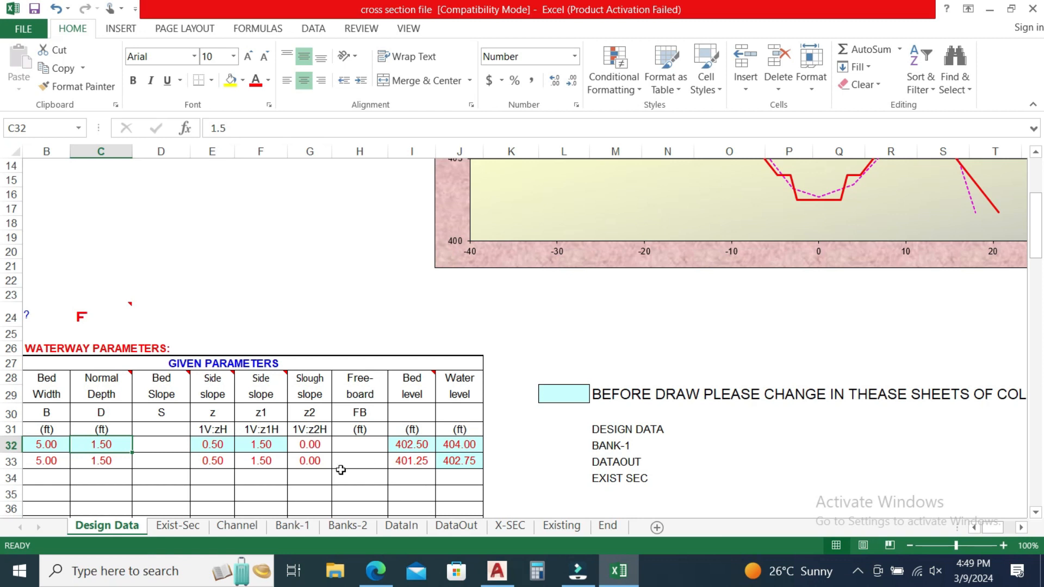
mouse_move(225, 377)
scroll(886, 260, "up", 1)
scroll(889, 265, "up", 1)
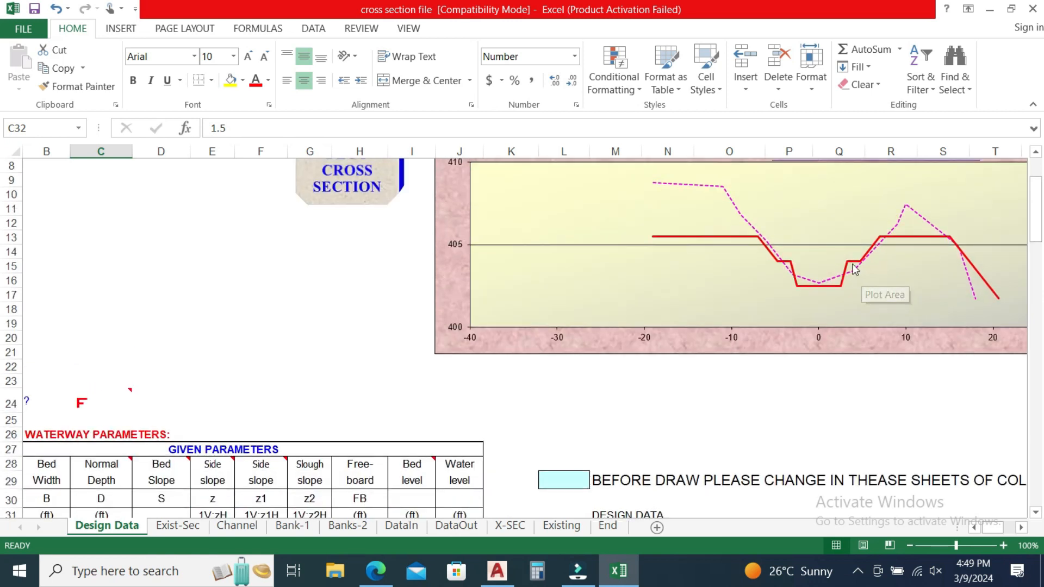
mouse_move(841, 293)
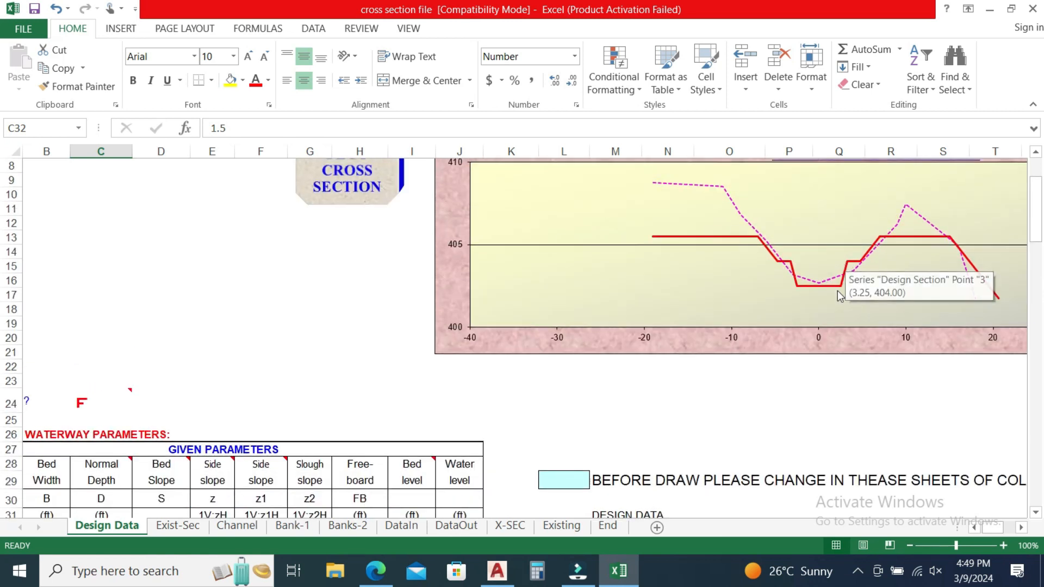
scroll(426, 452, "down", 2)
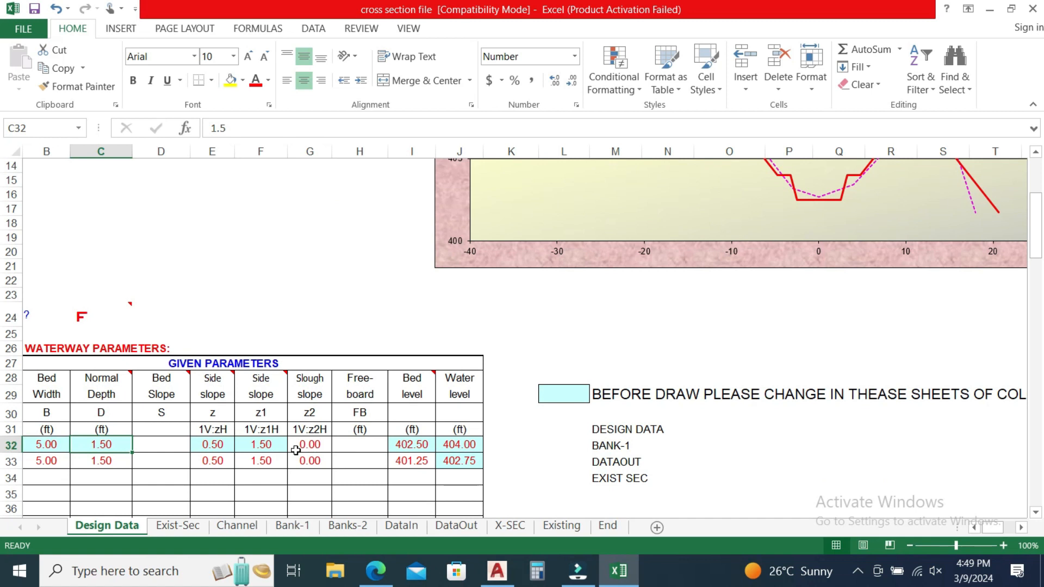
left_click(212, 445)
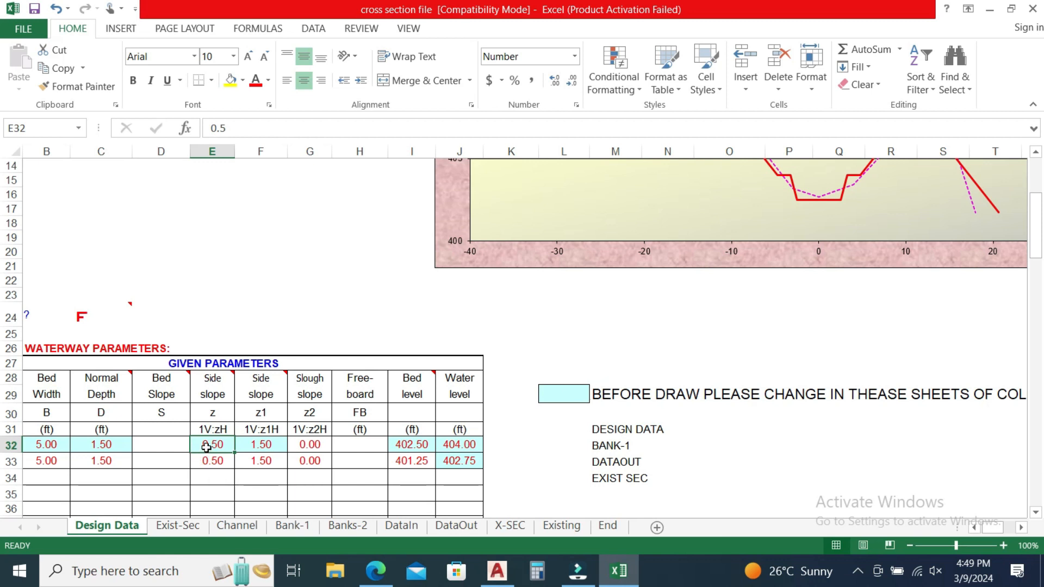
scroll(431, 462, "up", 1)
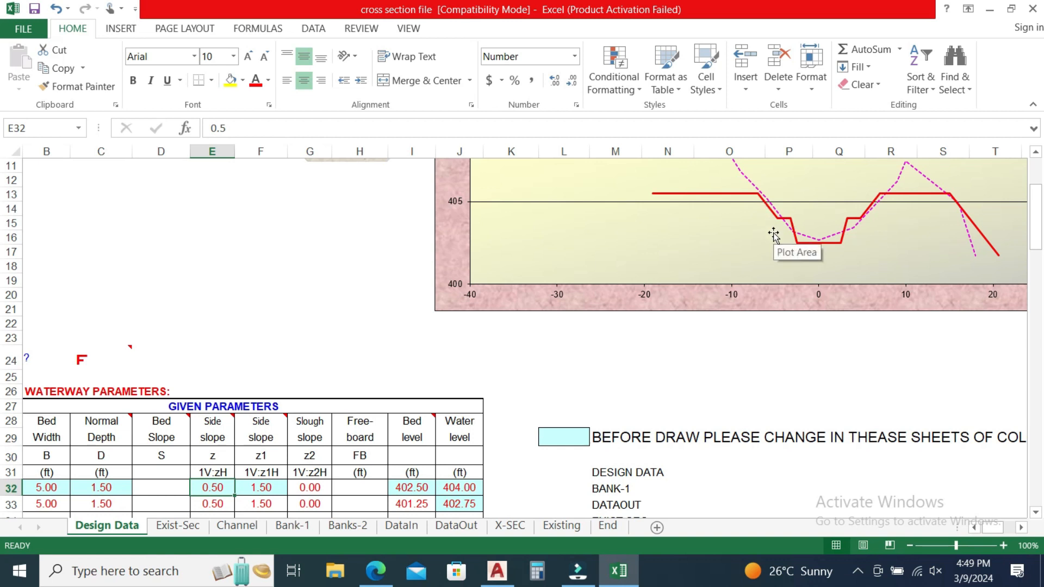
scroll(777, 228, "down", 1)
mouse_move(784, 202)
scroll(784, 203, "up", 1)
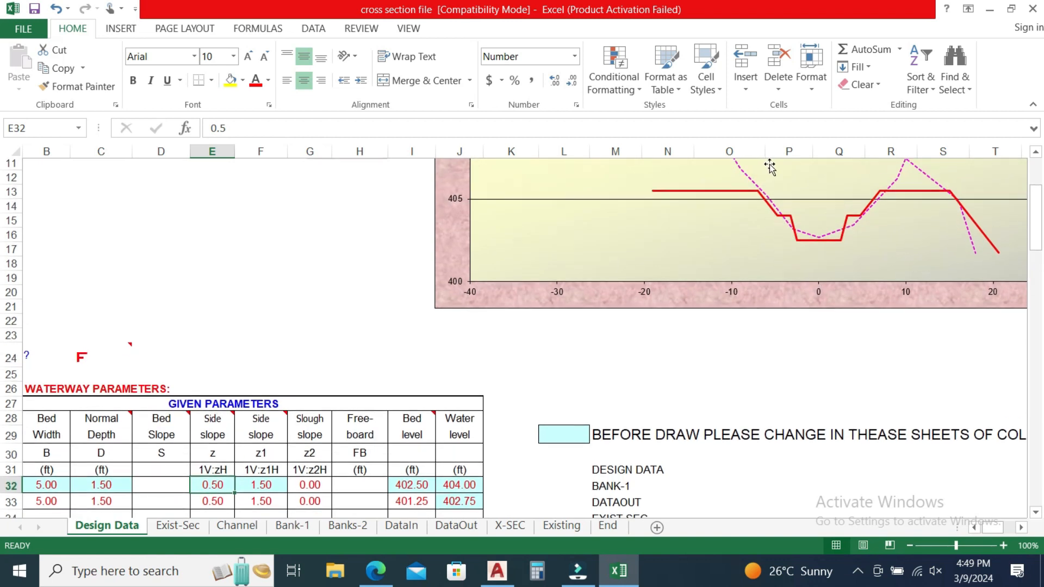
left_click(775, 217)
scroll(348, 424, "down", 1)
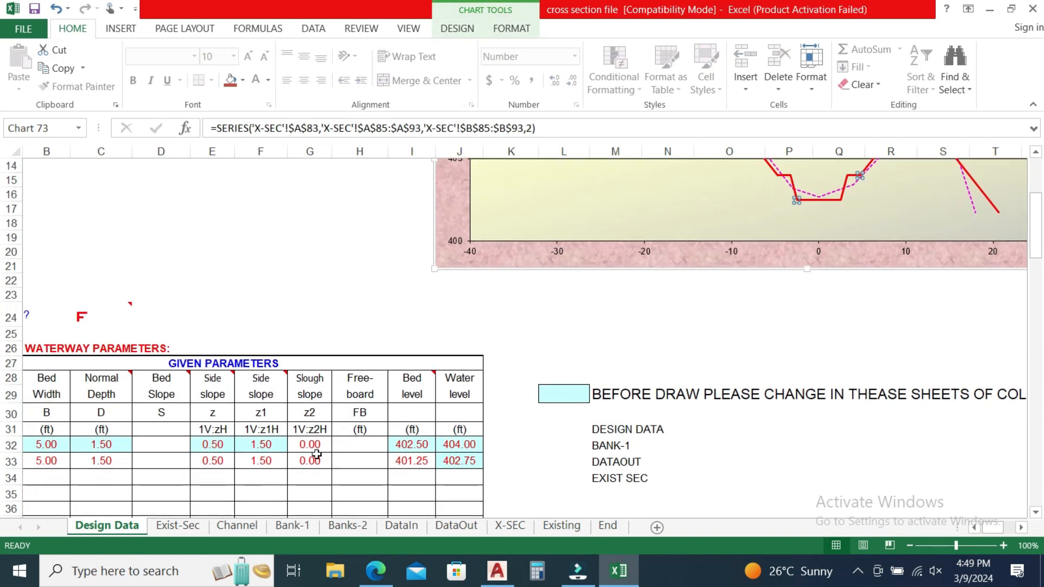
left_click(264, 444)
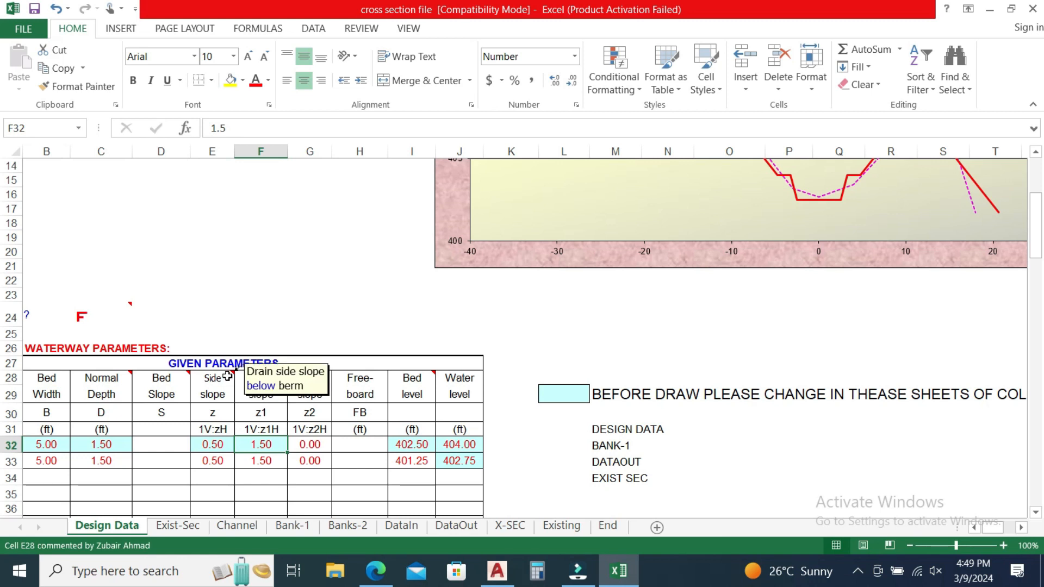
mouse_move(269, 381)
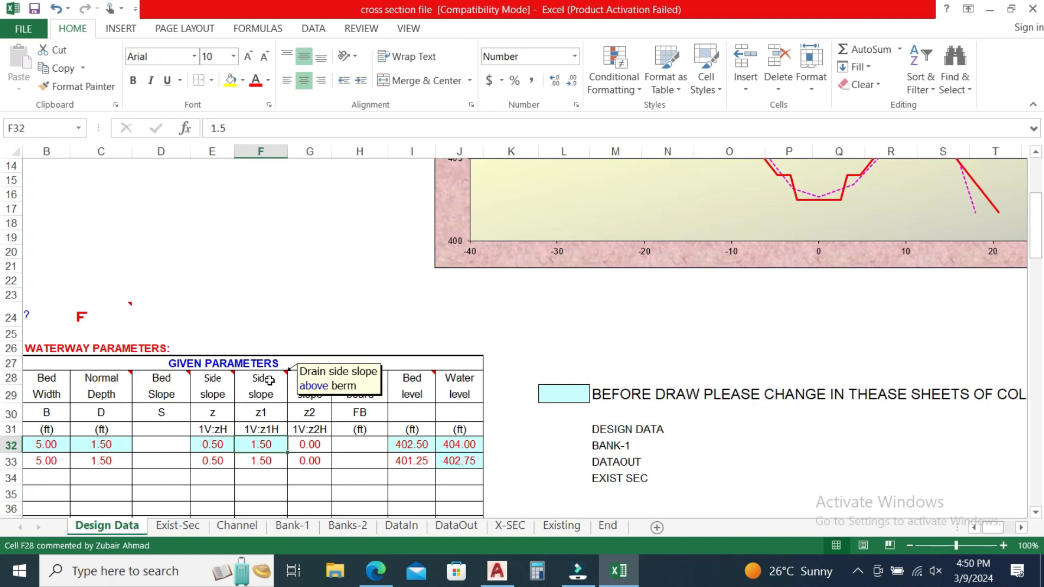
mouse_move(174, 381)
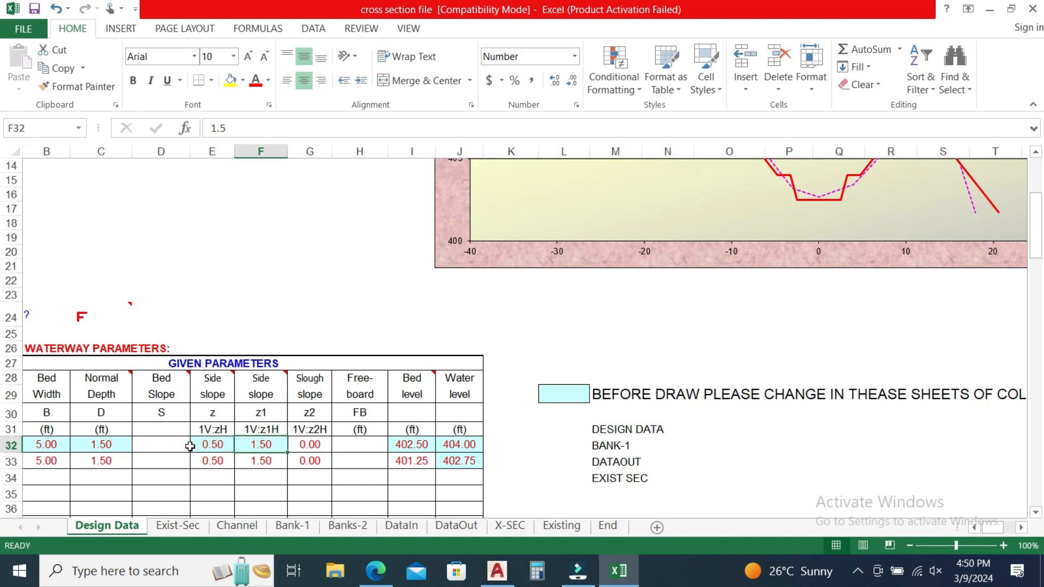
left_click(208, 446)
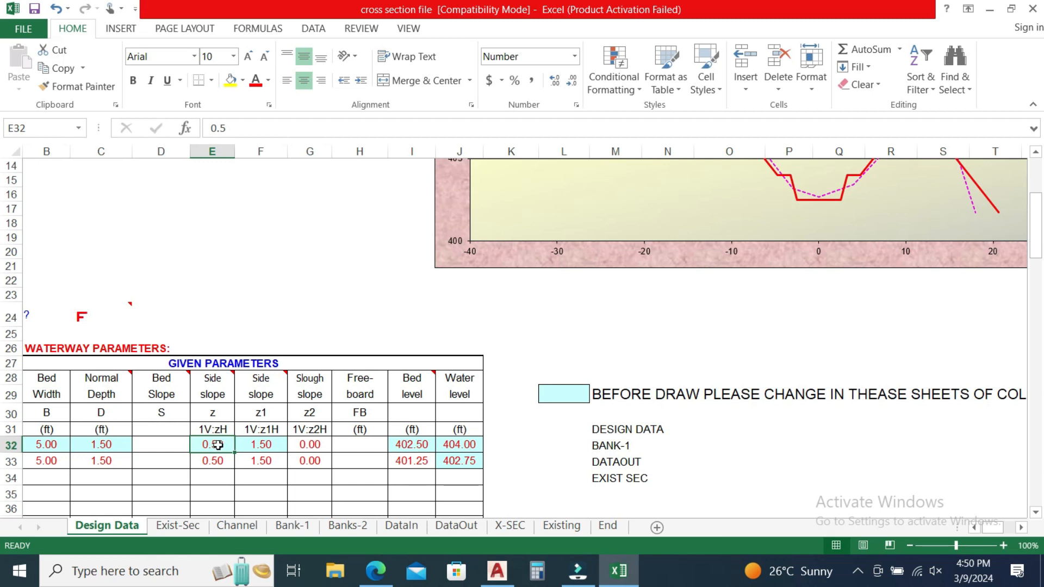
left_click(272, 445)
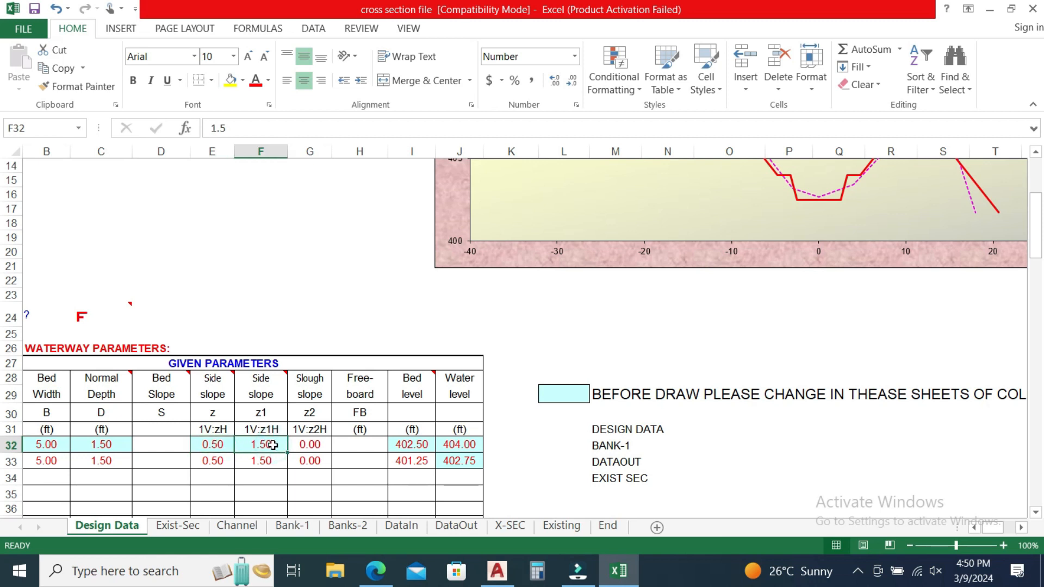
Step: Examine the bed level and water level cells in row 32, and the matching levels of the design section on the chart
left_click(424, 445)
left_click(454, 443)
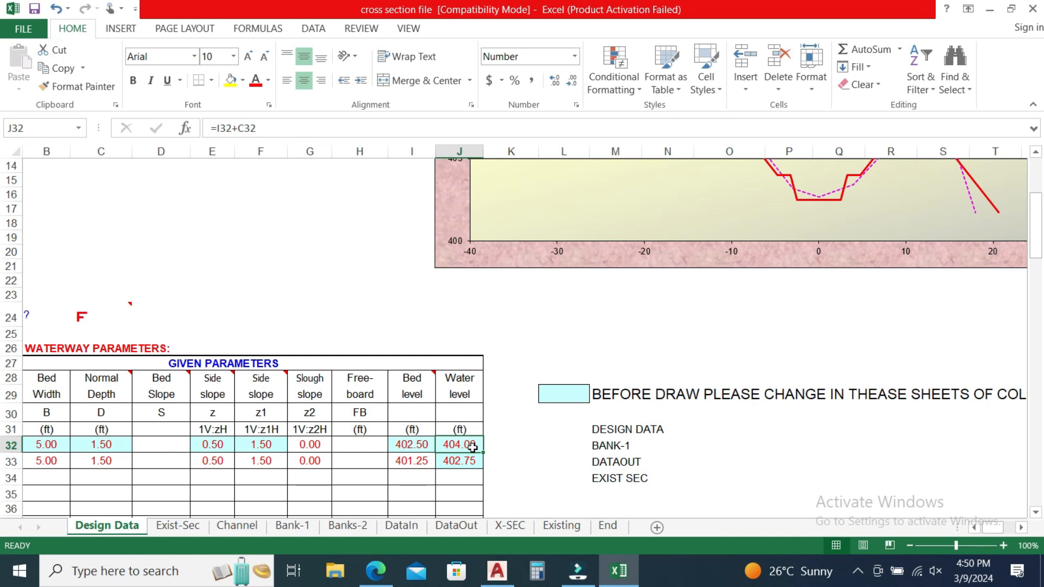
left_click(499, 488)
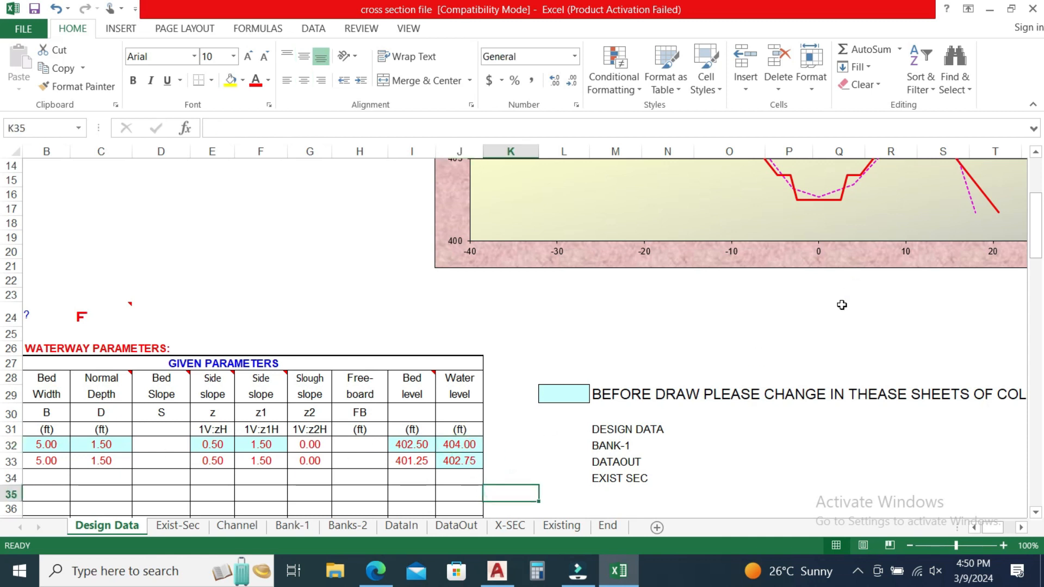
scroll(842, 304, "up", 1)
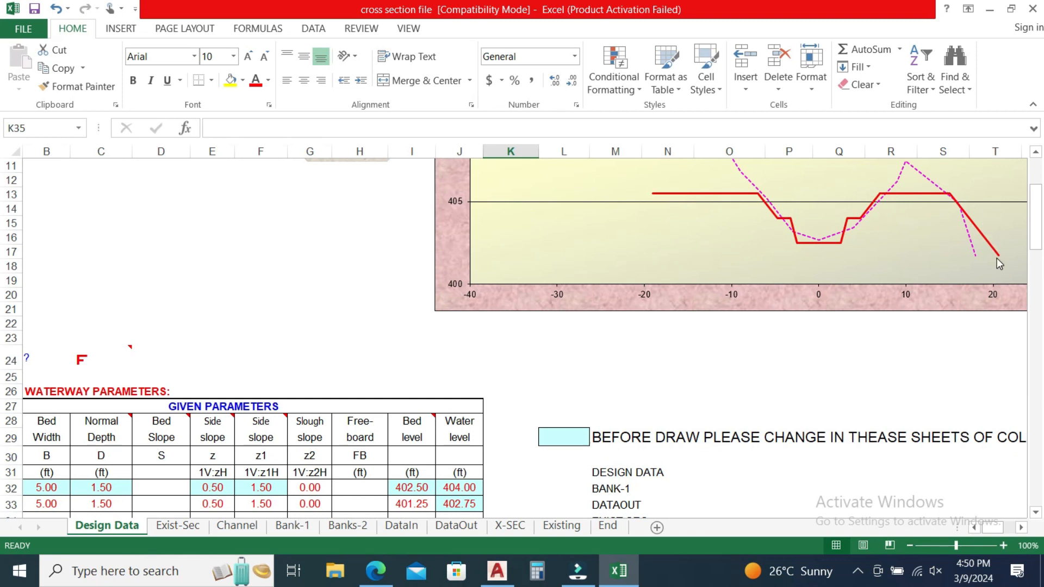
scroll(490, 424, "down", 1)
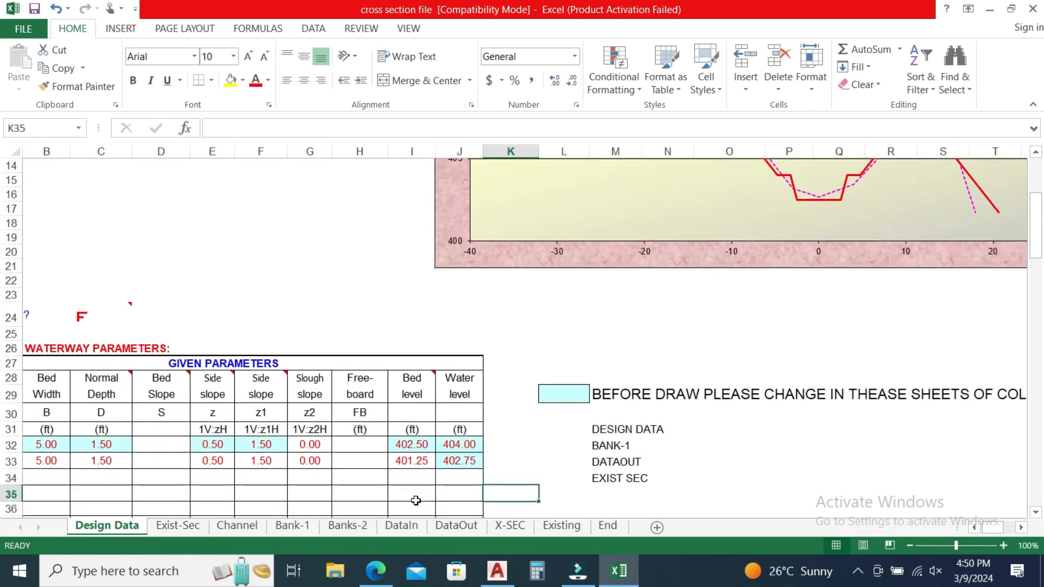
Step: Compare the left bank berm width on the Bank-1 sheet with the berm on the Design Data chart, and view the Channel sheet
left_click(292, 525)
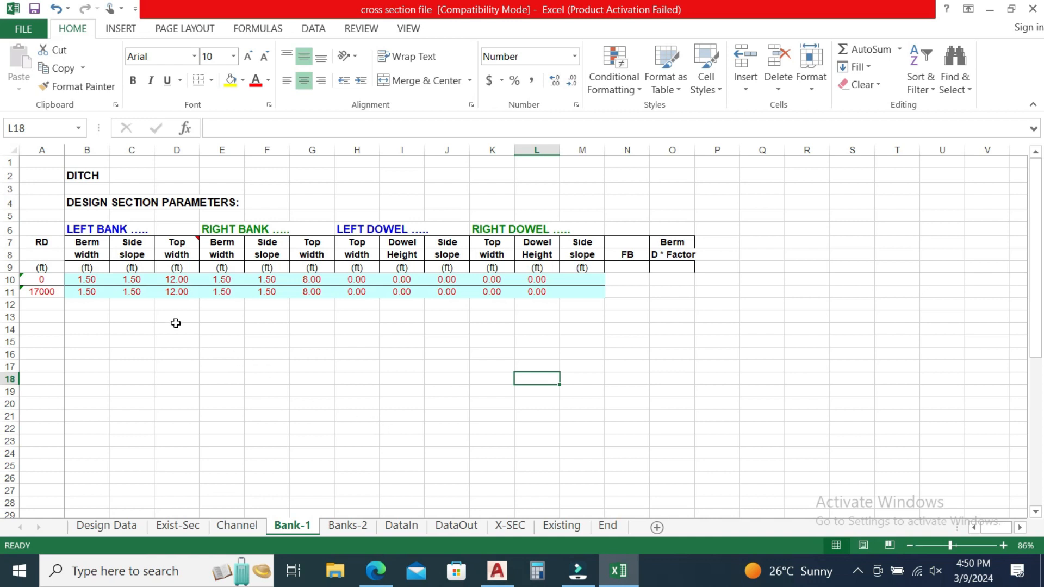
left_click(87, 278)
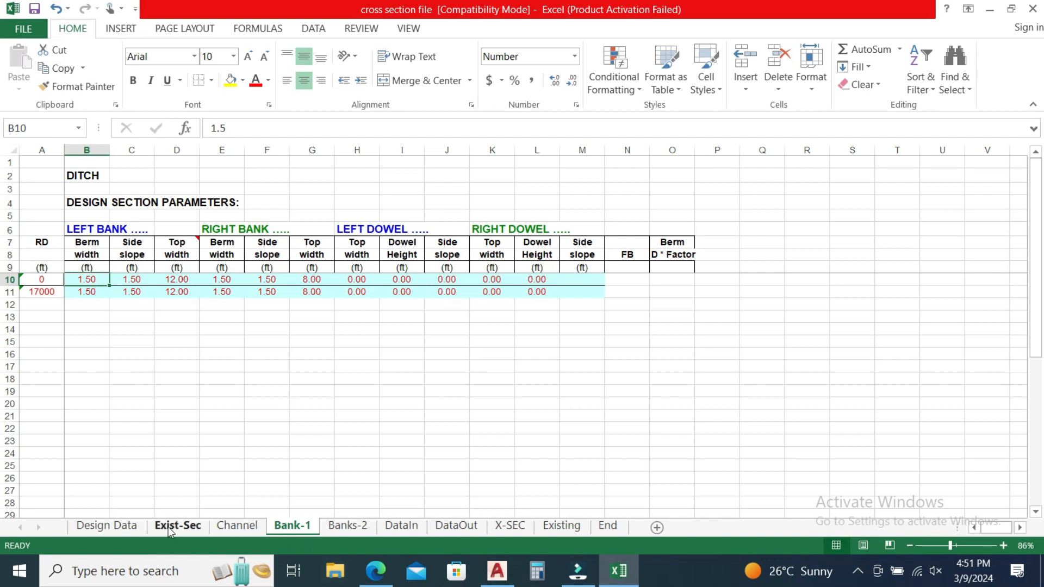
left_click(133, 530)
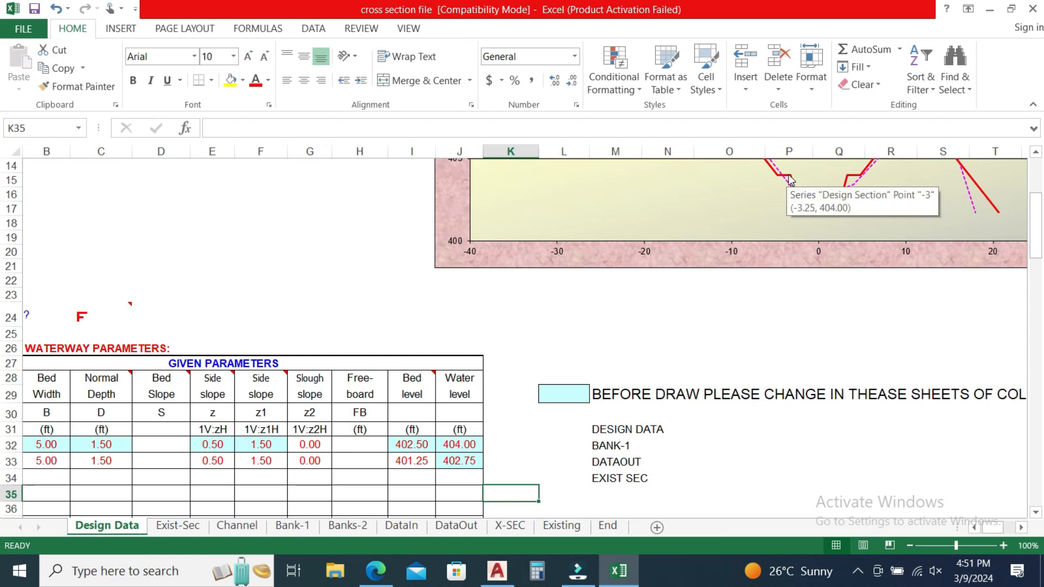
scroll(783, 190, "up", 2)
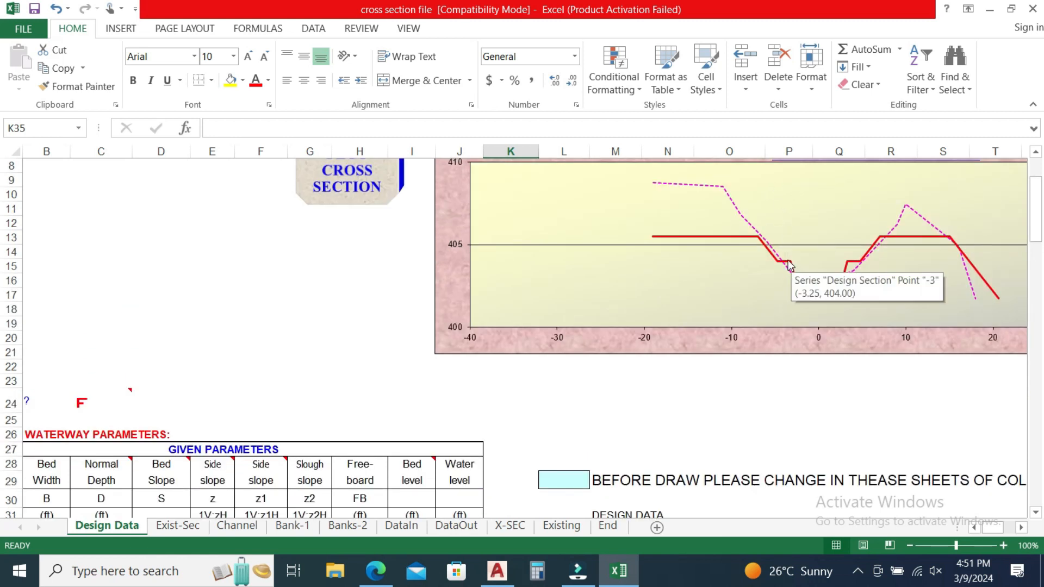
left_click(237, 527)
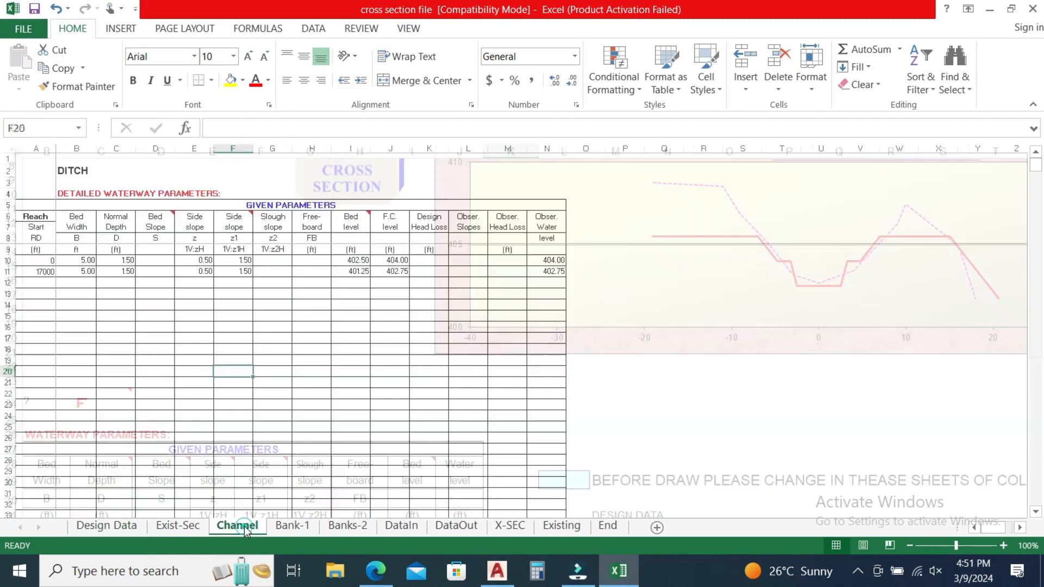
Step: Examine the left bank berm width, side slope and top width at RD 0 on the Bank-1 sheet
left_click(312, 527)
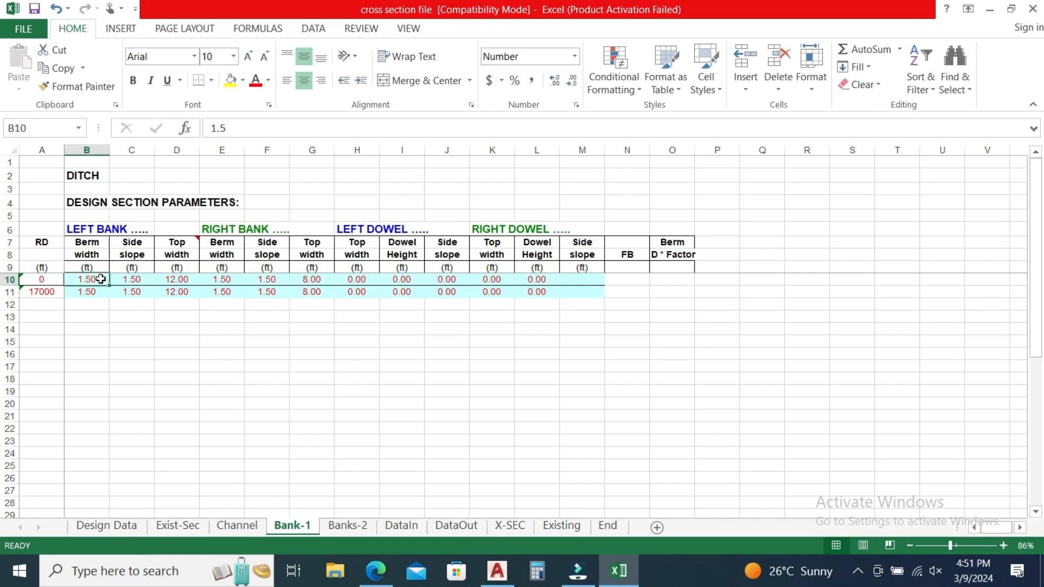
left_click(141, 279)
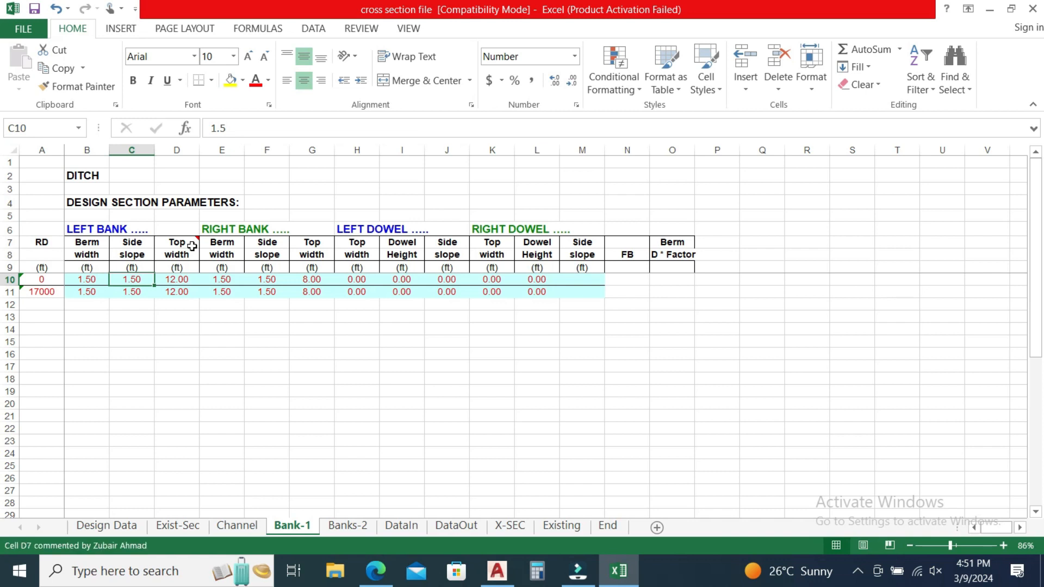
left_click(188, 278)
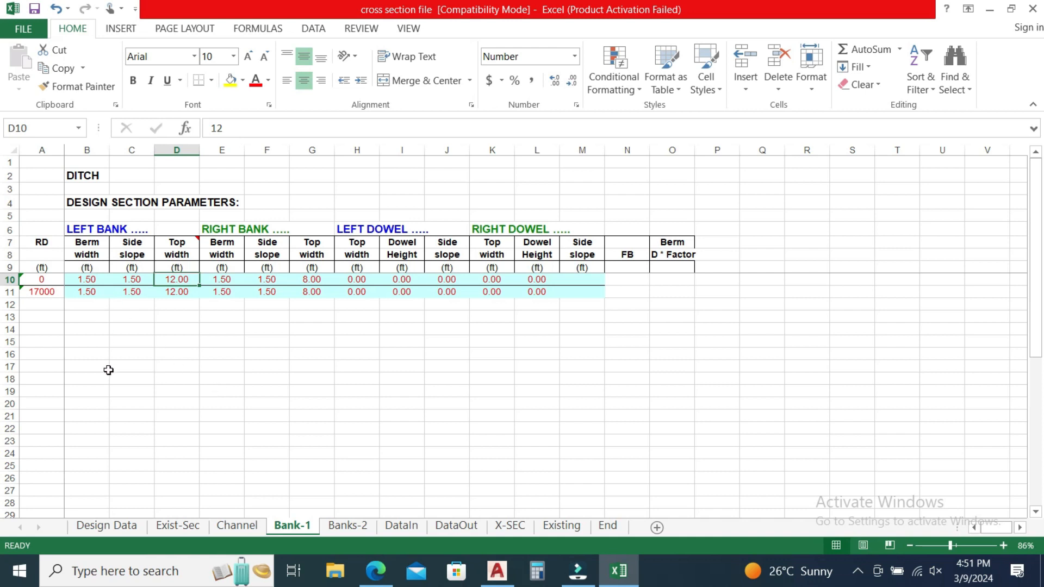
left_click(90, 277)
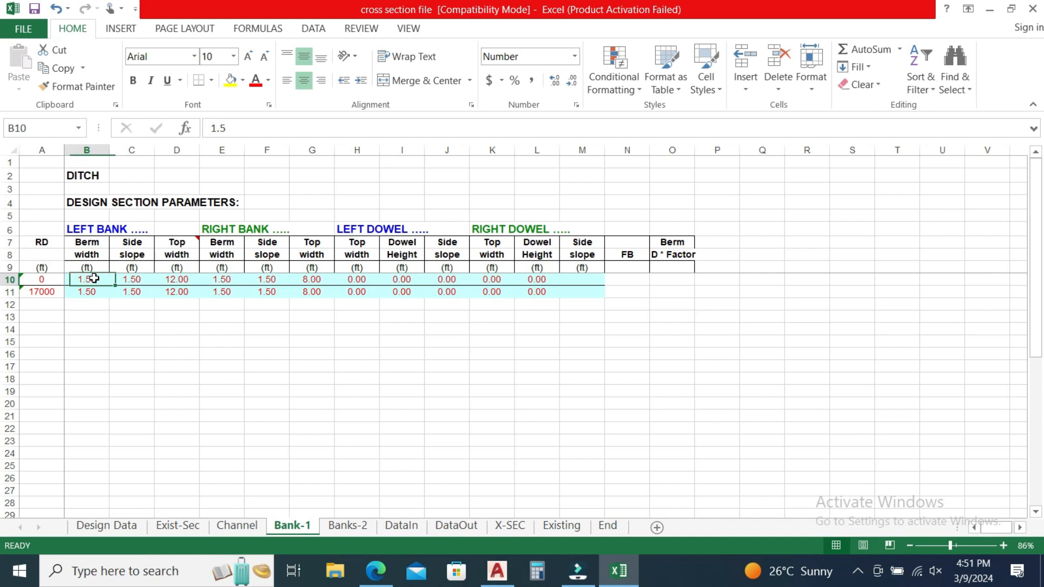
Step: Set the left bank side slope at RD 0 to 3 and check the design section on the Design Data chart
left_click(141, 277)
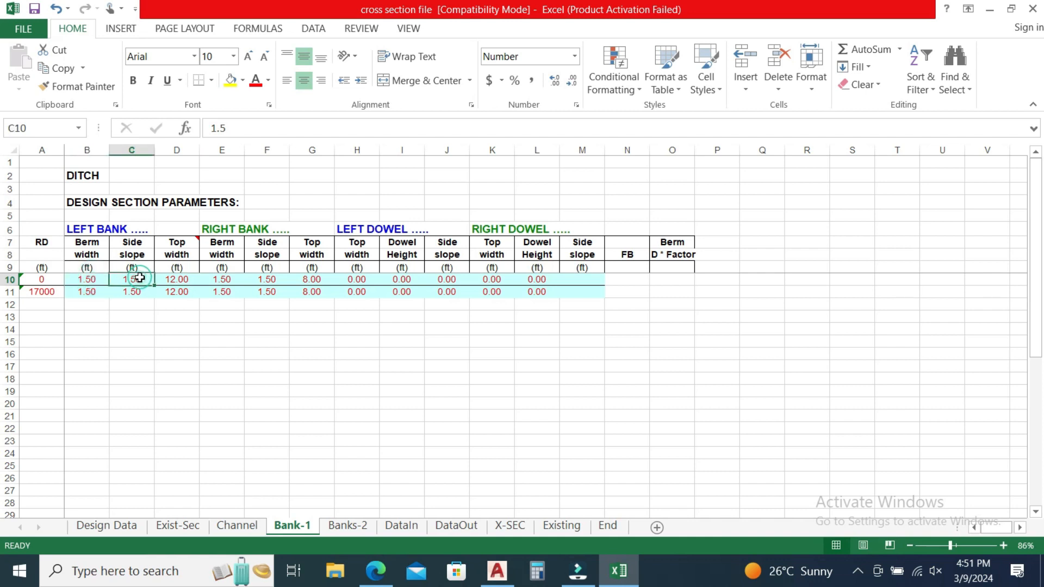
type("3")
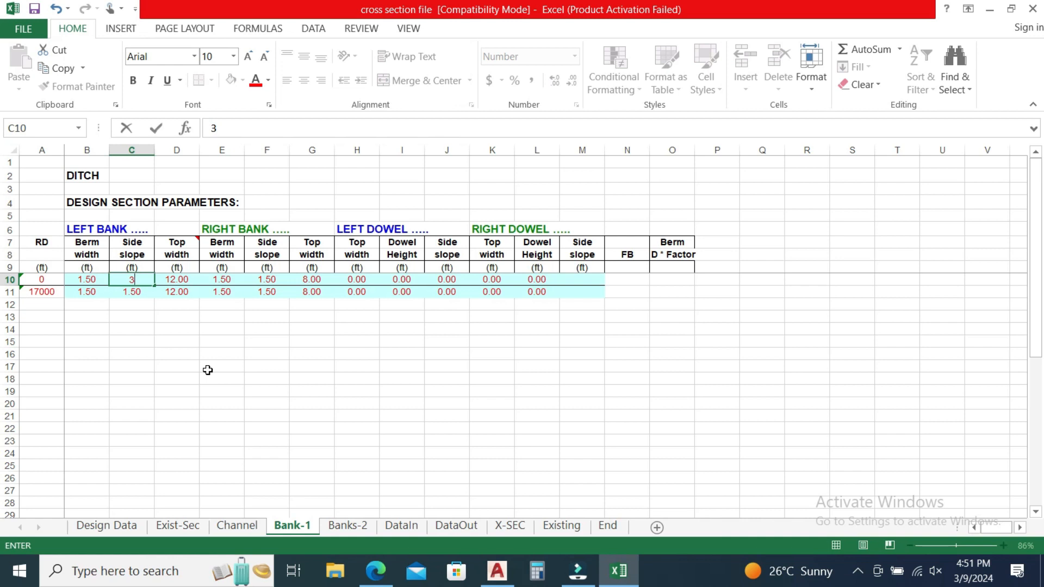
key("Return")
left_click(108, 526)
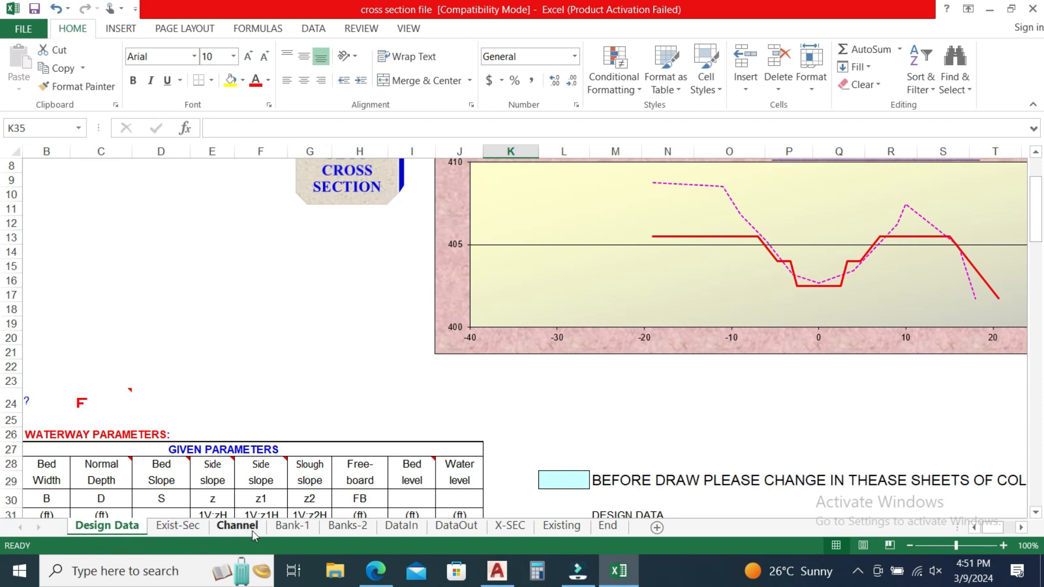
left_click(294, 527)
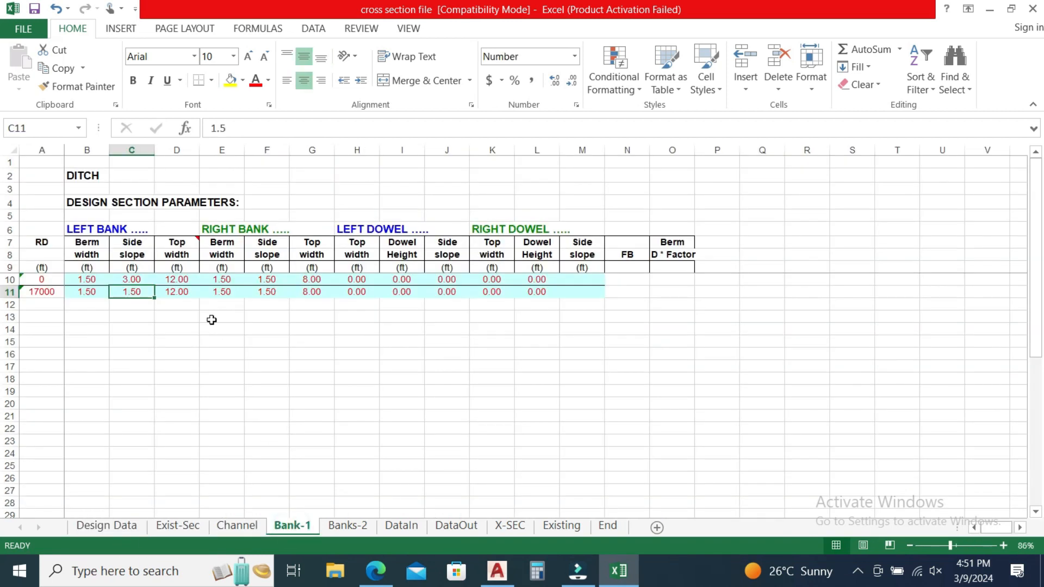
Step: Undo the left bank side slope change and recheck the design section on the Design Data chart
left_click(55, 8)
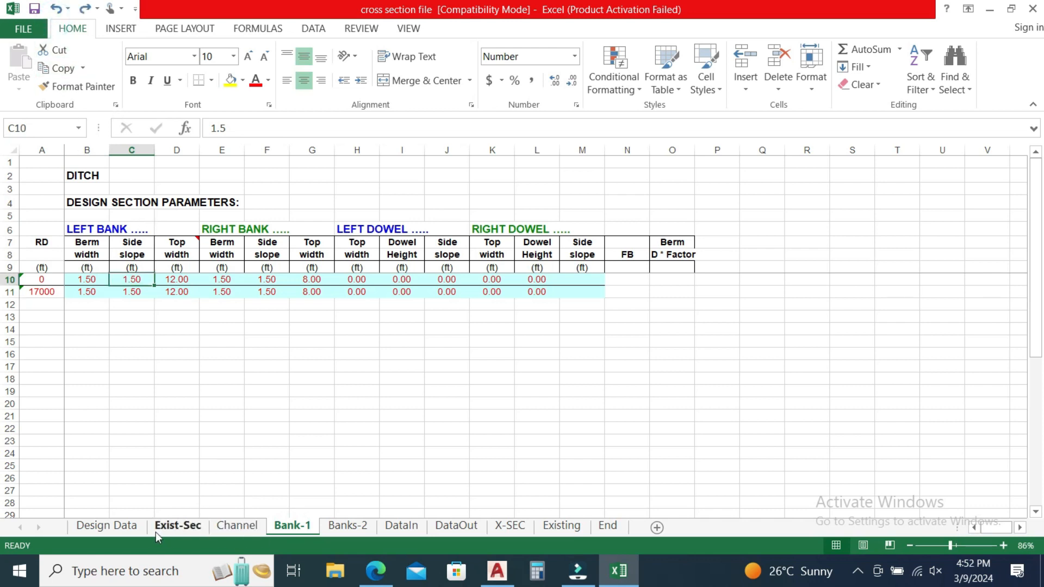
left_click(107, 526)
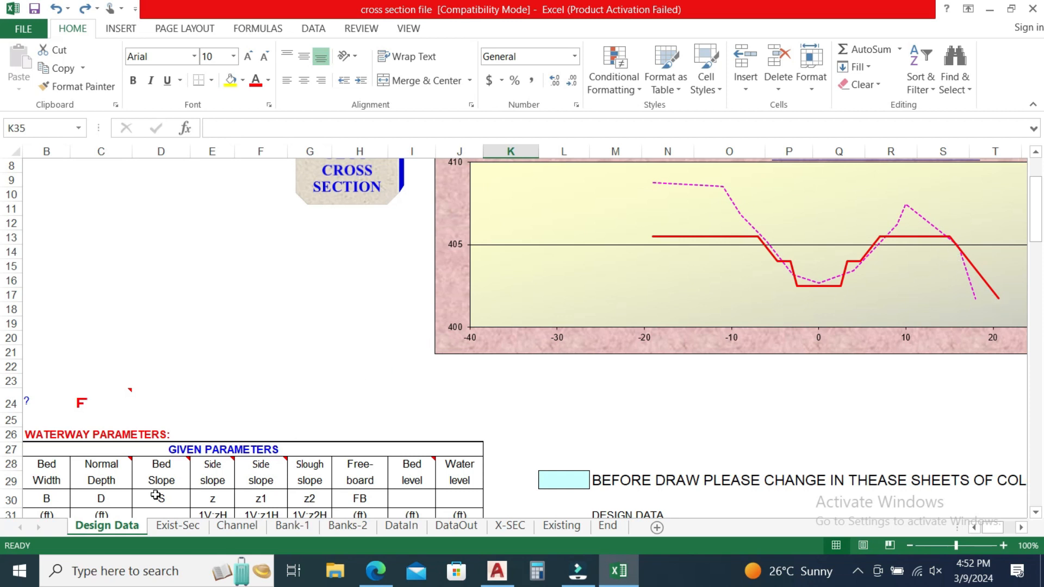
left_click(298, 526)
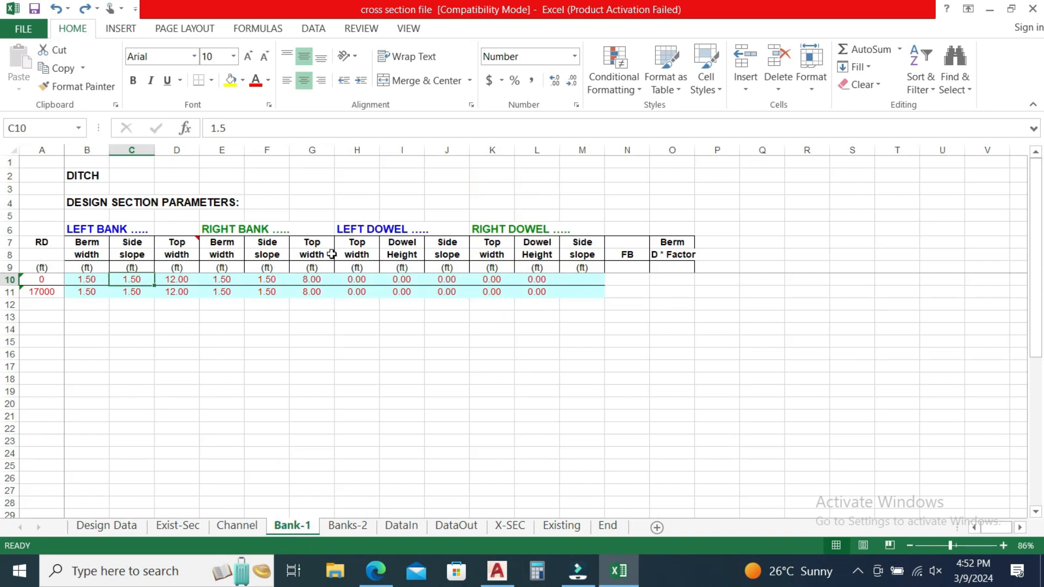
Step: Set the right bank side slope at RD 0 to 3 and inspect the right outer slope on the Design Data chart
left_click(268, 279)
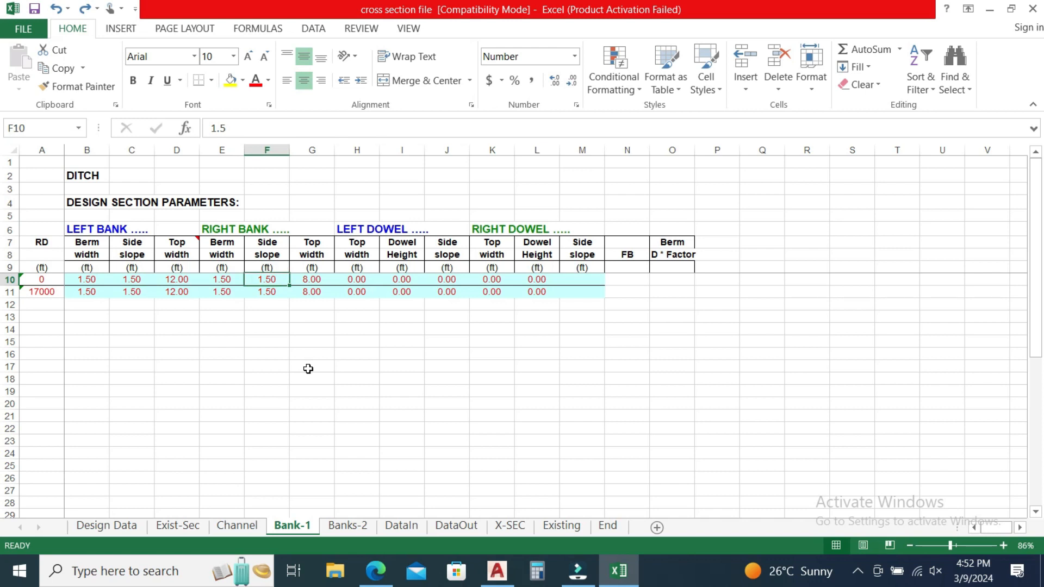
type("3")
key("Return")
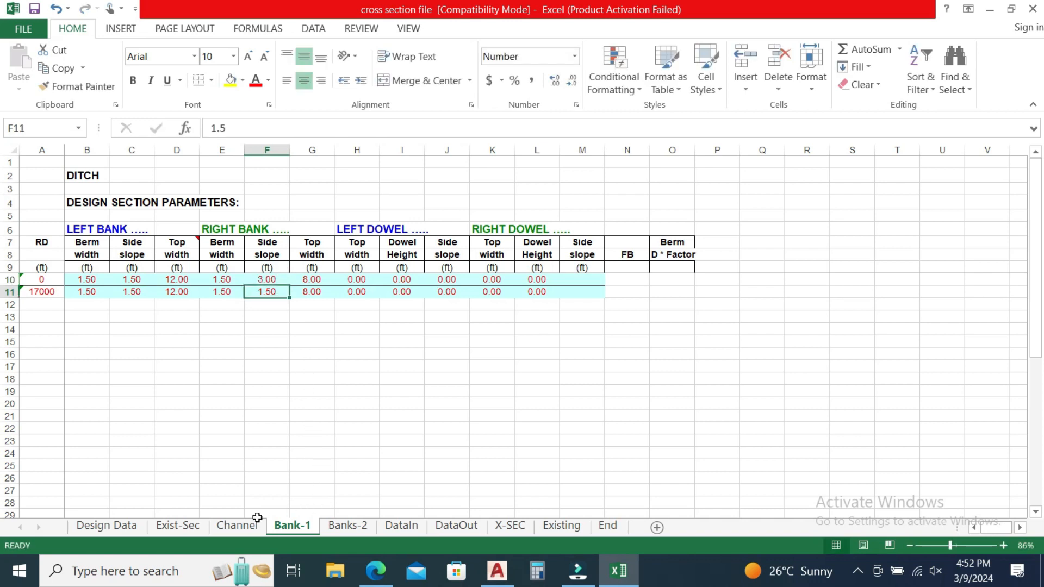
left_click(105, 527)
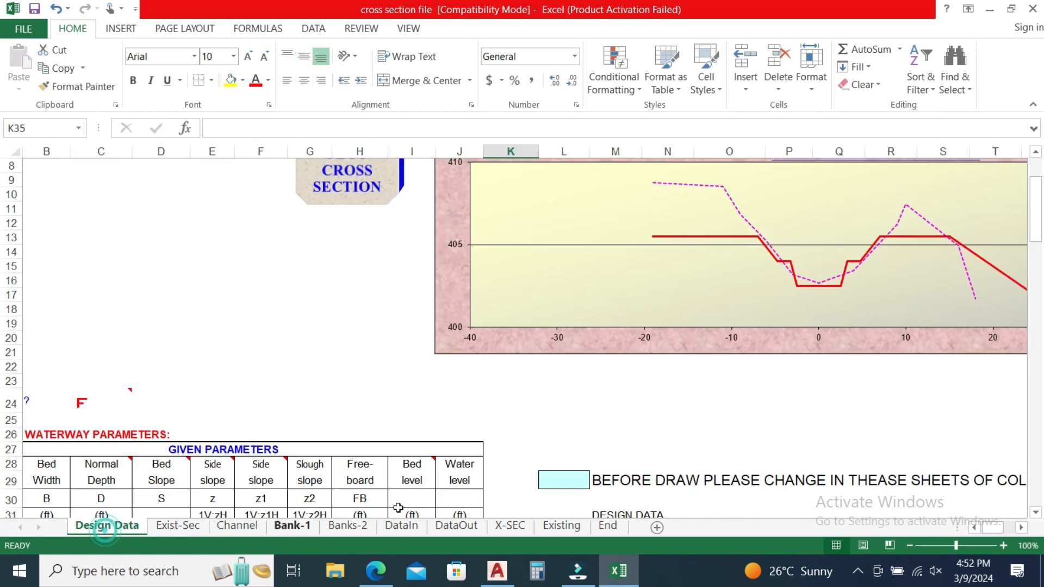
scroll(730, 353, "up", 1)
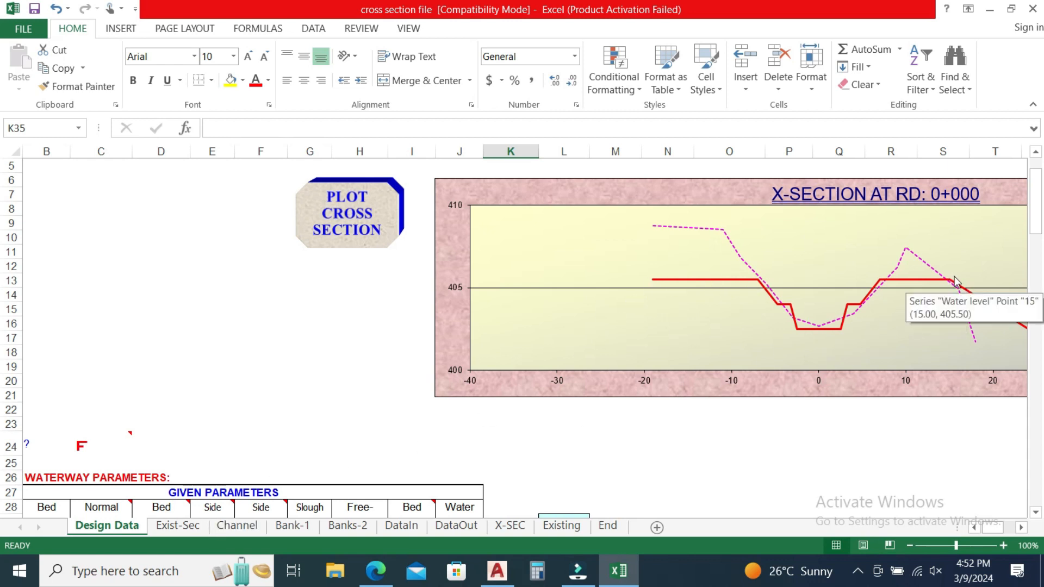
mouse_move(1018, 325)
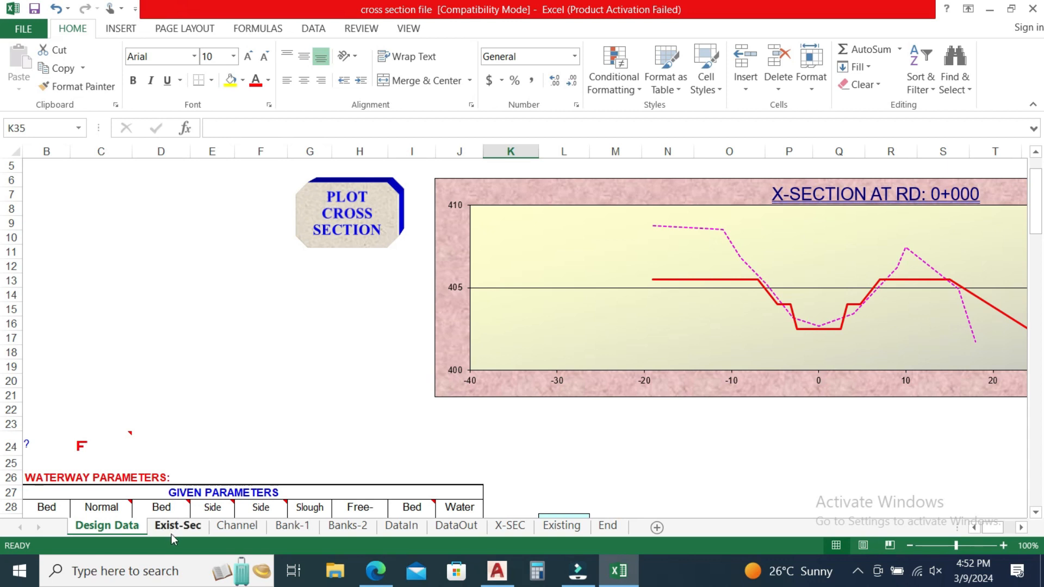
Step: Set the right bank side slope at RD 0 on the Bank-1 sheet back to 1.5
left_click(292, 525)
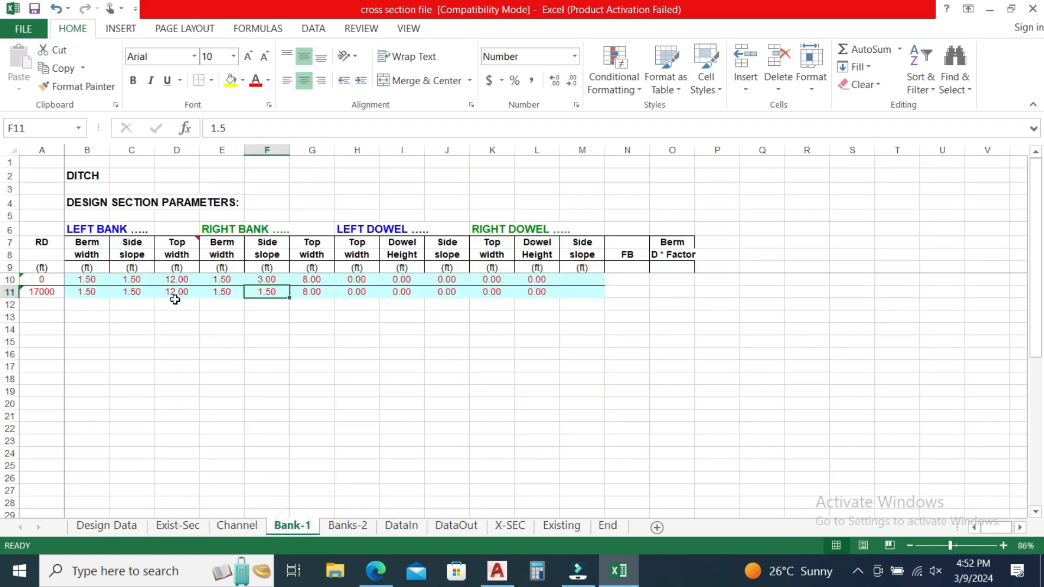
left_click(267, 279)
type("1.")
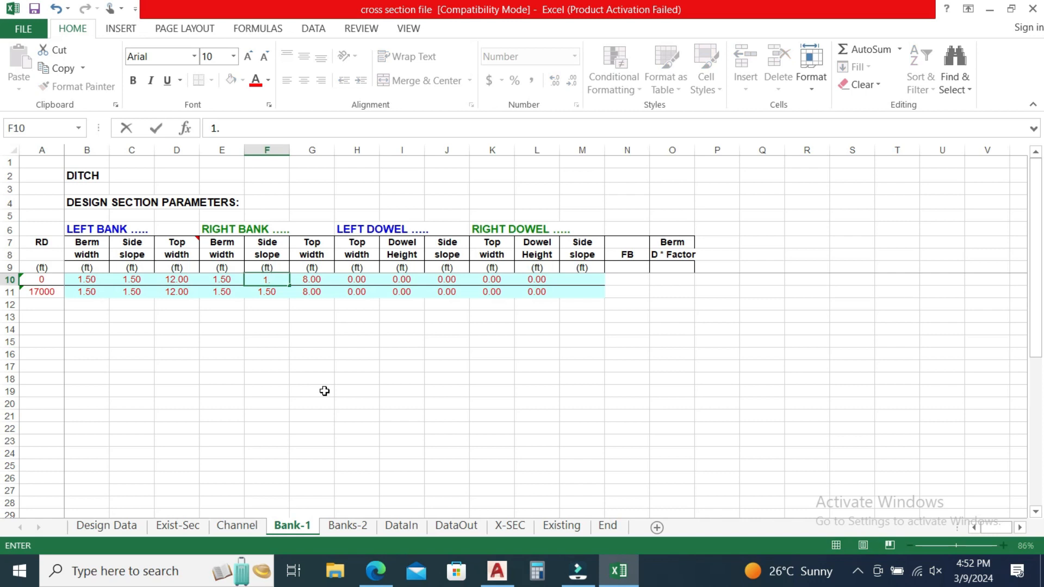
key("Return")
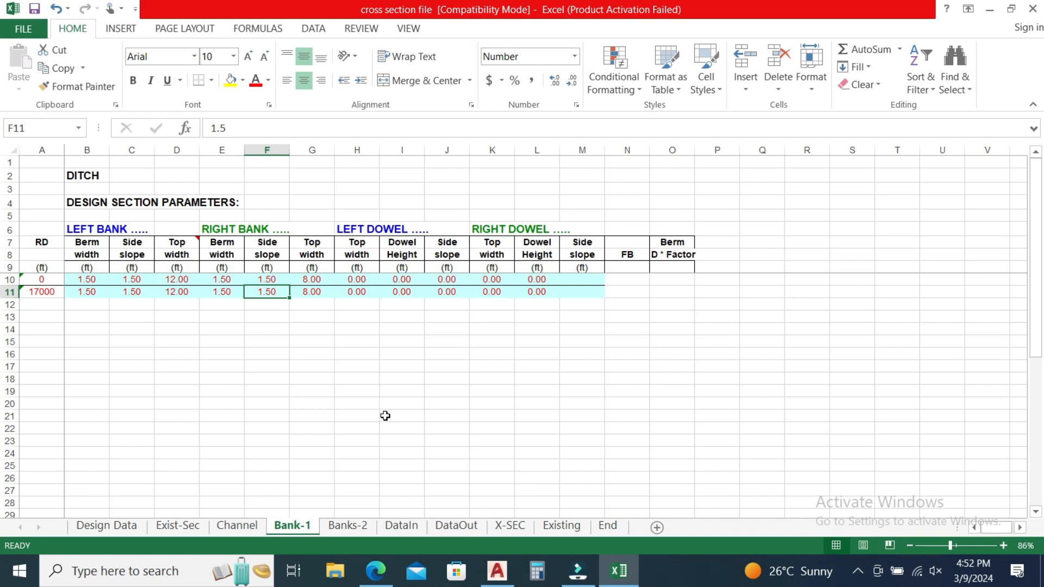
Step: Compare the right bank top width at RD 0 on the Bank-1 sheet with the right bank on the Design Data chart
left_click(320, 281)
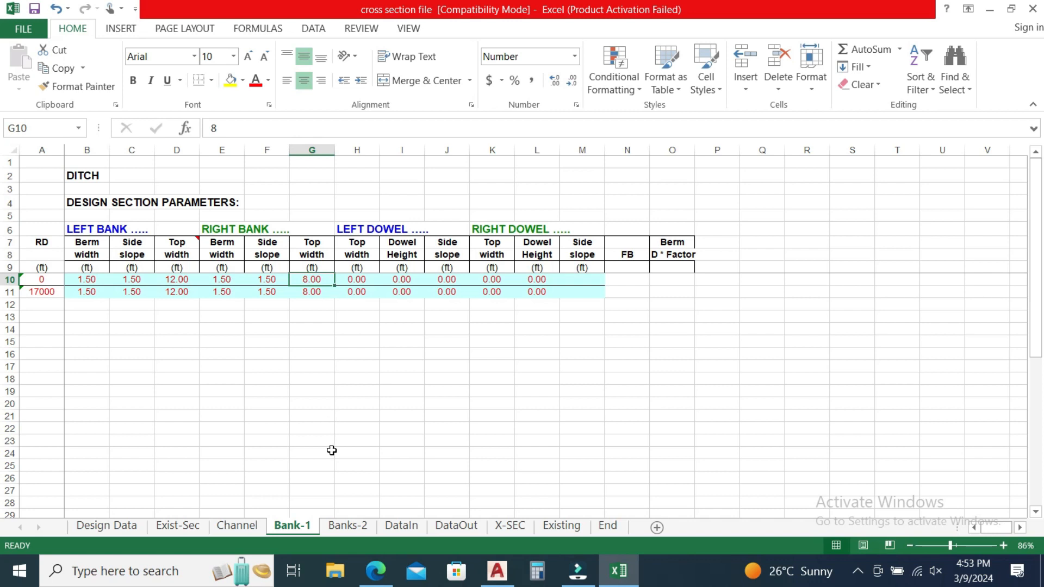
left_click(124, 526)
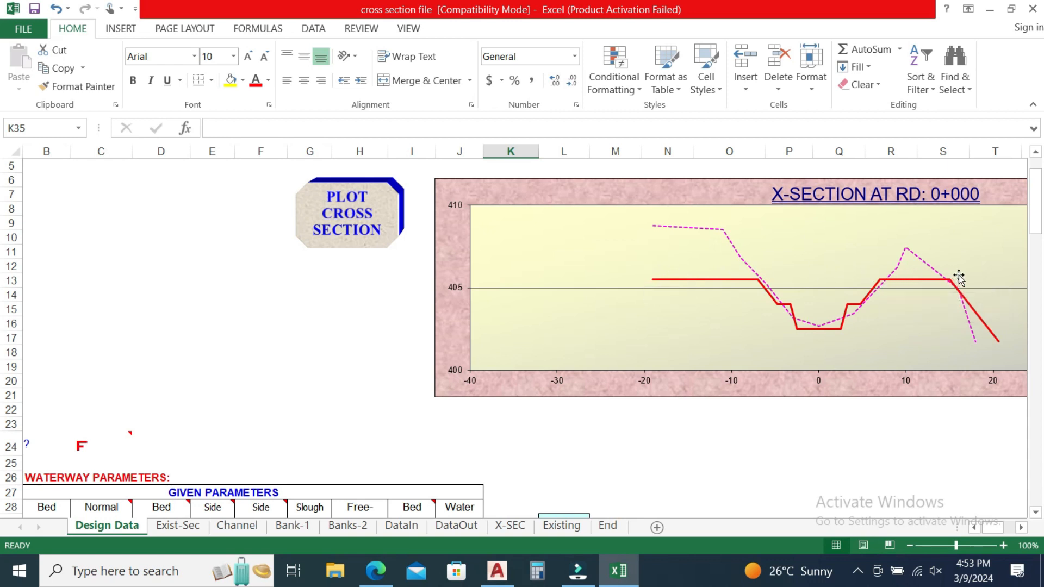
left_click(290, 526)
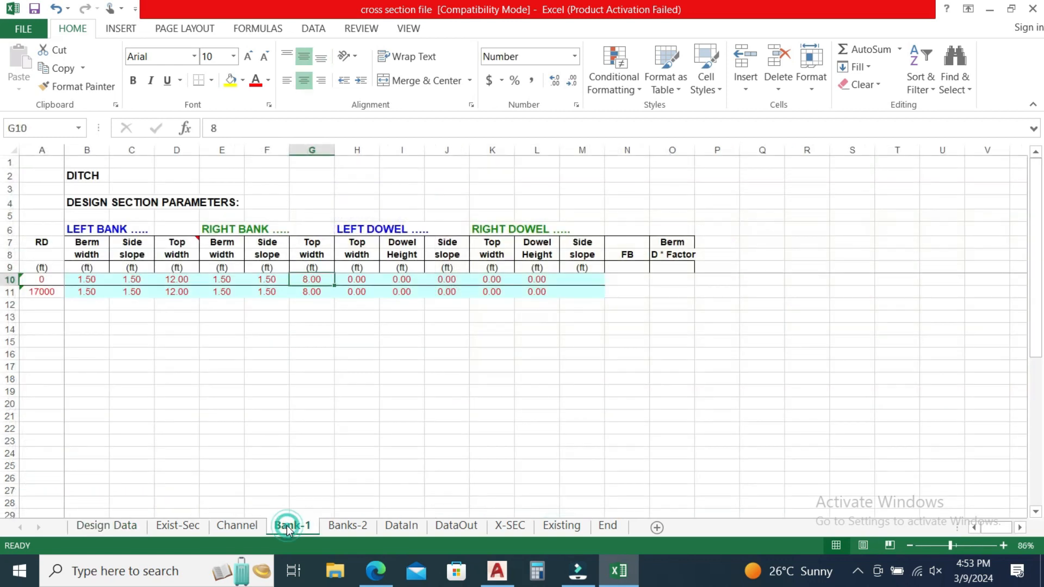
Step: Review the left and right dowel top width cells at RD 0, and set the left dowel's top width to 1.25 ft
left_click(358, 280)
left_click(493, 283)
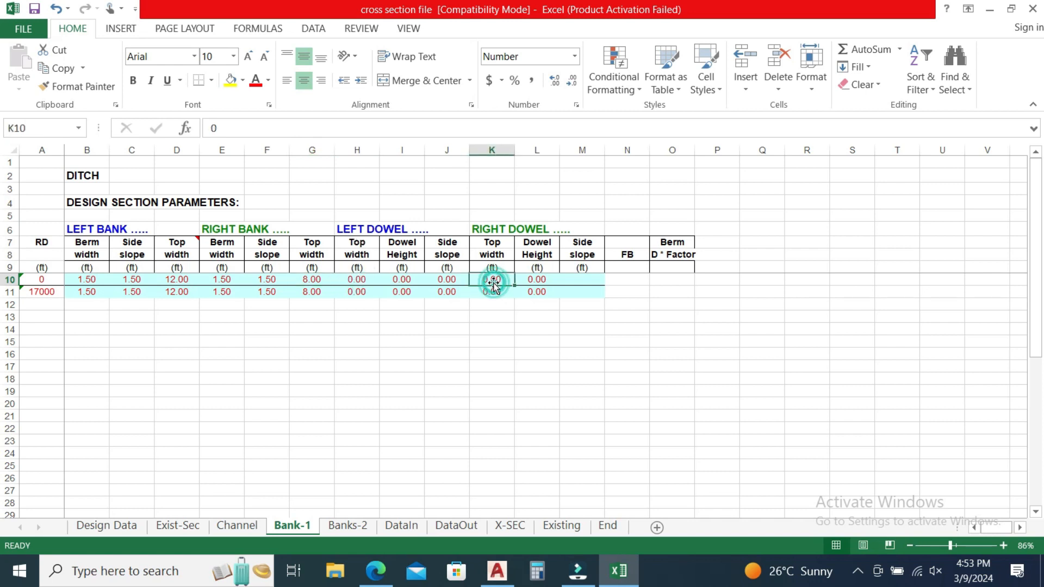
left_click(360, 280)
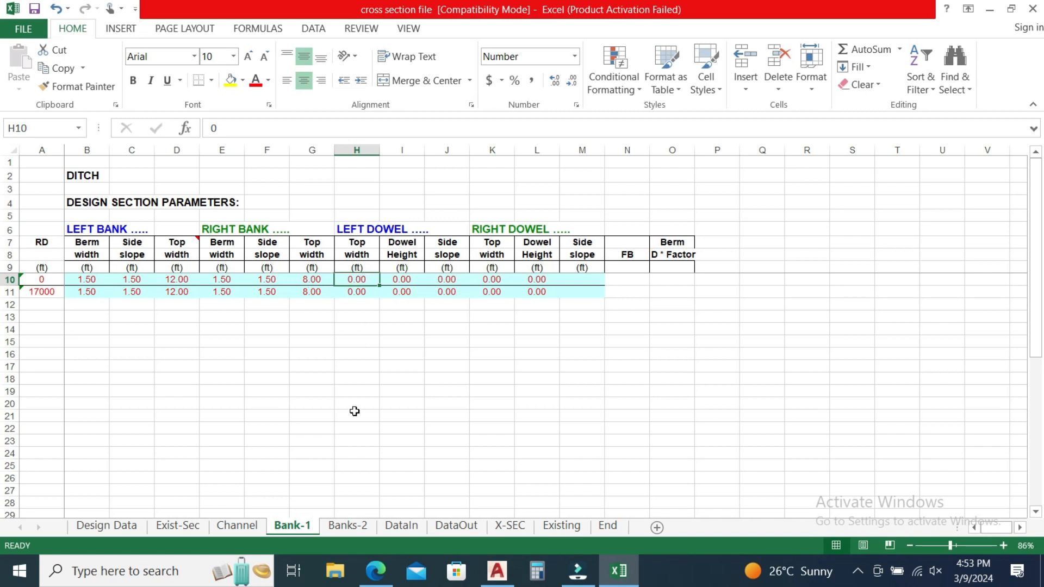
type("1")
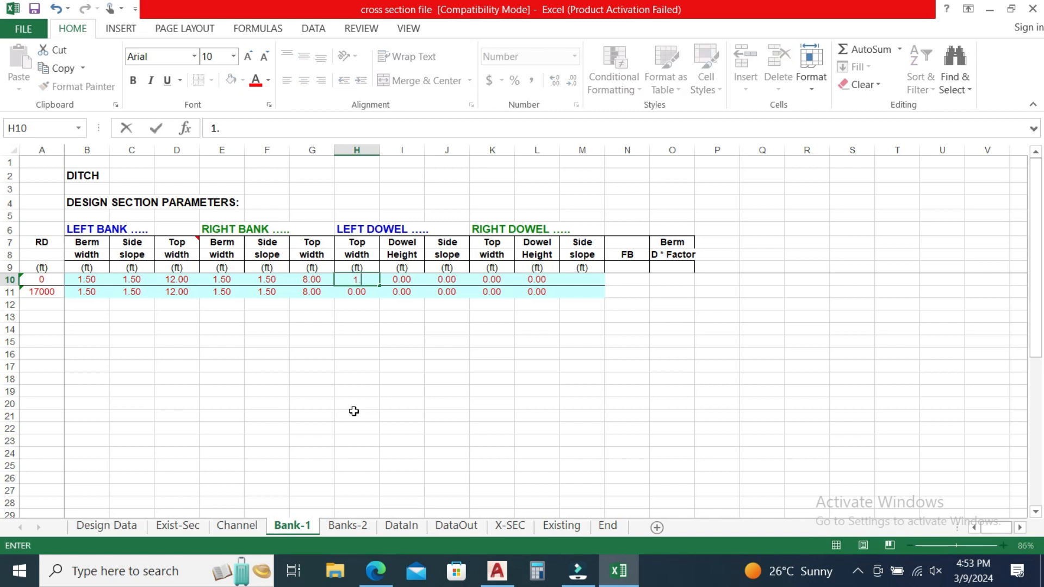
type(".25")
key("Return")
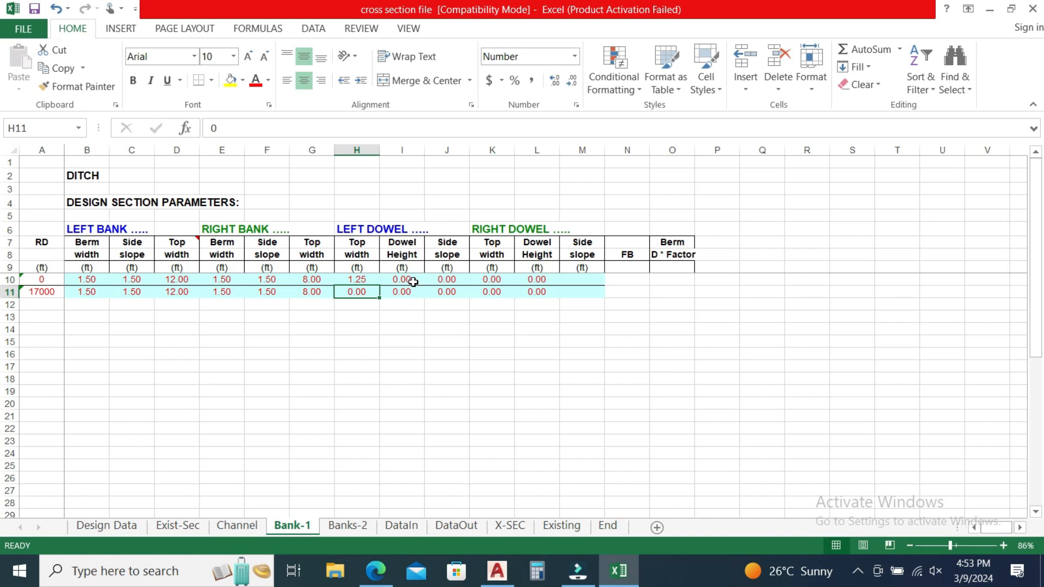
Step: Set the left dowel's height to 1.25 ft and its side slope to 1.5 at RD 0 on the Bank-1 sheet
left_click(417, 278)
type("1.25")
key("Return")
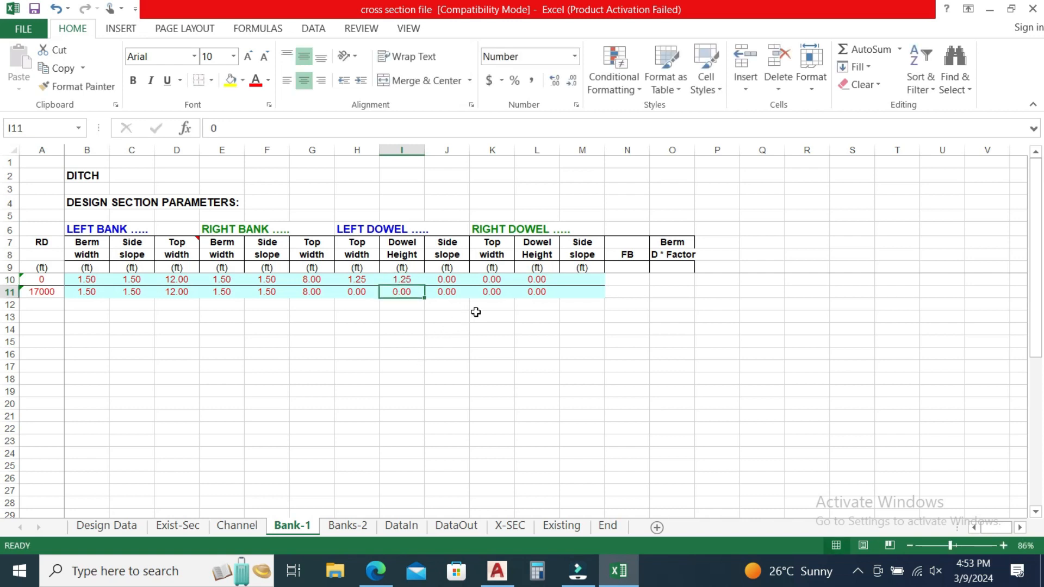
left_click(460, 281)
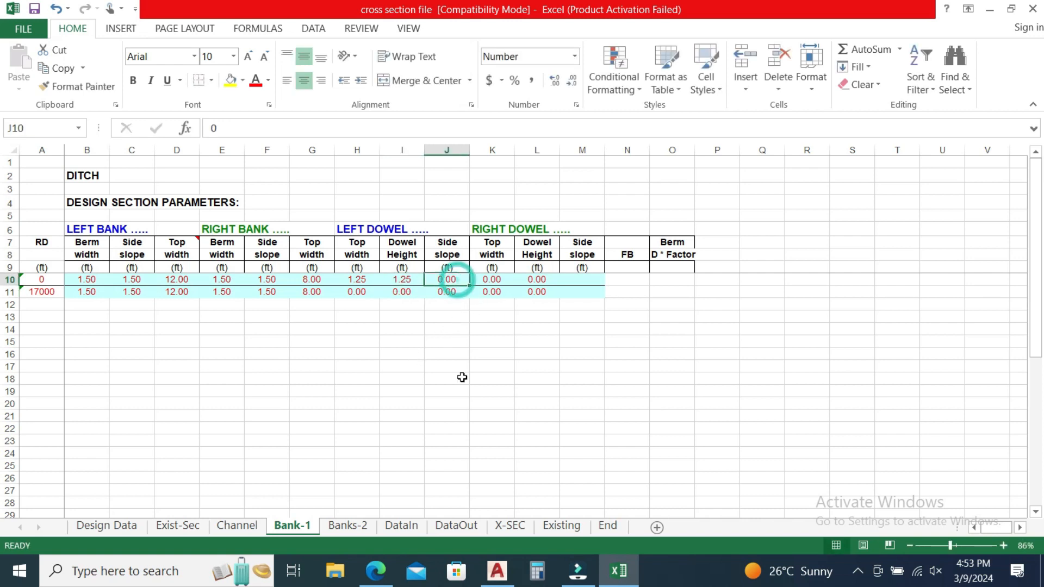
type("1.50")
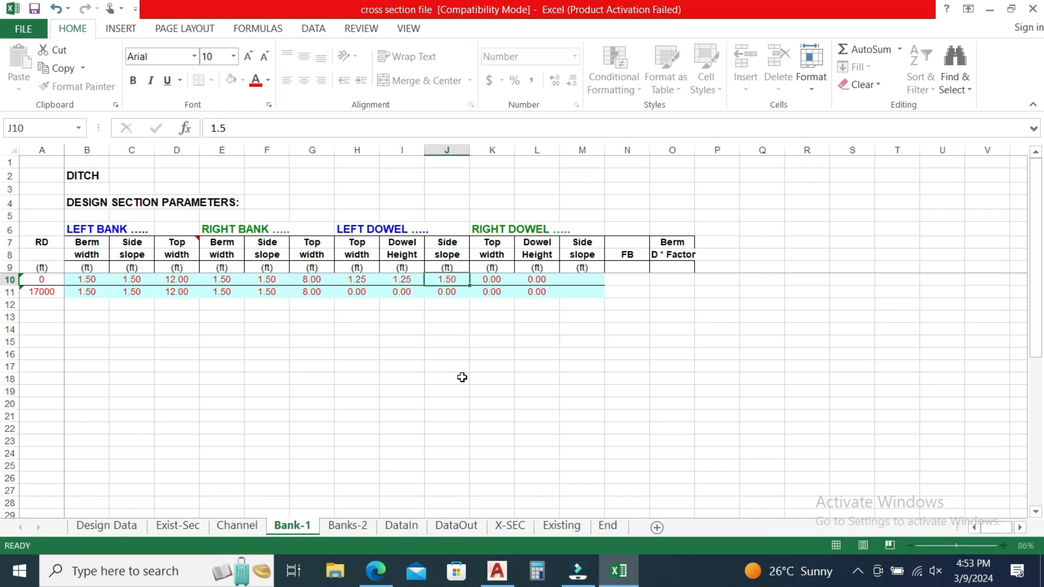
key("Return")
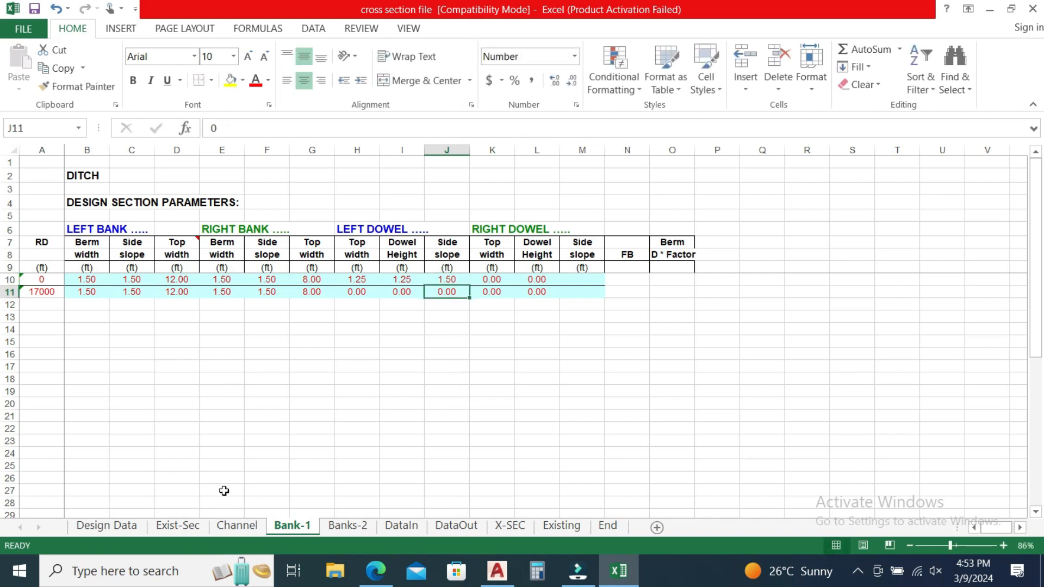
Step: Inspect the left dowel on the Design Data cross-section chart
left_click(109, 525)
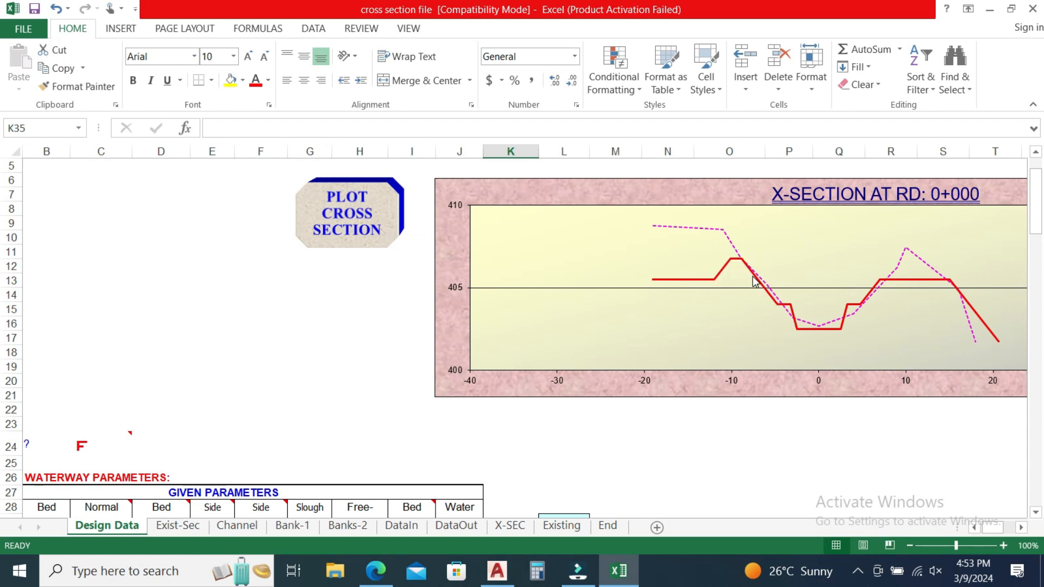
mouse_move(754, 280)
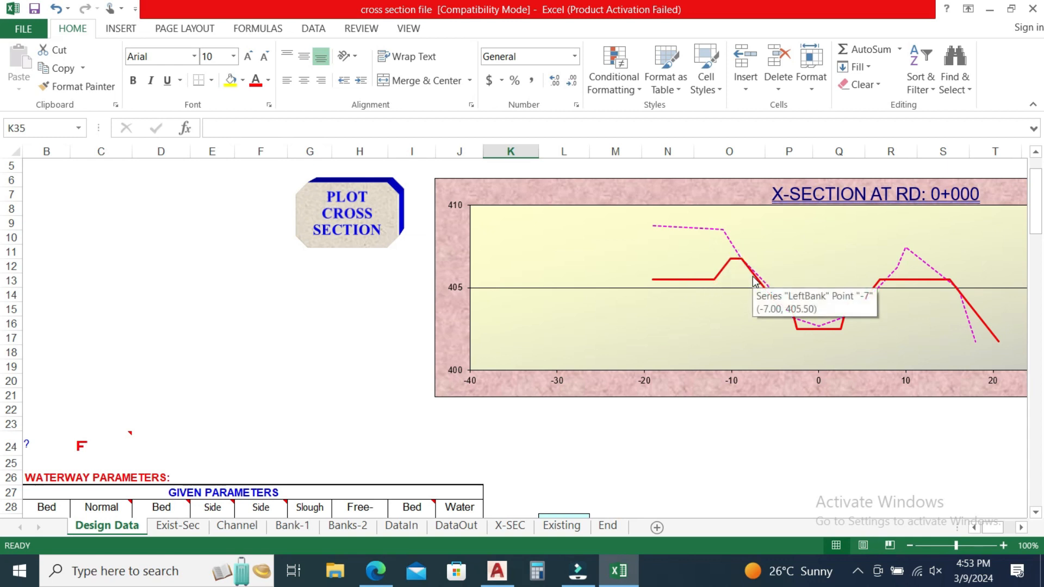
left_click(347, 525)
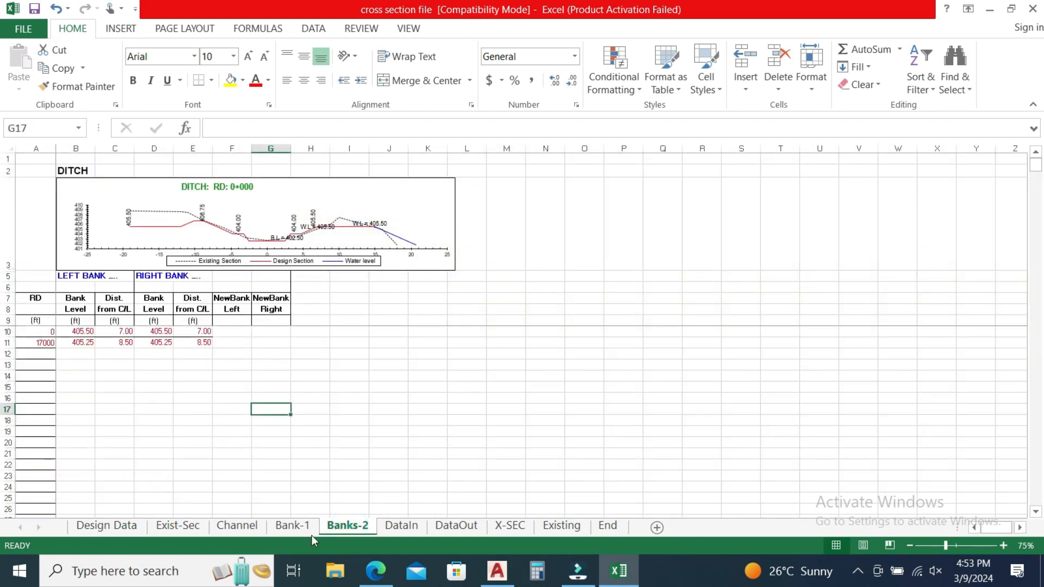
Step: Set the right dowel at RD 0 on the Bank-1 sheet to 1.25 ft top width, 1.25 ft height and 1.5 side slope
left_click(292, 525)
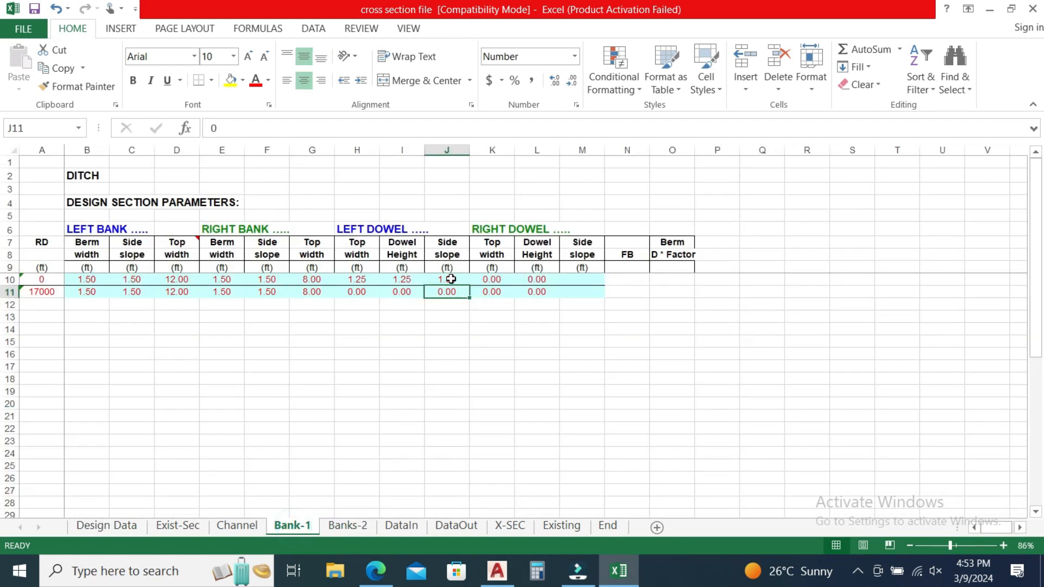
left_click(494, 280)
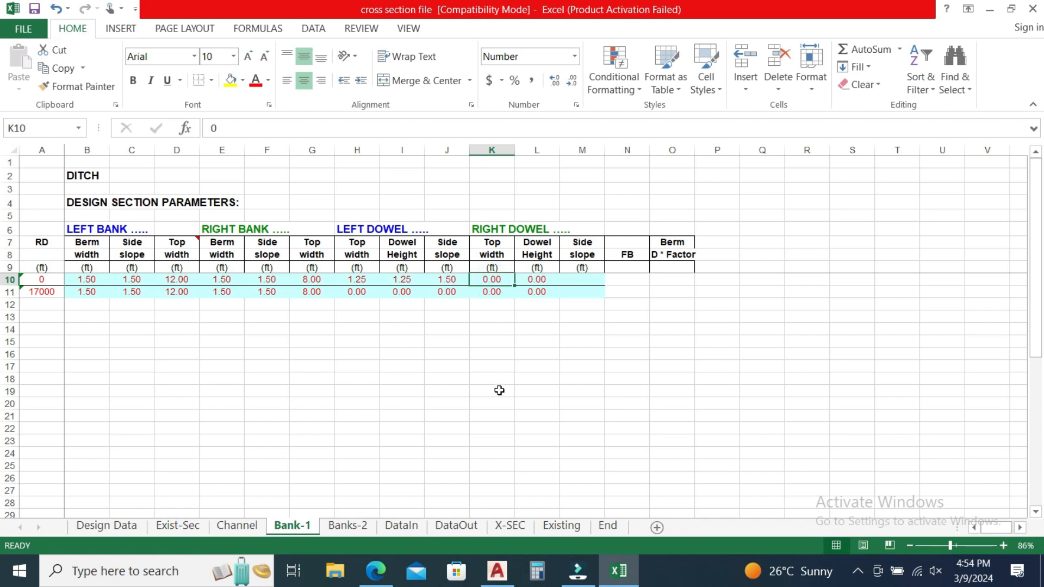
type("1.25")
left_click(527, 278)
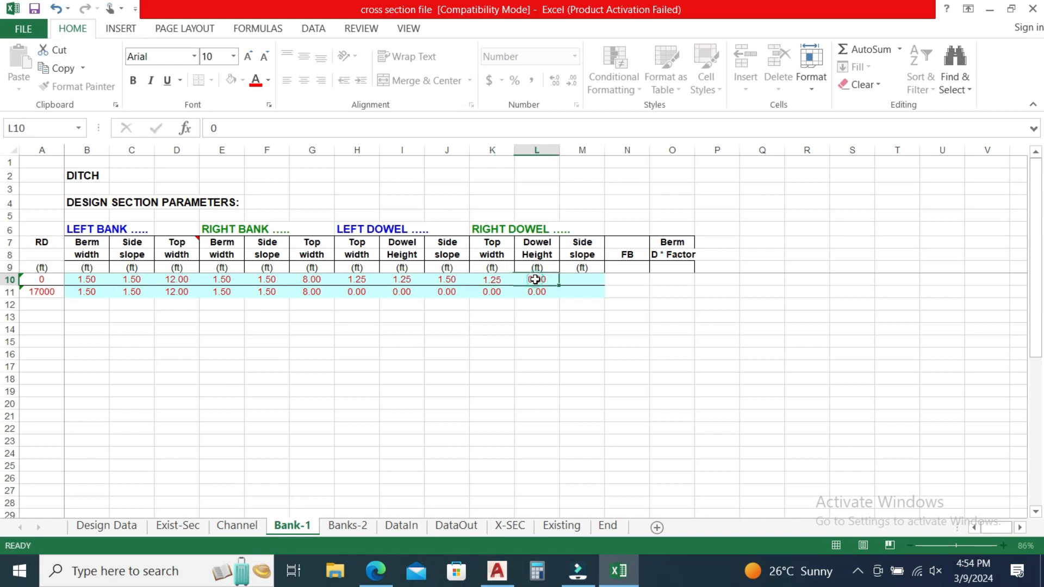
type("1")
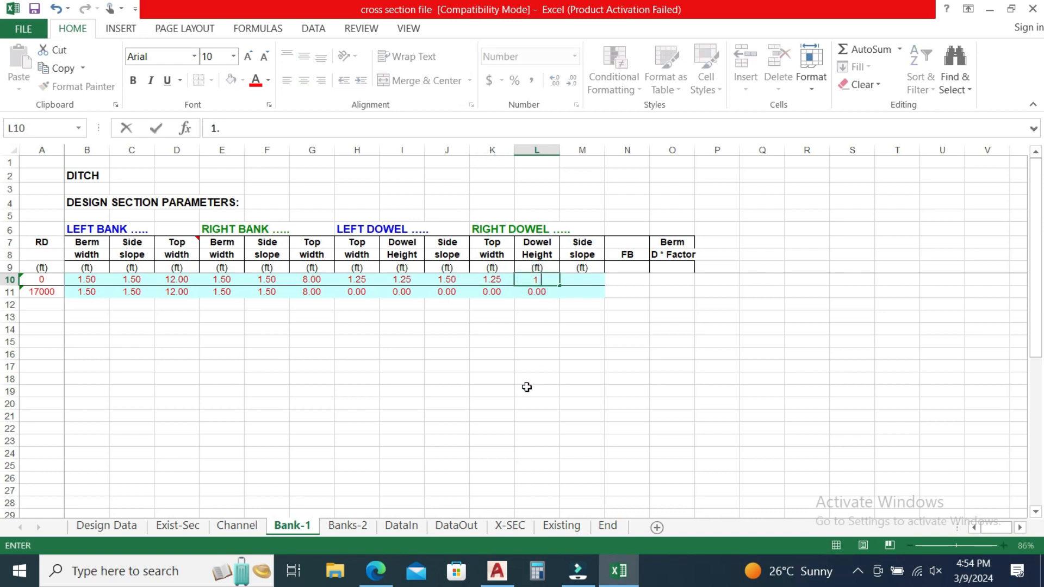
type(".25")
left_click(580, 278)
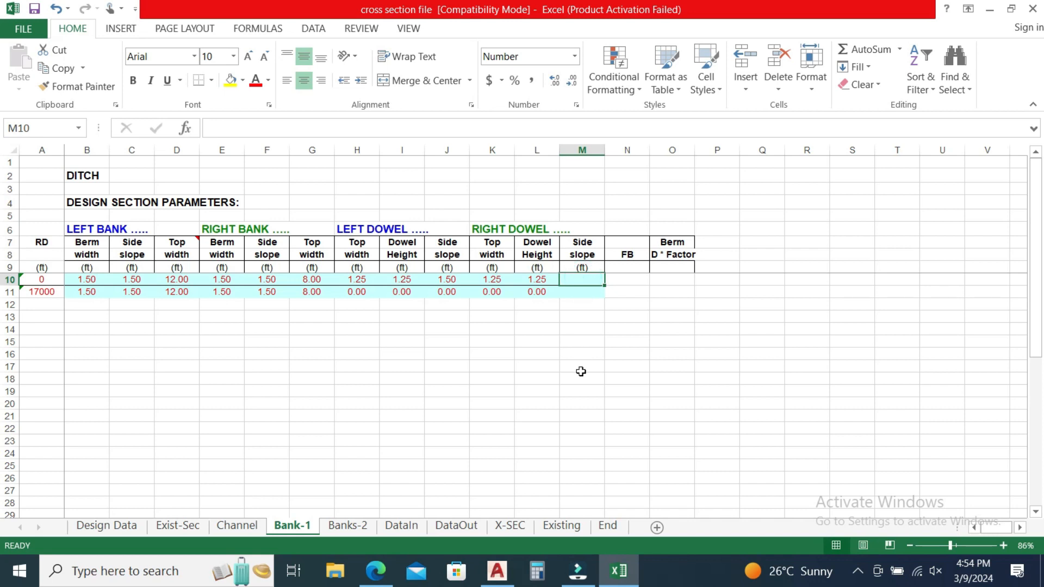
type("1")
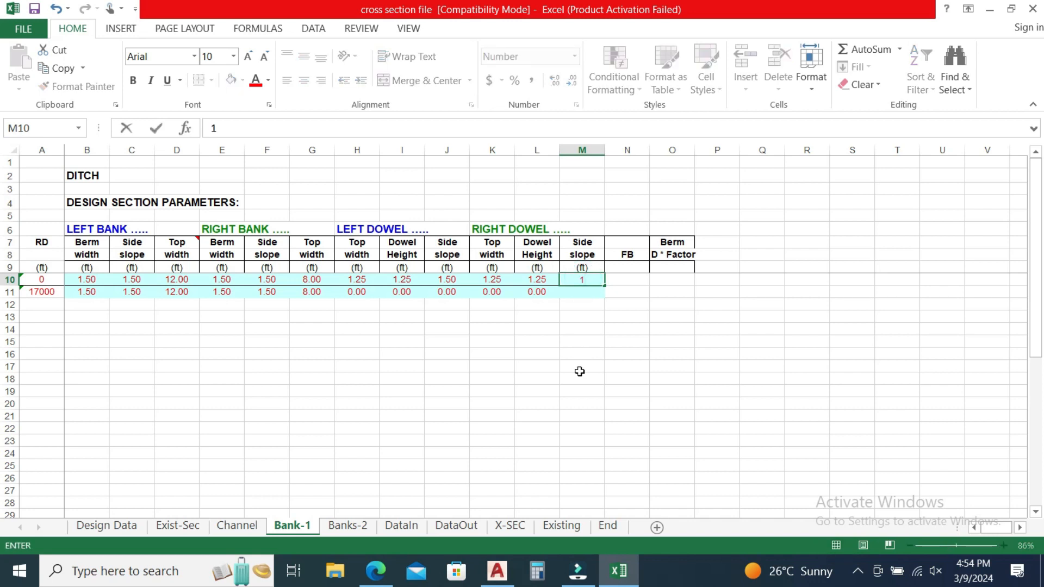
type(".5")
key("Return")
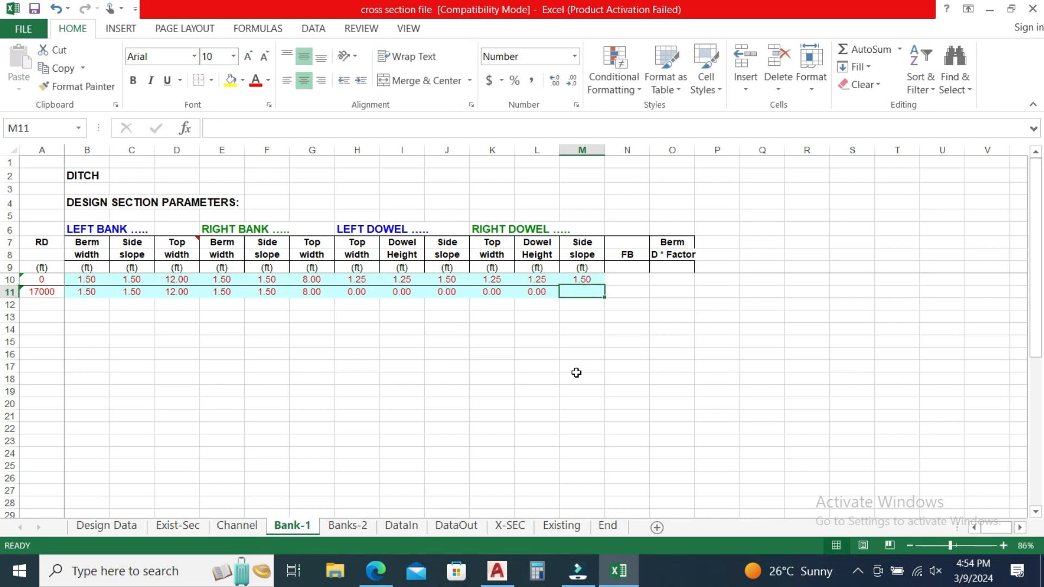
Step: Check both dowels on the Design Data cross-section chart and return to the Bank-1 sheet
left_click(106, 526)
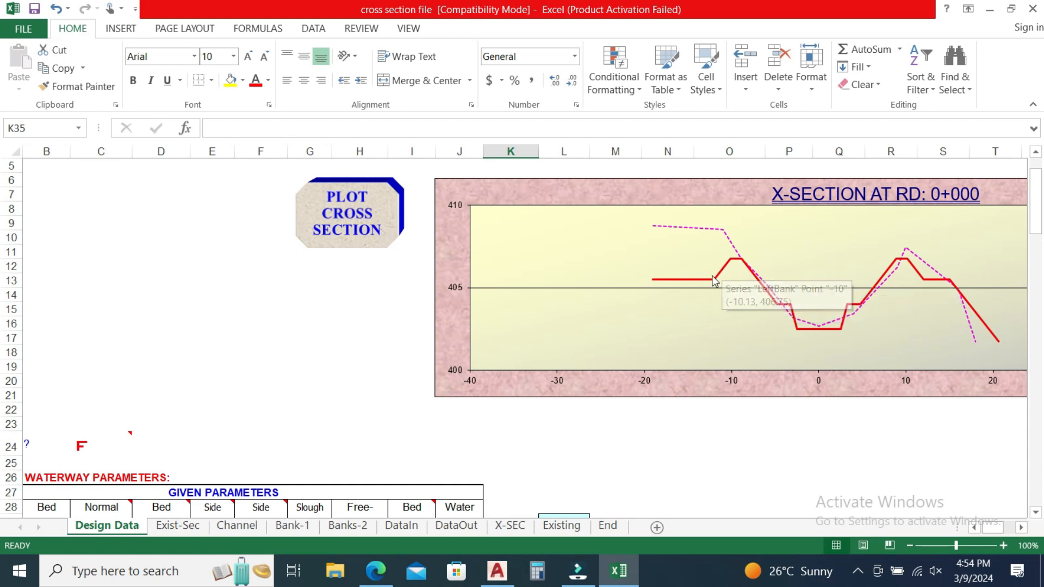
mouse_move(748, 261)
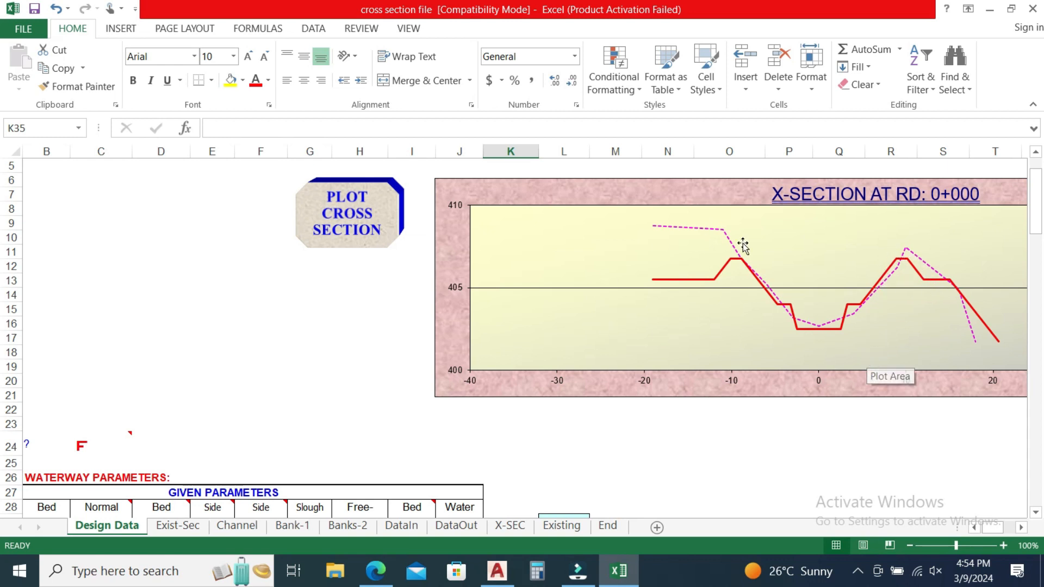
left_click(297, 526)
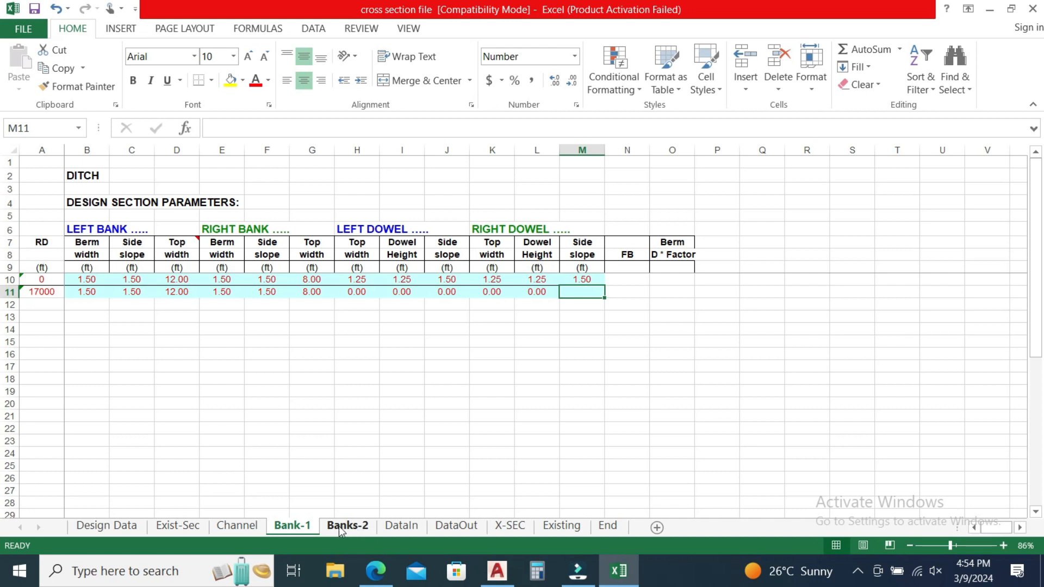
Step: Read the Design Data note about which coloured cells must be changed before drawing, with the sheet zoomed out to 76%
left_click(112, 524)
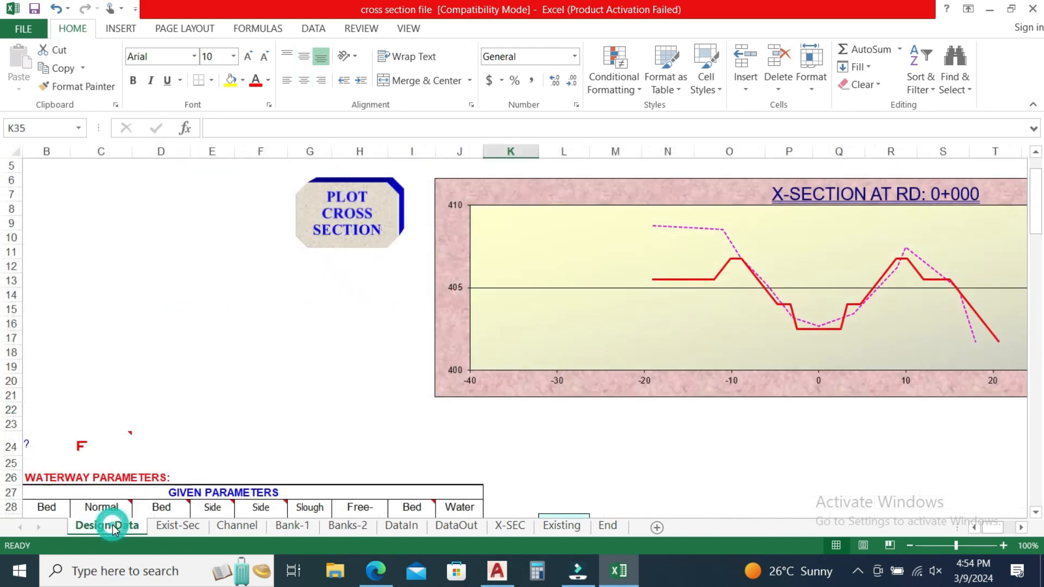
scroll(234, 363, "down", 3)
scroll(117, 435, "down", 1)
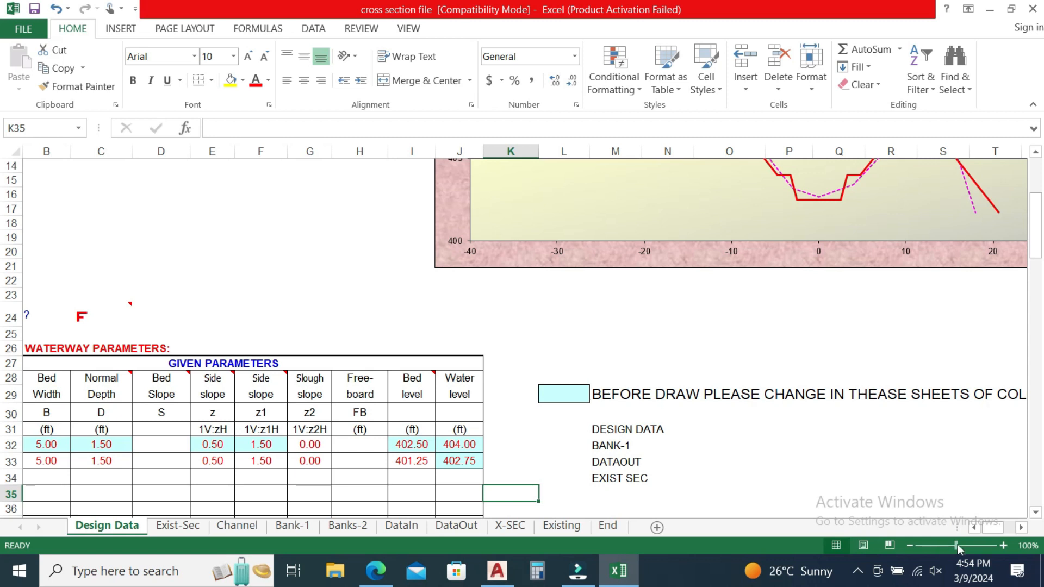
left_click_drag(956, 545, 946, 550)
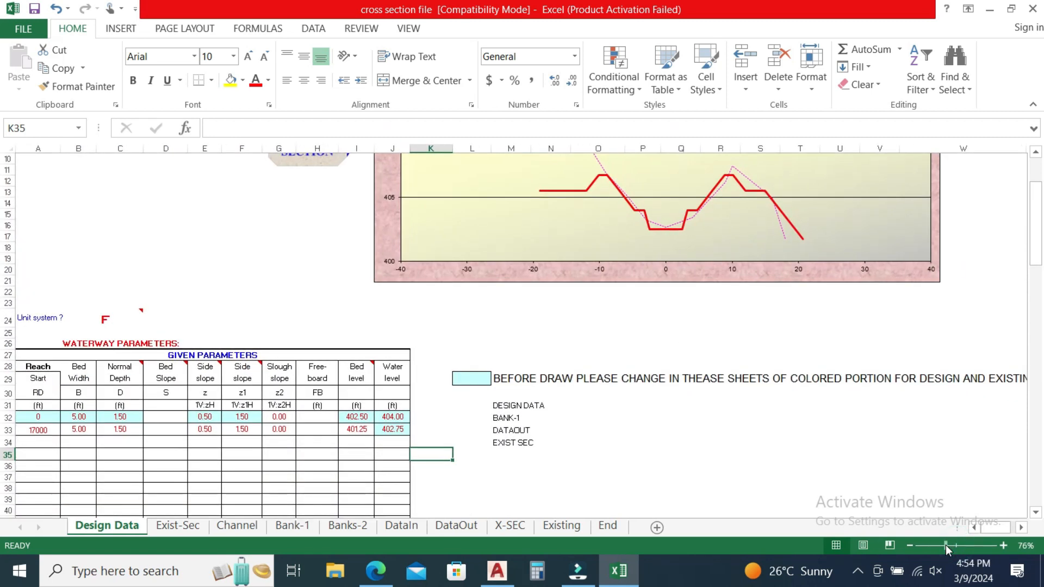
left_click(471, 377)
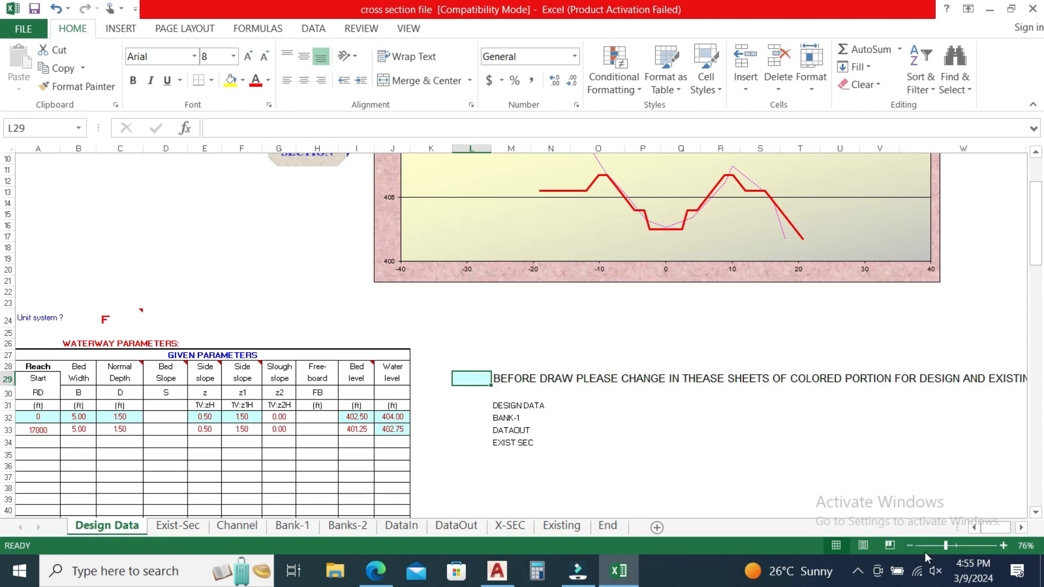
left_click(1021, 527)
left_click(1021, 527)
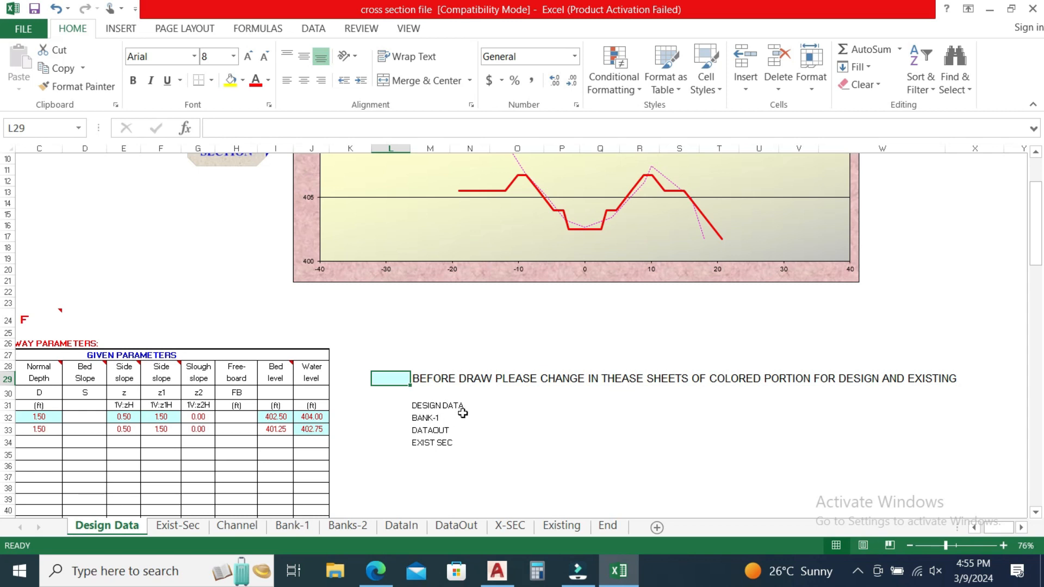
Step: Review the sheets listed under the Design Data note, checking the Bank-1 entry against the Bank-1 sheet and looking over the cross-section chart
left_click(445, 408)
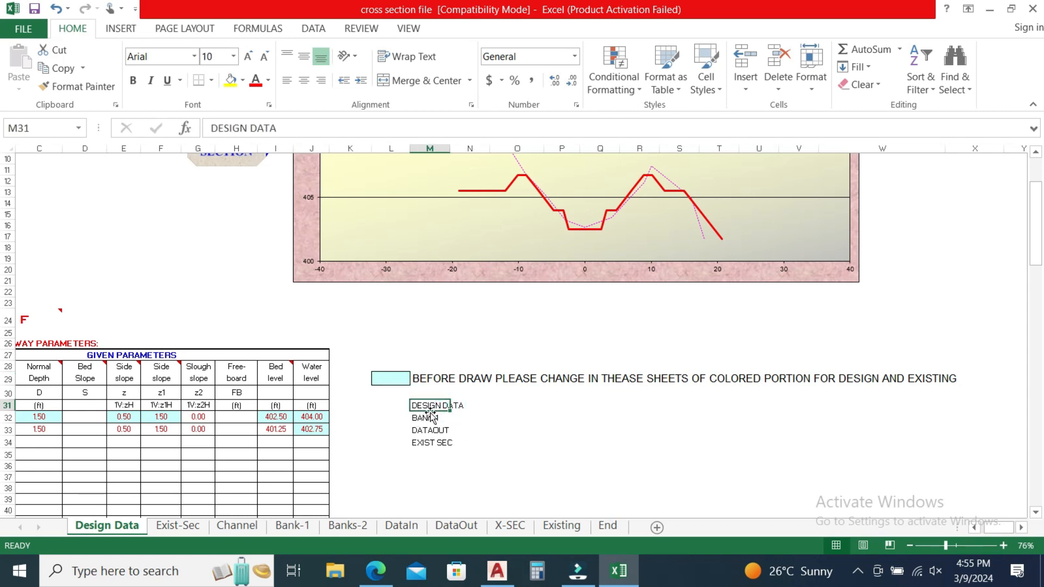
left_click(522, 407)
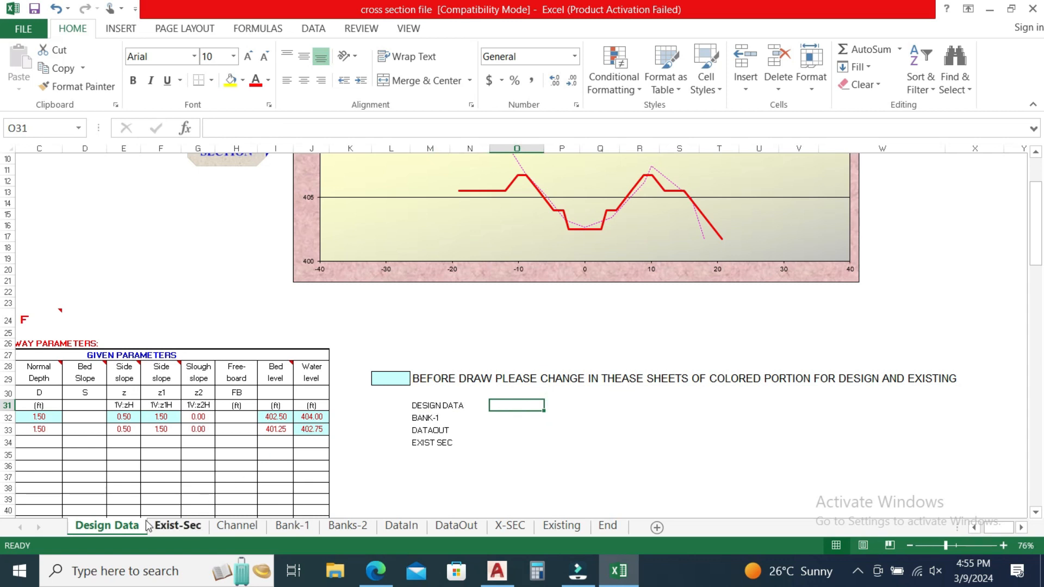
left_click(434, 419)
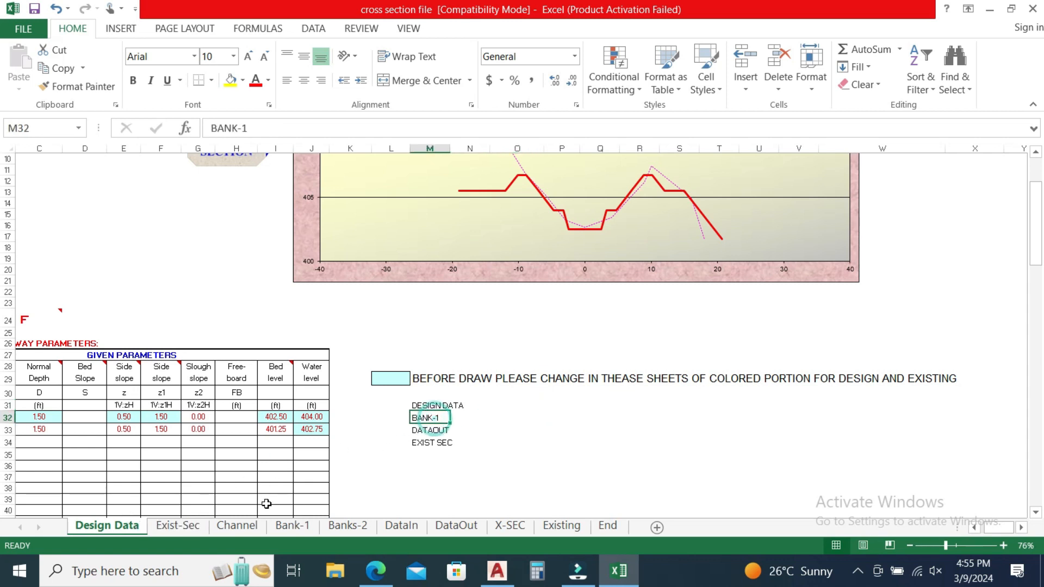
left_click(292, 525)
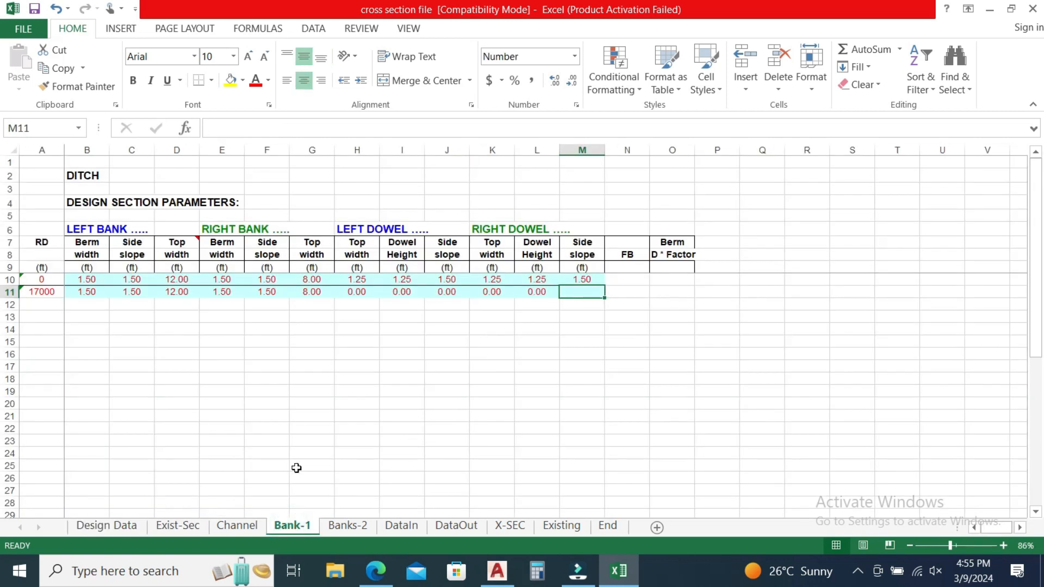
left_click(103, 527)
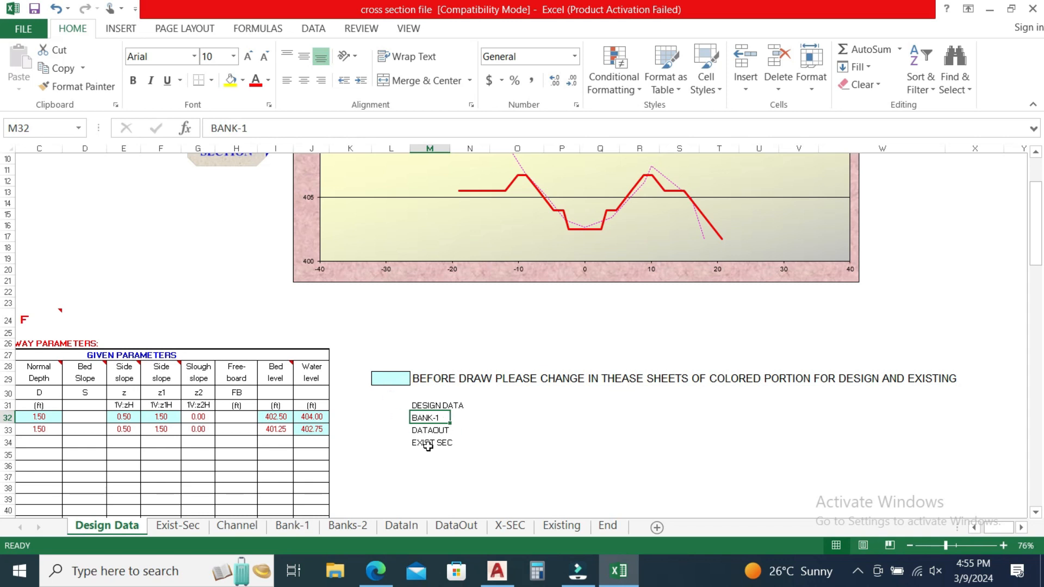
scroll(433, 476, "up", 3)
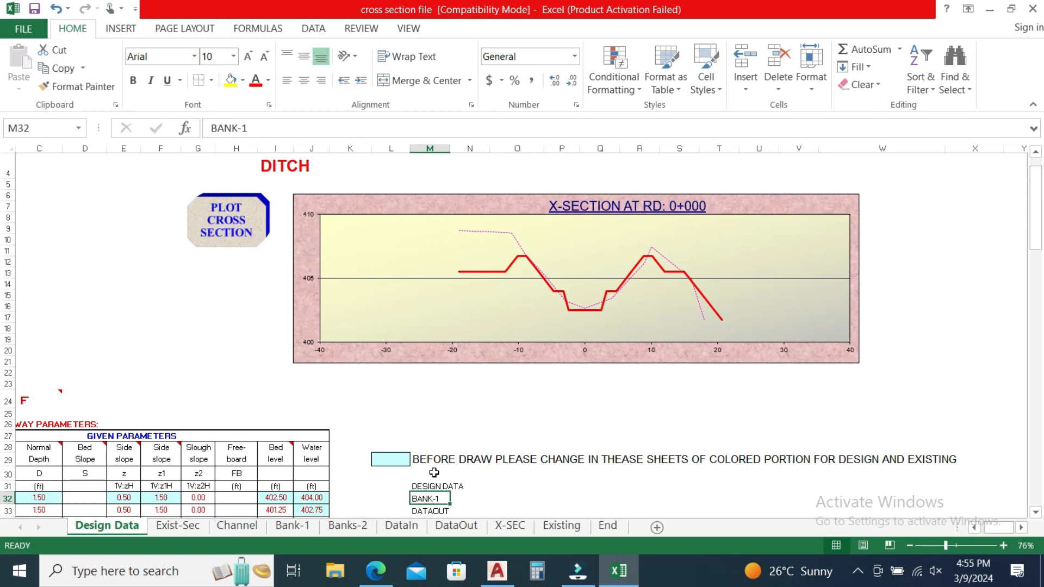
scroll(434, 472, "up", 2)
scroll(434, 472, "down", 4)
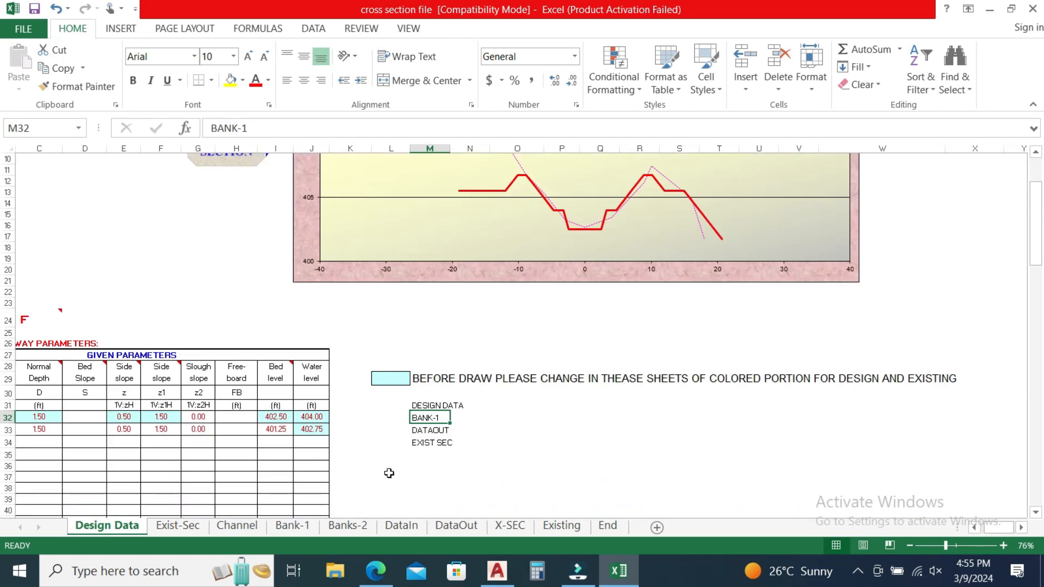
Step: Examine the RD, left offset and left elevation cells in the RD 0 row of the Exist-Sec sheet
left_click(198, 528)
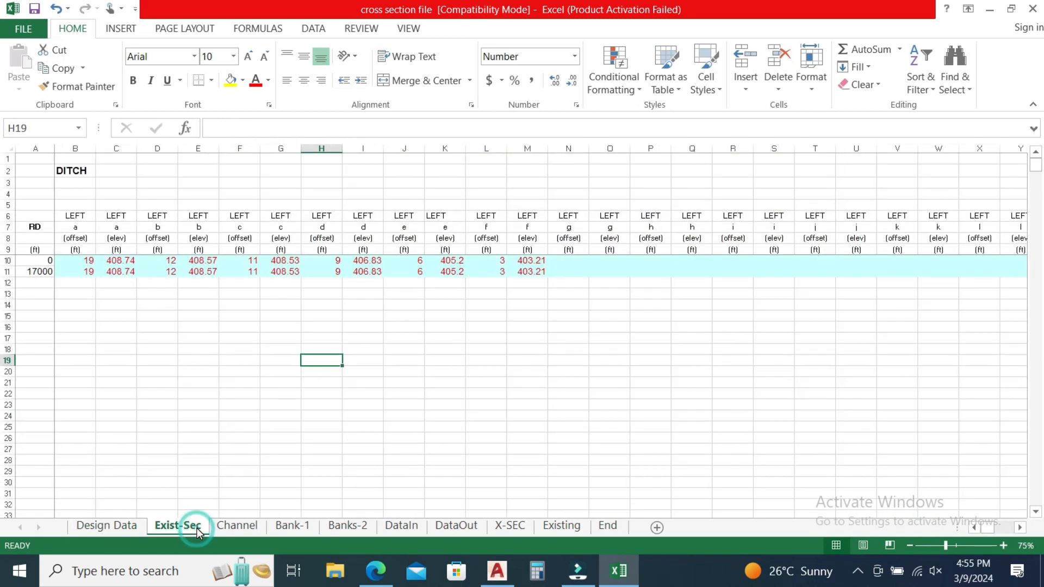
left_click(462, 336)
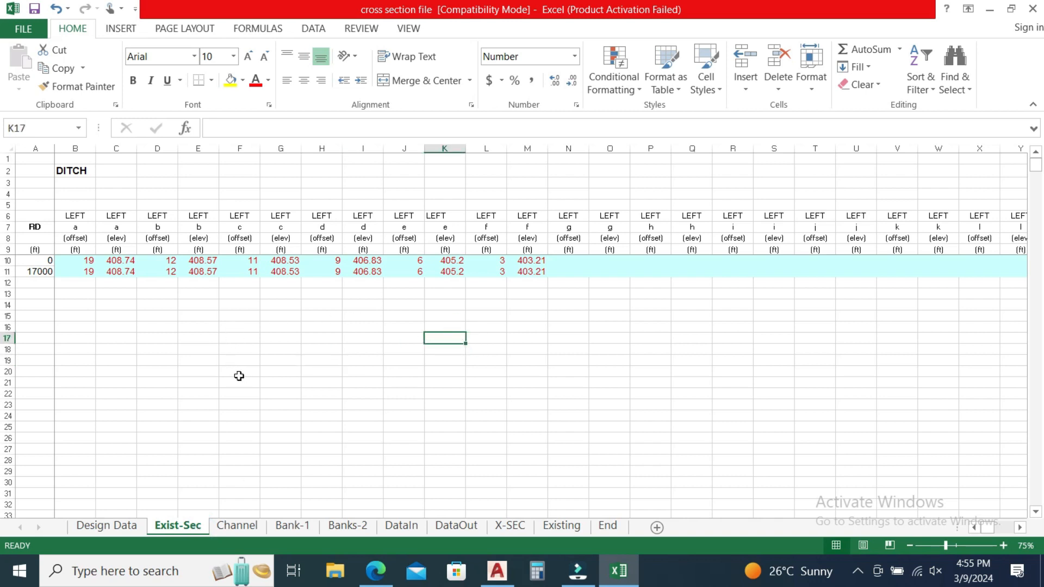
left_click(49, 260)
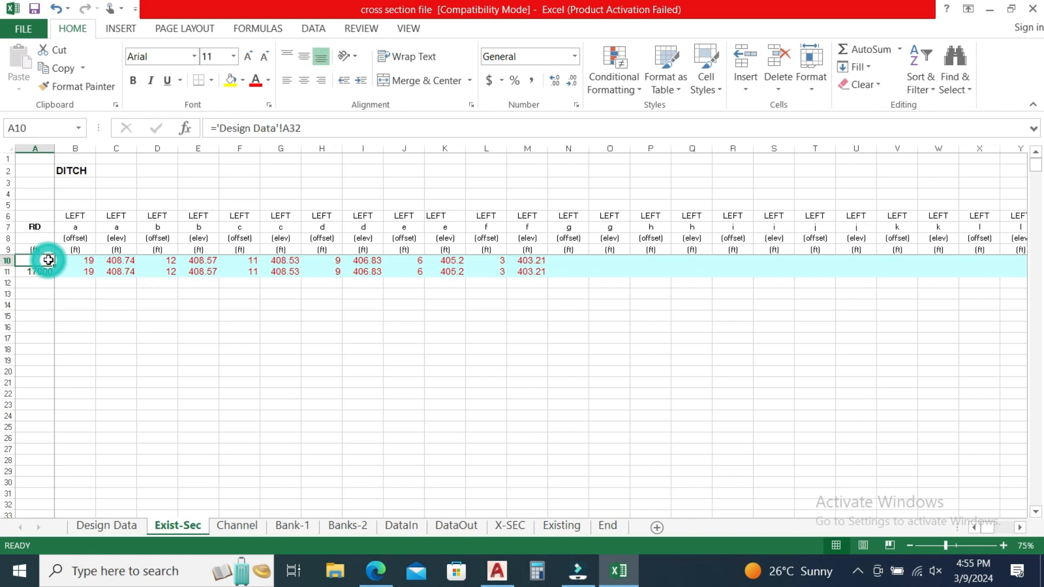
left_click(84, 261)
left_click(113, 261)
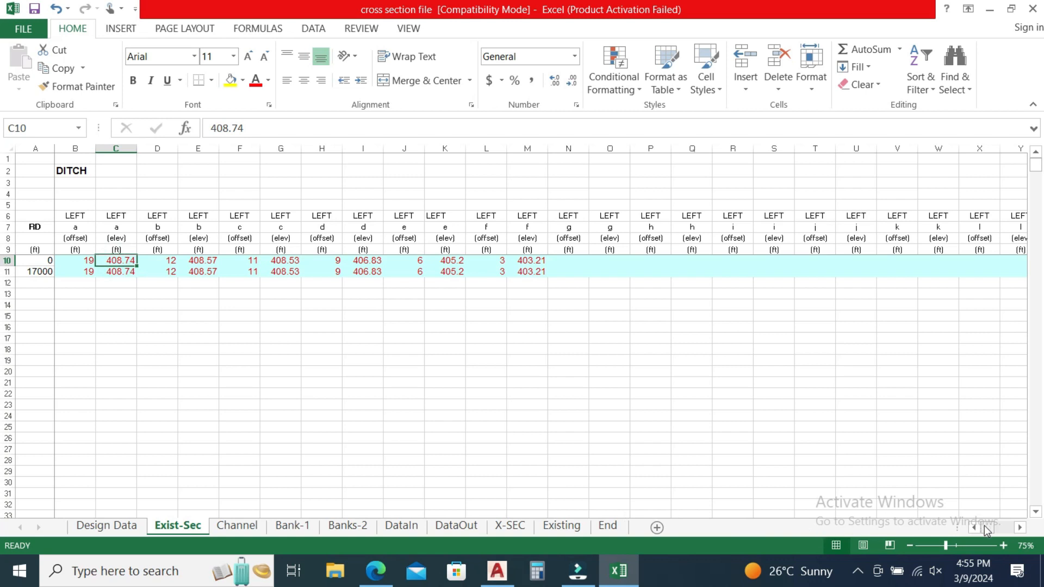
left_click(315, 350)
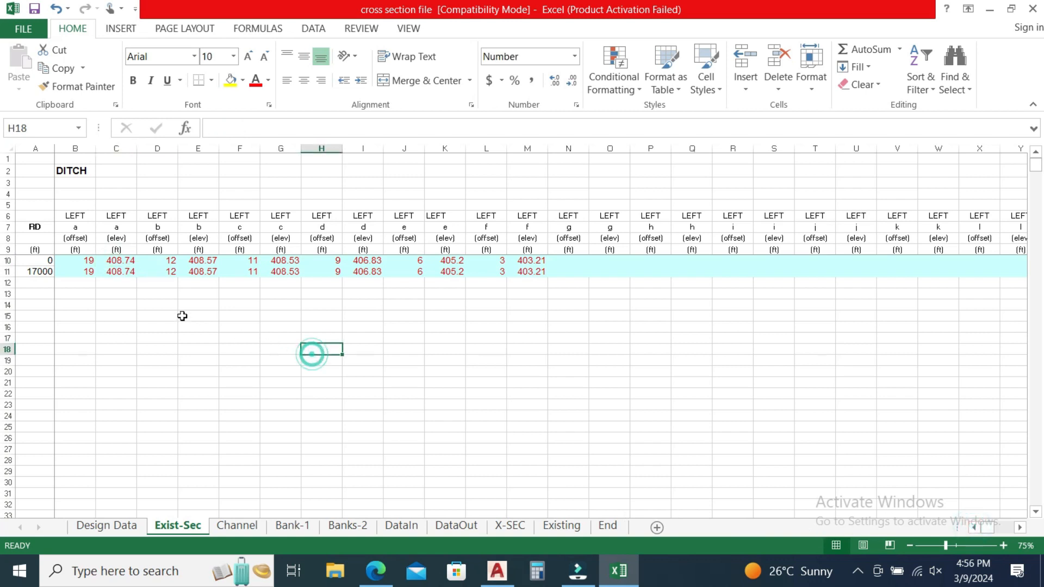
left_click(72, 260)
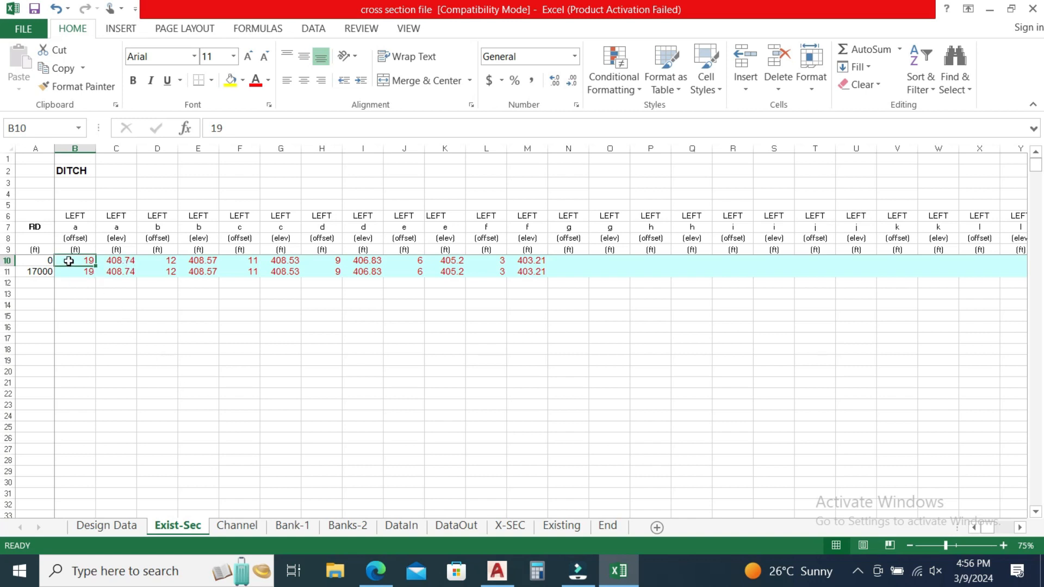
Step: Examine the left offset and elevation pairs from point a to point f in the RD 0 row of Exist-Sec
left_click(121, 261)
left_click(163, 261)
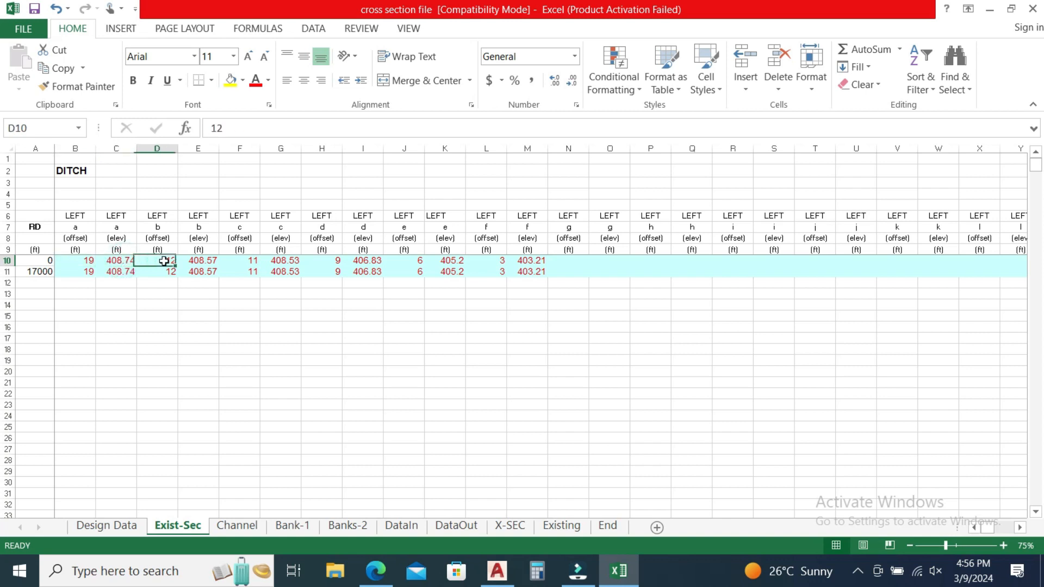
left_click(197, 261)
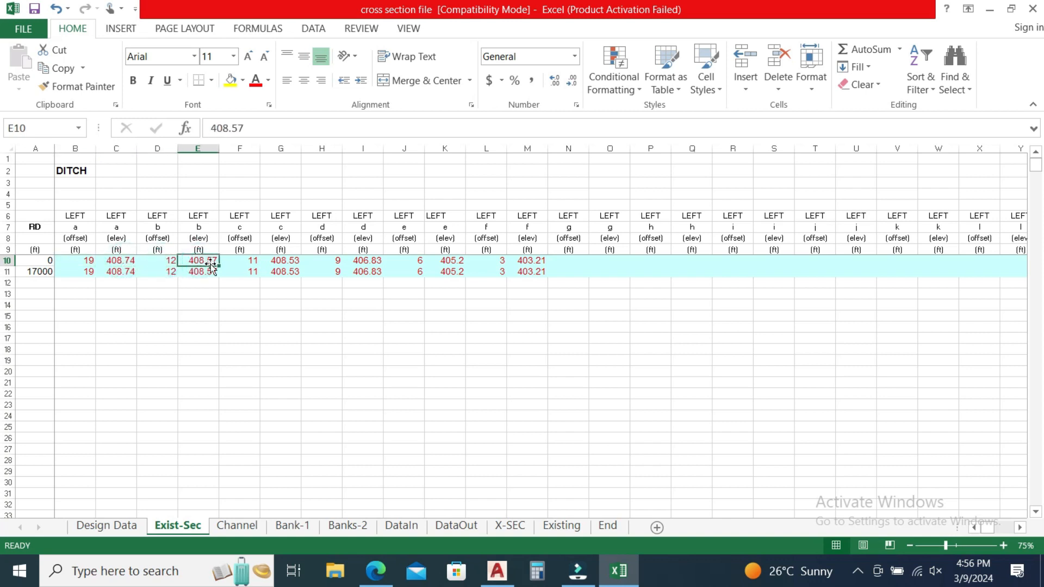
left_click(242, 262)
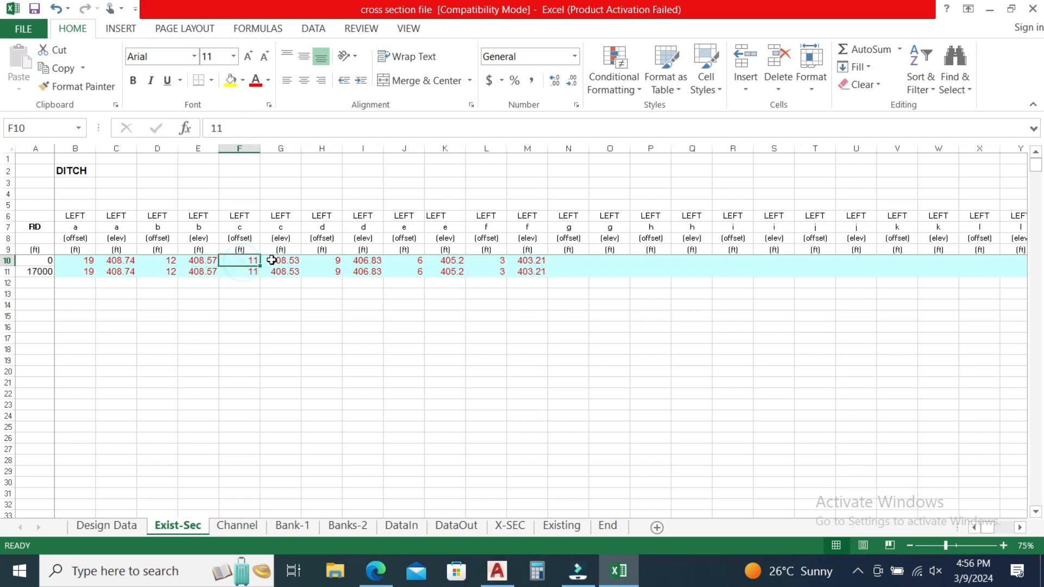
left_click(101, 263)
left_click(170, 260)
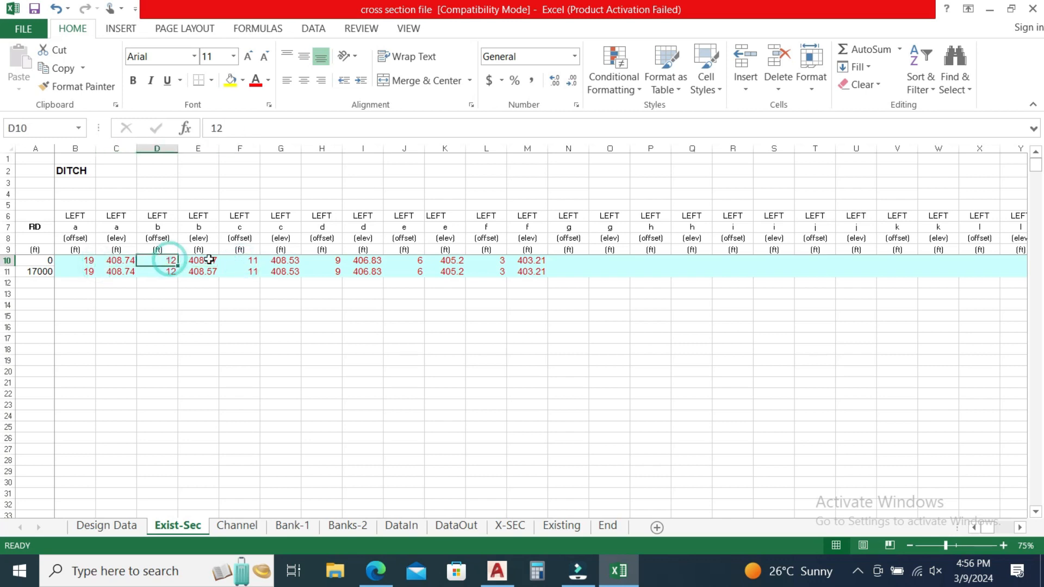
left_click(234, 262)
left_click(330, 263)
left_click(420, 263)
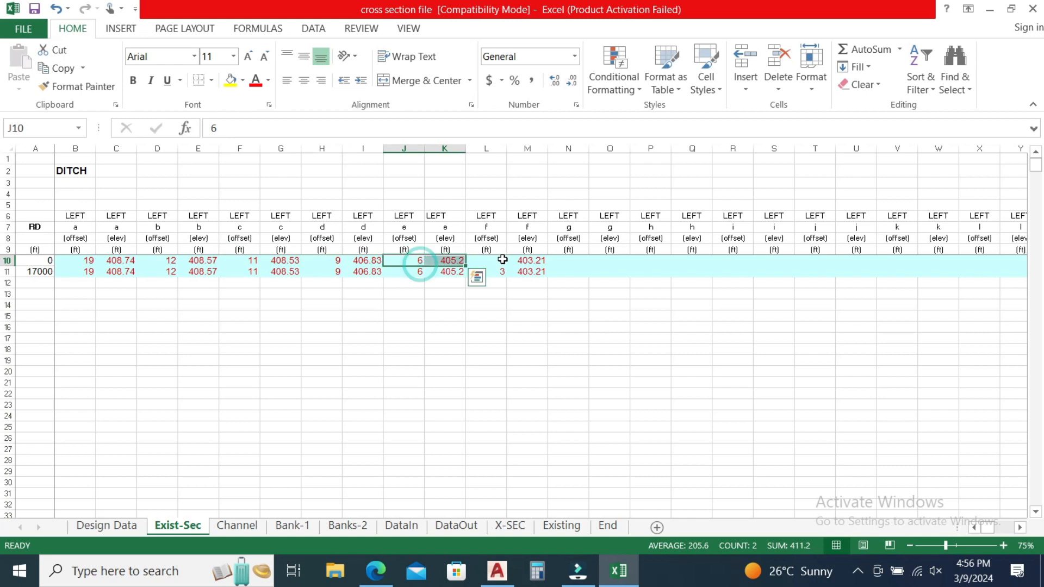
left_click(489, 261)
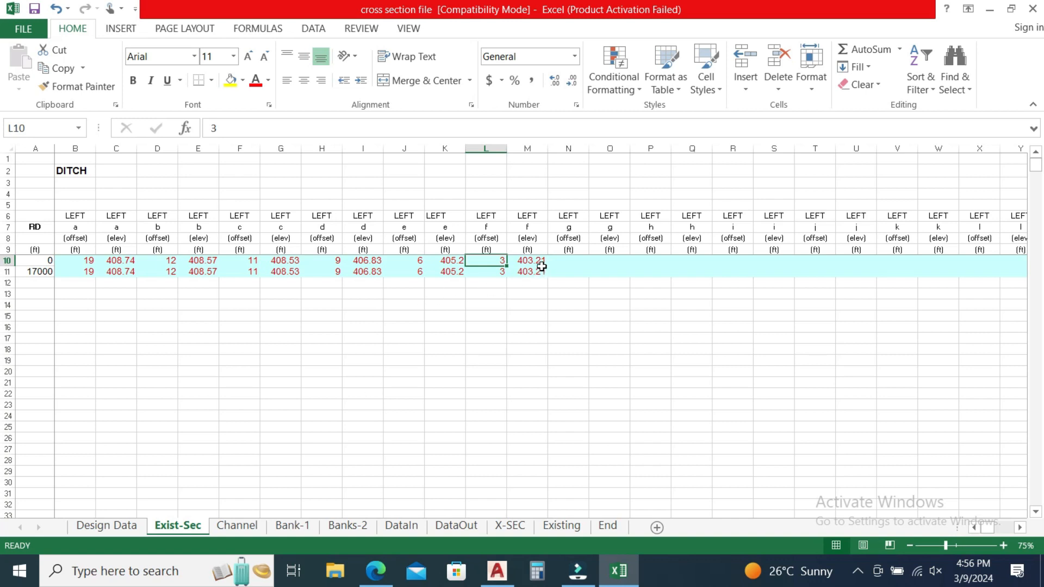
left_click(540, 263)
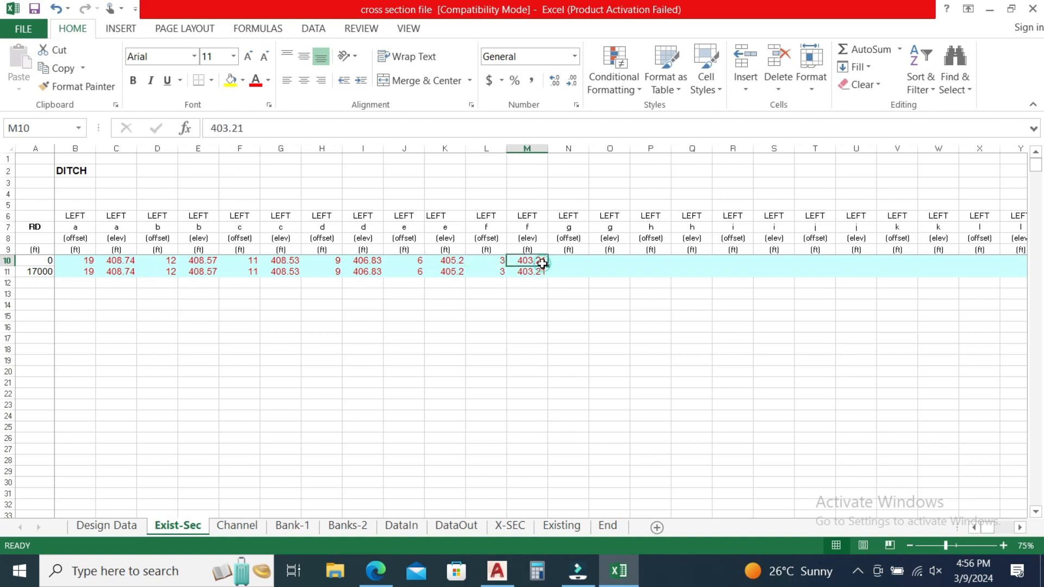
Step: Review only the left offset cells for points a to f in the RD 0 row, skipping the elevations
left_click(82, 261)
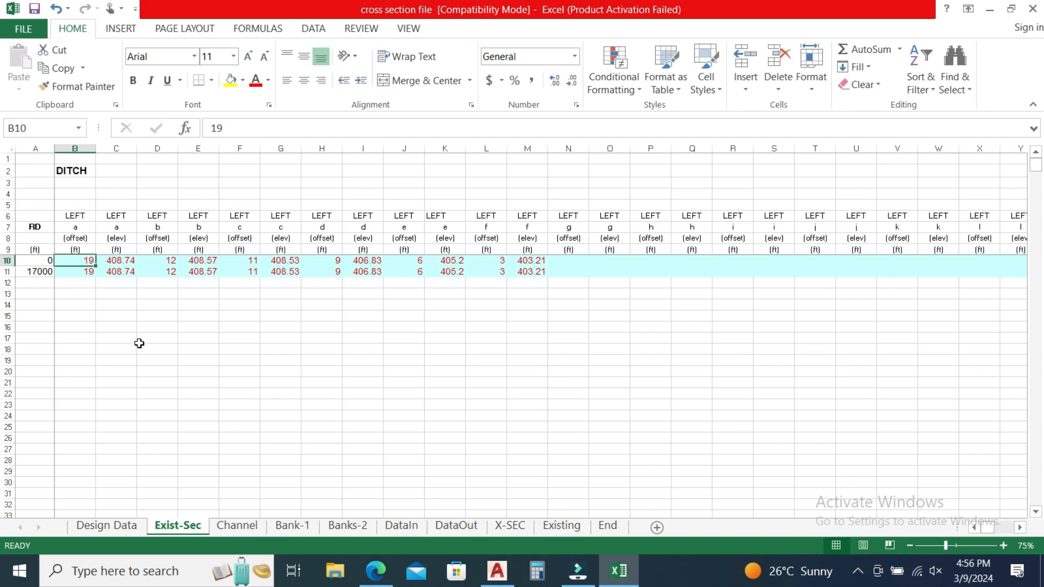
left_click(171, 261)
left_click(247, 260)
left_click(326, 260)
left_click(402, 261)
left_click(492, 261)
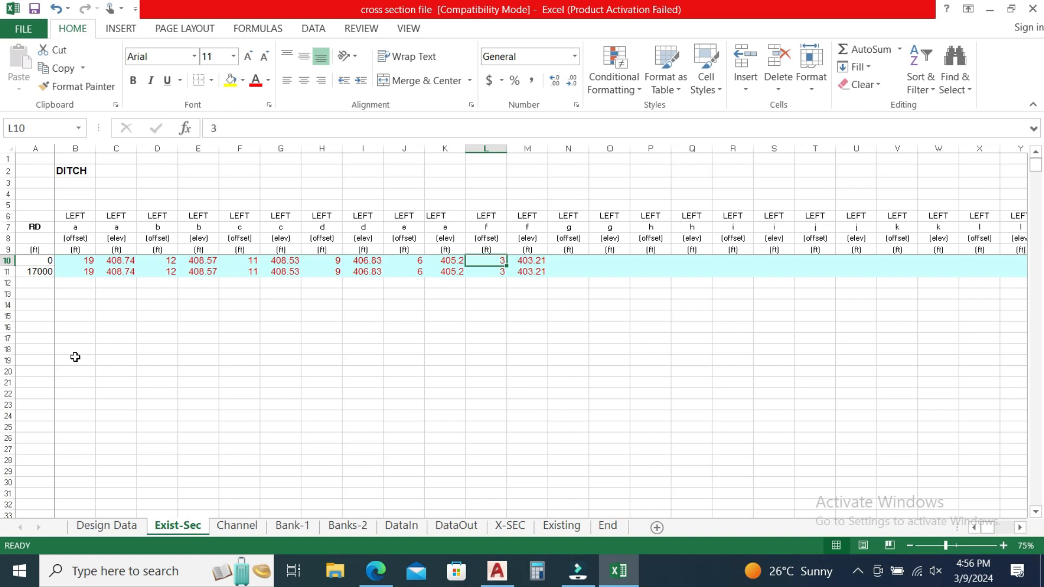
Step: Locate the centre offset and centre elevation columns in Exist-Sec and check their cells in the RD 0 row
left_click(1021, 528)
left_click_drag(1021, 528, 1021, 531)
left_click(1020, 530)
left_click(1020, 530)
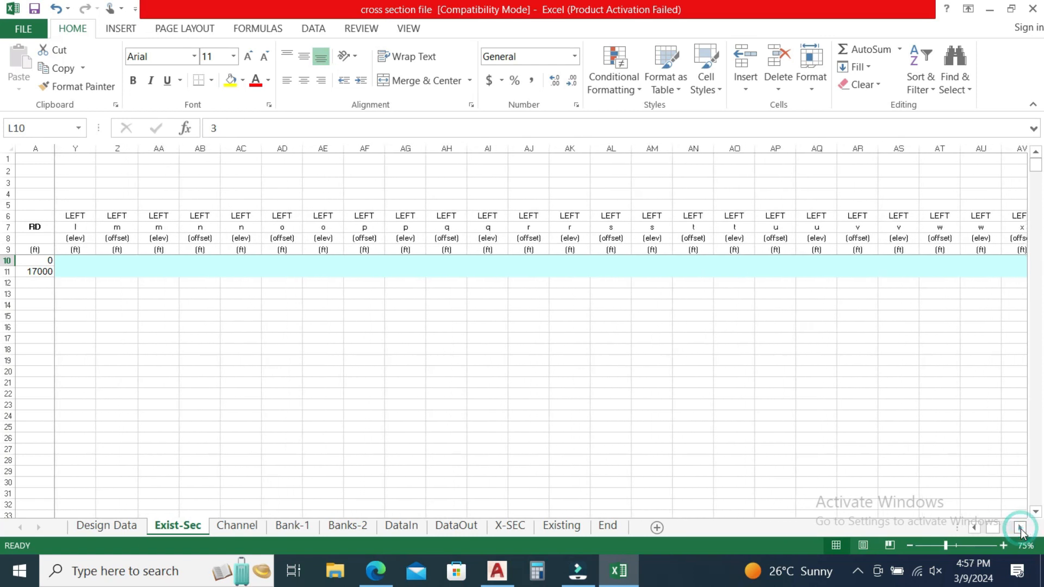
left_click(1020, 530)
left_click(1020, 530)
left_click(1019, 530)
left_click(1020, 530)
left_click(1020, 530)
left_click(1020, 530)
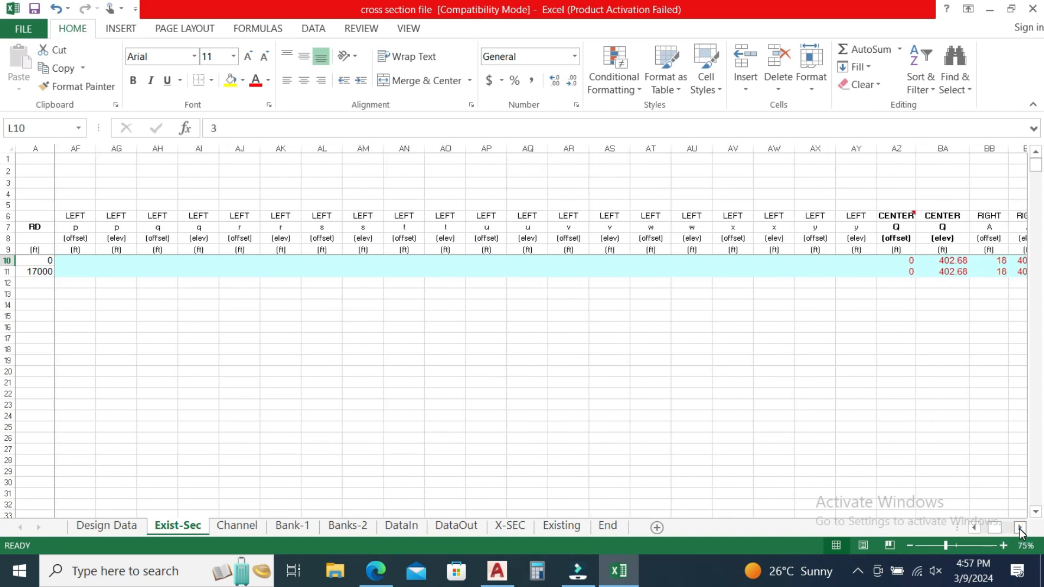
left_click(1020, 530)
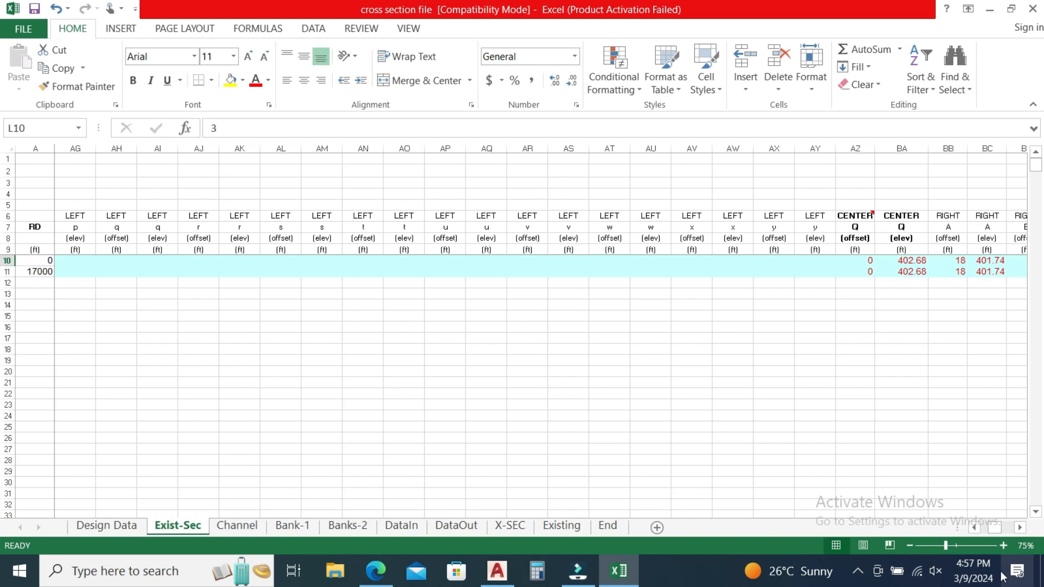
left_click(867, 259)
left_click(899, 259)
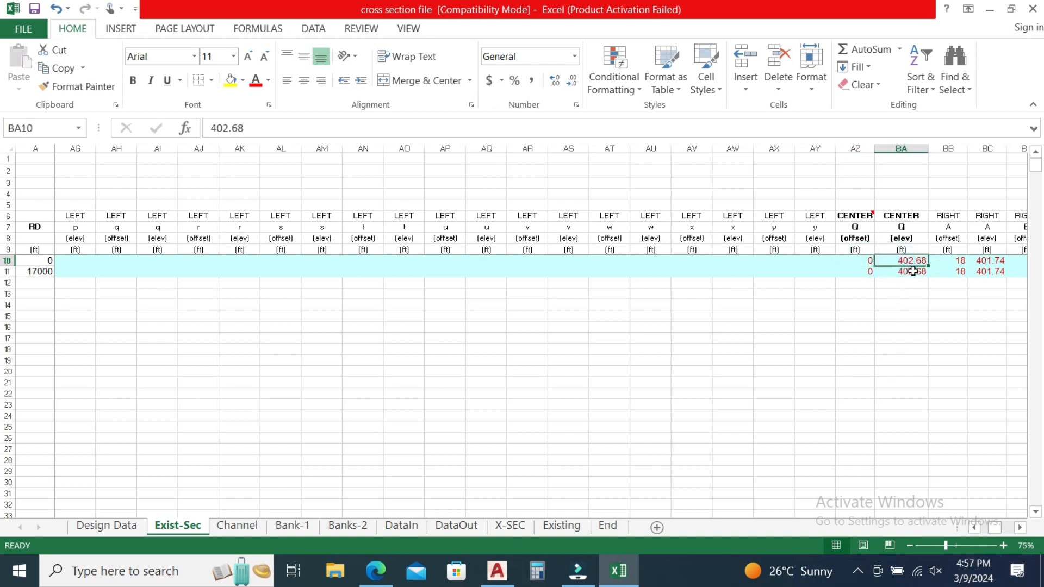
Step: Examine the right offset and elevation cells for points A to E in the RD 0 row of Exist-Sec
left_click_drag(1026, 527, 1025, 530)
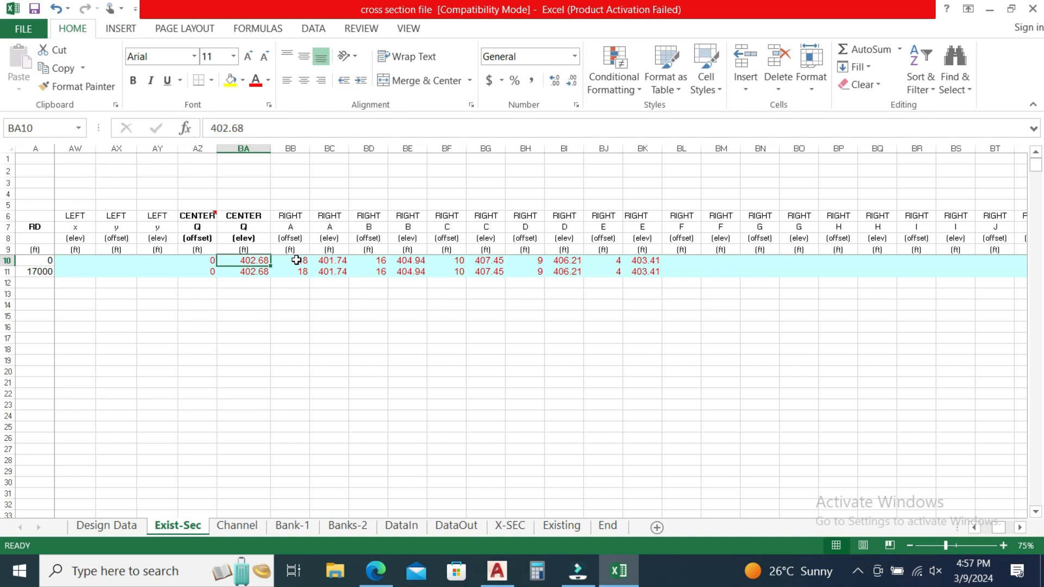
left_click(296, 260)
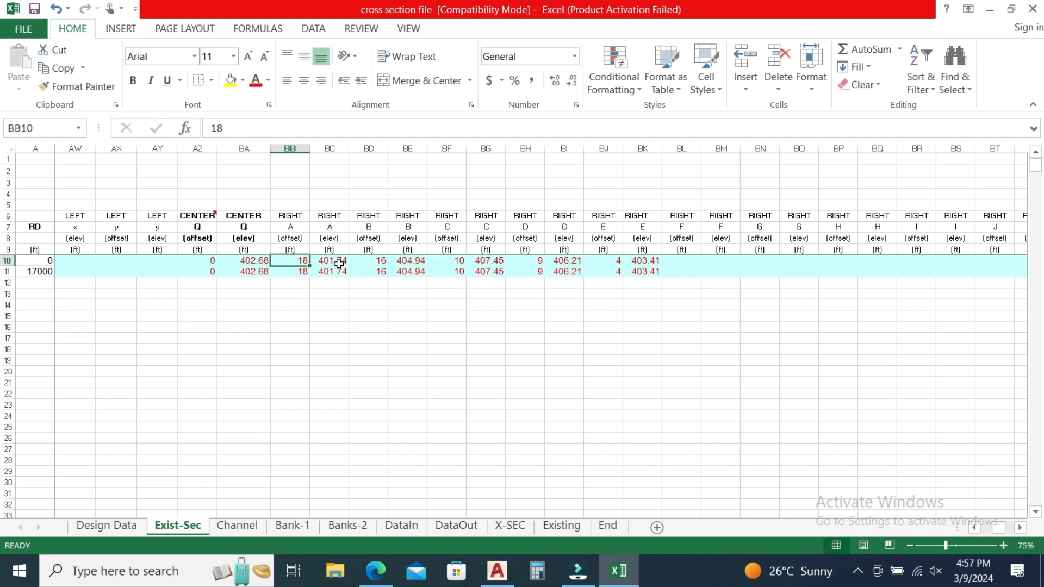
left_click(339, 264)
left_click(481, 260)
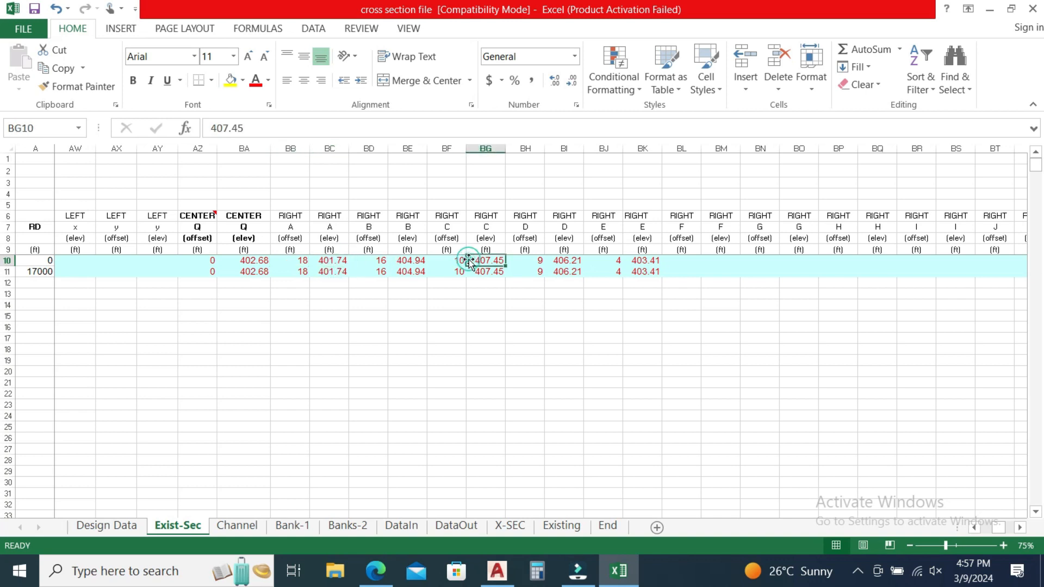
left_click(538, 261)
left_click(604, 261)
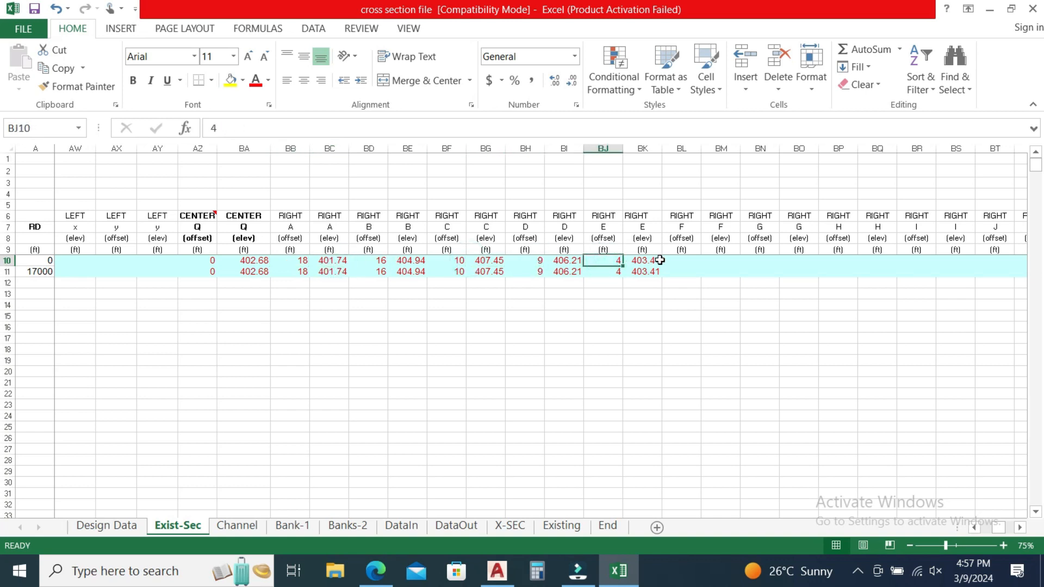
left_click(657, 261)
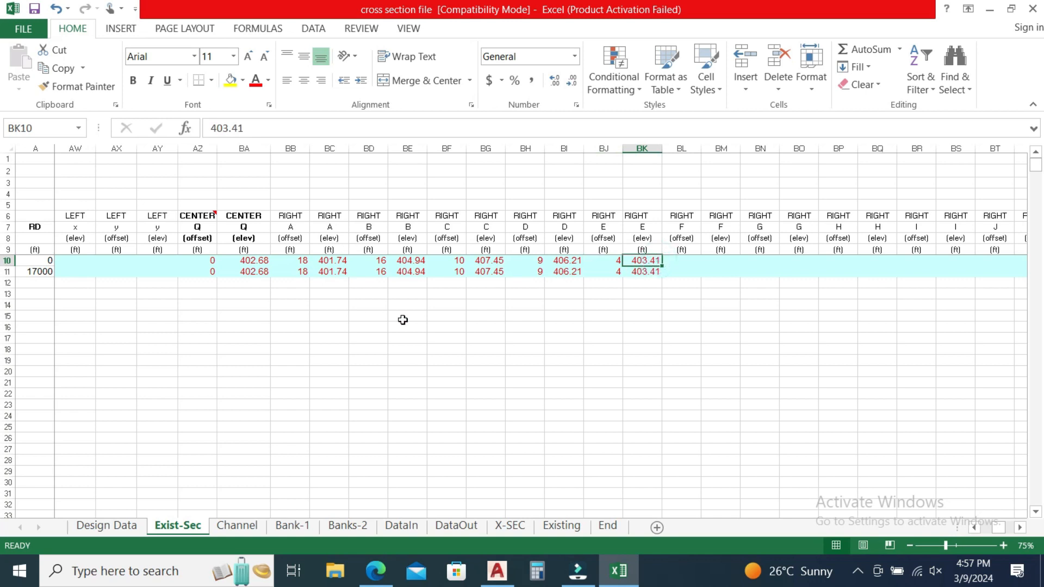
Step: Inspect the dotted existing-section line on the Design Data cross-section chart, and return to the Exist-Sec sheet
left_click(975, 527)
left_click(974, 527)
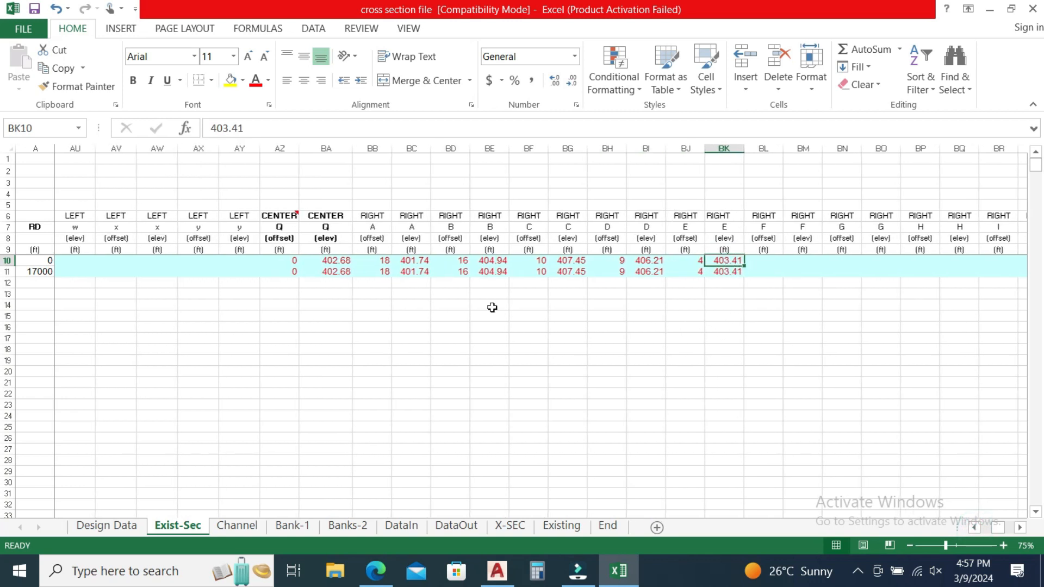
left_click(93, 527)
scroll(674, 207, "up", 3)
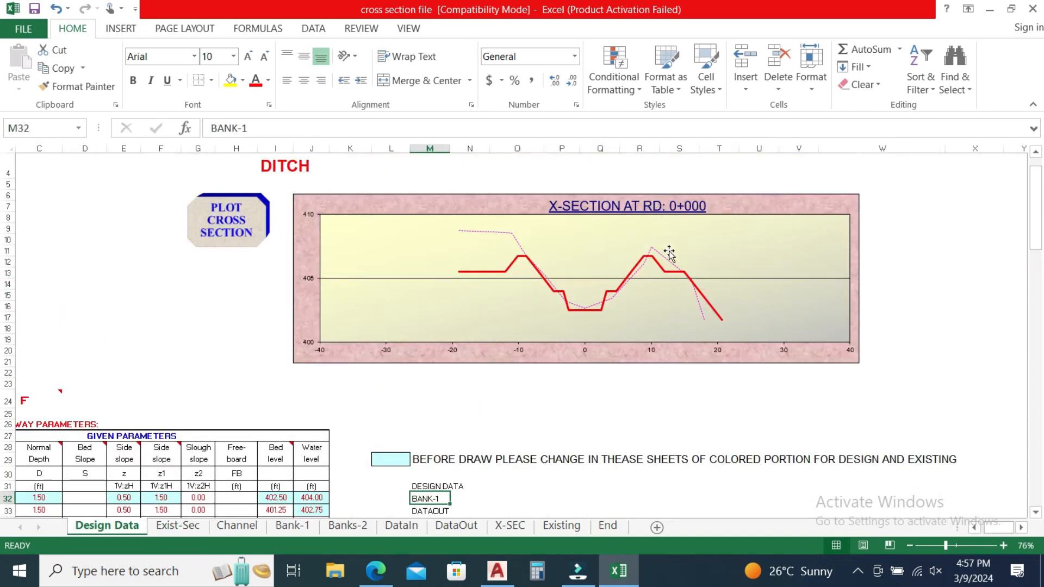
left_click(668, 261)
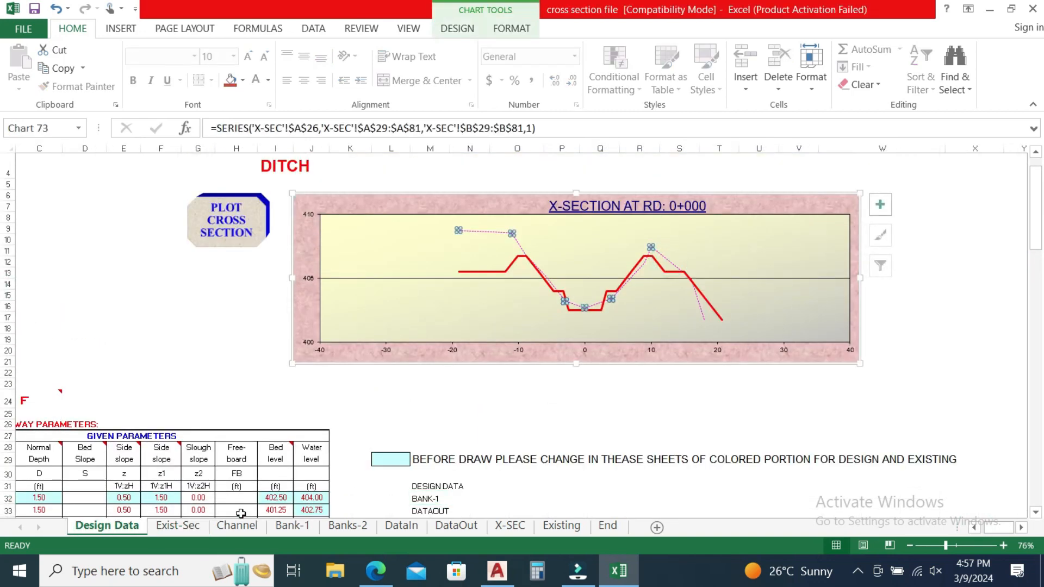
left_click(191, 526)
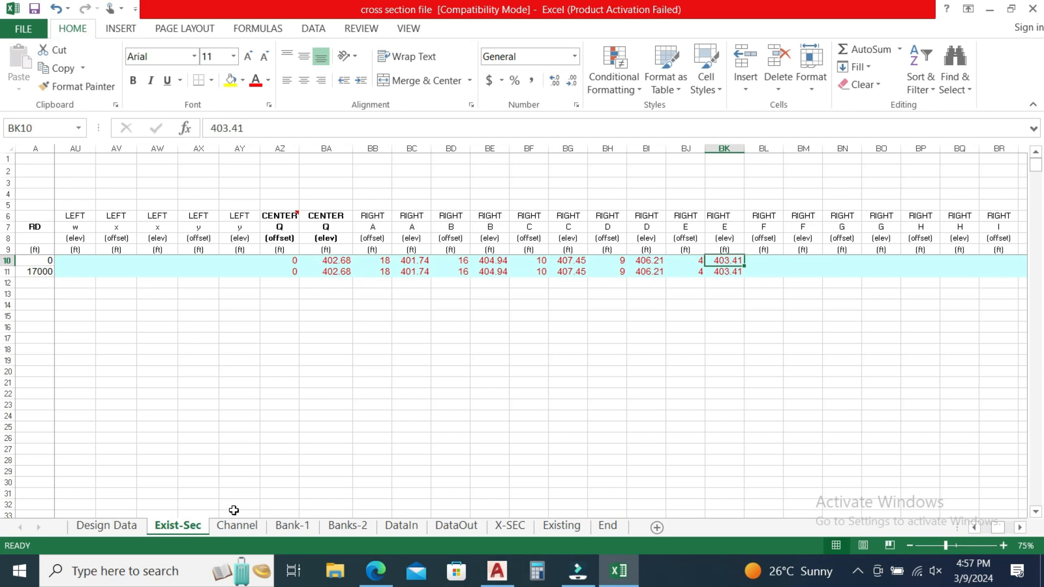
Step: Compare the Channel sheet's detailed waterway parameters with Design Data and inspect the formula in the first reach start RD cell
left_click(253, 530)
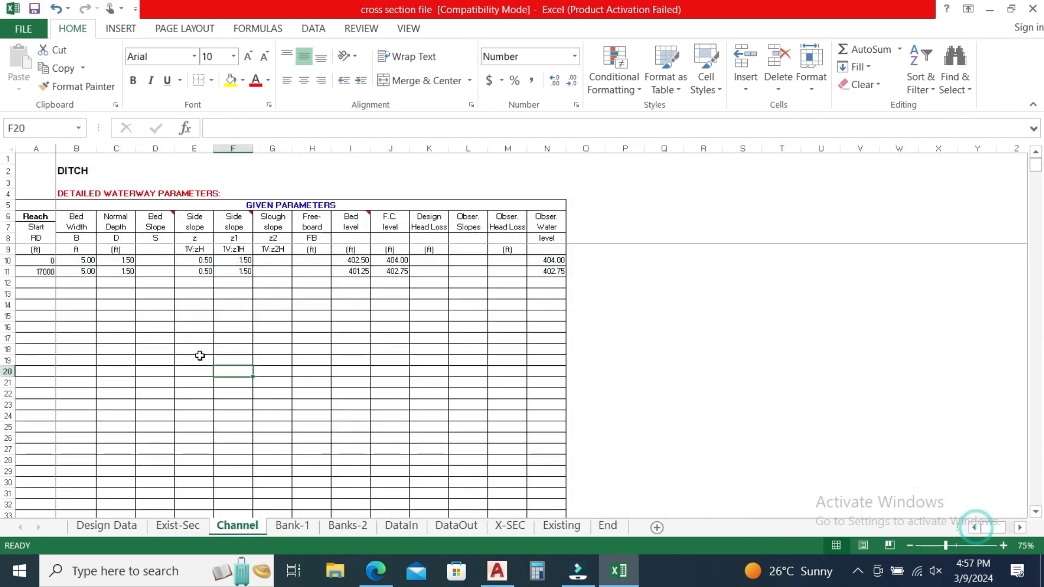
left_click(129, 327)
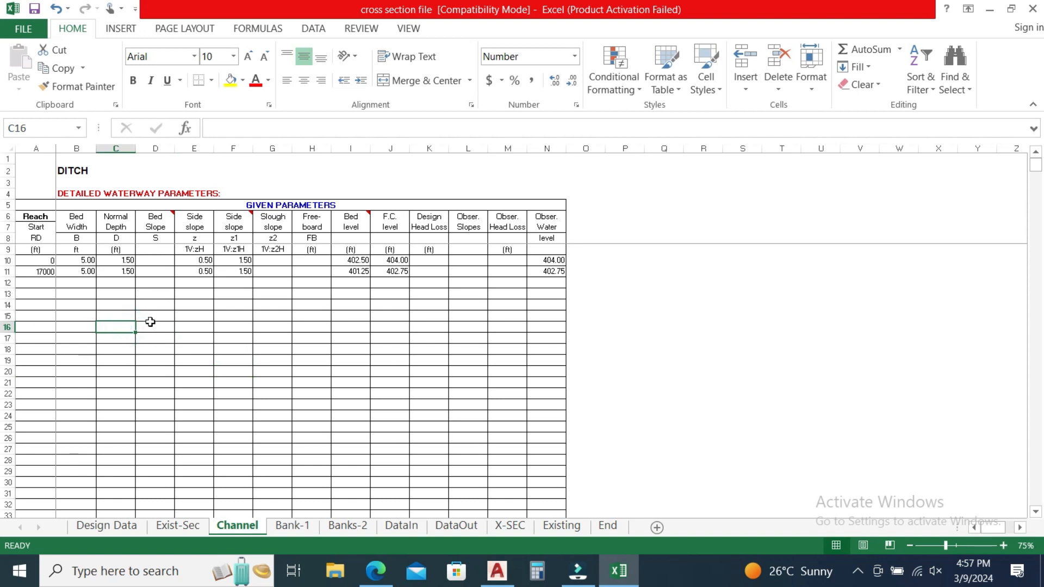
left_click(116, 526)
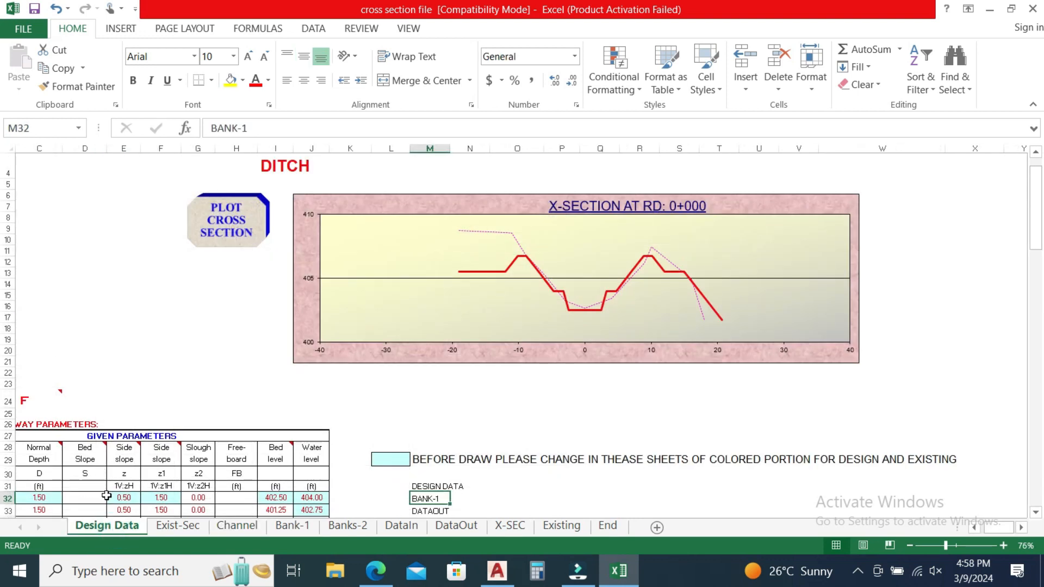
left_click(237, 525)
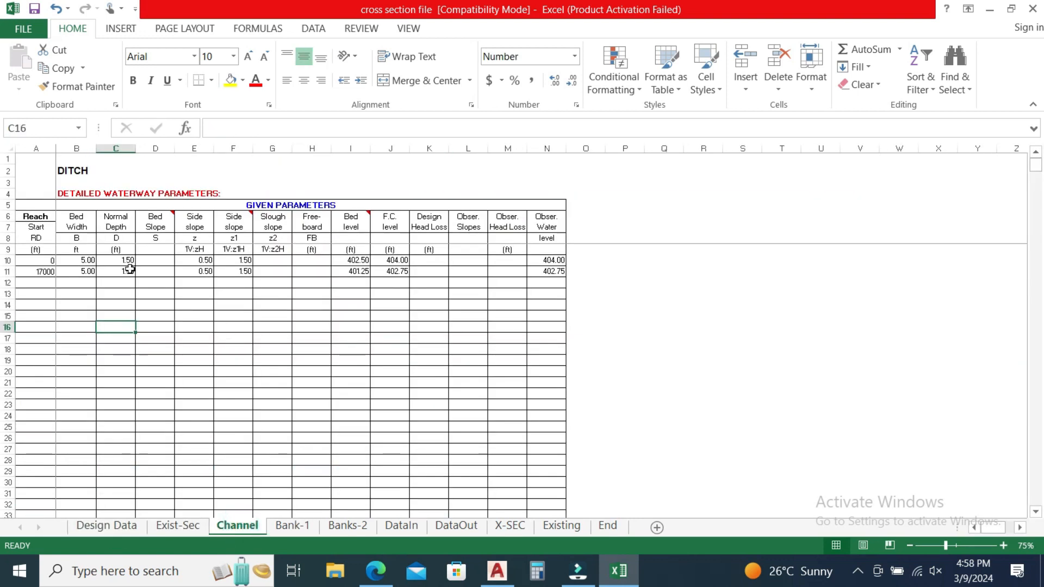
left_click(41, 260)
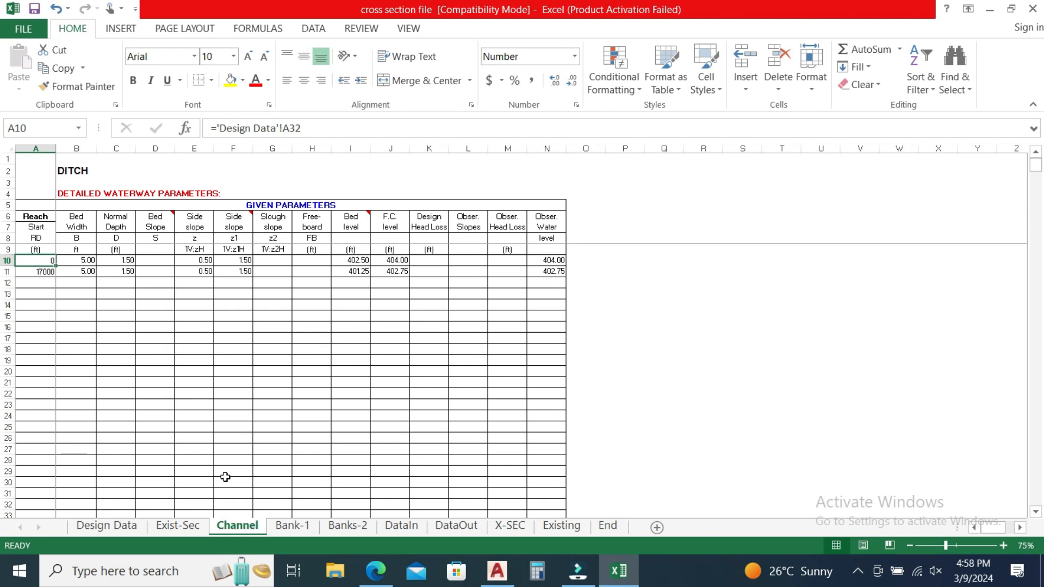
Step: Compare the Channel sheet with the Bank-1 and Design Data sheets to see which cells are coloured for input
left_click(299, 530)
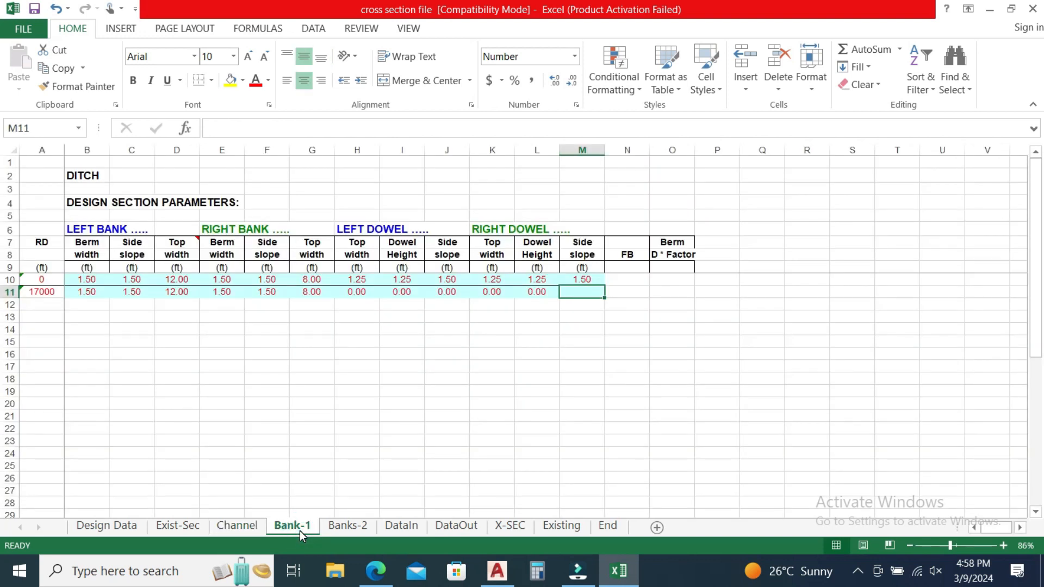
left_click(237, 526)
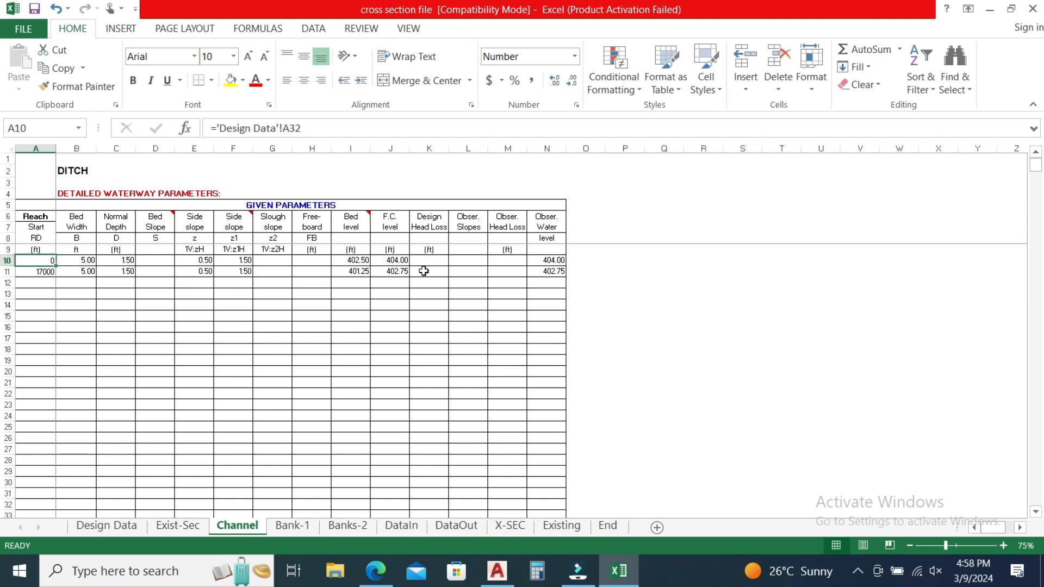
left_click(116, 526)
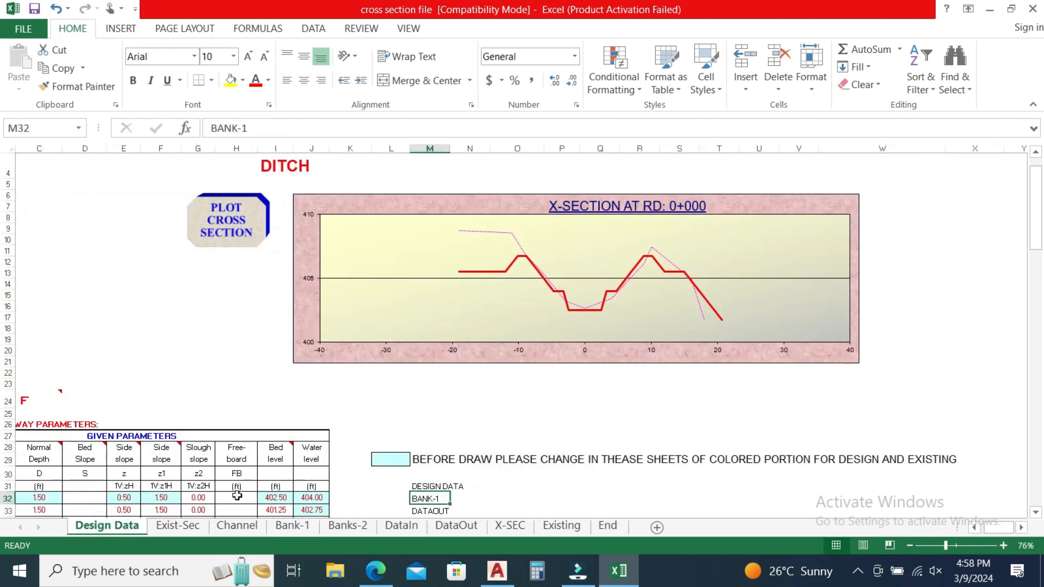
left_click(240, 526)
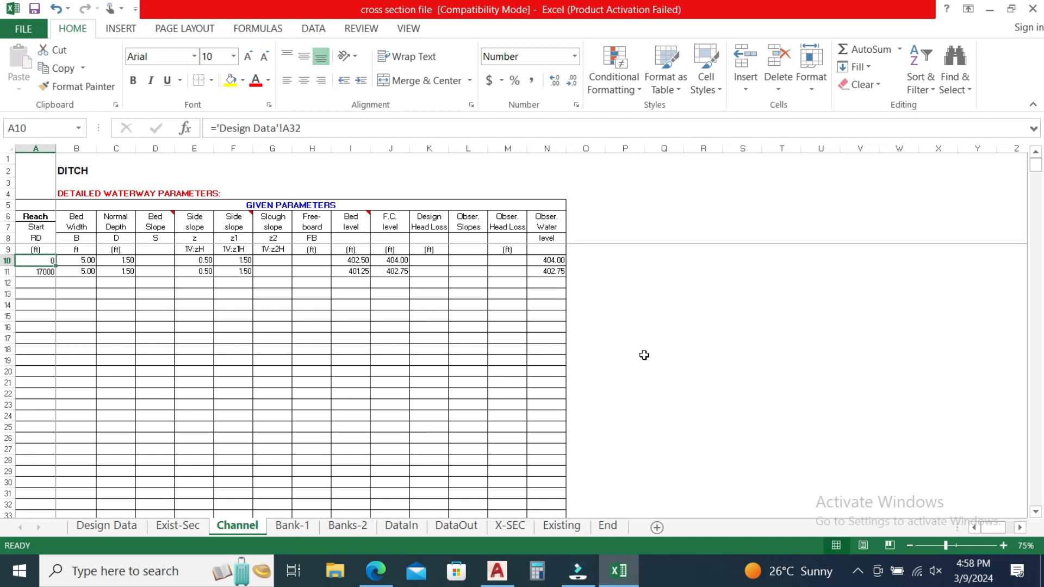
Step: Locate the waterway parameters table on Design Data and select the reach start RD cell in its RD 0 row
left_click(107, 525)
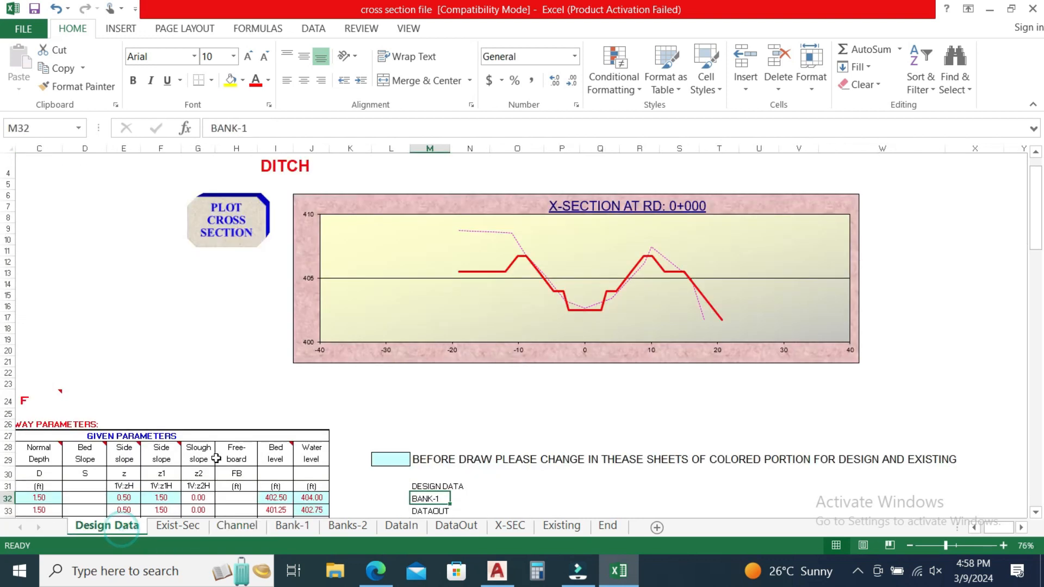
scroll(157, 462, "down", 3)
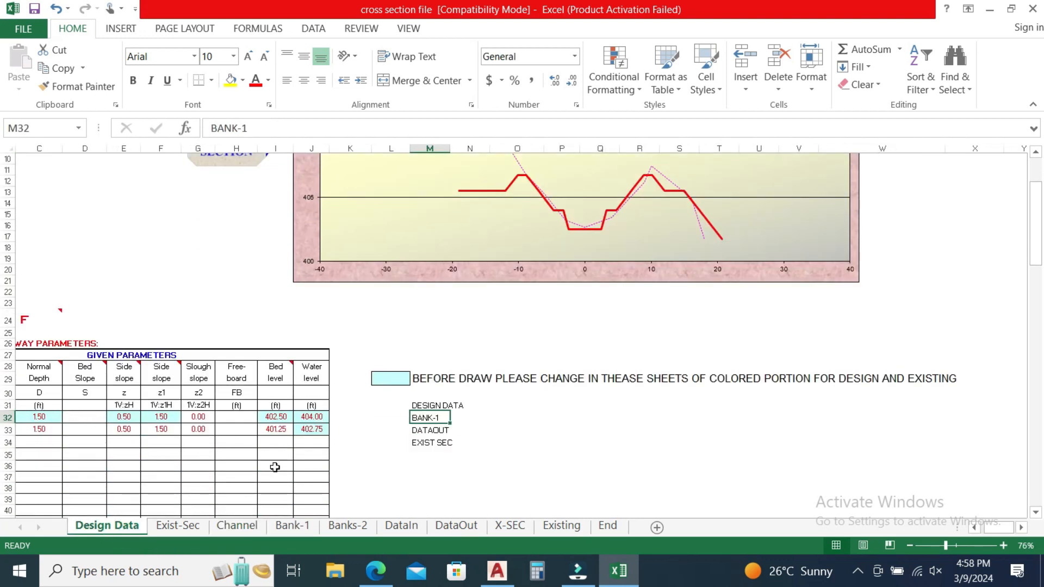
left_click(974, 527)
left_click(974, 527)
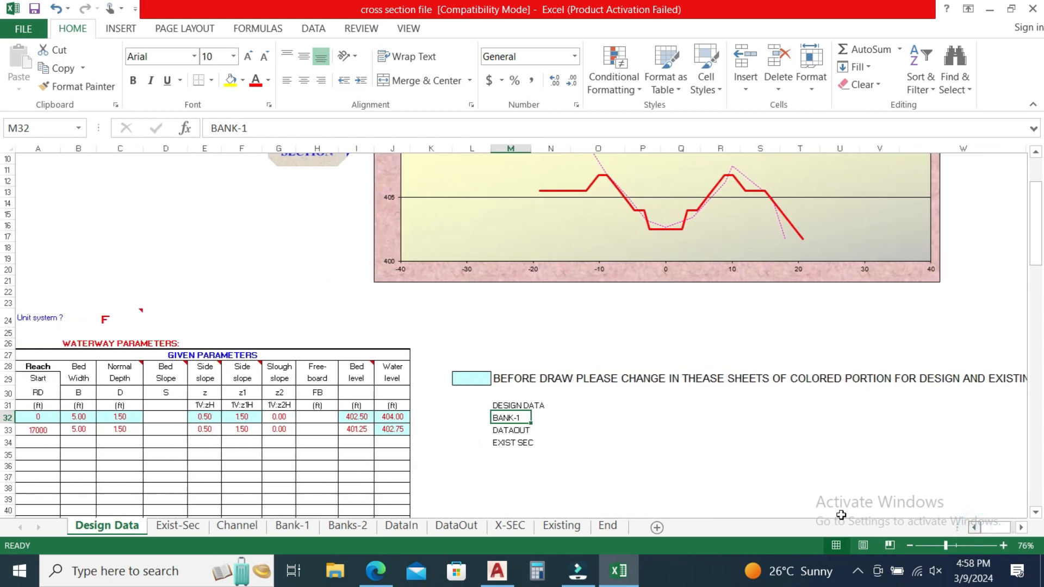
left_click(43, 414)
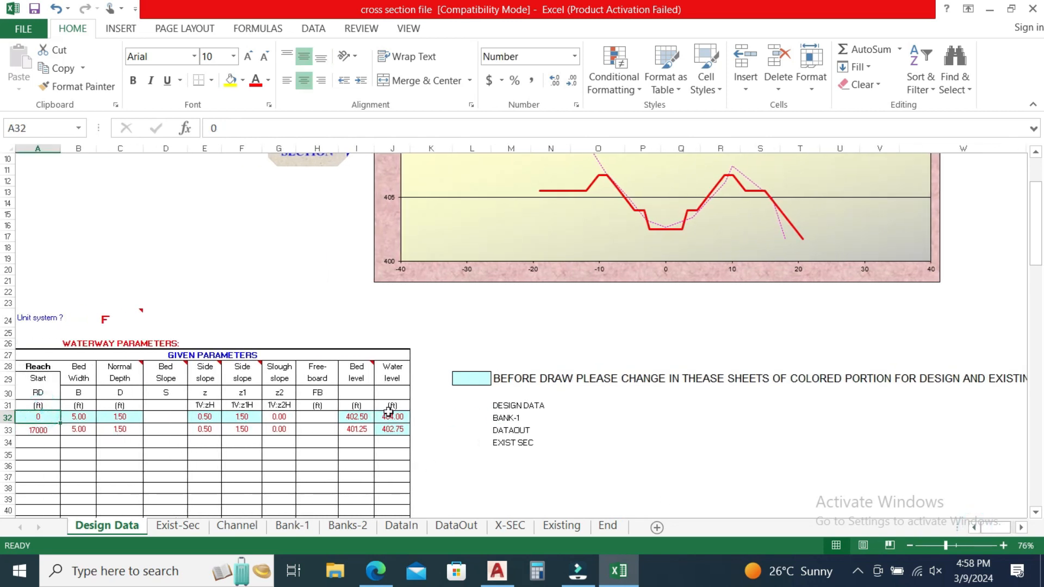
Step: Review the Exist-Sec, Channel and Bank-1 parameter rows, and examine the cross-section chart on the Banks-2 sheet
left_click(187, 525)
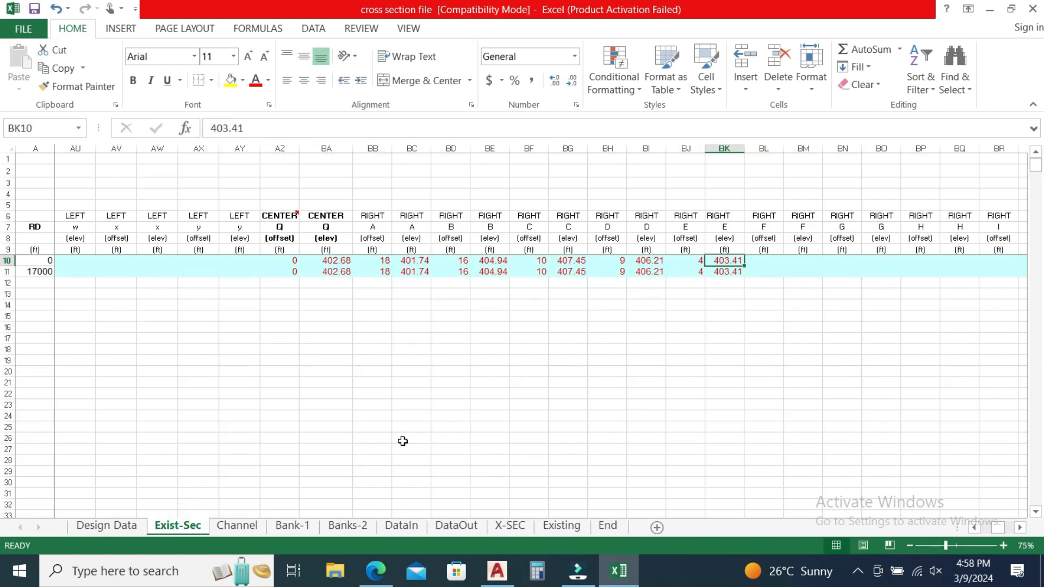
left_click(235, 527)
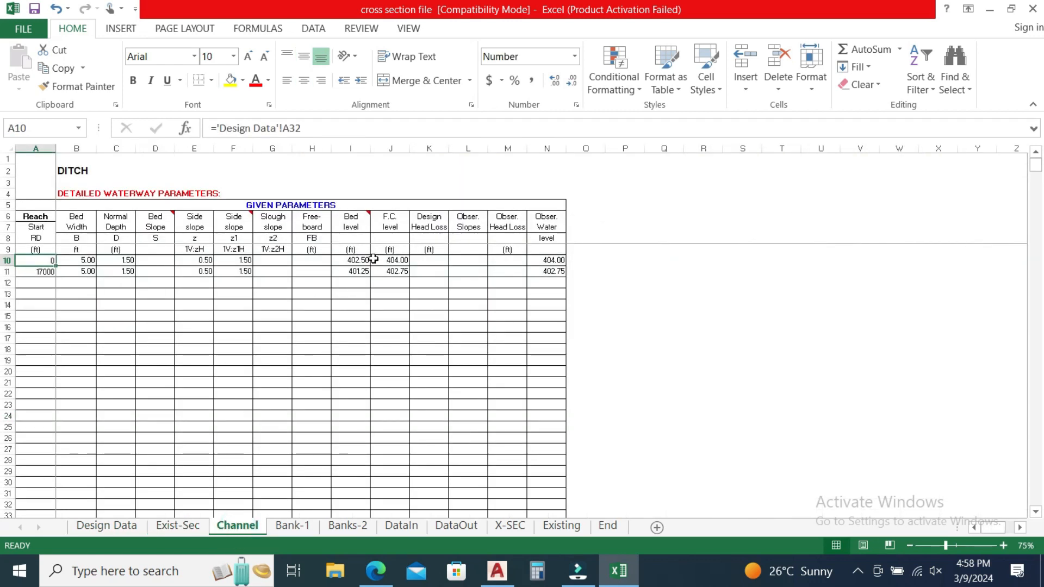
left_click(291, 525)
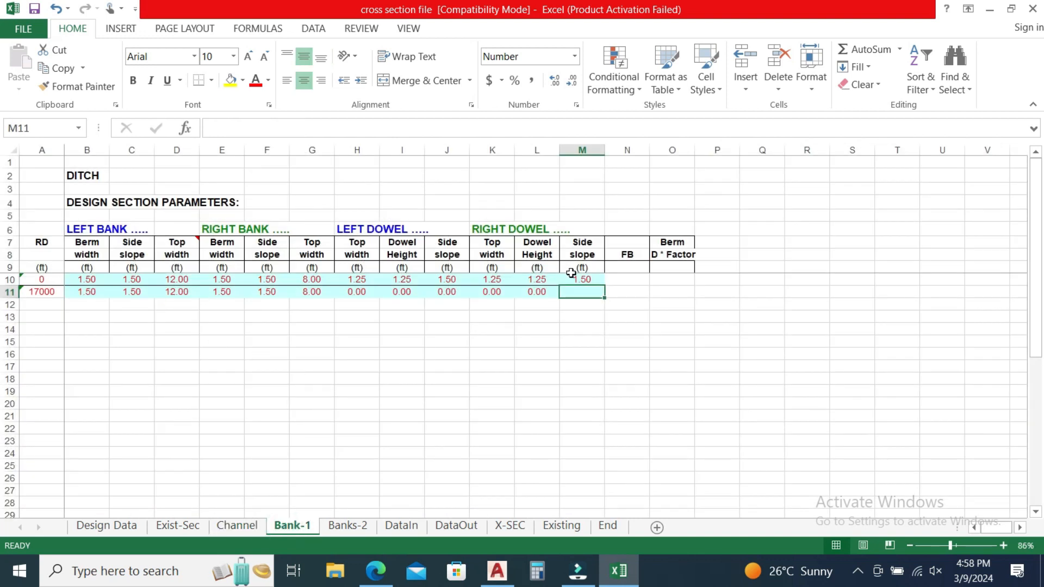
left_click(90, 282)
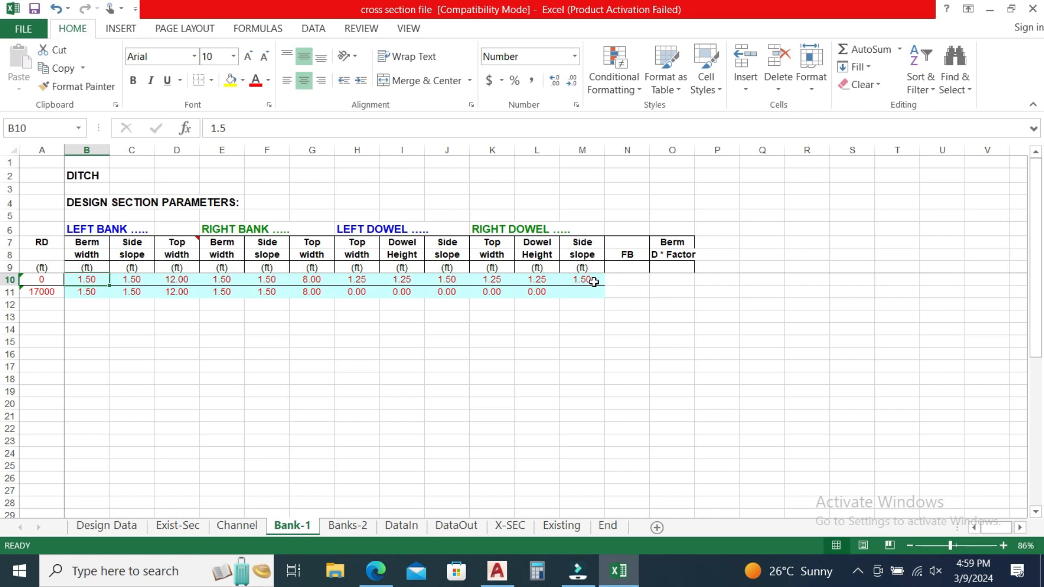
left_click(349, 526)
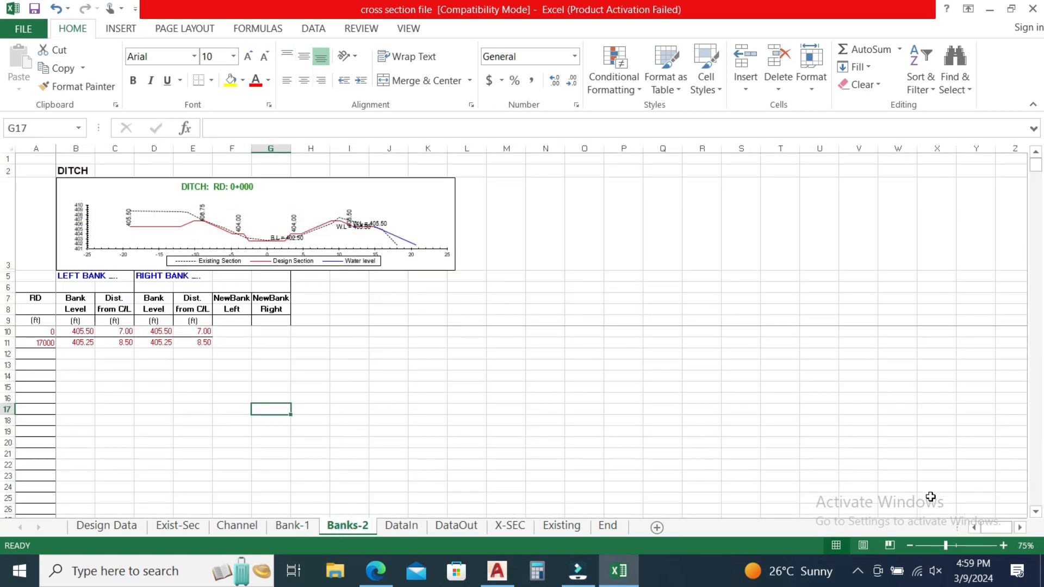
left_click_drag(945, 545, 960, 545)
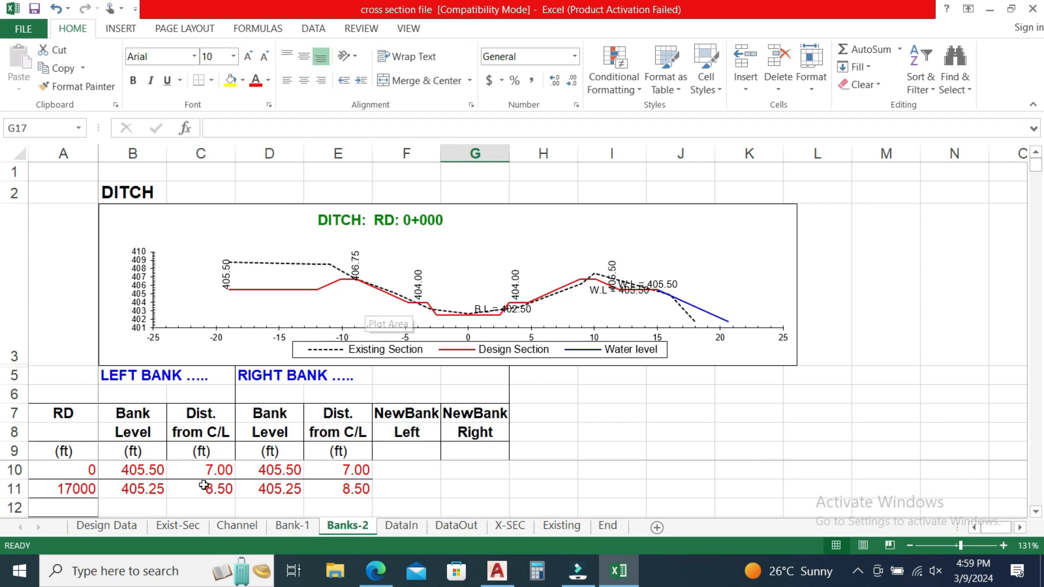
Step: On Exist-Sec, set the right C elevation of the RD 0 row to 427.45
left_click(178, 527)
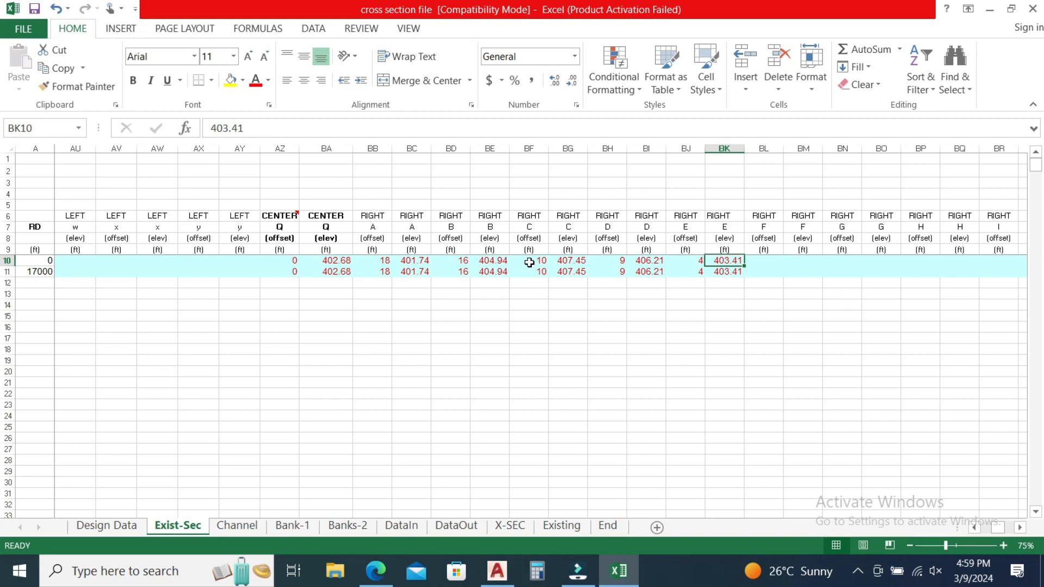
left_click(566, 261)
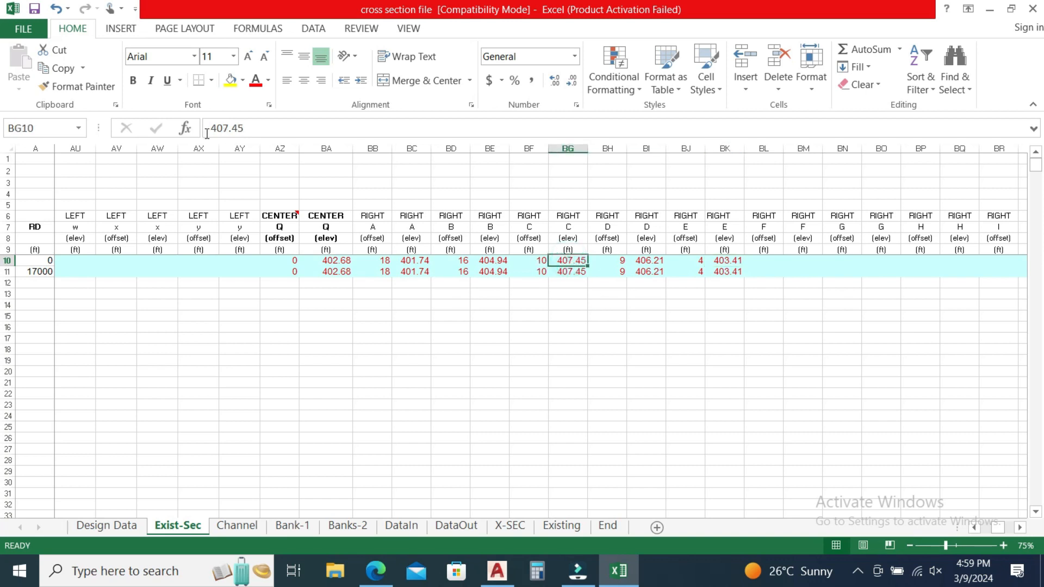
left_click(223, 129)
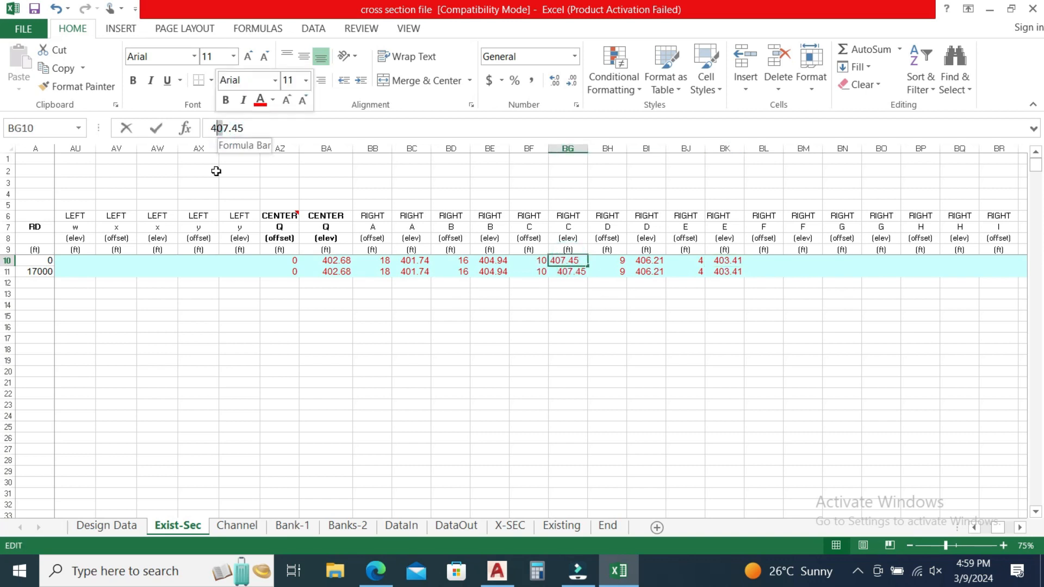
type("2")
key("Return")
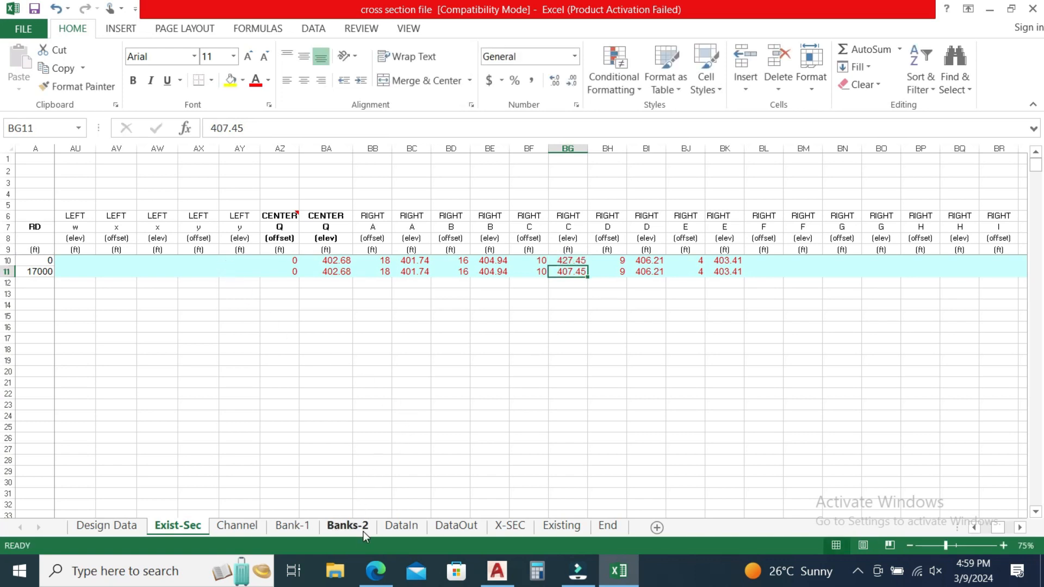
Step: Inspect the changed existing-section point at offset 10 on the Banks-2 chart and compare it with its Exist-Sec cell
left_click(364, 528)
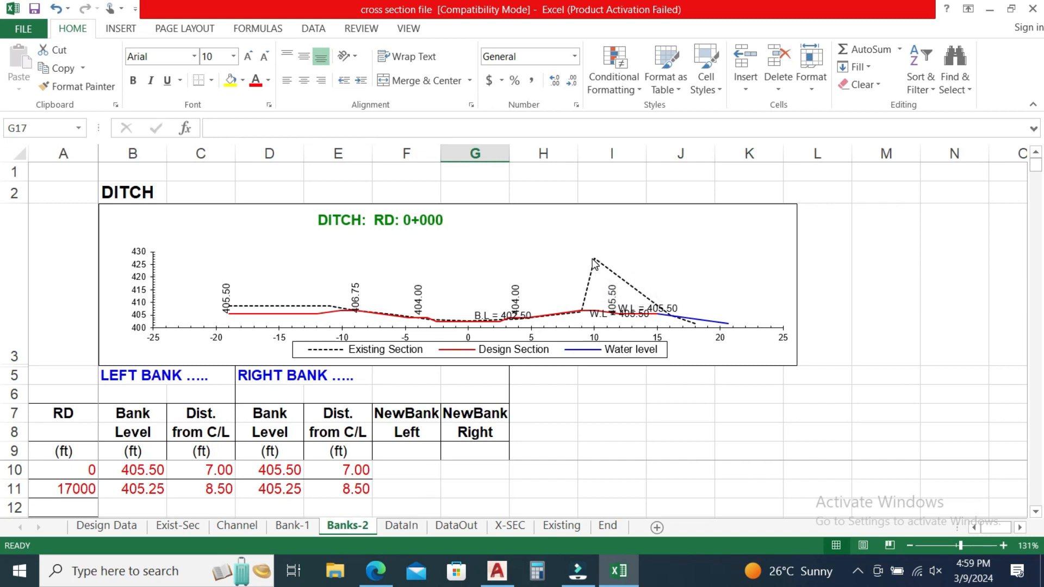
mouse_move(594, 262)
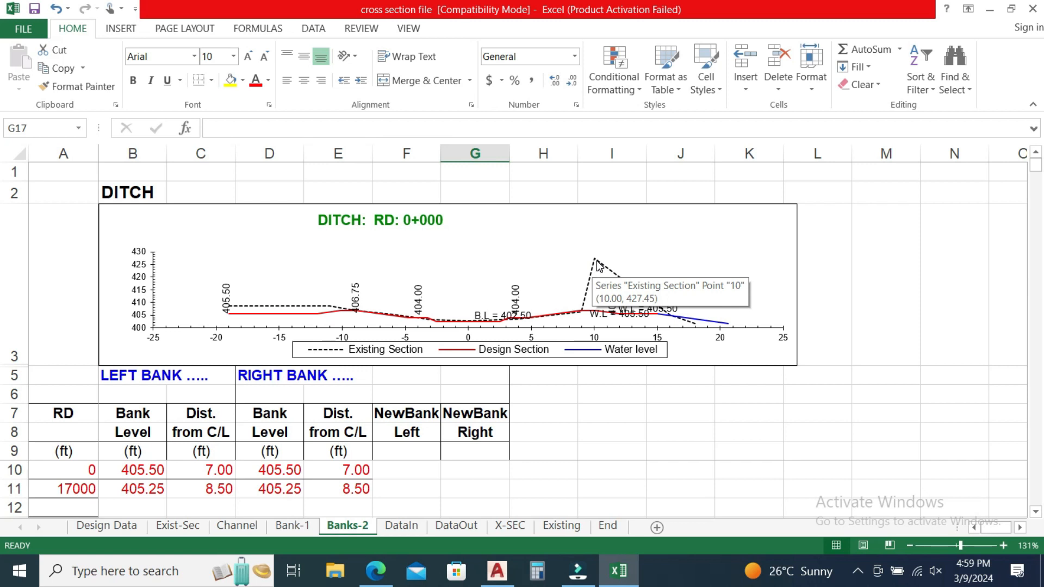
mouse_move(628, 288)
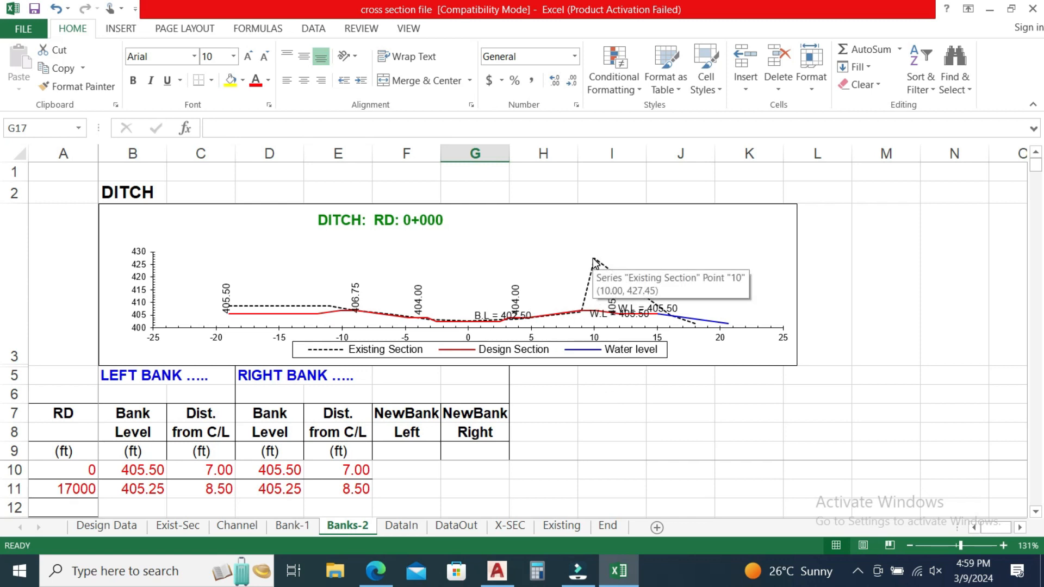
left_click(170, 525)
key("Up")
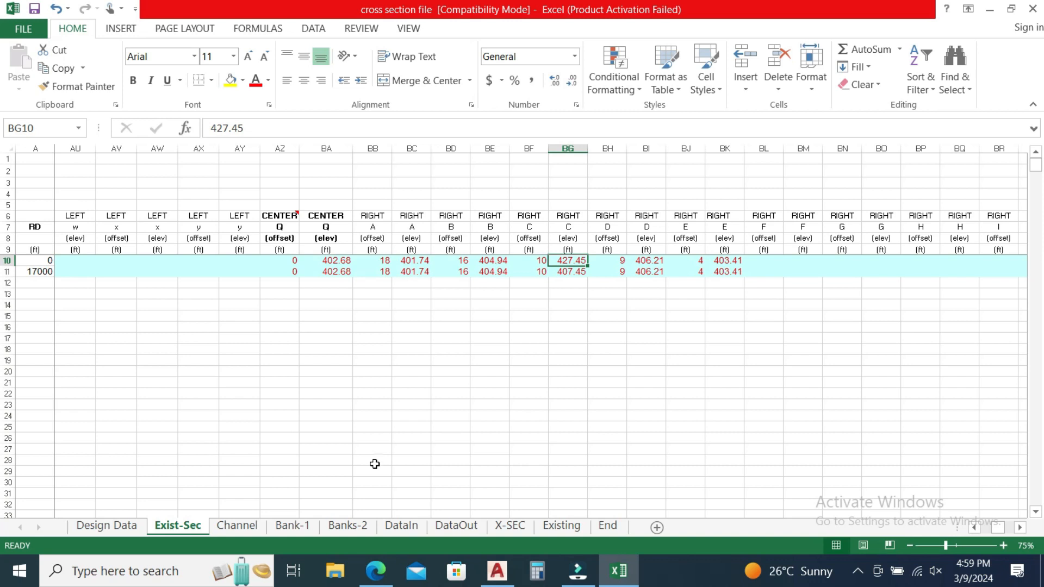
left_click(348, 526)
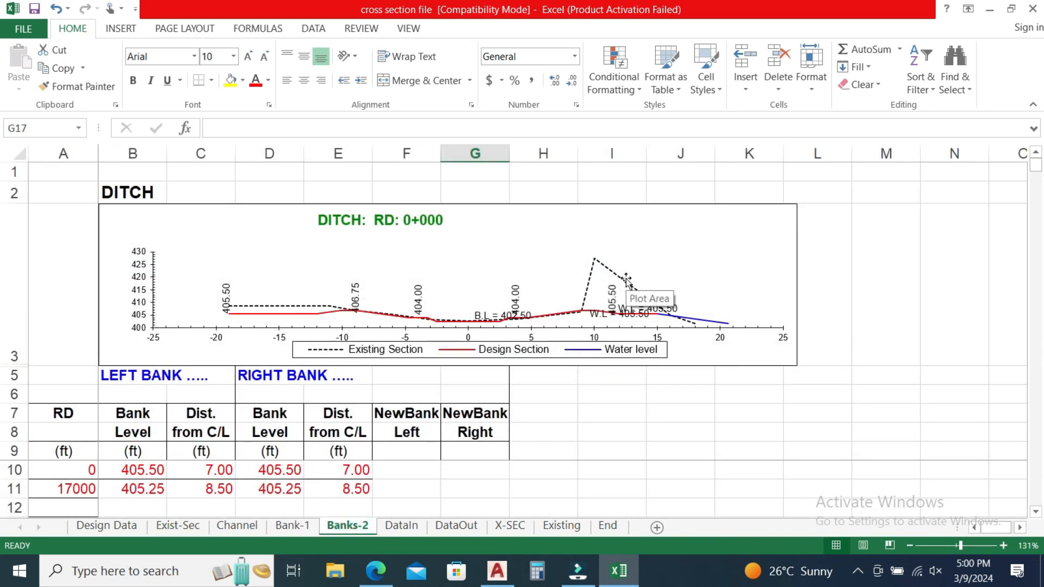
Step: Look over the DataIn sheet and inspect the formula in DataOut's first left offset cell for RD 0
left_click(415, 525)
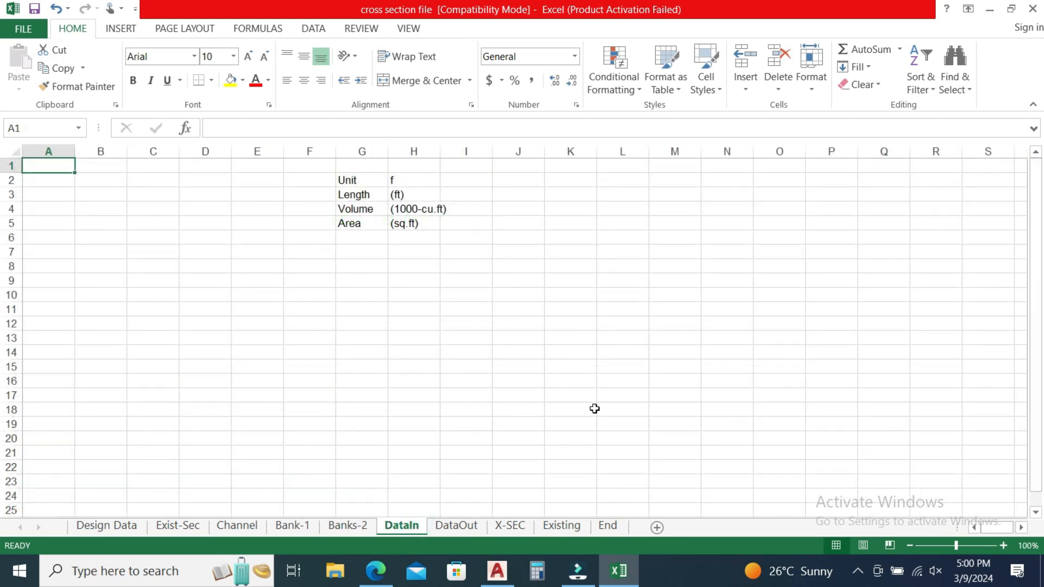
left_click(461, 526)
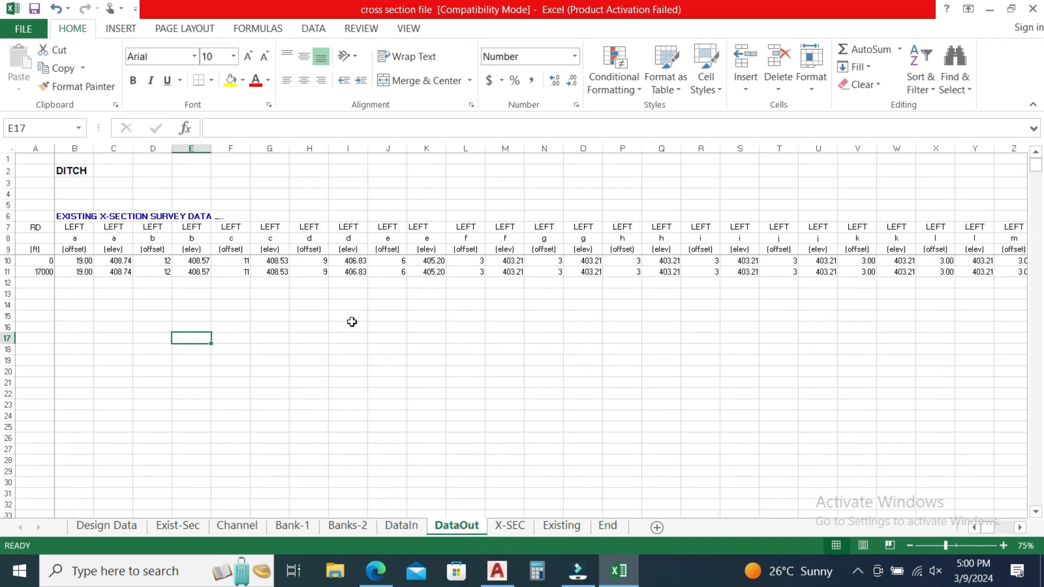
left_click(78, 259)
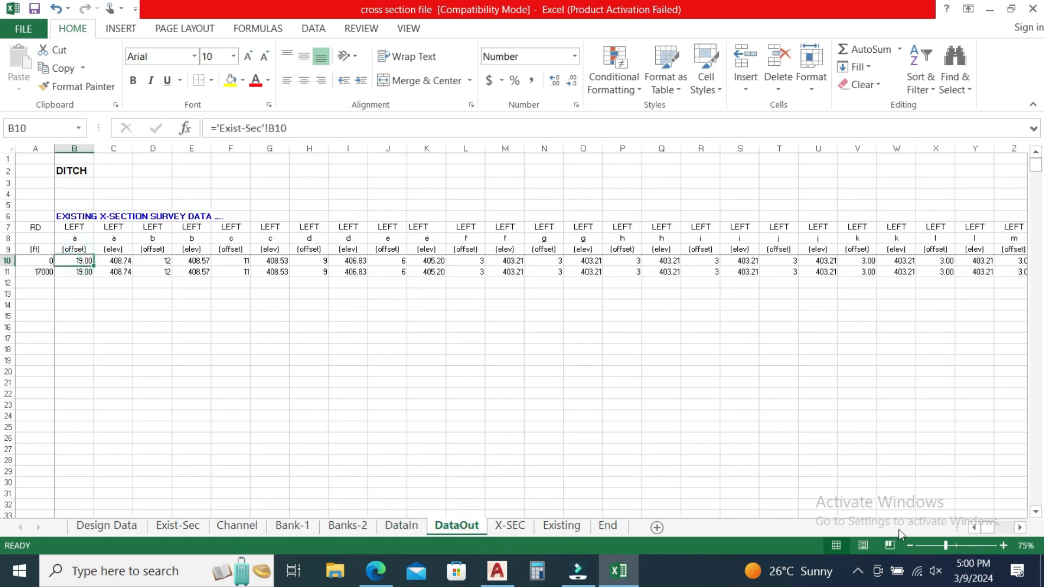
Step: Check the DATAOUT entry in Design Data's list of sheets with coloured inputs, and return to the DataOut sheet
left_click(107, 525)
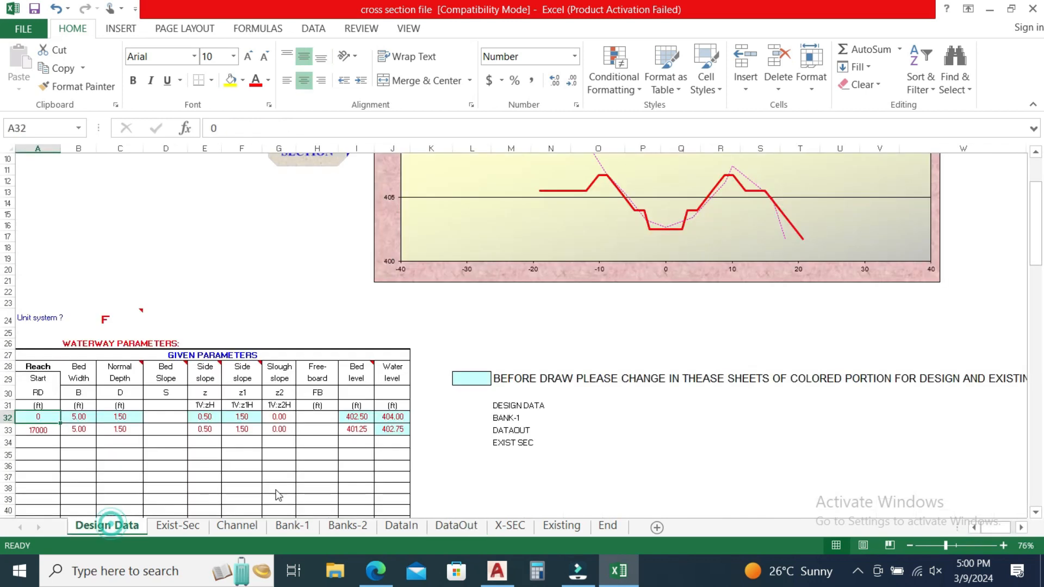
left_click(522, 436)
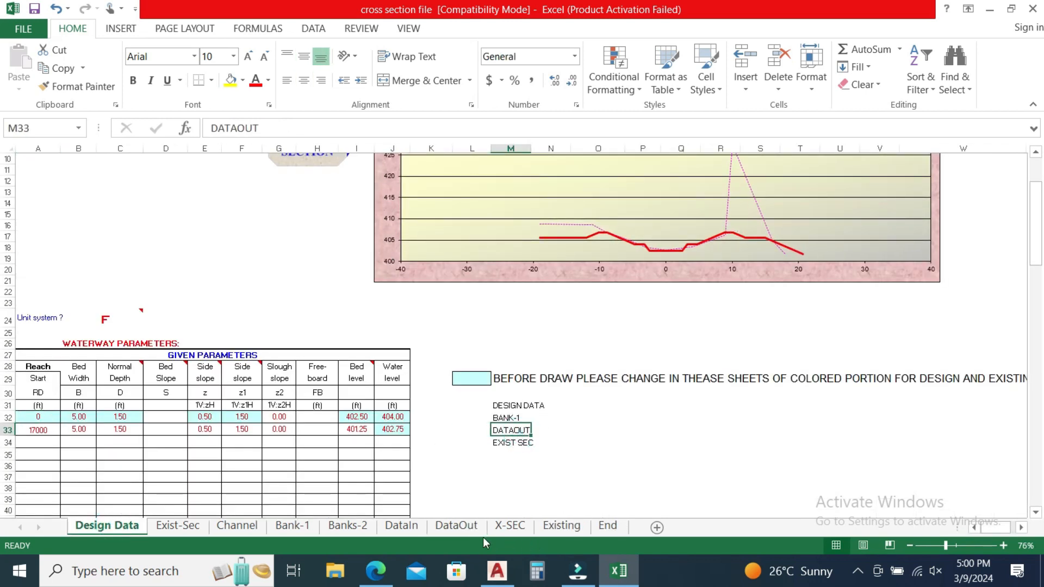
left_click(458, 526)
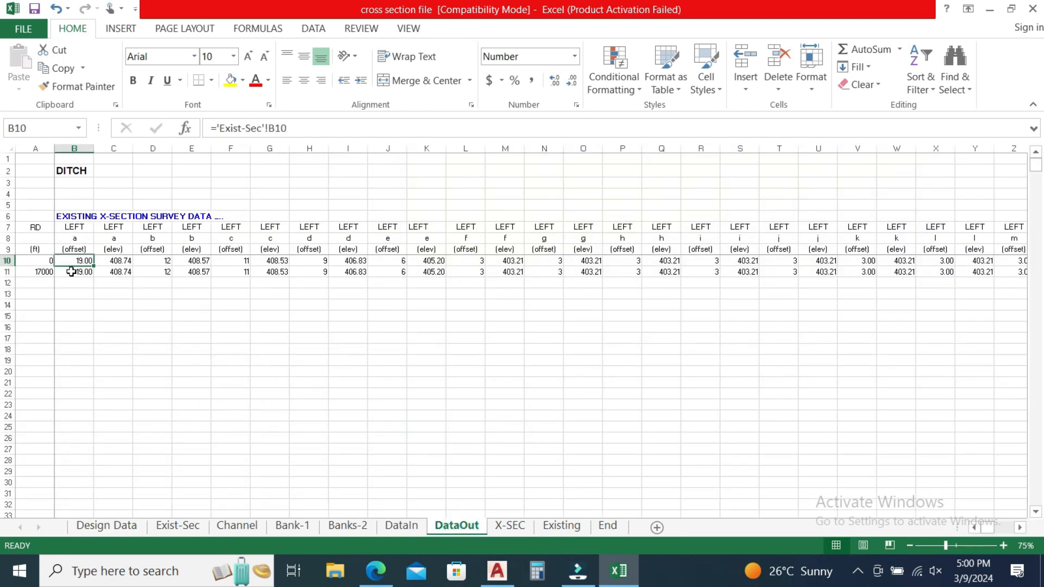
Step: Examine DataOut's RD 0 row from the existing survey data through the design section and banks to its last columns
key("Right")
key("Right")
key("Right")
key("Right")
key("Right")
key("Right")
key("Right")
key("Right")
key("Right")
key("Right")
key("Right")
key("Right")
key("Right")
key("Right")
key("Right")
key("Right")
key("Right")
key("Right")
key("Right")
key("Right")
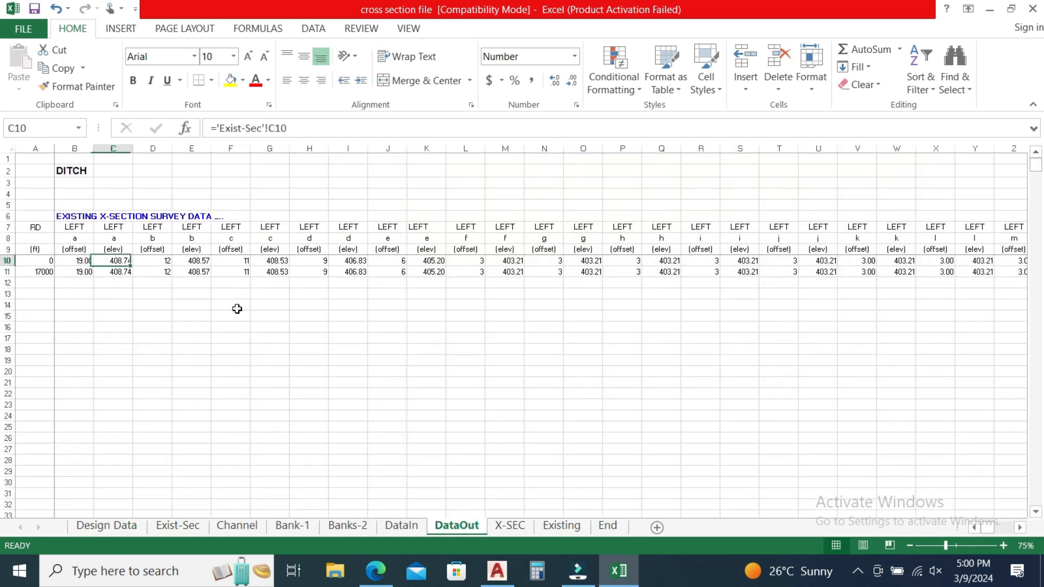
key("Right")
key("Right")
key("Right")
key("Right")
key("Right")
key("Right")
key("Right")
key("Right")
key("Right")
key("Right")
key("Right")
key("Right")
key("Right")
key("Right")
key("Right")
key("Right")
key("Right")
key("Right")
key("Right")
key("Right")
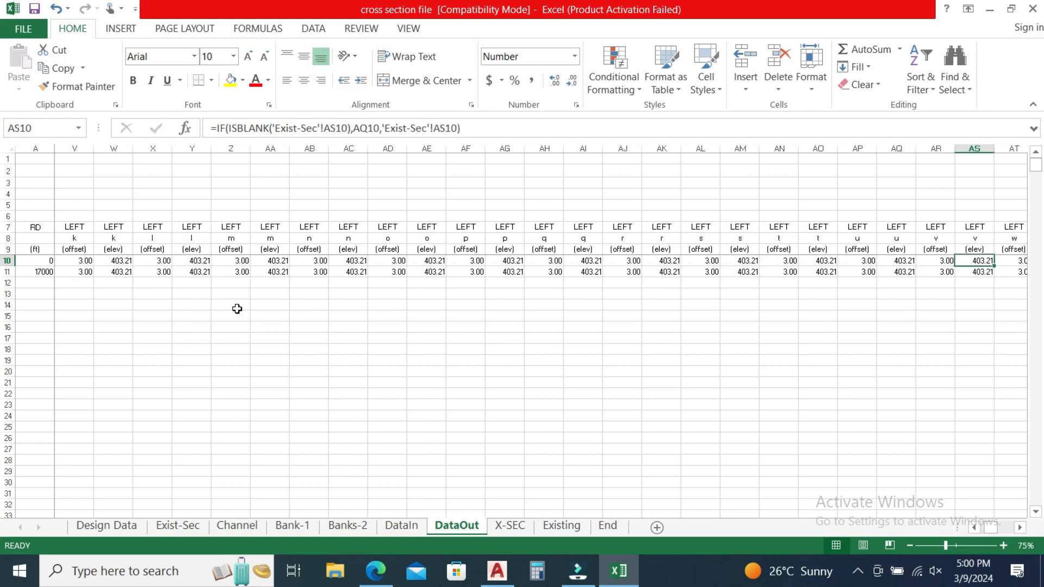
key("Right")
key("Right")
key("Right")
key("Right")
key("Right")
key("Right")
key("Right")
key("Right")
key("Right")
key("Right")
key("Right")
key("Right")
key("Right")
key("Right")
key("Right")
key("Right")
key("Right")
key("Right")
key("Right")
key("Right")
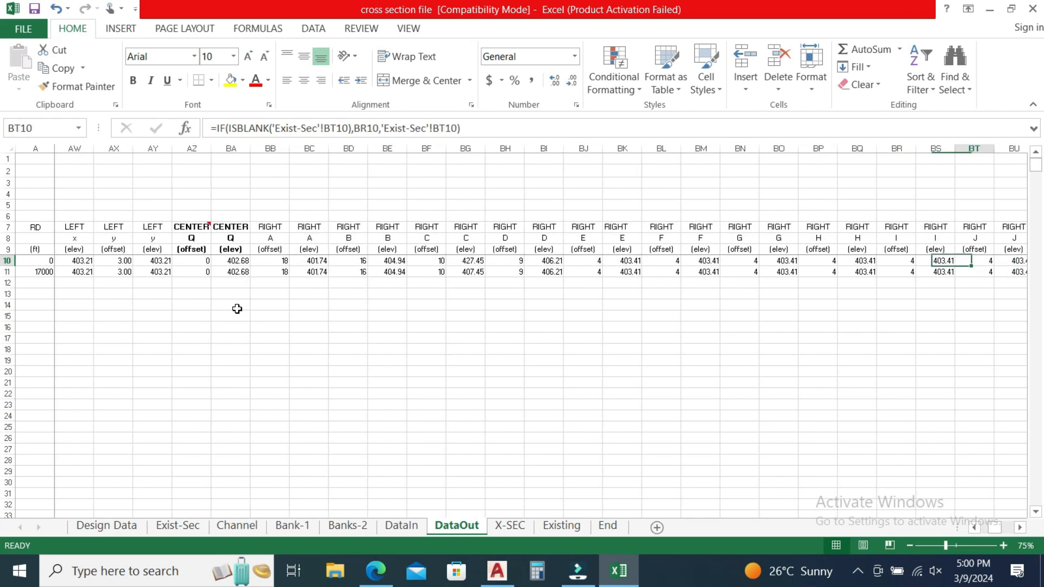
key("Right")
key("Right")
key("Right")
key("Right")
key("Right")
key("Right")
key("Right")
key("Right")
key("Right")
key("Right")
key("Right")
key("Right")
key("Right")
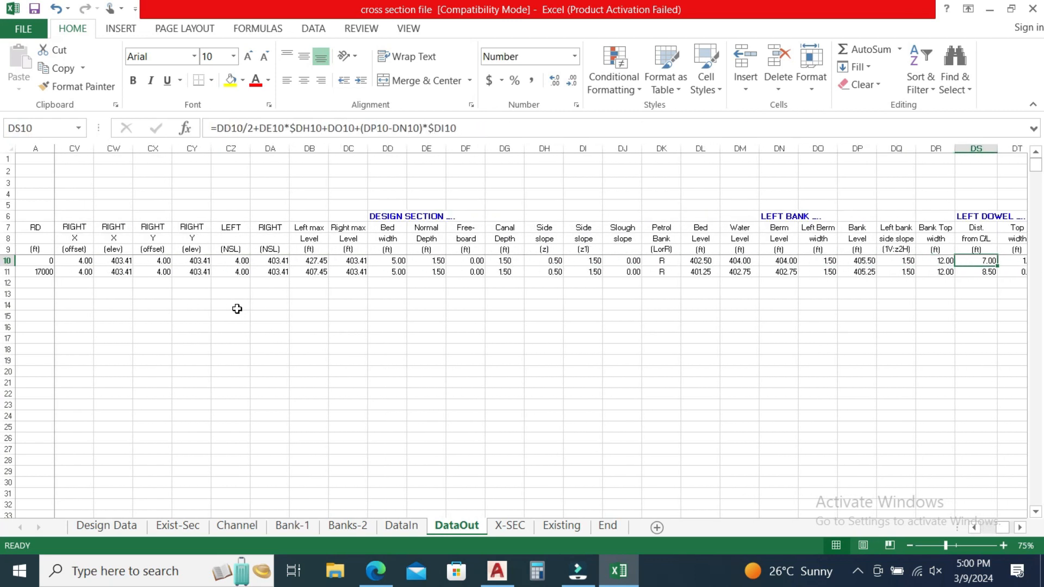
key("Right")
key("Right")
key("Right")
key("Right")
key("Right")
key("Right")
key("Right")
key("Right")
key("Right")
key("Right")
key("Right")
key("Right")
key("Right")
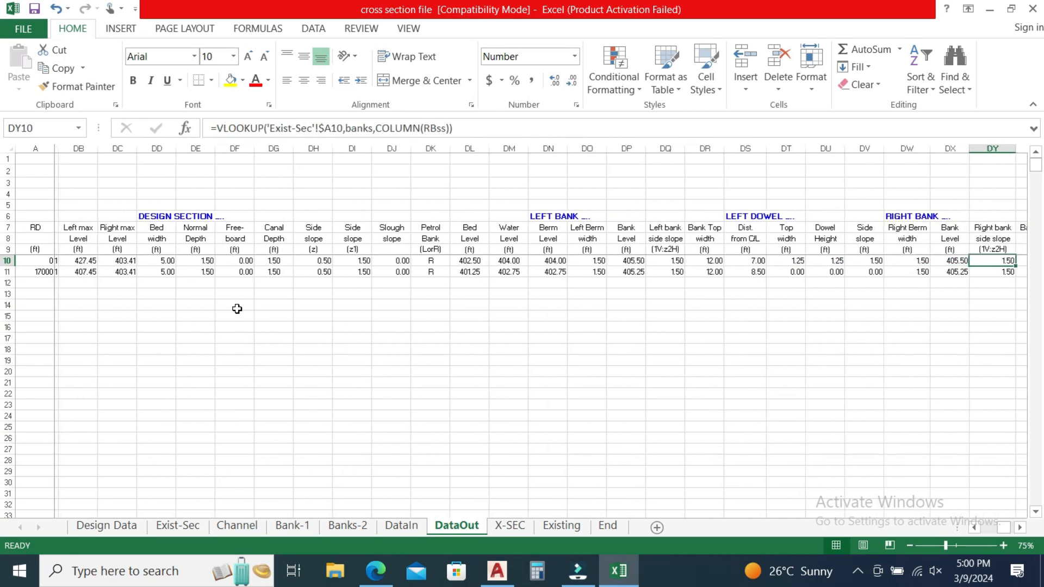
key("Right")
key("Right")
key("Right")
key("Right")
key("Right")
key("Right")
key("Right")
key("Right")
key("Right")
key("Right")
key("Right")
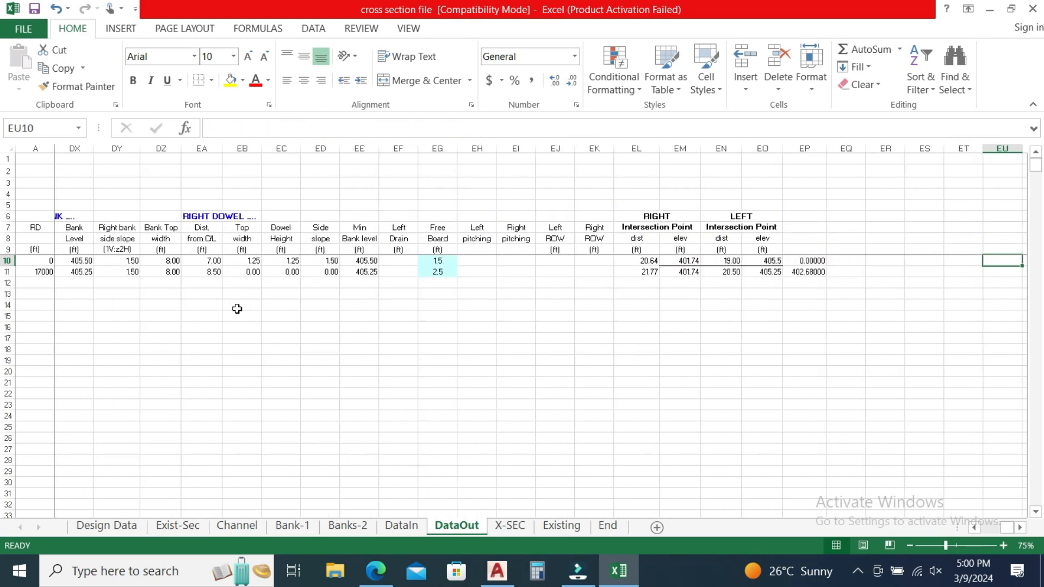
Step: Inspect the coloured Free Board column on DataOut and select its RD 0 value
left_click(425, 261)
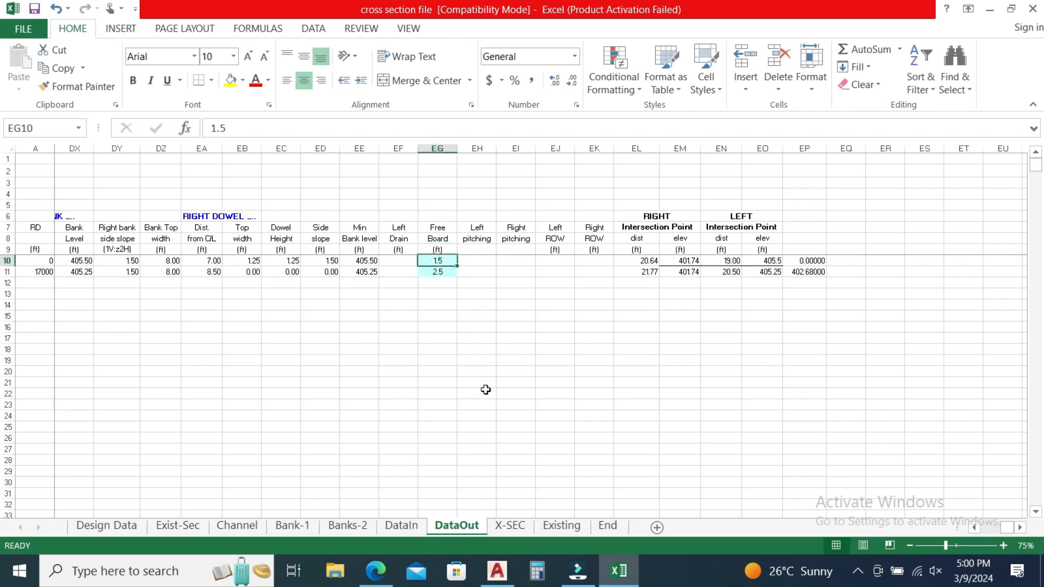
left_click(439, 237)
left_click(438, 228)
left_click(439, 261)
left_click(449, 261)
Step: Review the section coordinates on the X-SEC sheet and the generated plot commands on the Existing sheet
left_click(511, 526)
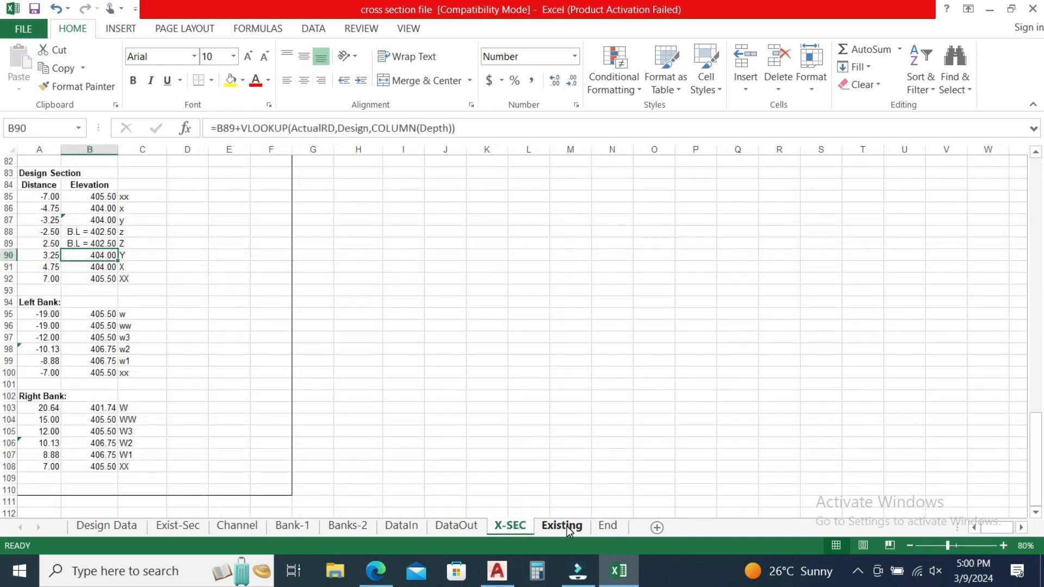
scroll(285, 349, "up", 15)
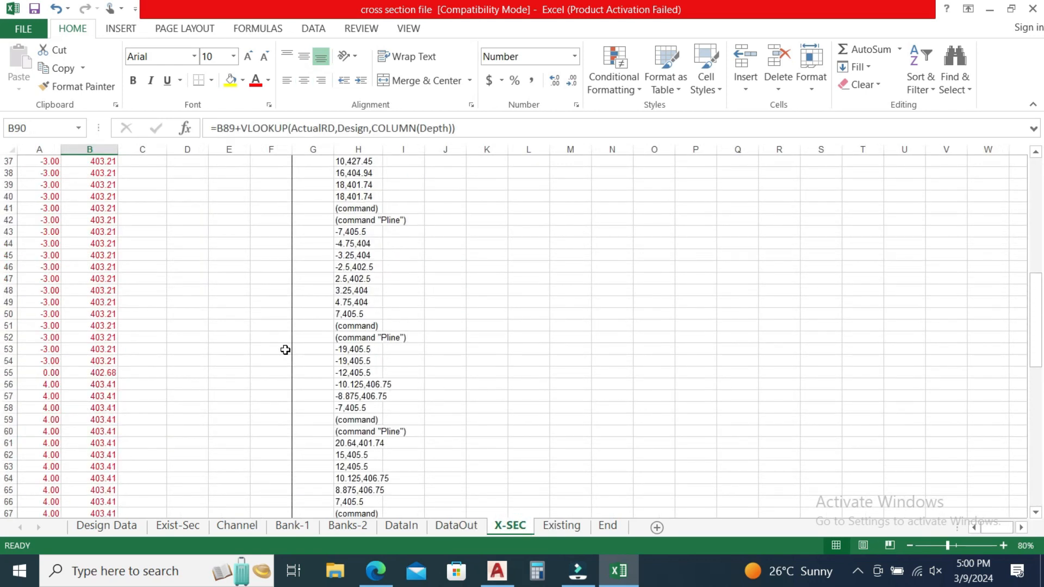
scroll(285, 349, "up", 12)
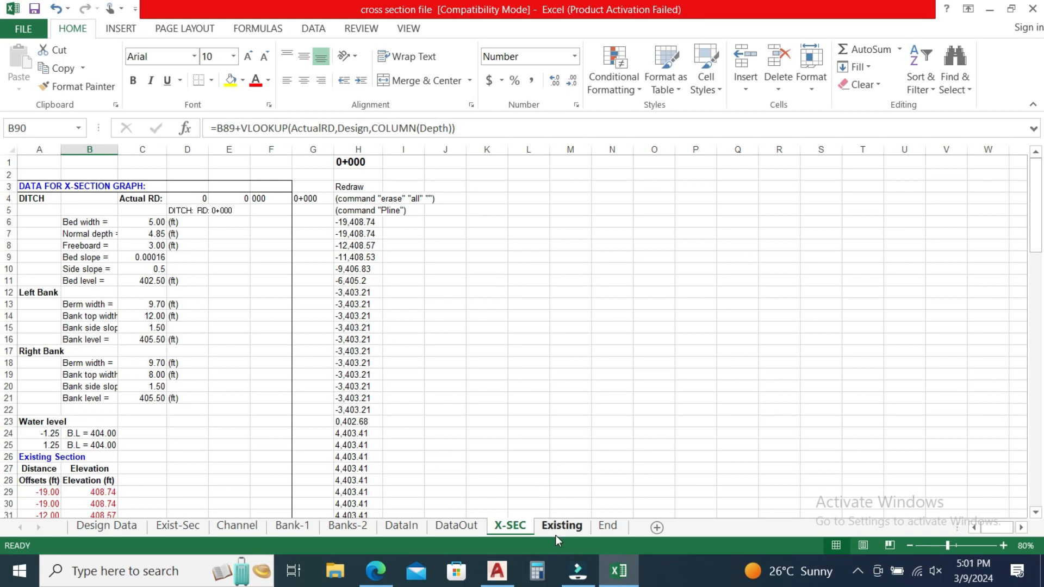
left_click(567, 527)
scroll(753, 349, "down", 5)
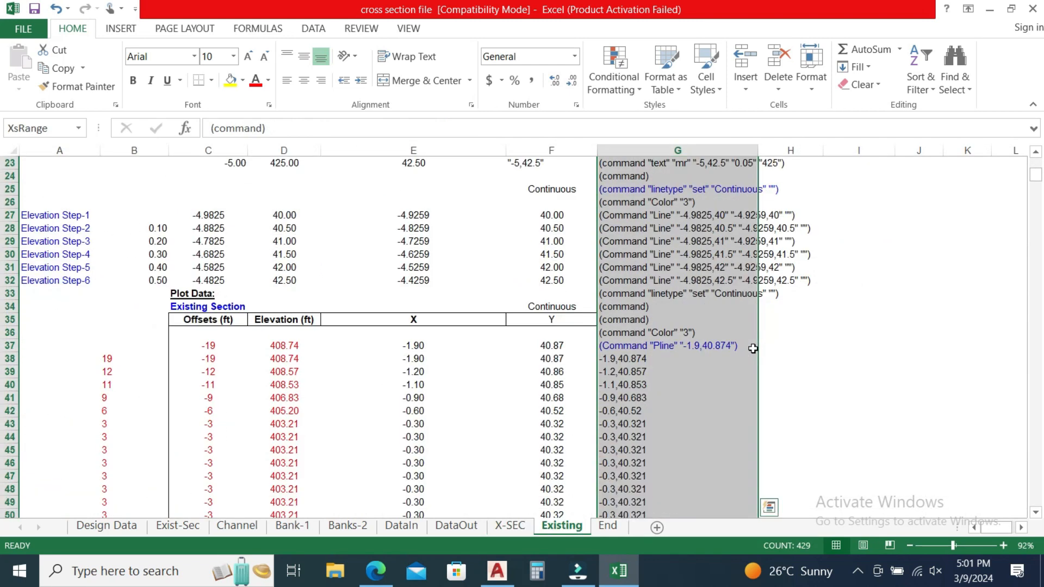
scroll(753, 349, "down", 20)
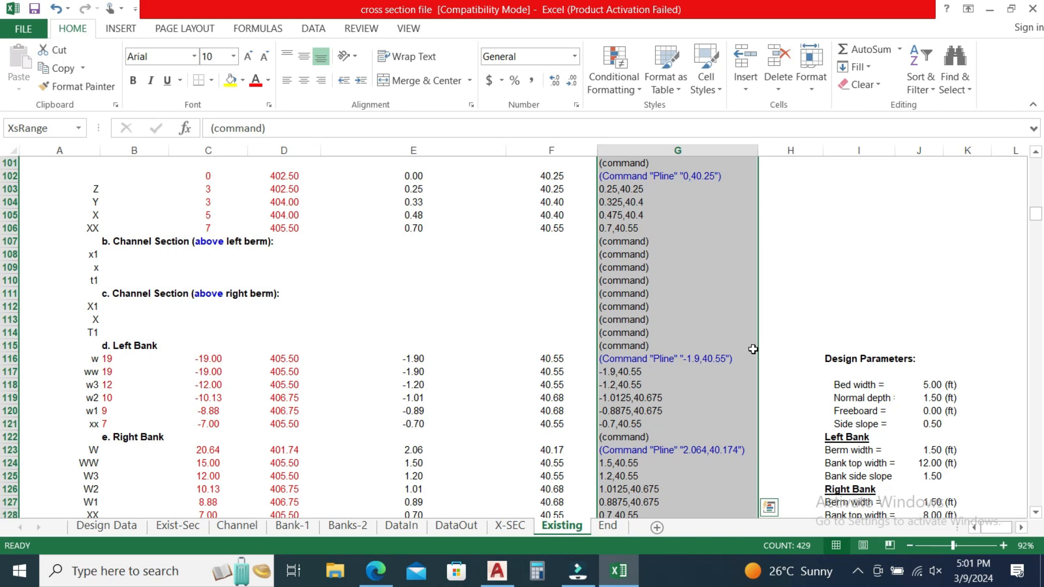
Step: Return to Design Data and examine the cross-section chart at RD 0+000
left_click(107, 525)
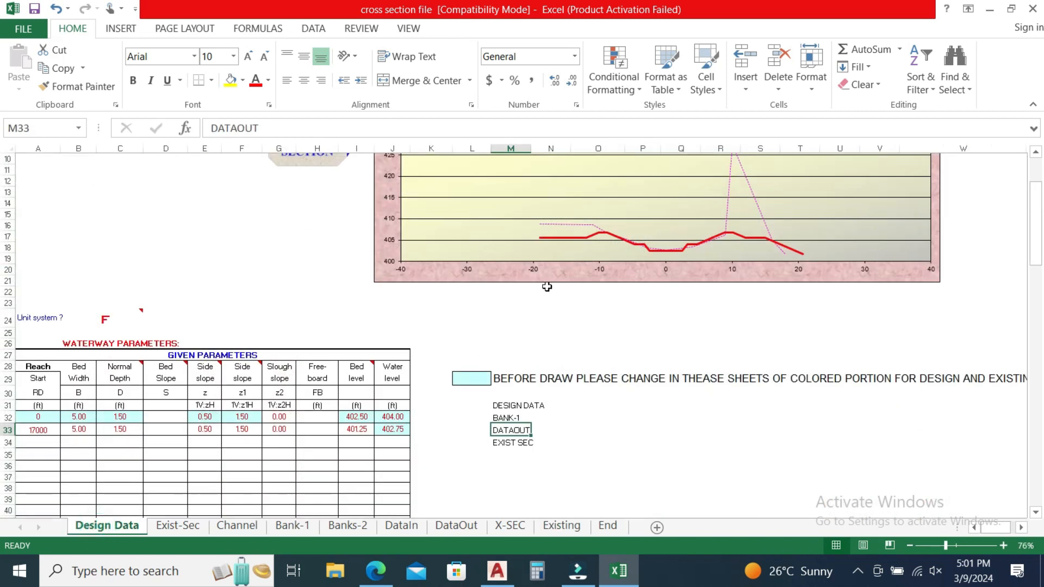
scroll(516, 340, "up", 3)
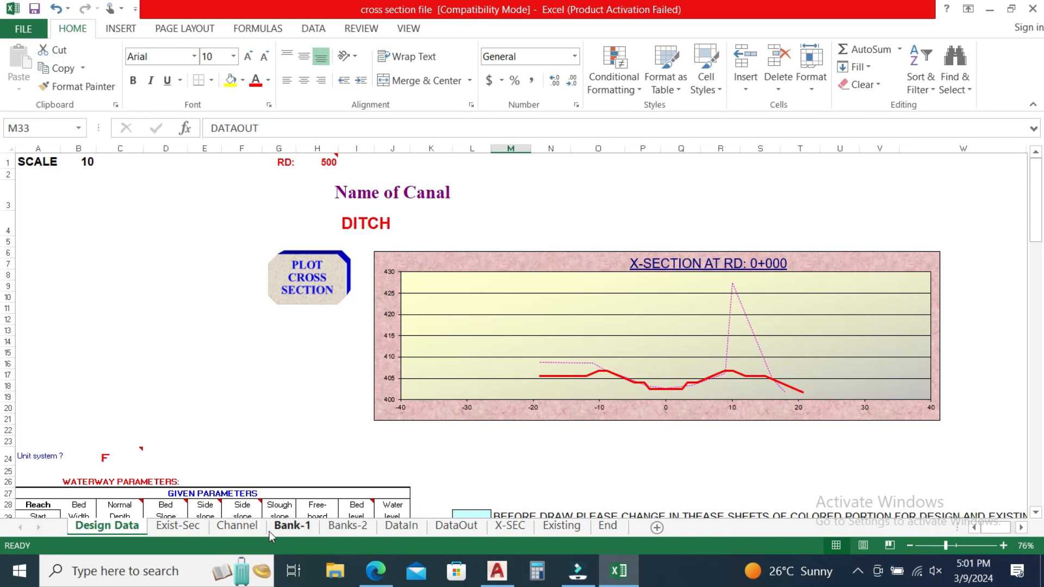
Step: Undo the last elevation edit on the Exist-Sec sheet and select the scale value on Design Data
left_click(187, 526)
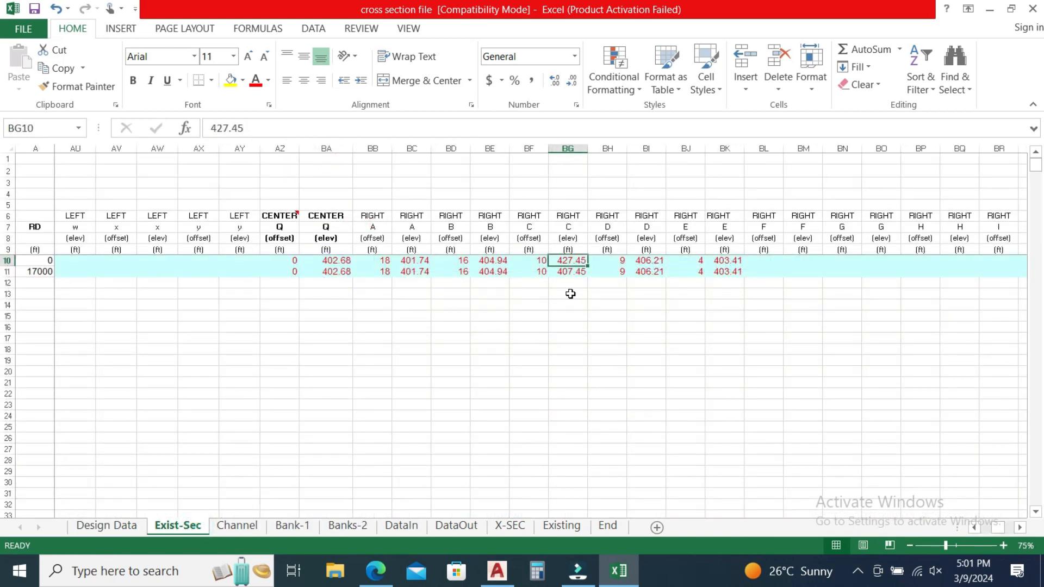
left_click(54, 8)
left_click(107, 525)
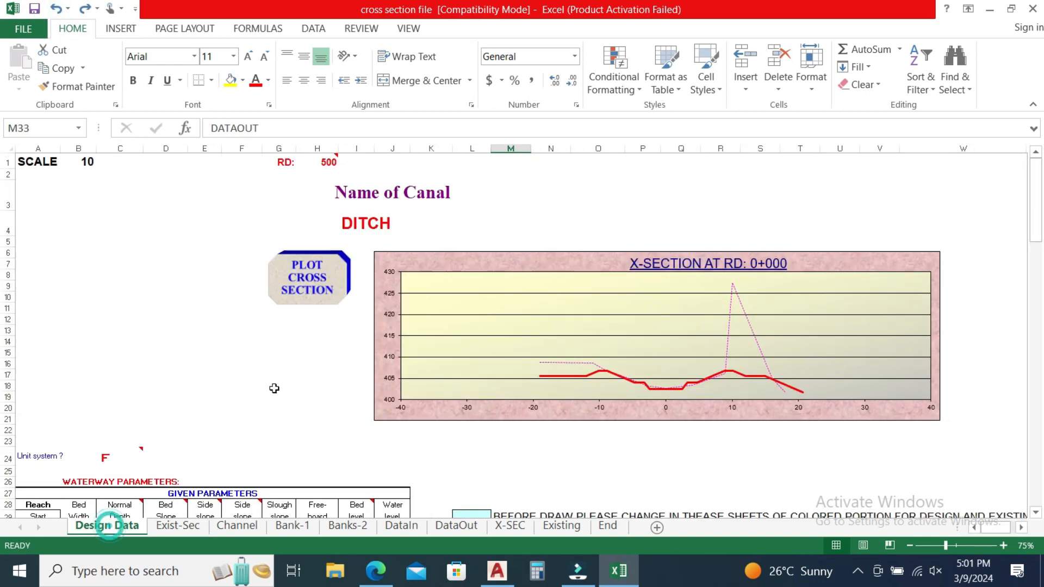
left_click(87, 161)
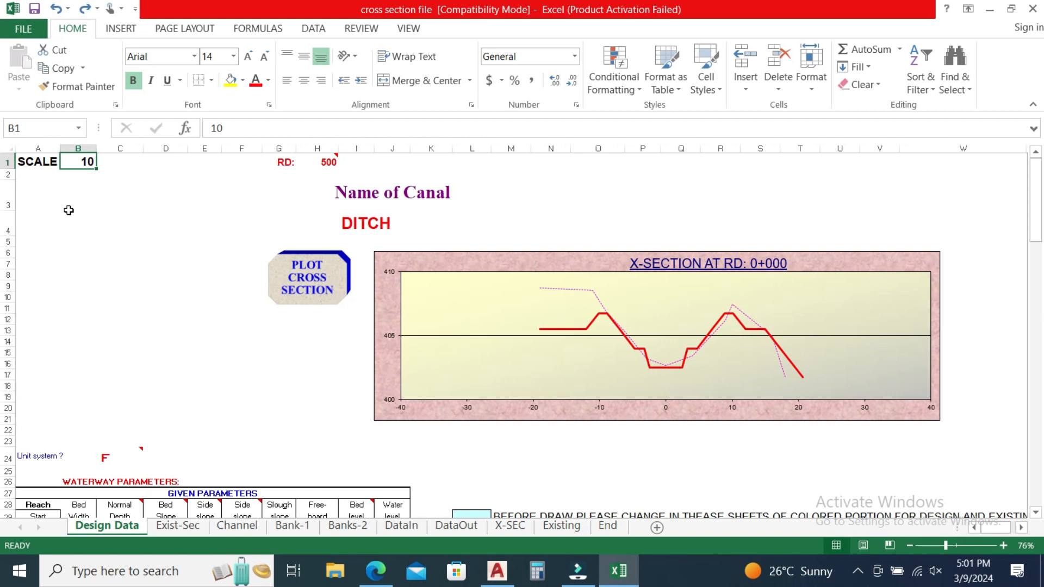
left_click(79, 162)
Step: Review the macros available for the Plot Cross Section shape and inspect the code of Module1.NextRD1 in the macro editor
right_click(321, 272)
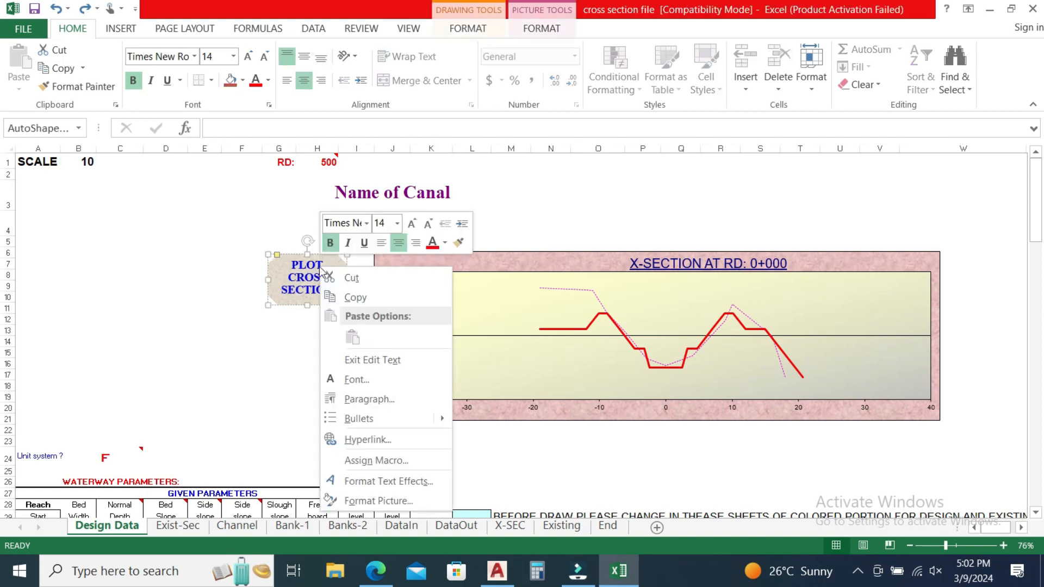
left_click(384, 462)
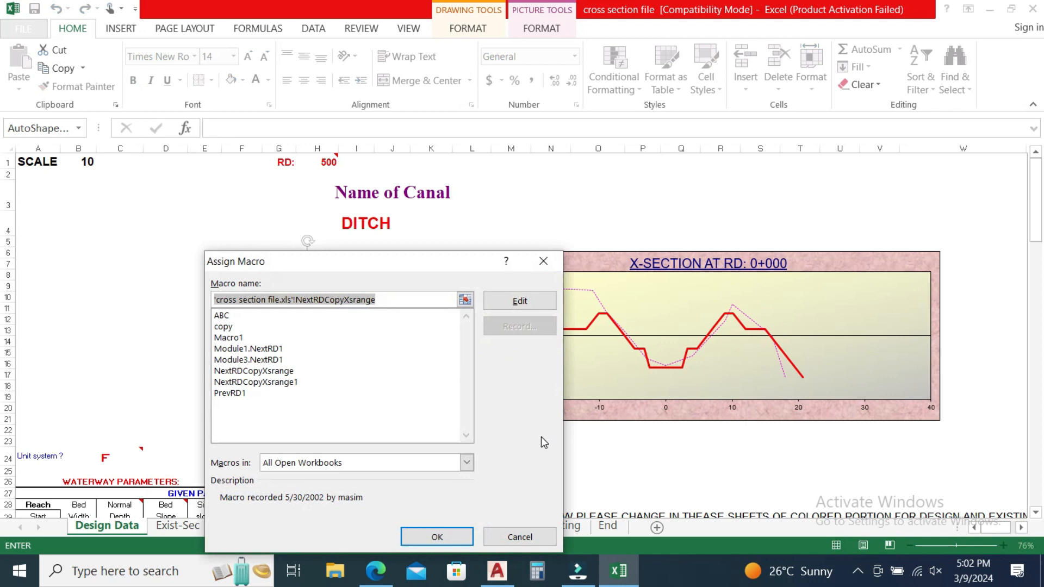
left_click(233, 339)
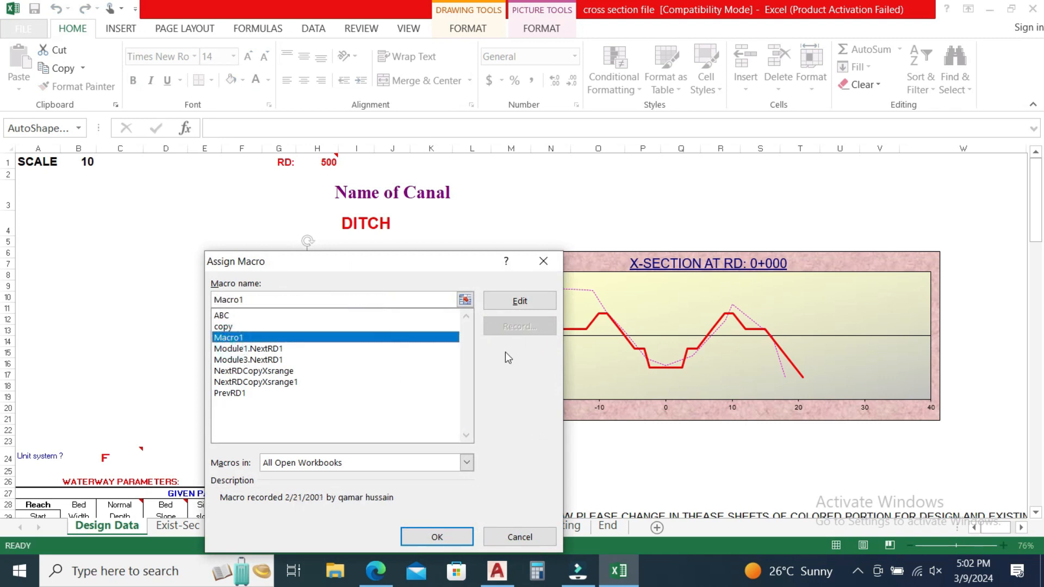
left_click(276, 351)
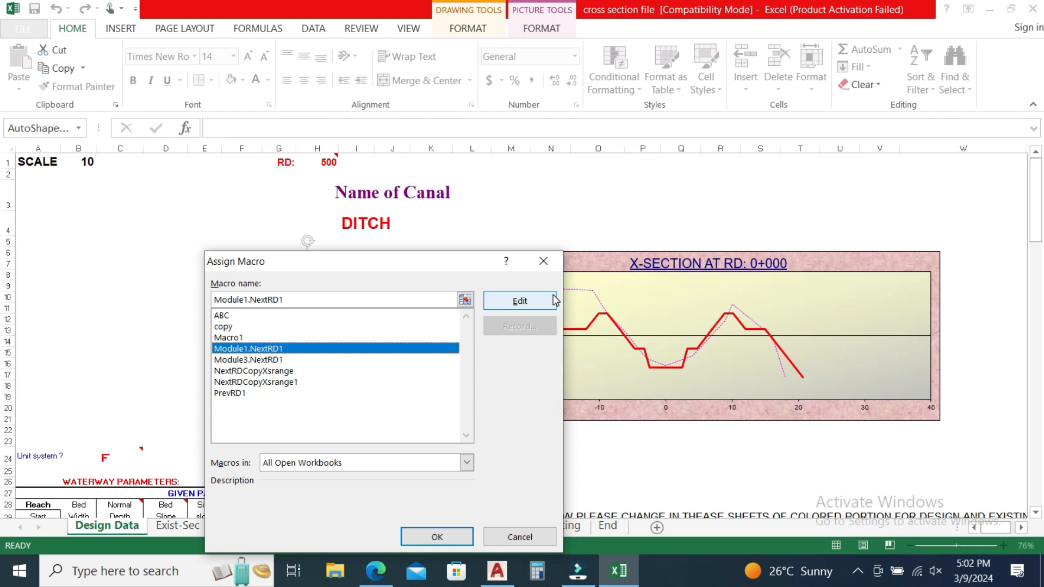
left_click(529, 300)
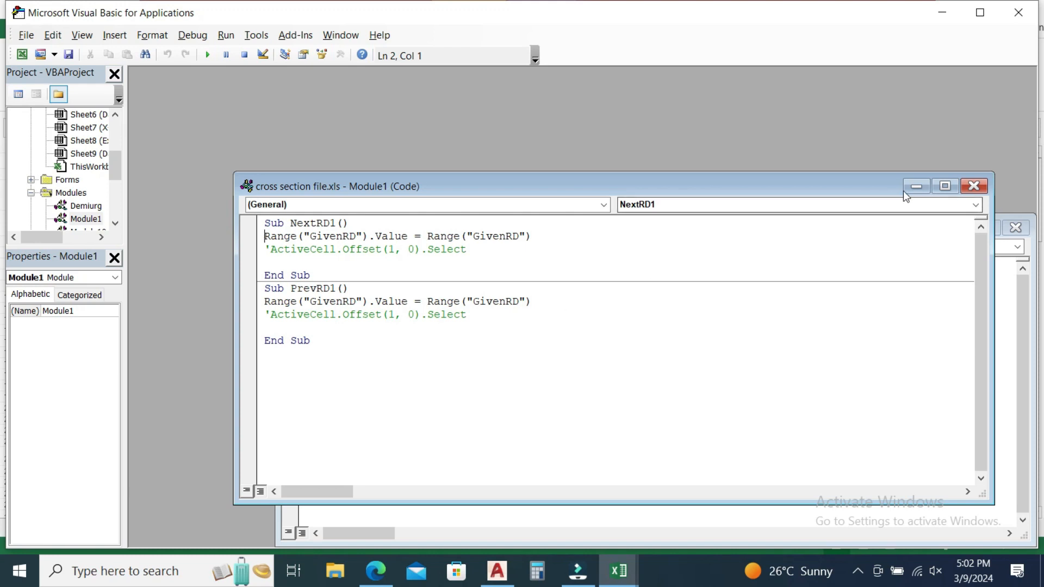
left_click(973, 186)
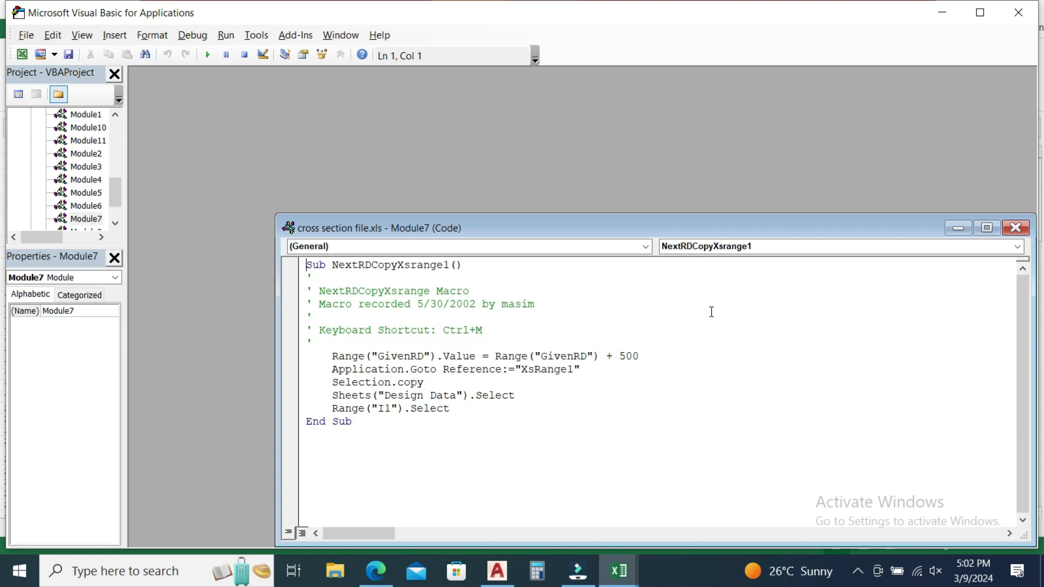
left_click(1014, 228)
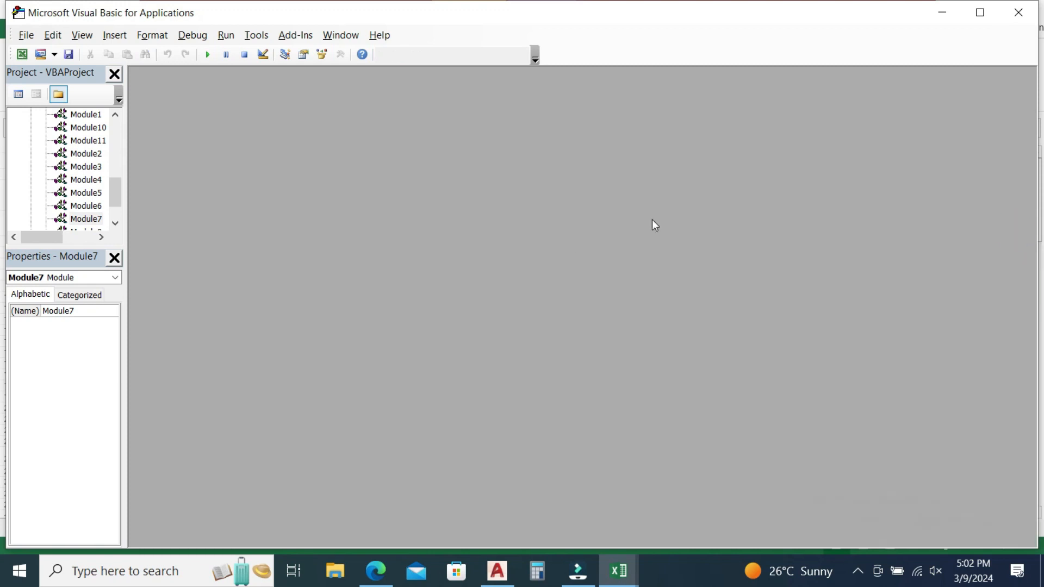
left_click(1018, 11)
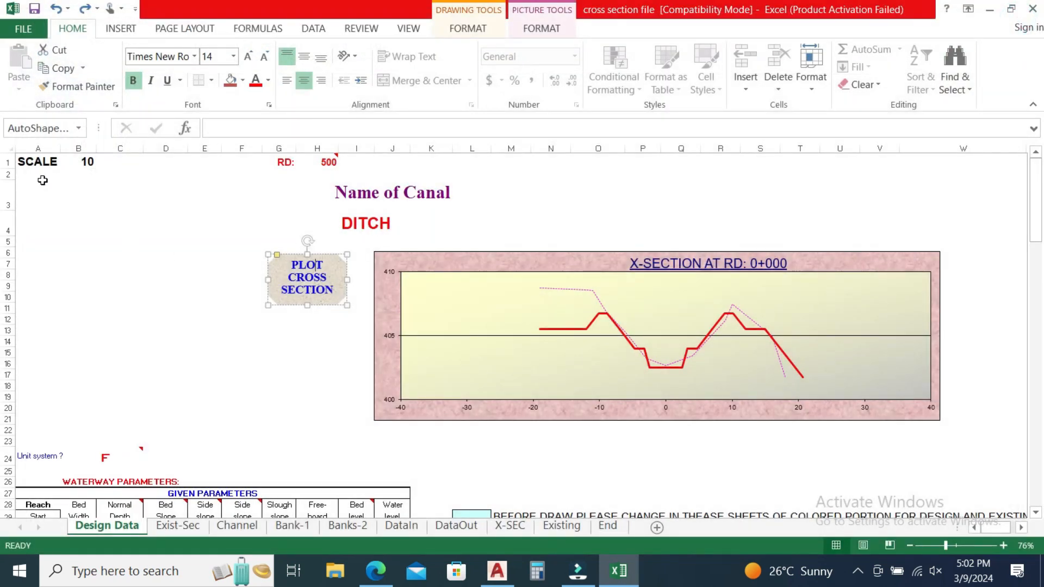
Step: Go to the named range Xsrange1, look over its plot commands on the Existing sheet and return to Design Data
left_click(79, 129)
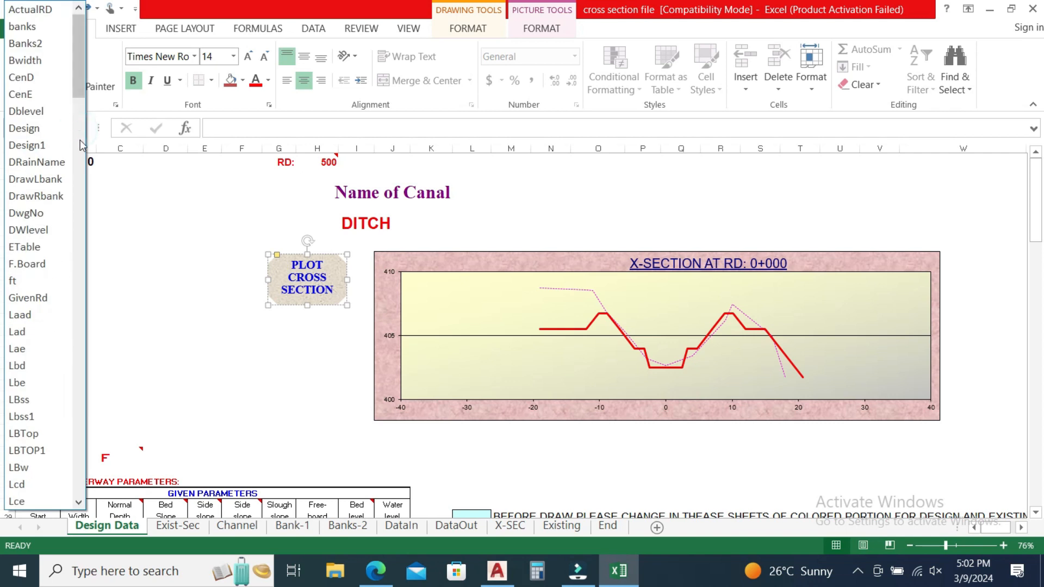
left_click_drag(80, 68, 81, 464)
left_click(43, 500)
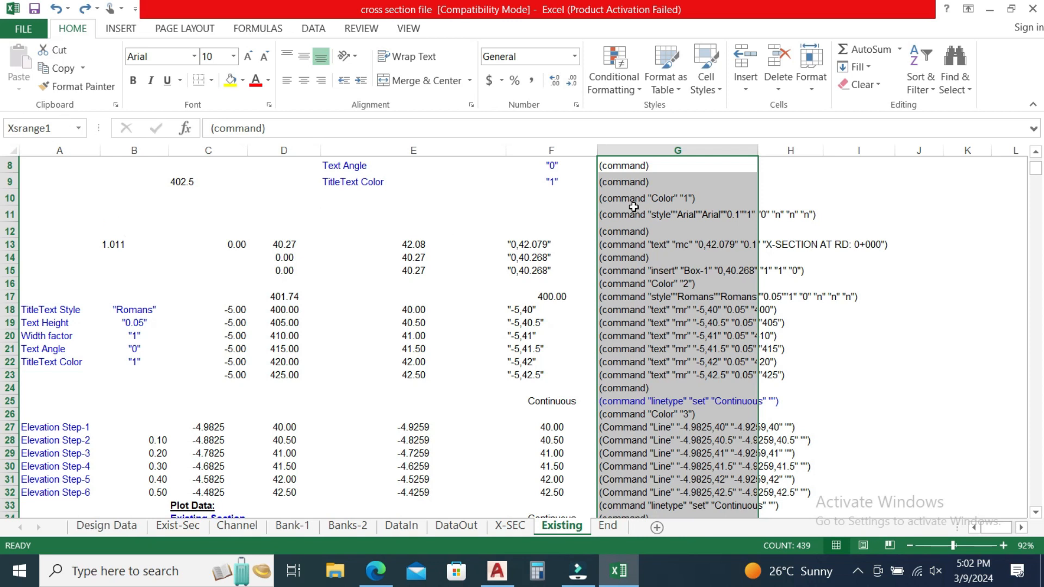
left_click(107, 525)
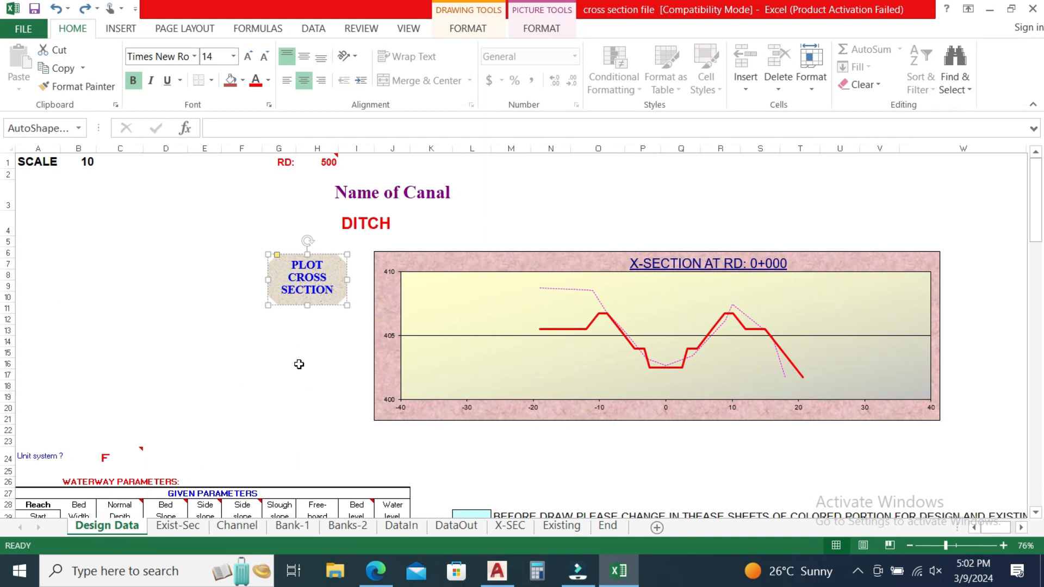
Step: Run the Plot Cross Section macro and check the copied command range on the Existing sheet
left_click(298, 364)
left_click(299, 363)
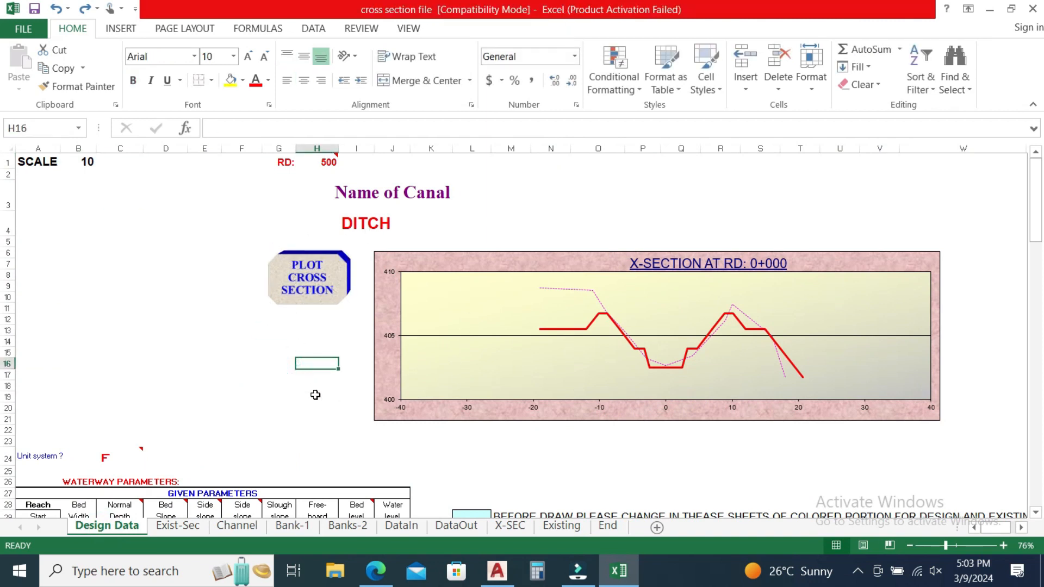
left_click(314, 279)
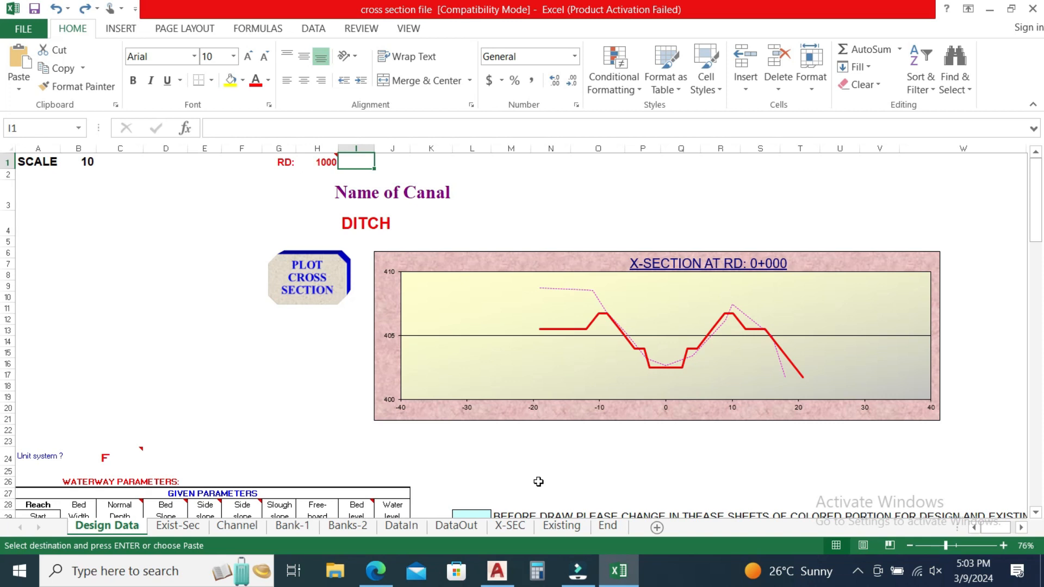
left_click(563, 526)
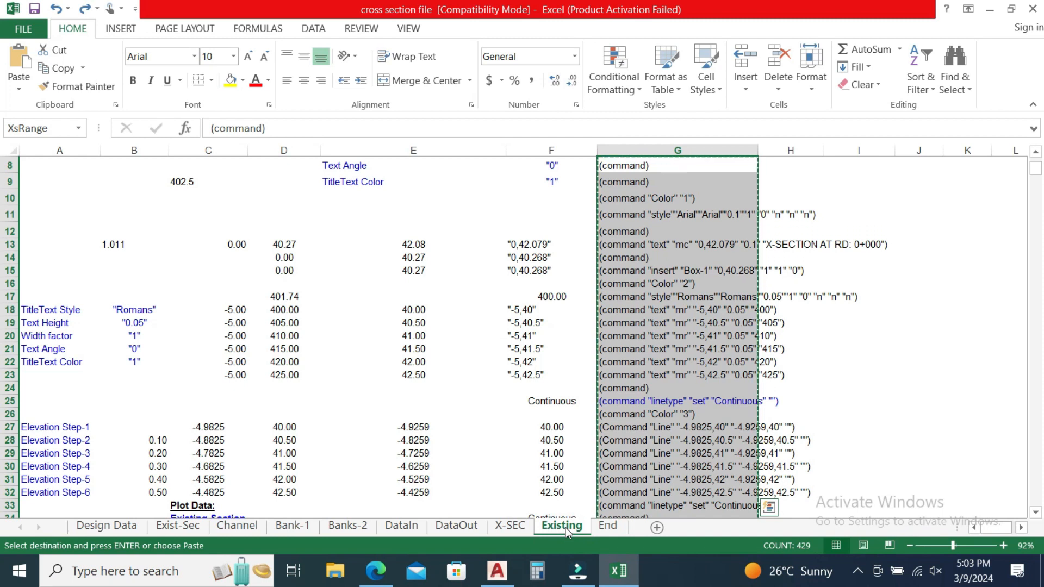
left_click(106, 525)
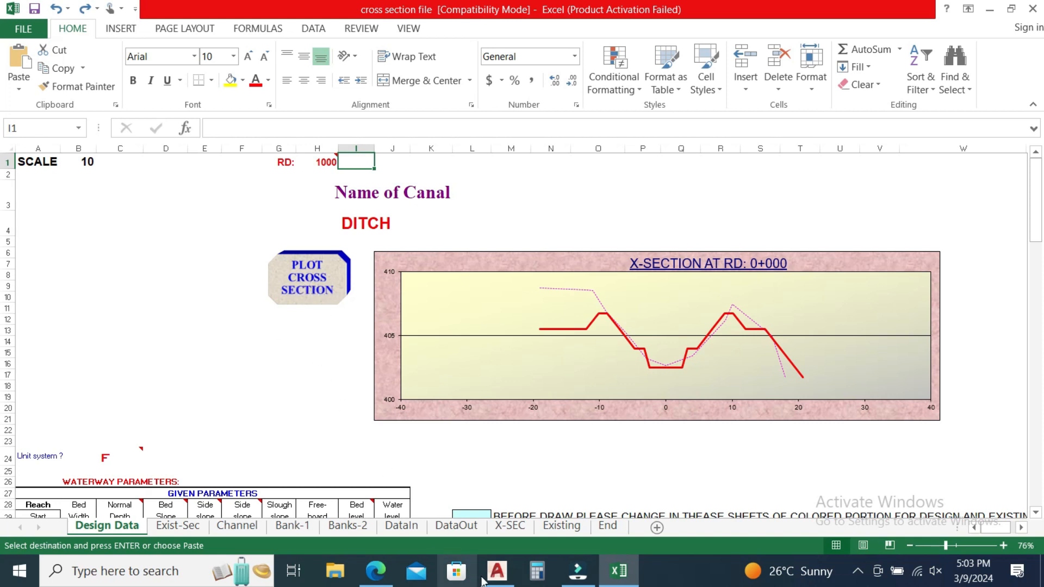
Step: Switch to AutoCAD and create a new drawing from the acad template
left_click(498, 574)
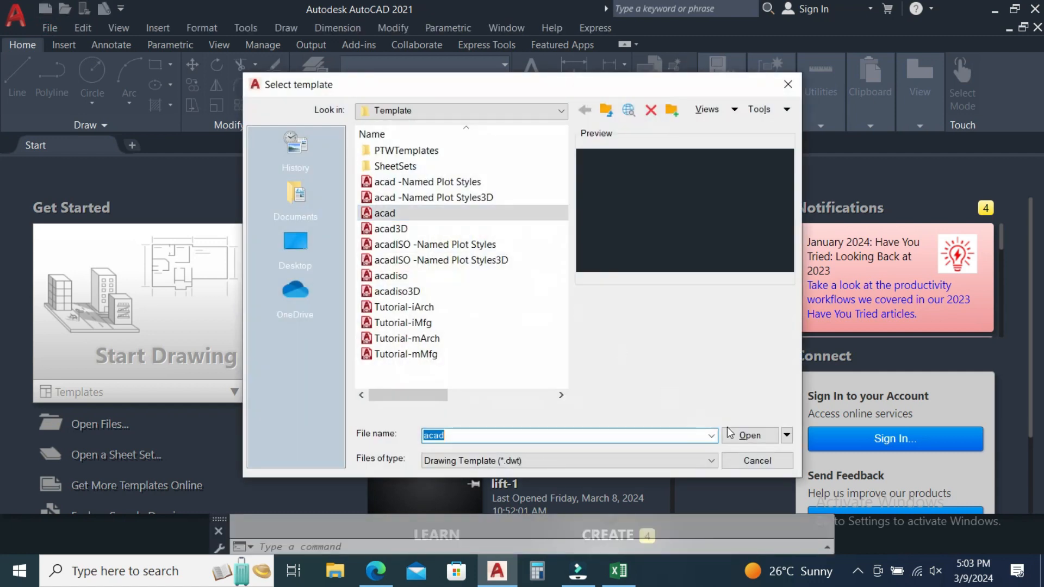
left_click(747, 434)
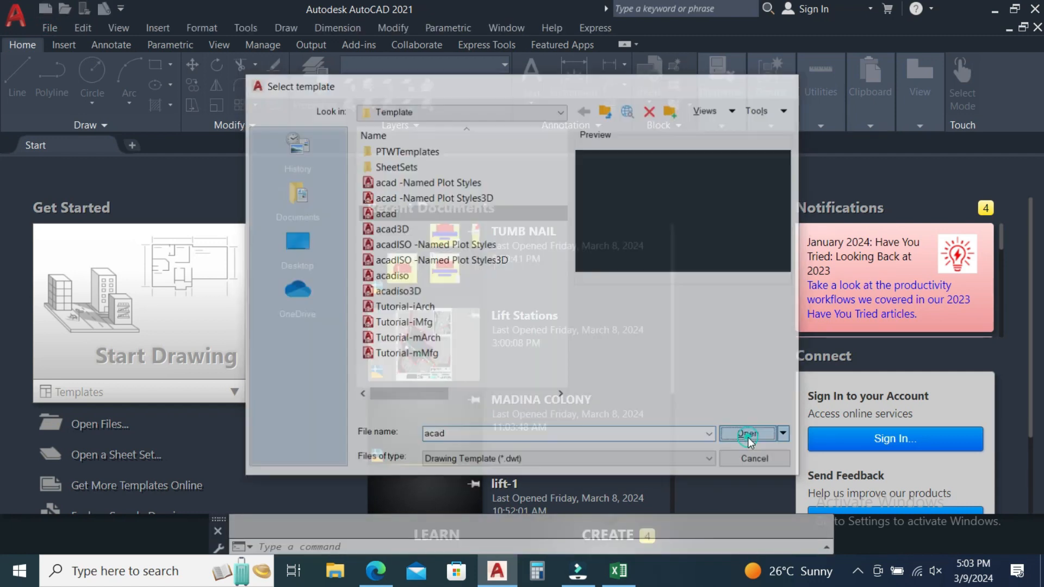
scroll(474, 320, "down", 5)
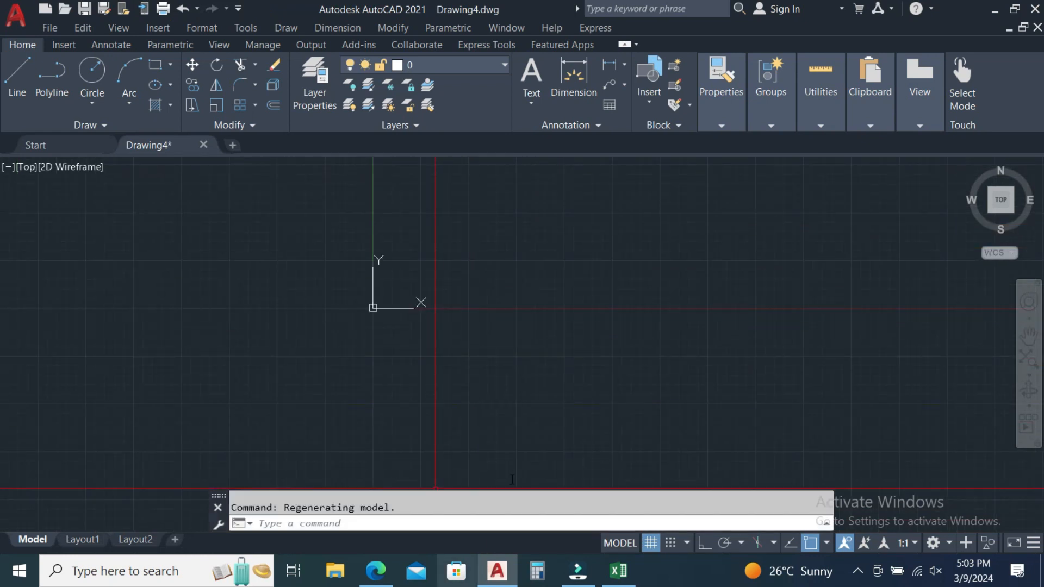
left_click(375, 570)
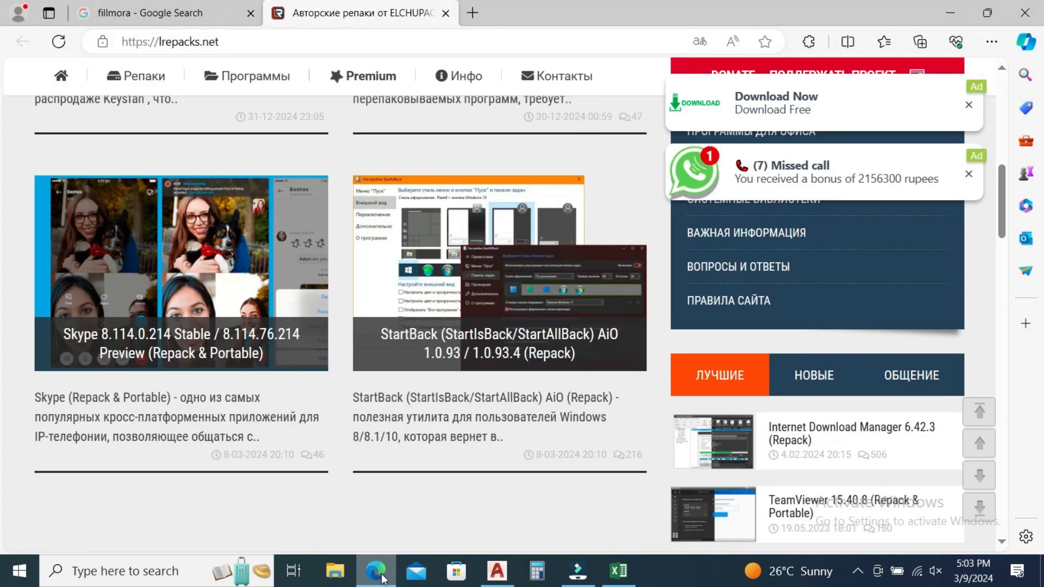
left_click(497, 571)
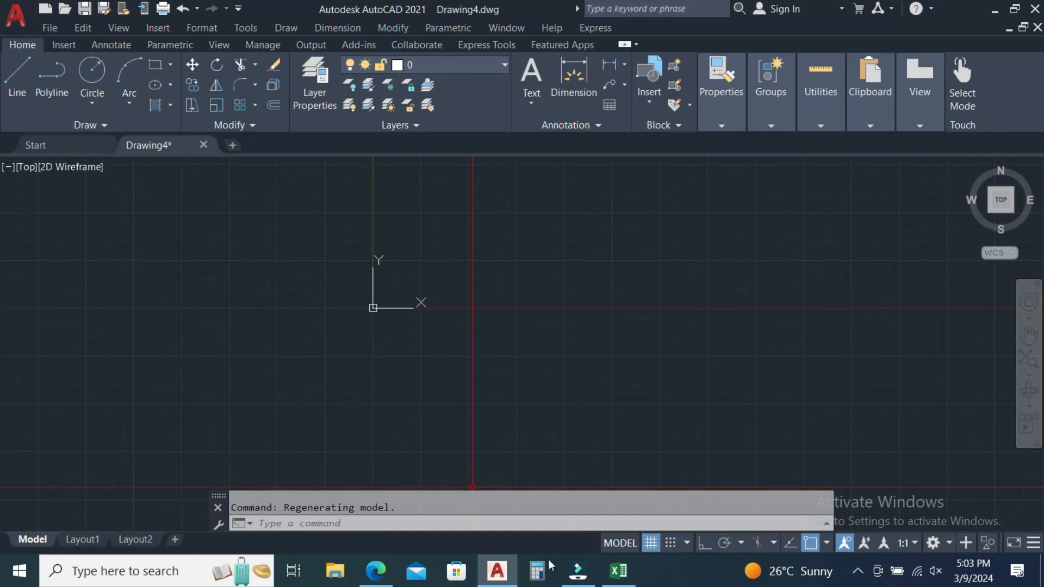
left_click(618, 571)
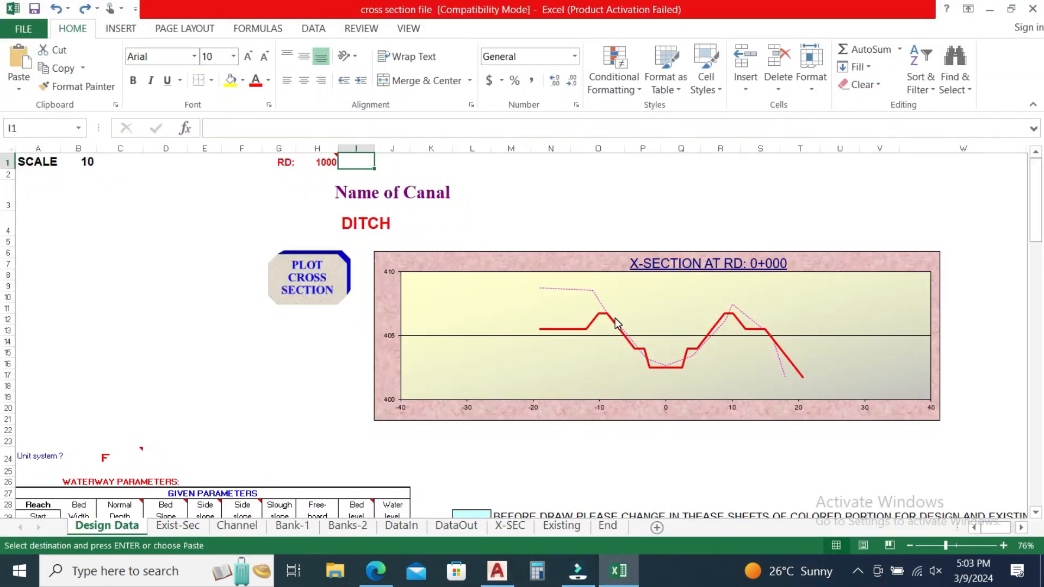
mouse_move(616, 322)
left_click(989, 9)
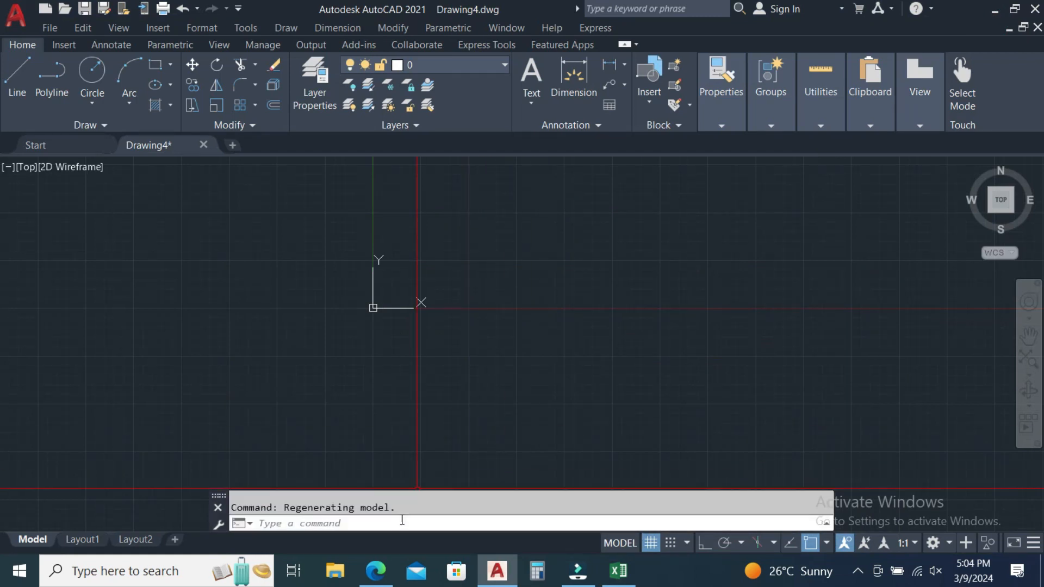
Step: Return to model space with annotation visibility, object snap and the grid turned off
left_click(635, 543)
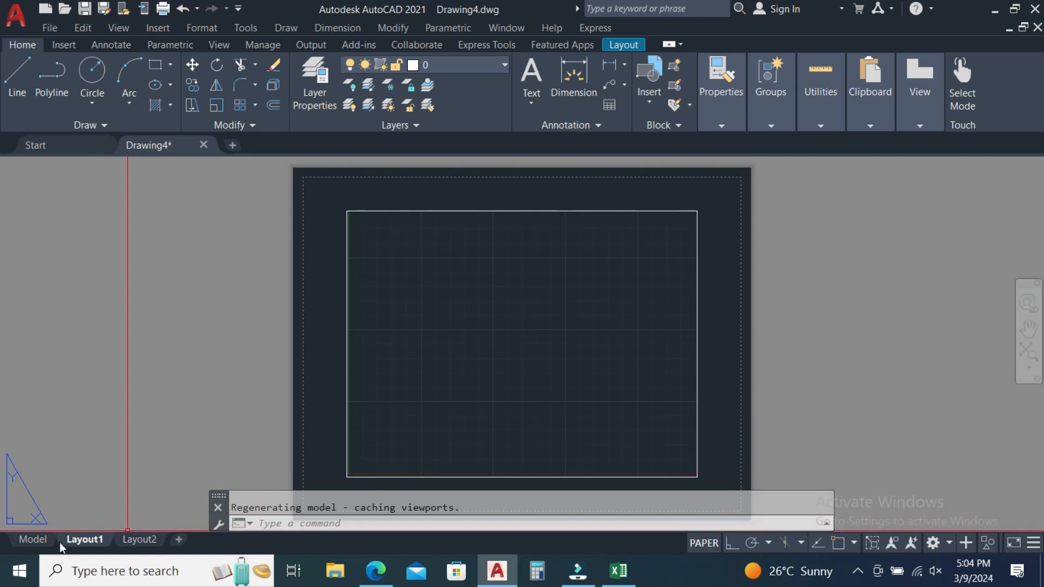
left_click(41, 540)
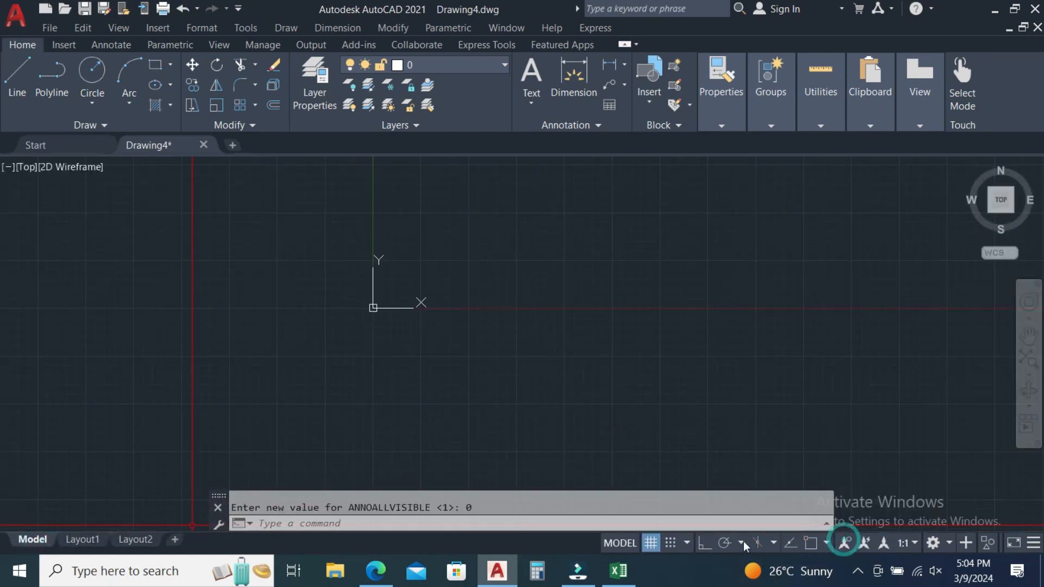
left_click(650, 542)
Step: Paste the copied plot commands into the command line to draw the cross section at RD 0+000
left_click(329, 524)
right_click(328, 524)
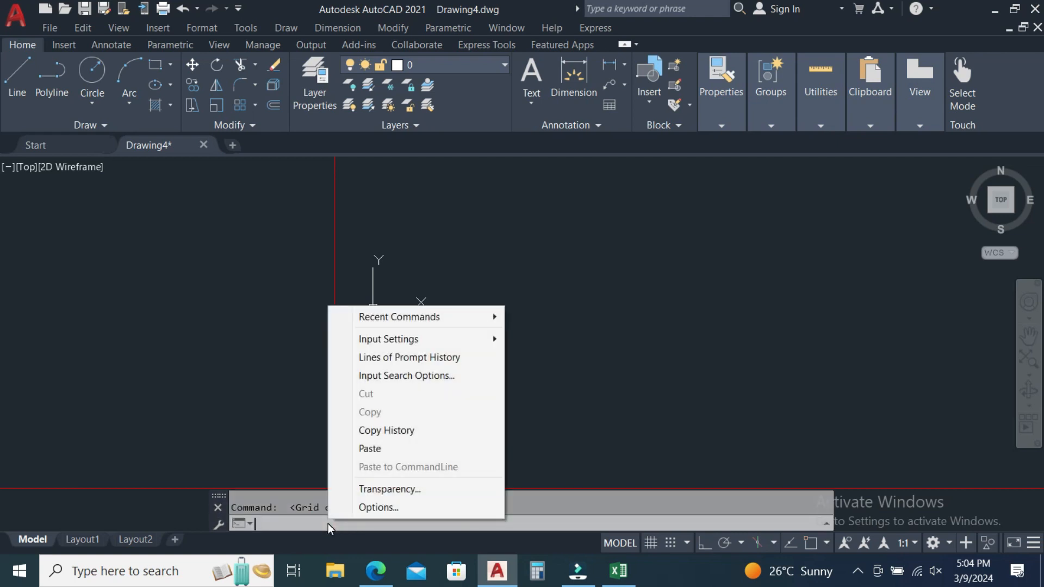
left_click(380, 449)
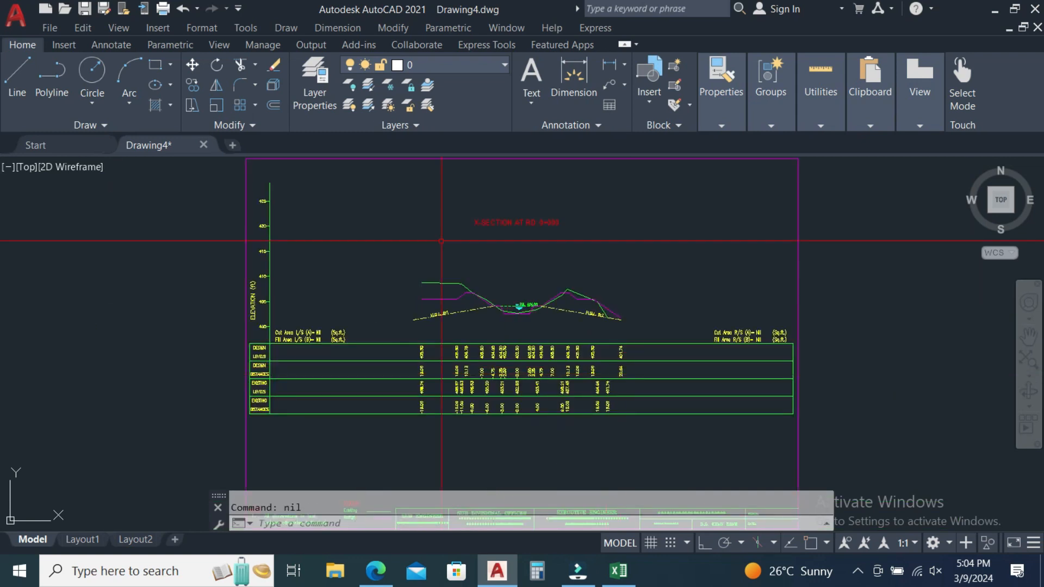
Step: Examine the plotted cross section, highlighting the green existing profile and the magenta design bank line in turn
scroll(559, 333, "down", 5)
scroll(565, 326, "up", 3)
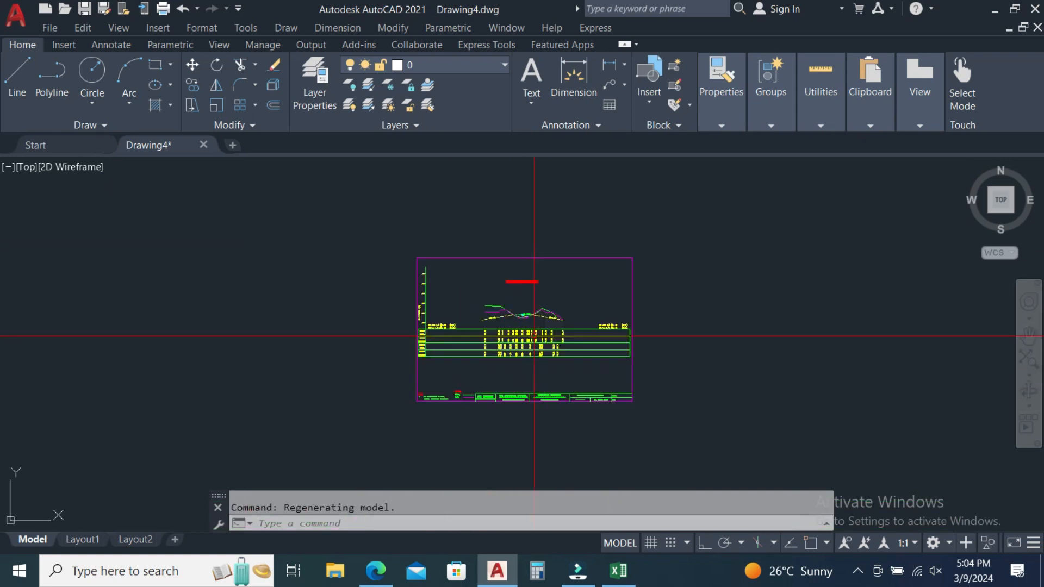
scroll(508, 352, "up", 2)
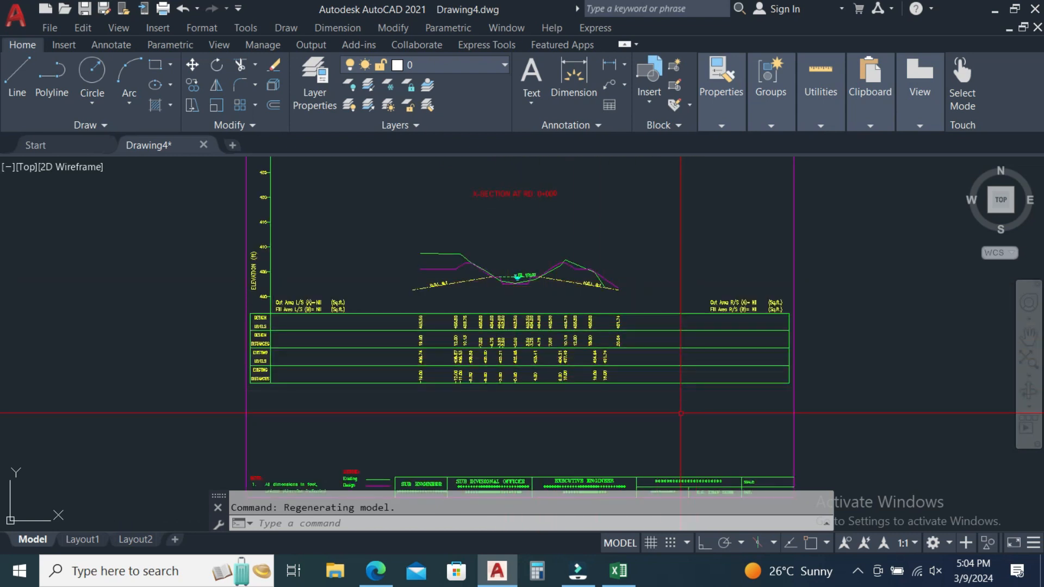
scroll(459, 315, "up", 2)
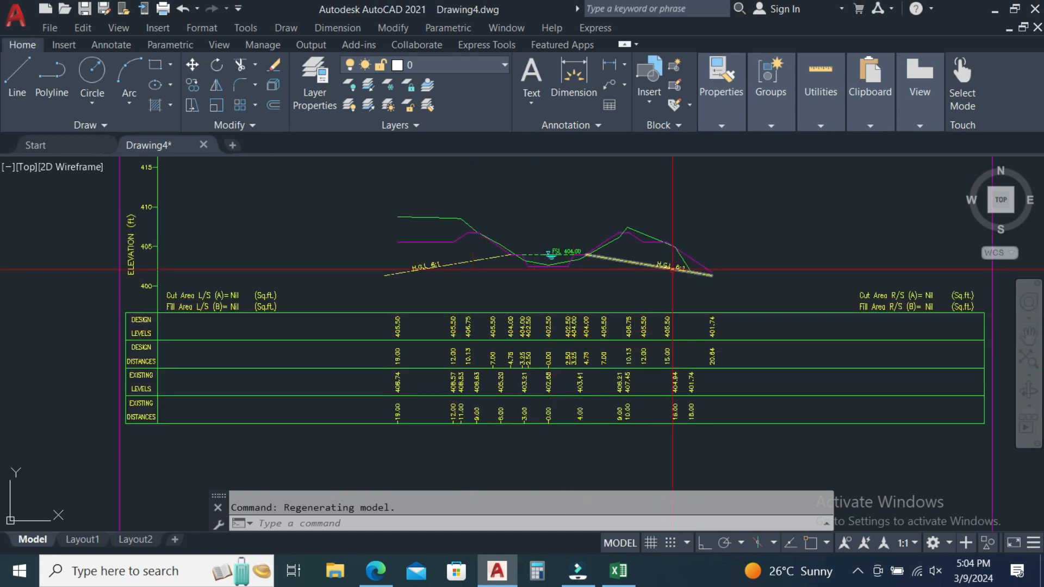
left_click(638, 232)
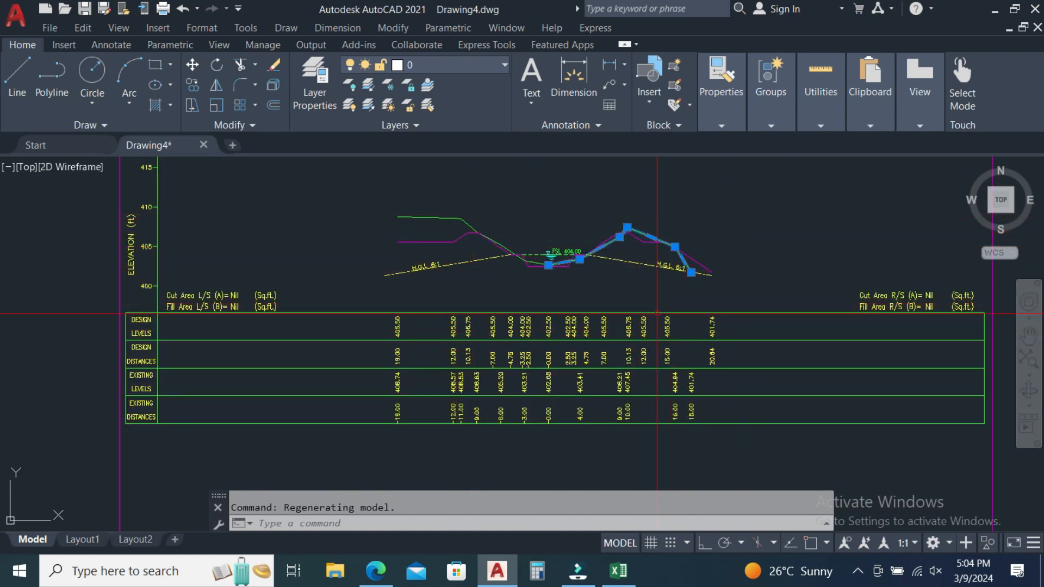
scroll(657, 314, "up", 4)
scroll(583, 322, "down", 4)
key("Escape")
left_click(362, 246)
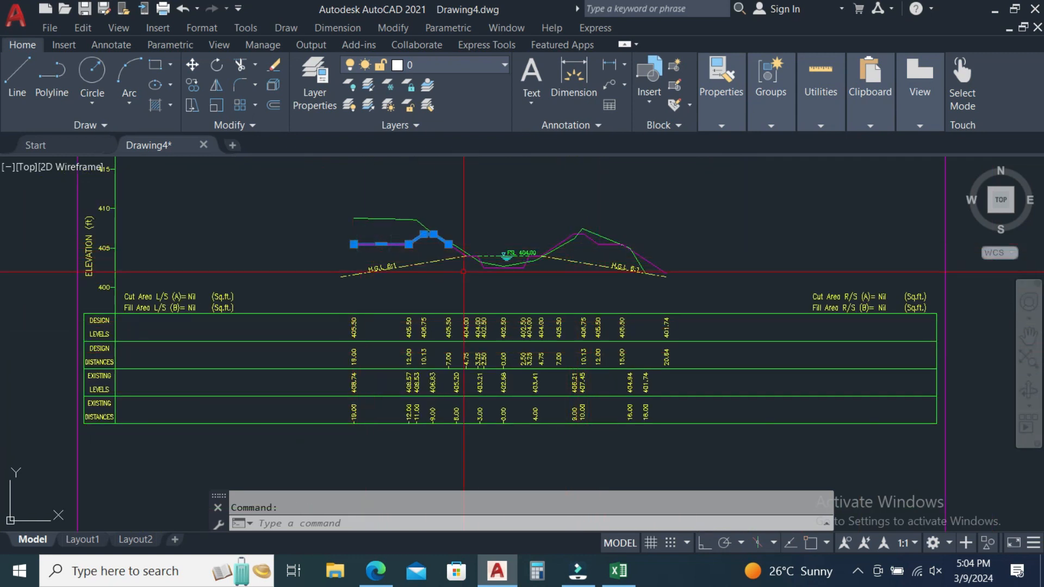
key("Escape")
Step: Inspect the design and existing levels and distances table and the sheet's border and title block
scroll(522, 447, "up", 2)
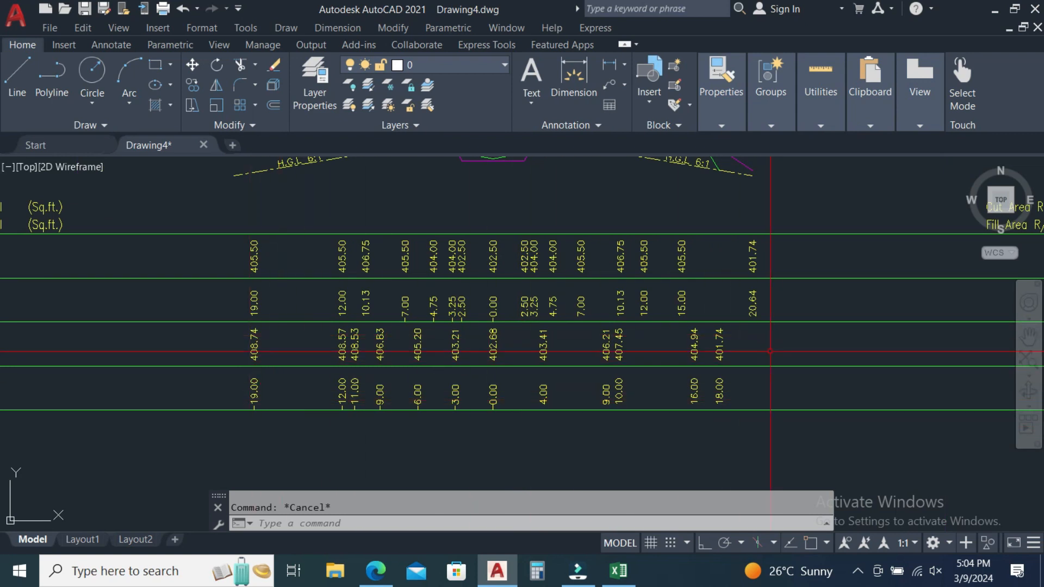
scroll(507, 402, "down", 3)
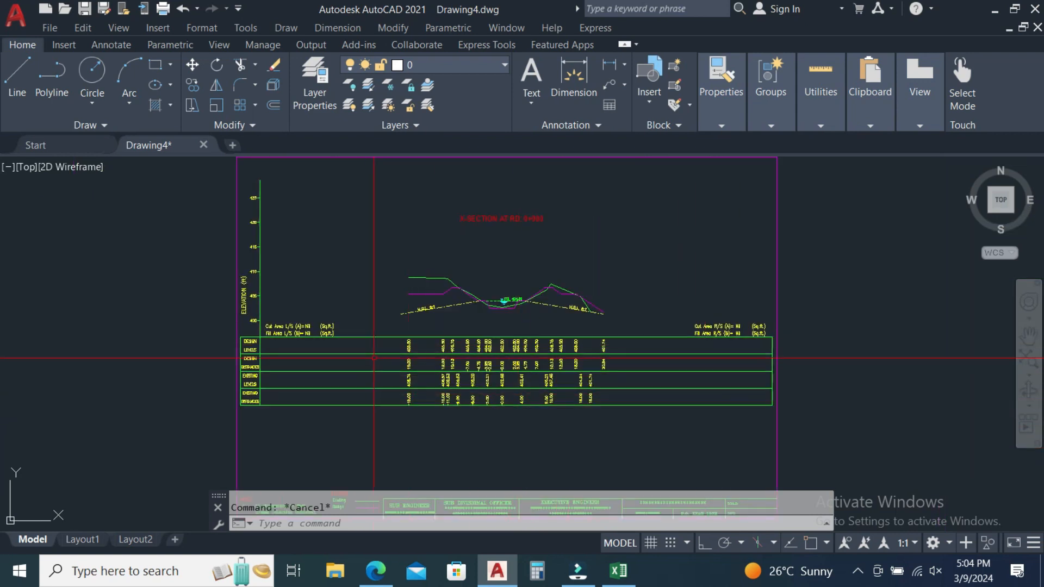
scroll(516, 289, "down", 3)
scroll(625, 283, "up", 3)
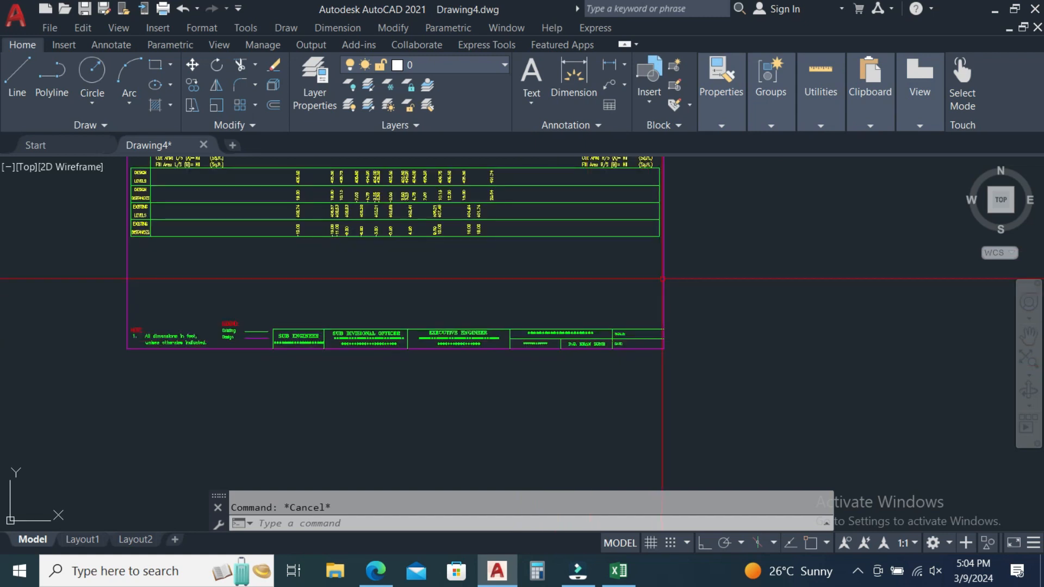
scroll(720, 408, "down", 2)
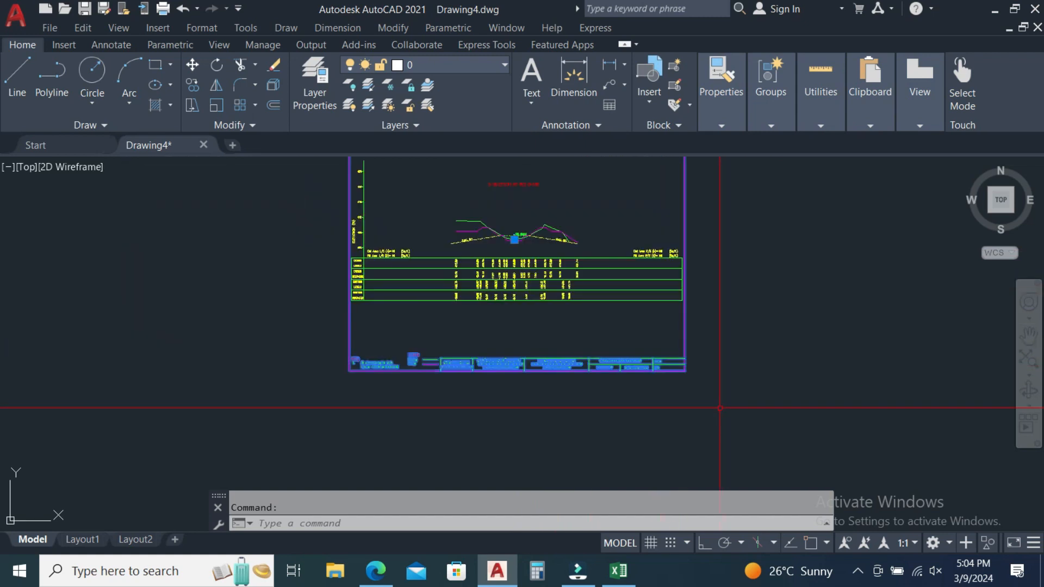
Step: Select the sheet border, the levels table with its elevation axis, and the FSL water symbol in turn to examine each block's extent
key("Escape")
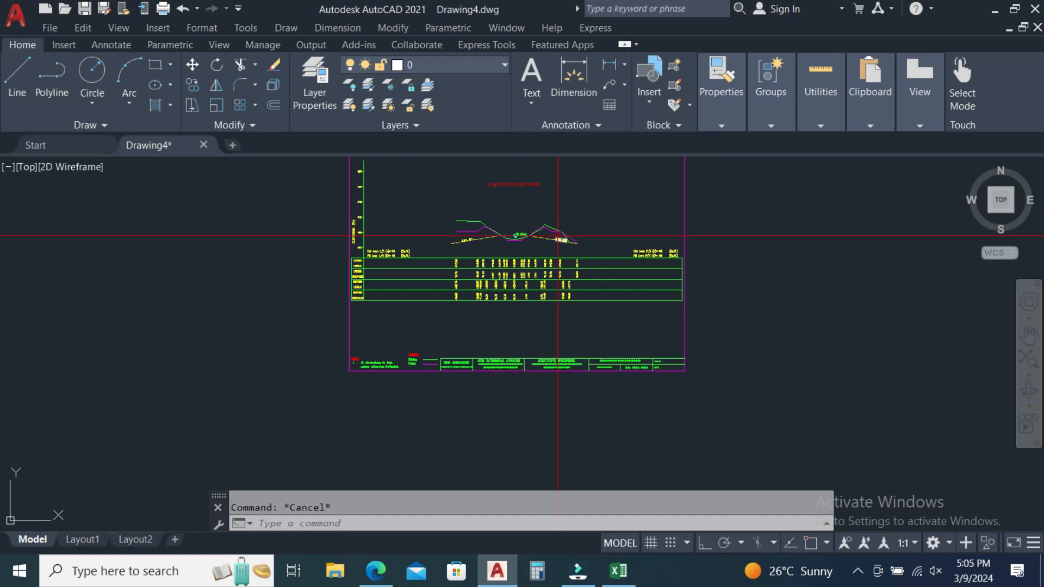
scroll(544, 274, "up", 2)
left_click(796, 374)
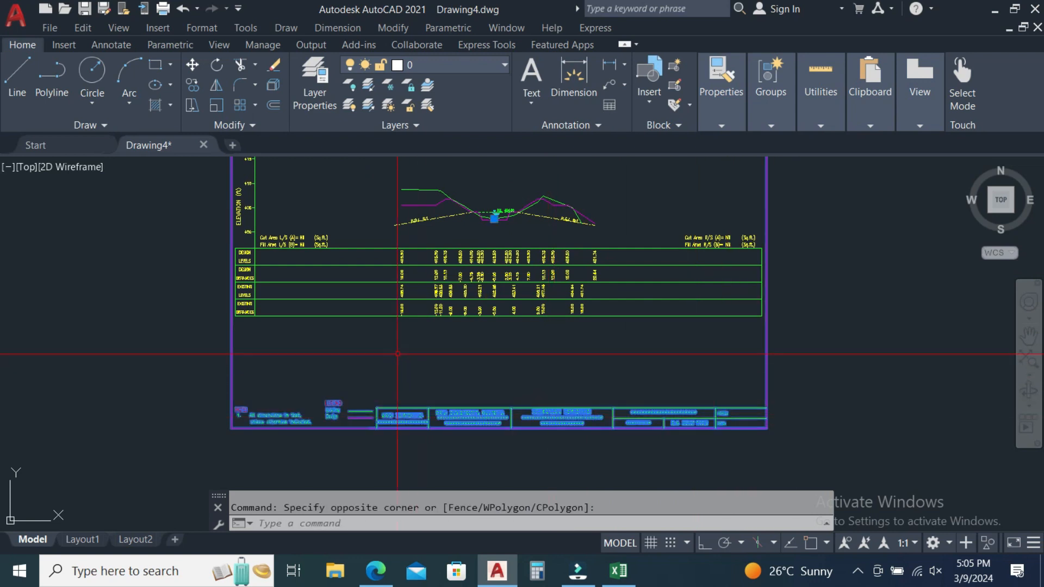
scroll(380, 388, "down", 2)
scroll(380, 388, "up", 4)
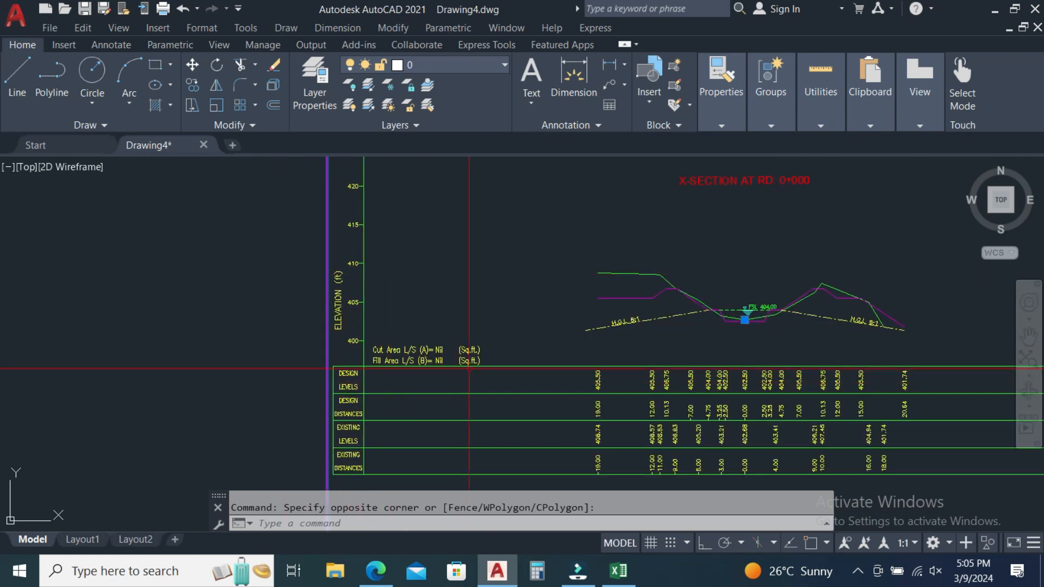
left_click(493, 366)
scroll(440, 317, "down", 4)
scroll(440, 317, "up", 9)
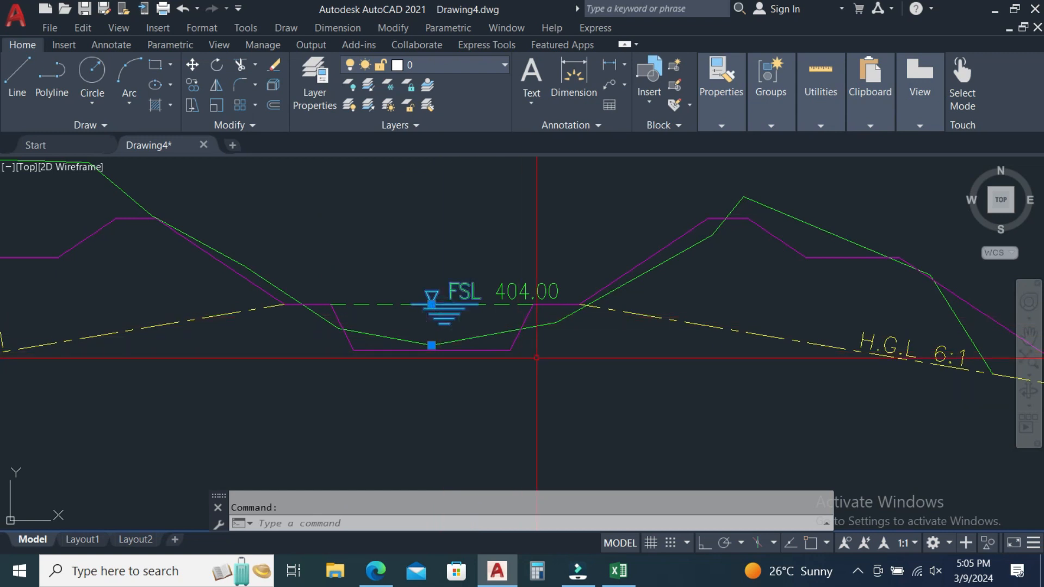
scroll(536, 358, "down", 3)
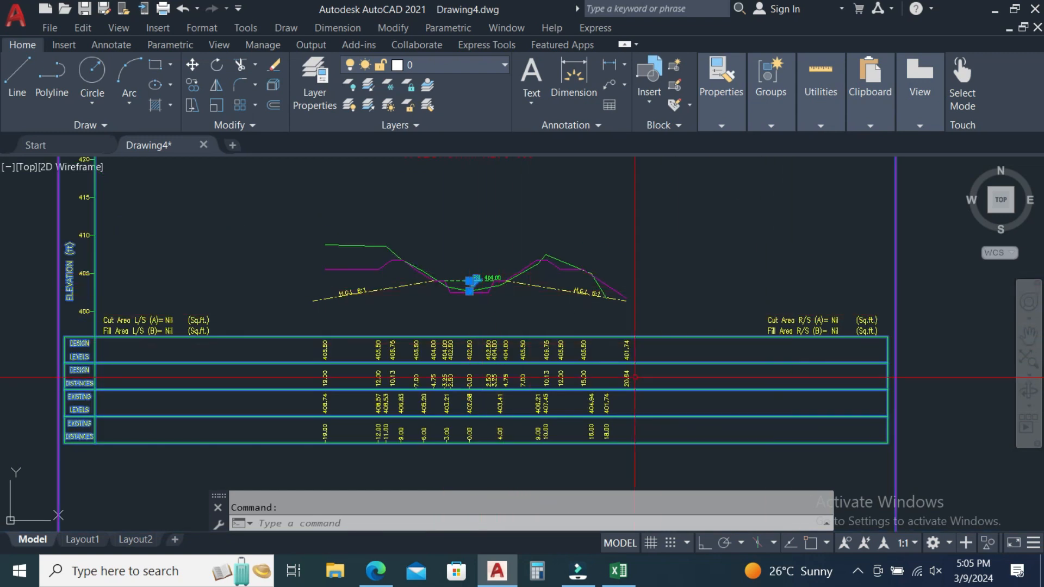
scroll(614, 418, "down", 3)
scroll(574, 364, "up", 2)
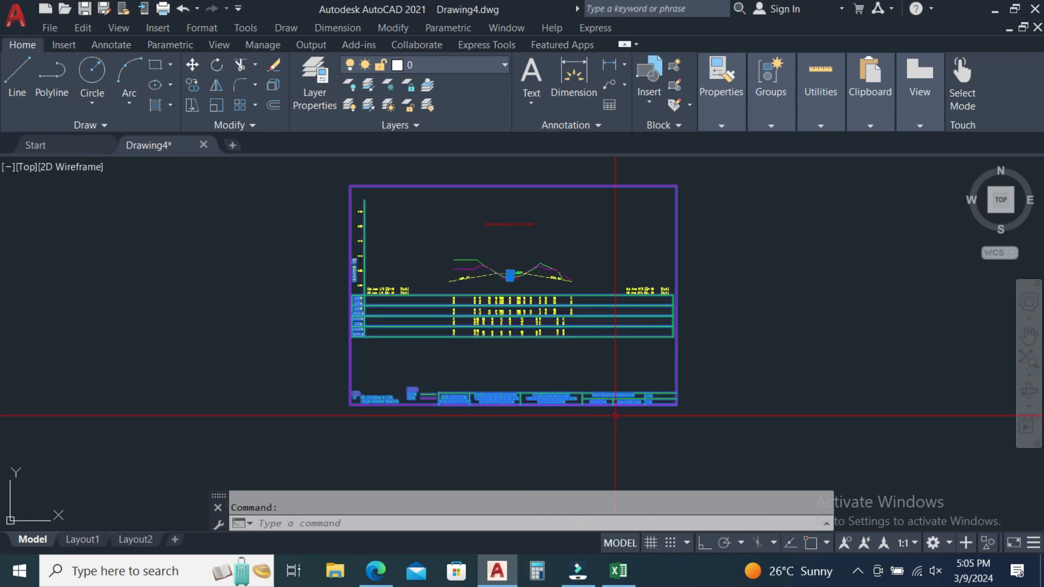
Step: Clear the selection and reselect the title-block border, levels table and FSL symbol to inspect how the cross-section sheet is assembled
key("Escape")
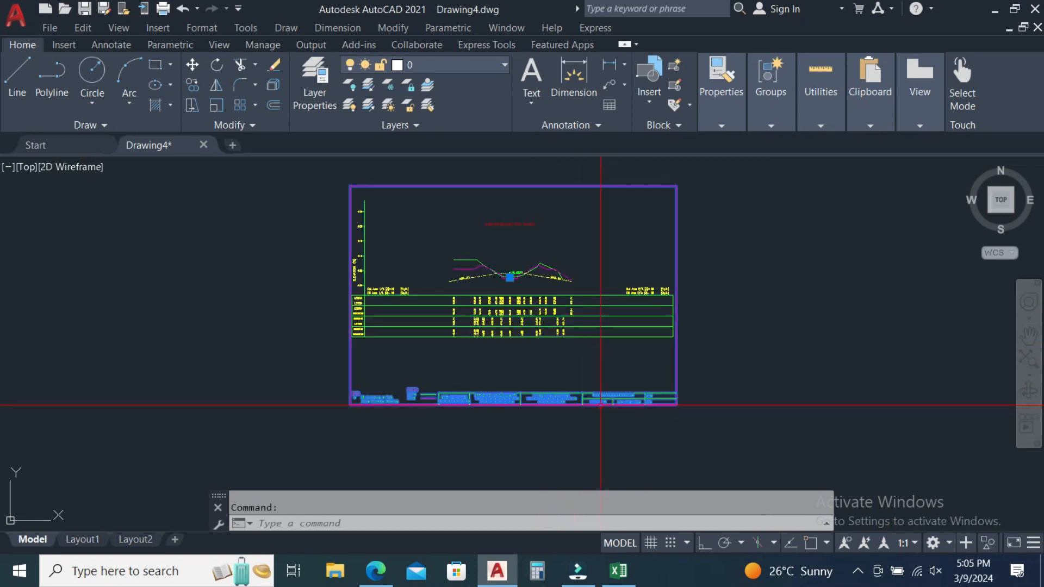
scroll(597, 403, "up", 4)
scroll(613, 409, "down", 4)
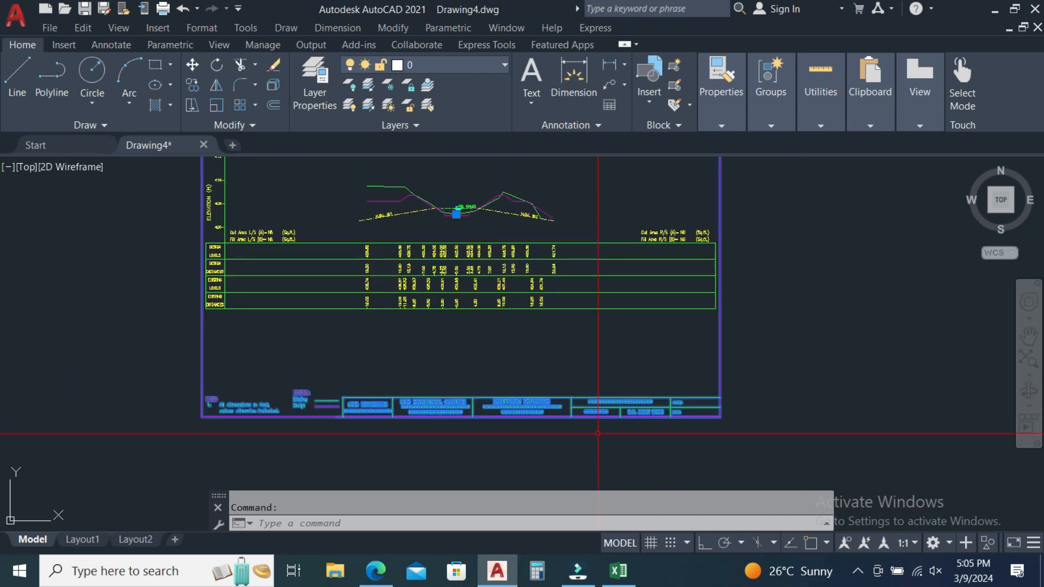
key("Escape")
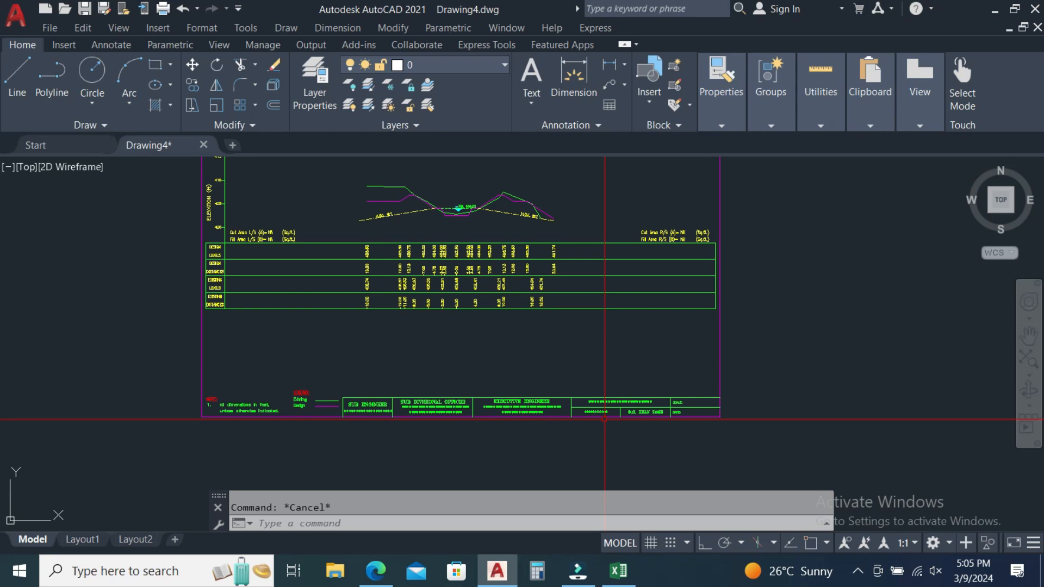
scroll(479, 415, "up", 2)
left_click(535, 404)
scroll(526, 405, "down", 2)
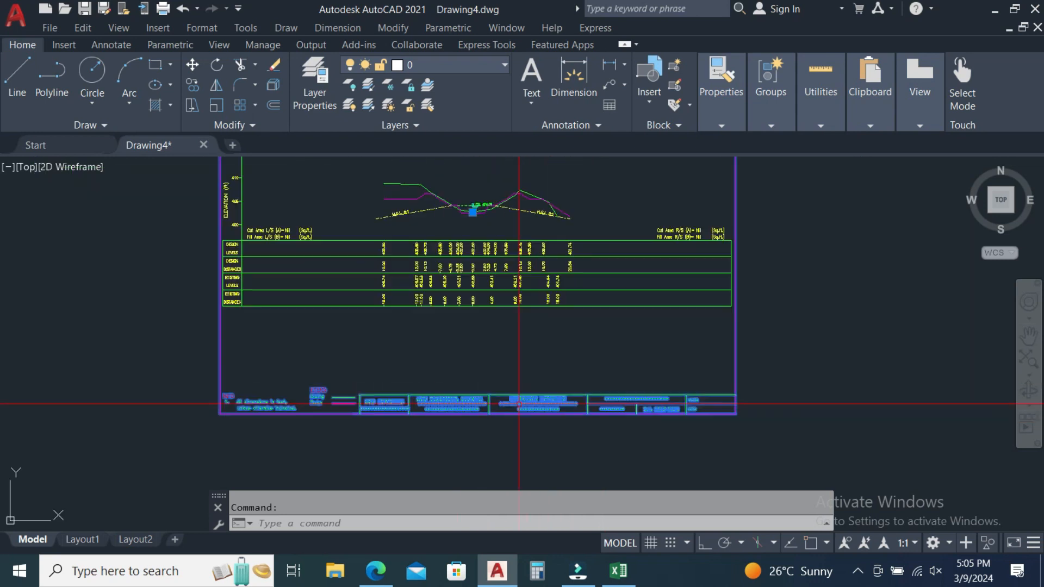
left_click(623, 311)
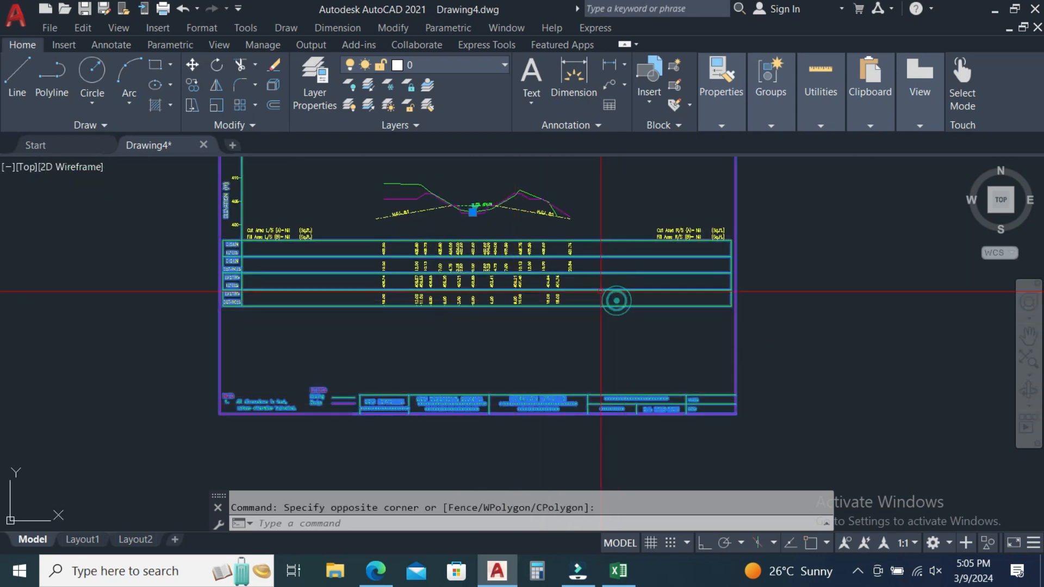
scroll(466, 211, "up", 3)
left_click(499, 190)
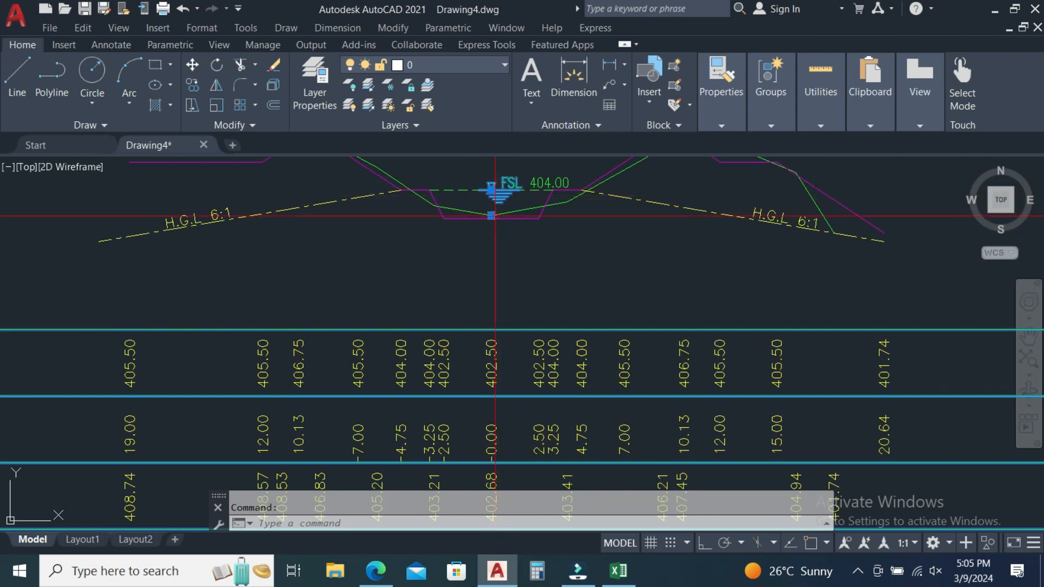
scroll(467, 273, "down", 5)
scroll(559, 322, "down", 2)
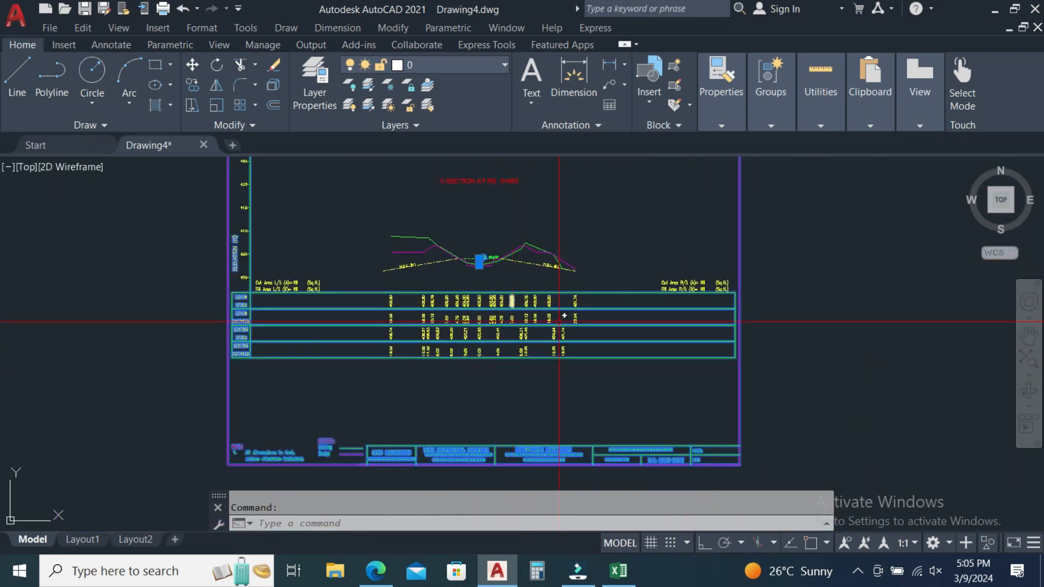
key("Escape")
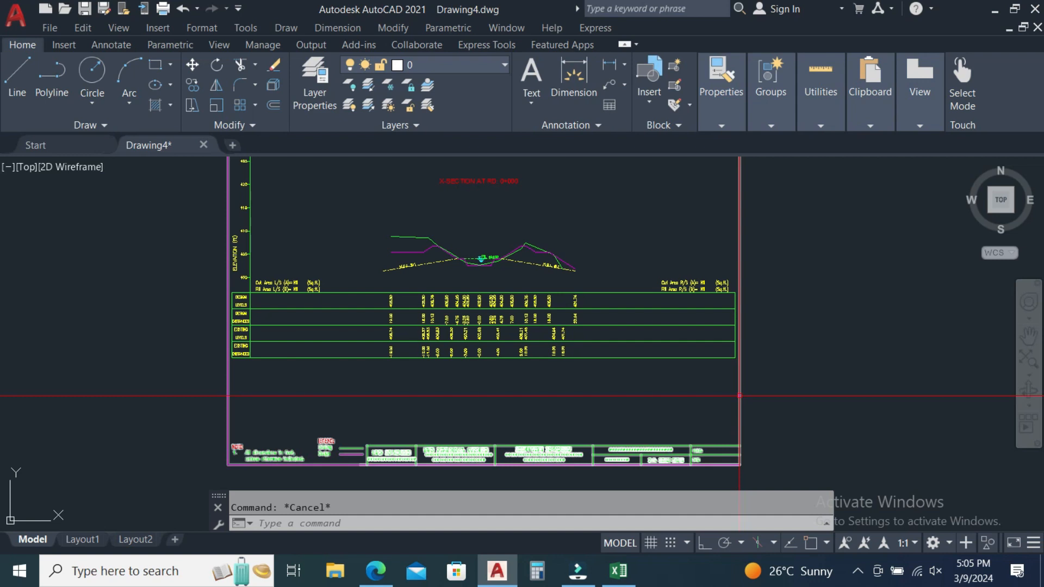
Step: Inspect the sheet border and its title block as a single selected object, and deselect it
left_click(739, 395)
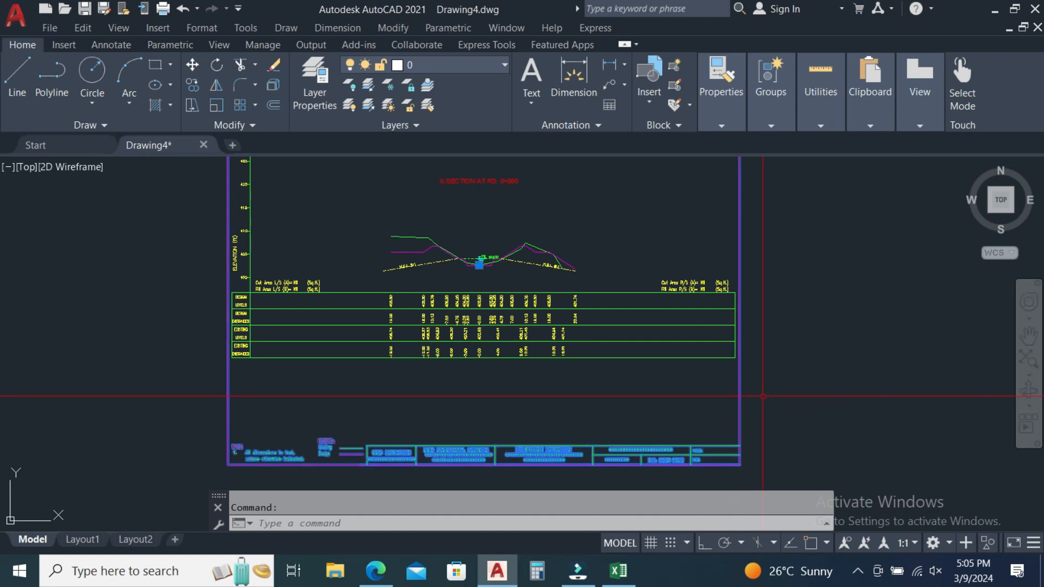
scroll(712, 381, "down", 2)
left_click(758, 389)
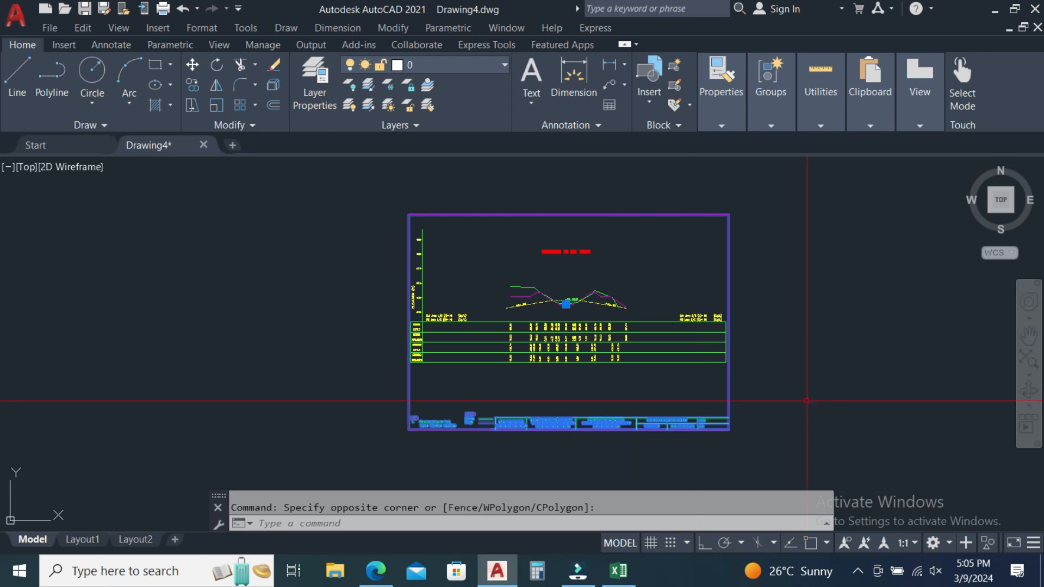
scroll(653, 342, "up", 2)
key("Escape")
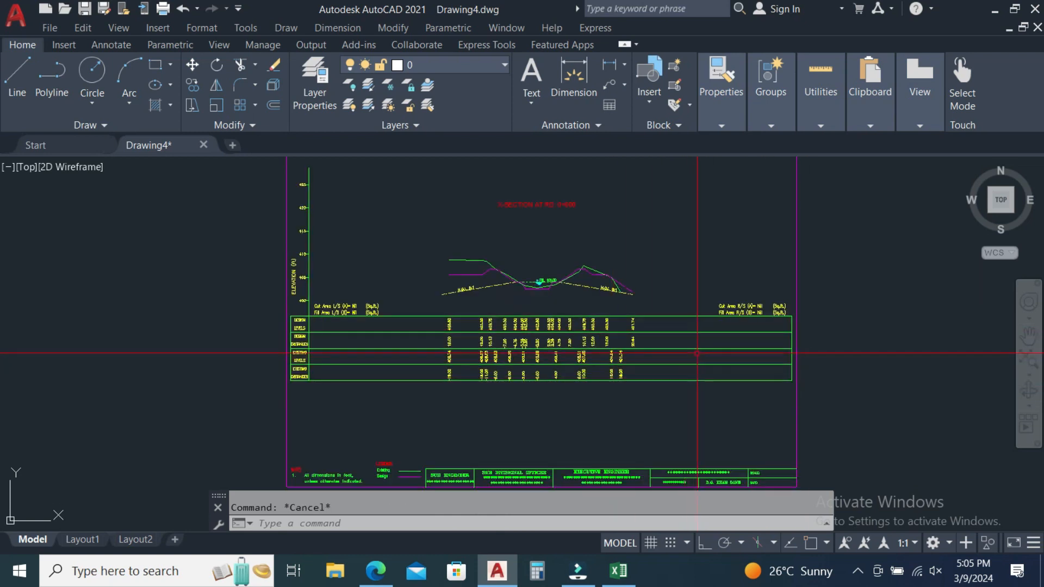
Step: Inspect the elevation axis with its levels table, followed by the FSL water symbol, as separate blocks, and clear the selection
left_click(697, 349)
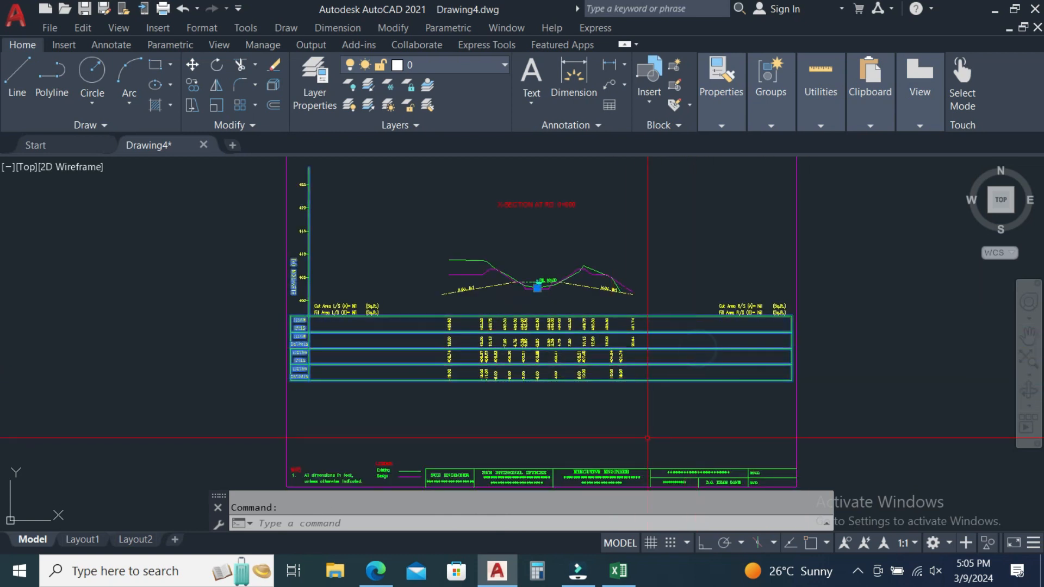
scroll(317, 383, "down", 2)
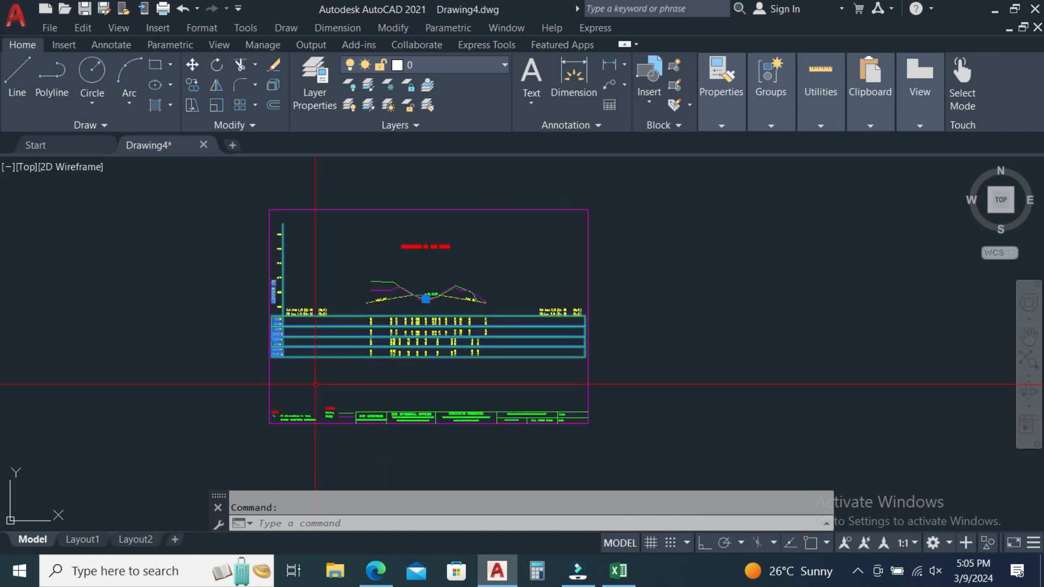
scroll(322, 380, "up", 4)
scroll(383, 377, "down", 2)
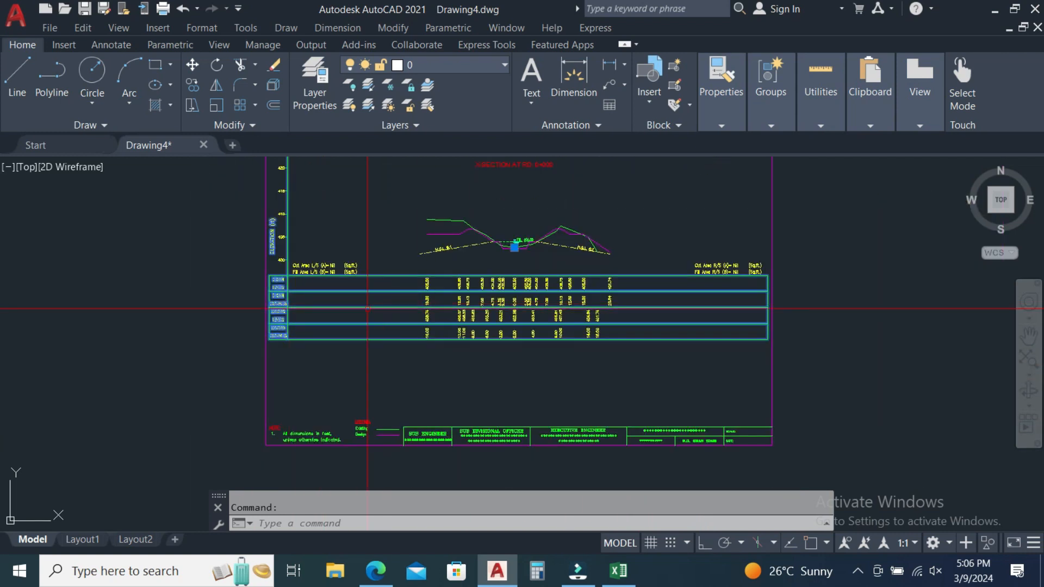
scroll(516, 248, "up", 8)
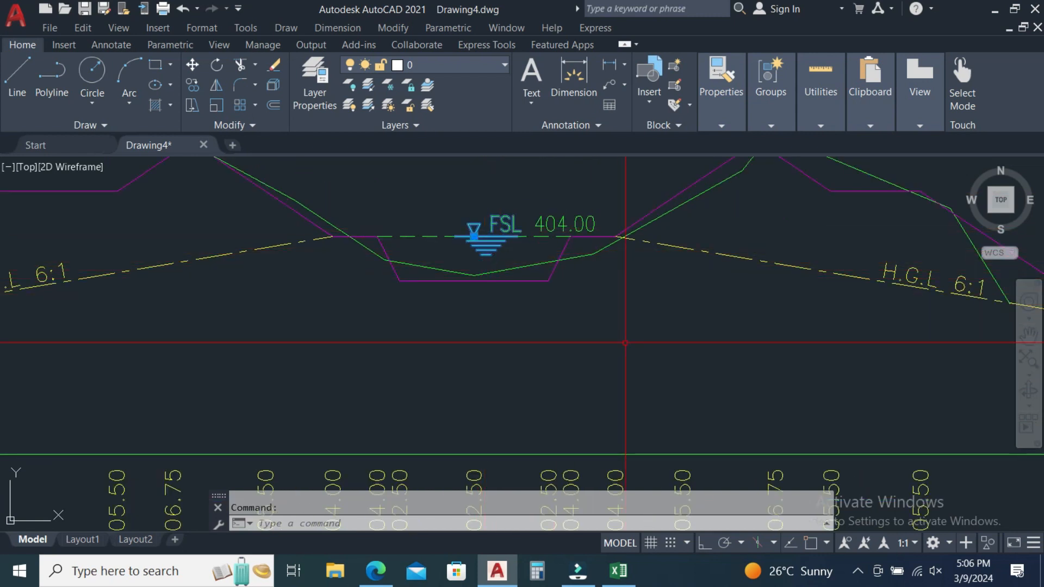
scroll(544, 305, "down", 7)
key("Escape")
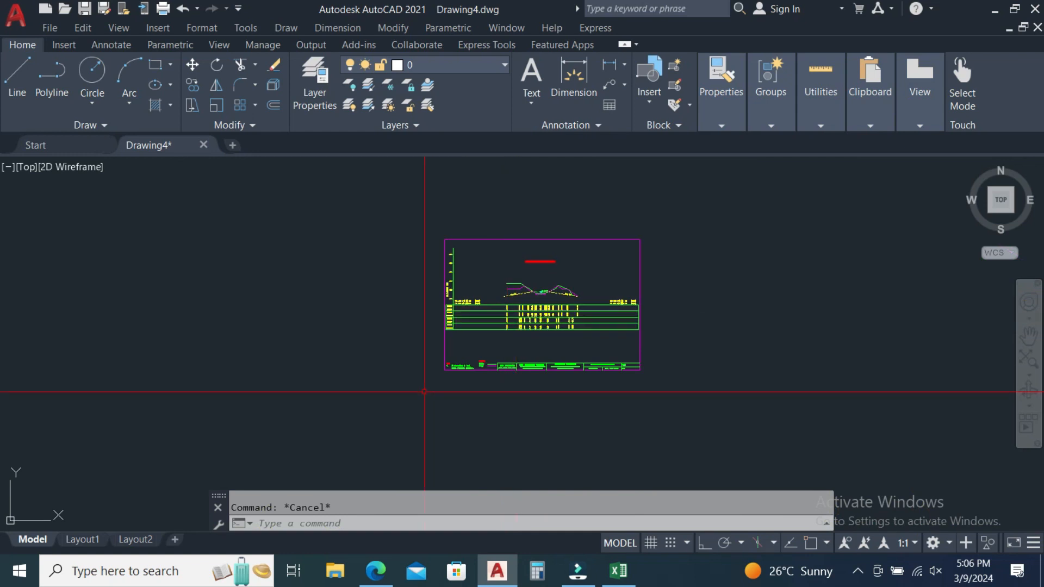
Step: Switch to File Explorer and browse to the AutoCAD 2021 folder under Program Files\Autodesk on Local Disk (C:)
left_click(336, 579)
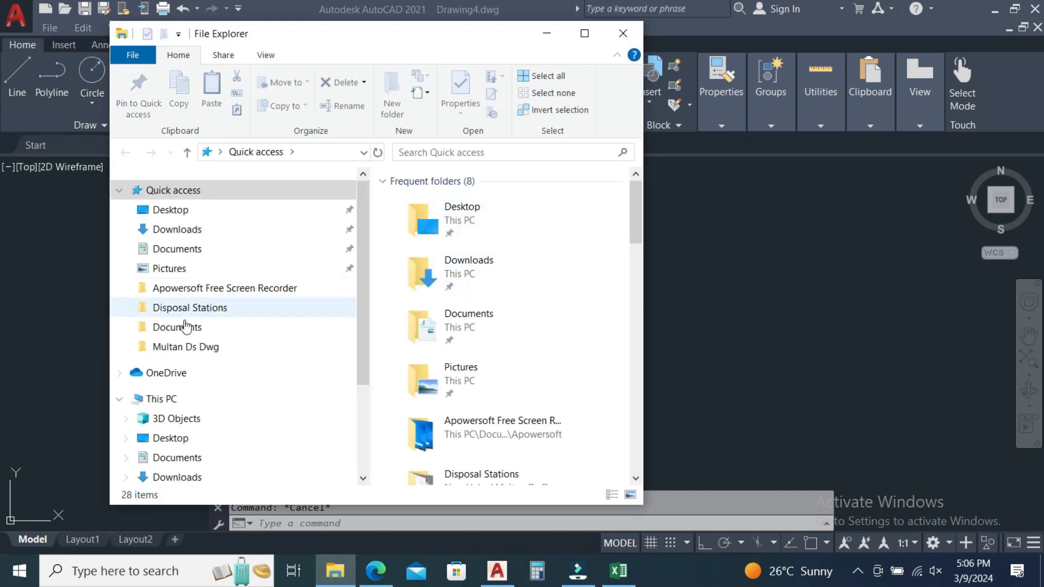
scroll(227, 346, "down", 3)
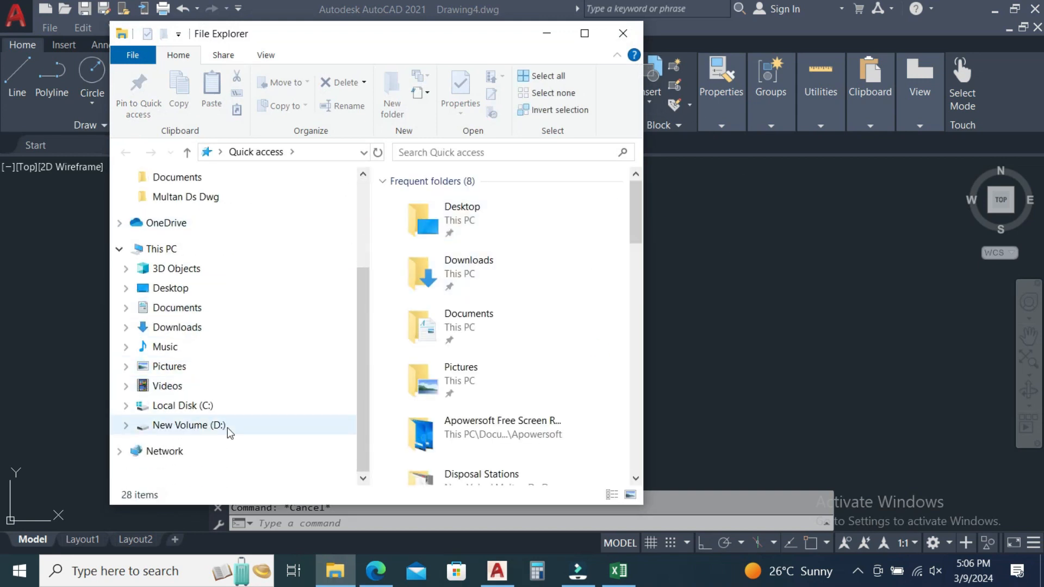
left_click(190, 406)
double_click(445, 290)
scroll(528, 385, "down", 3)
scroll(527, 385, "up", 3)
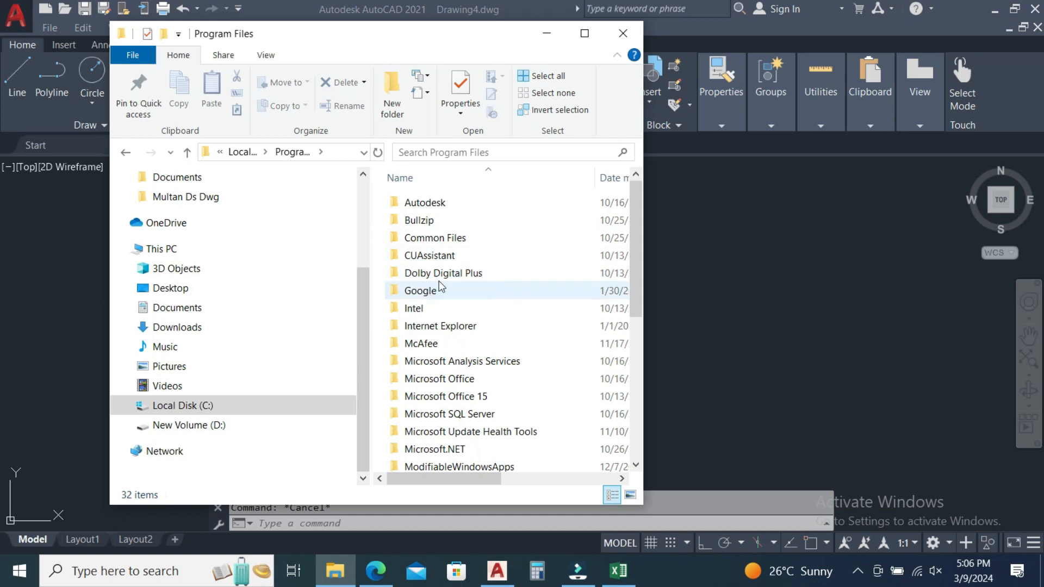
double_click(424, 203)
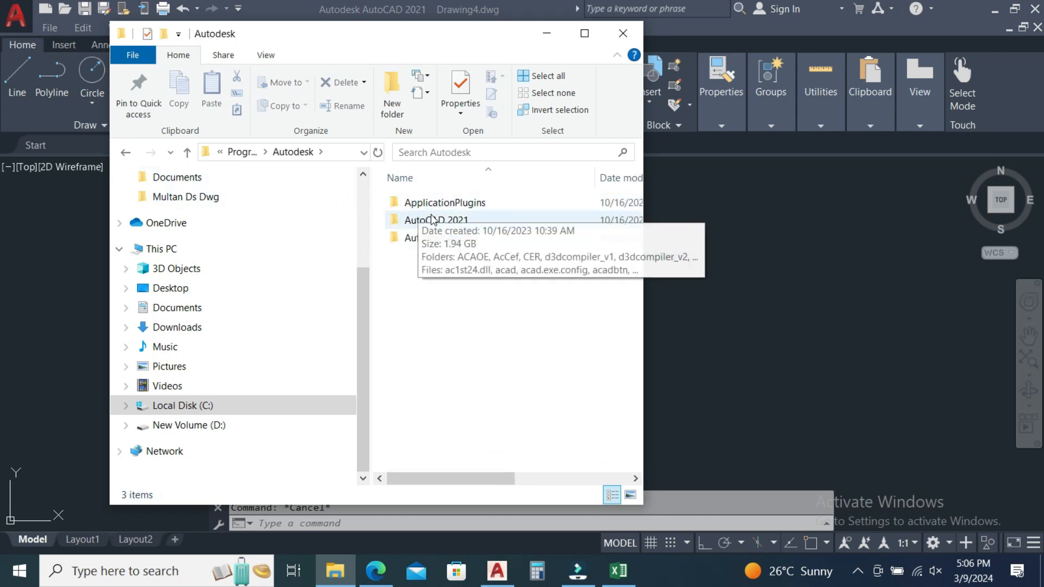
double_click(440, 223)
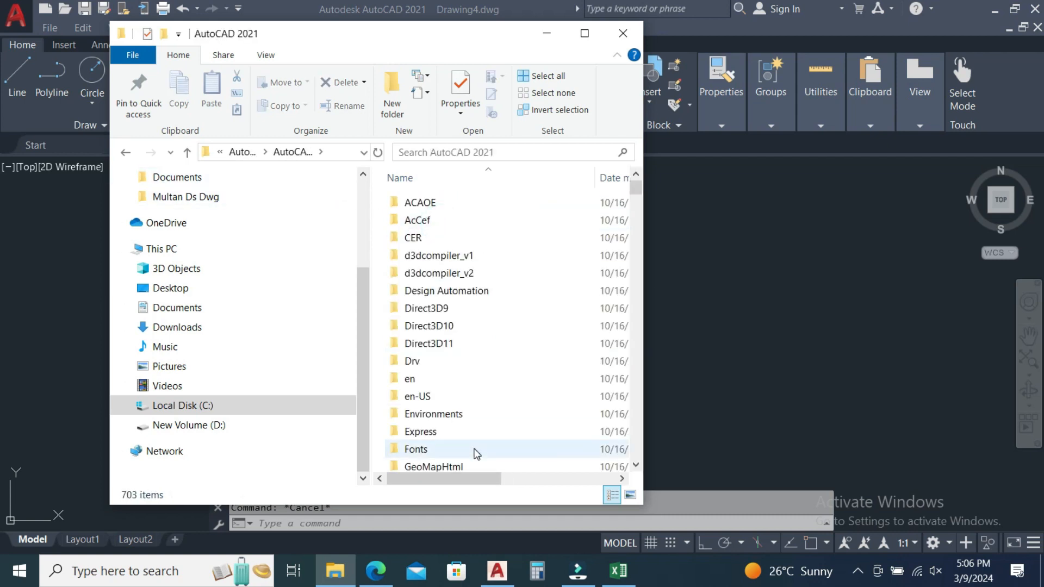
Step: Find and open the Support folder inside the AutoCAD 2021 installation folder
scroll(466, 397, "down", 8)
scroll(467, 398, "down", 1)
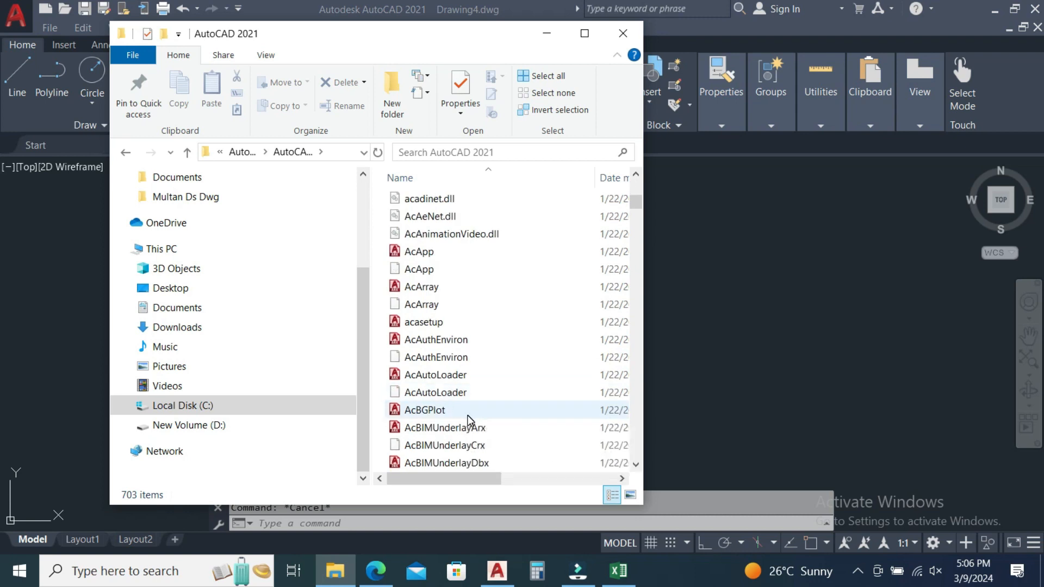
scroll(470, 421, "up", 5)
left_click(430, 250)
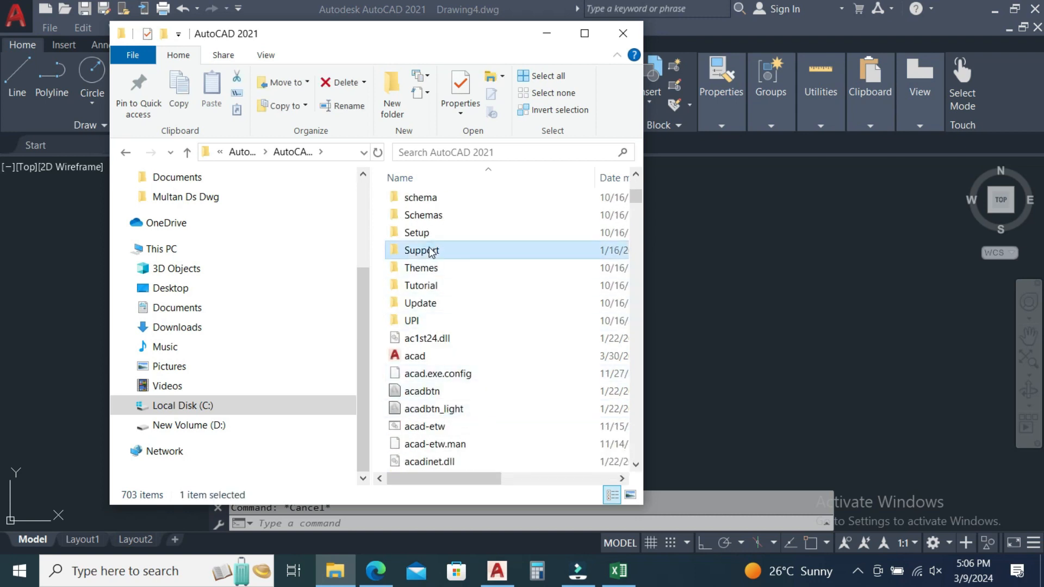
double_click(431, 251)
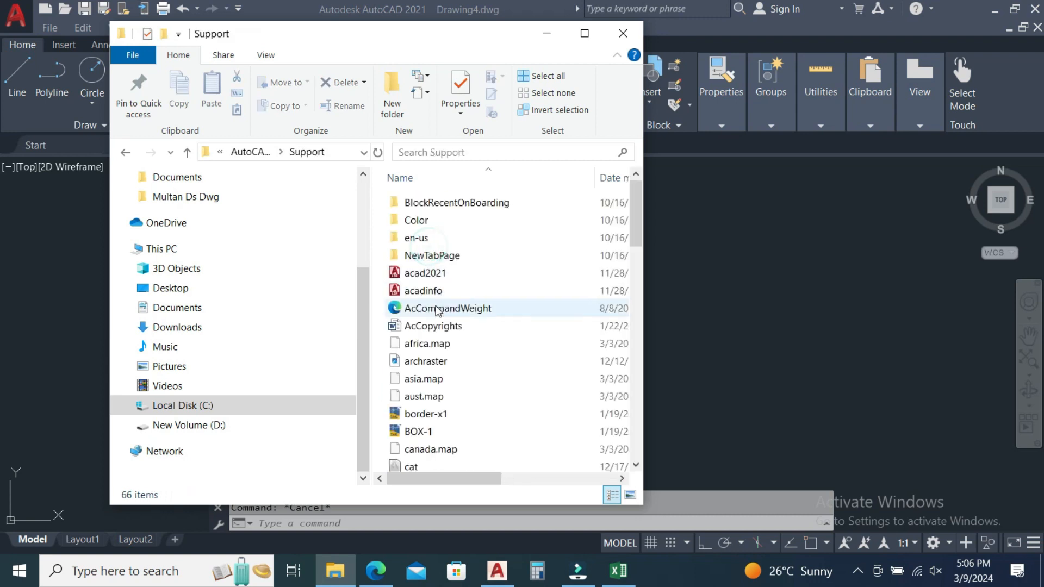
Step: Locate the block drawing files border-x1, BOX-1 and Wmark in the Support folder, selecting each one
left_click(451, 416)
scroll(449, 416, "down", 2)
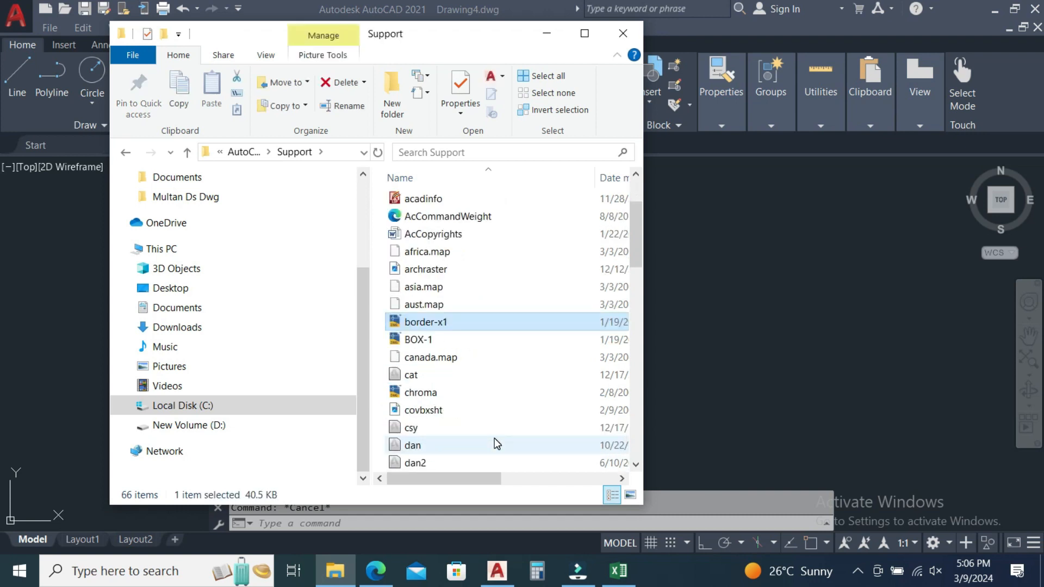
left_click(420, 338)
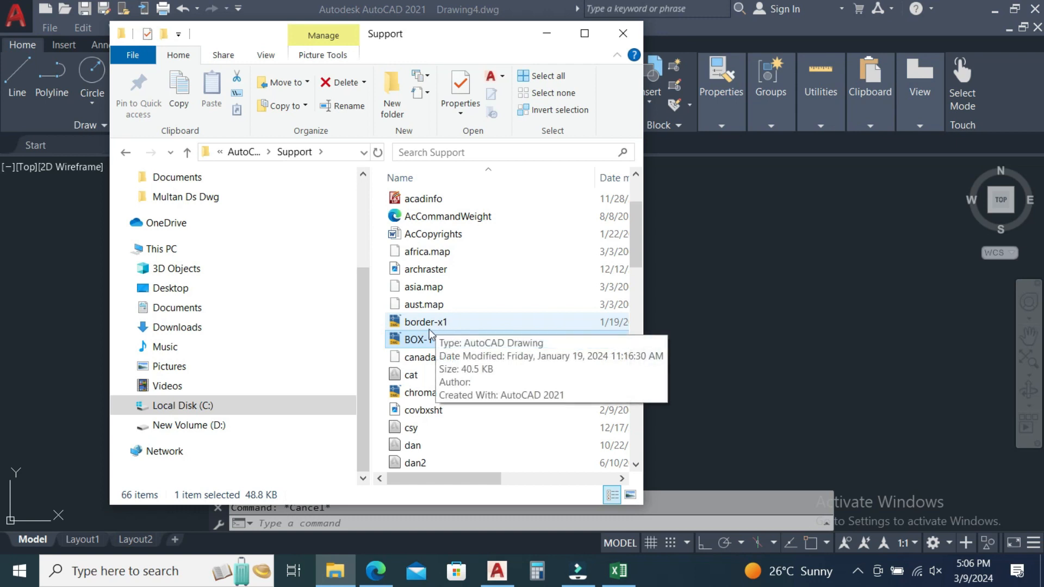
scroll(465, 411, "down", 12)
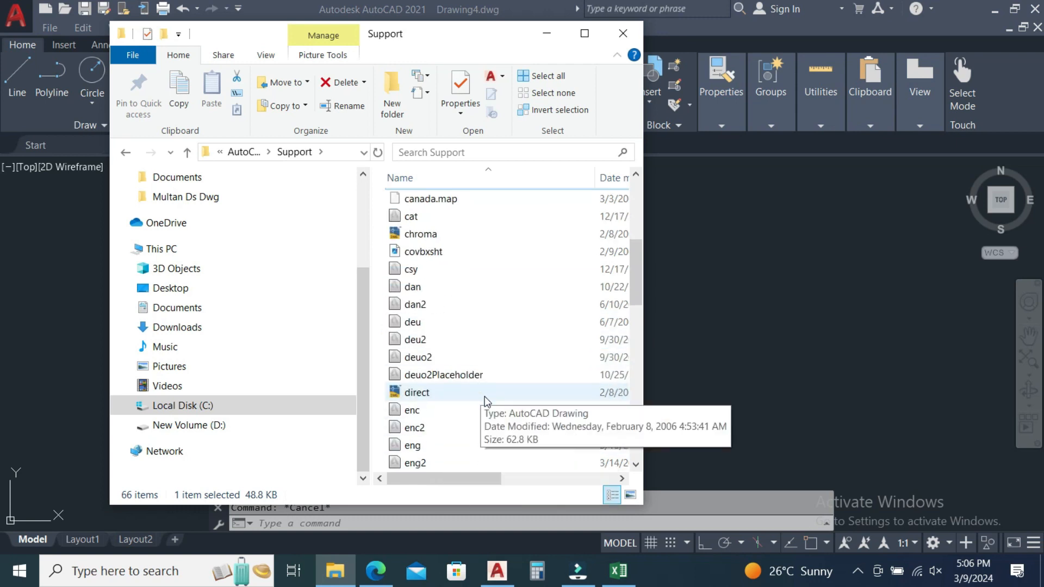
scroll(472, 420, "down", 3)
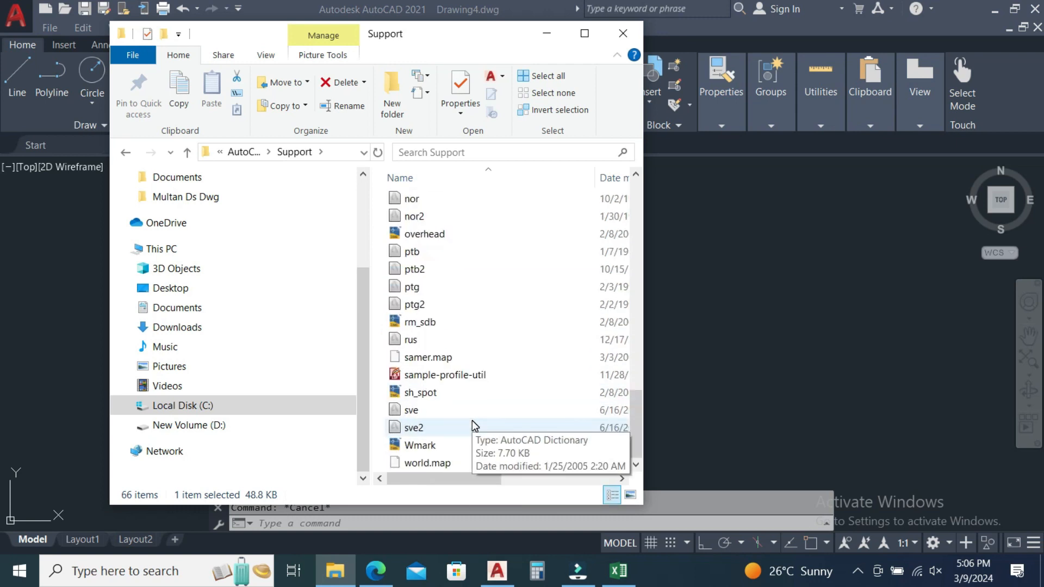
left_click(428, 446)
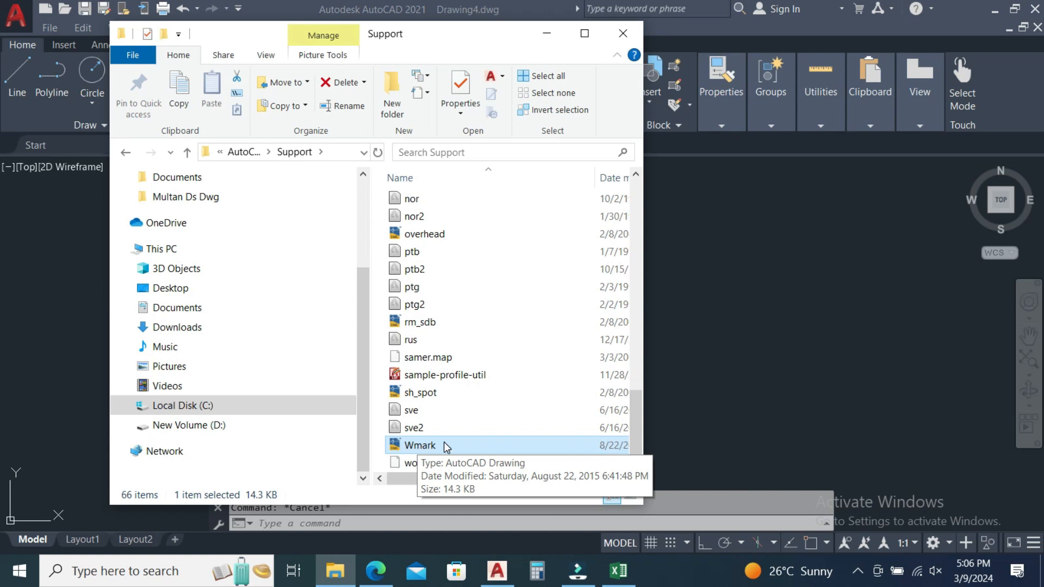
Step: Select border-x1 and BOX-1 together with Wmark in the Support folder and copy the three drawing files
scroll(500, 368, "up", 4)
scroll(497, 348, "up", 6)
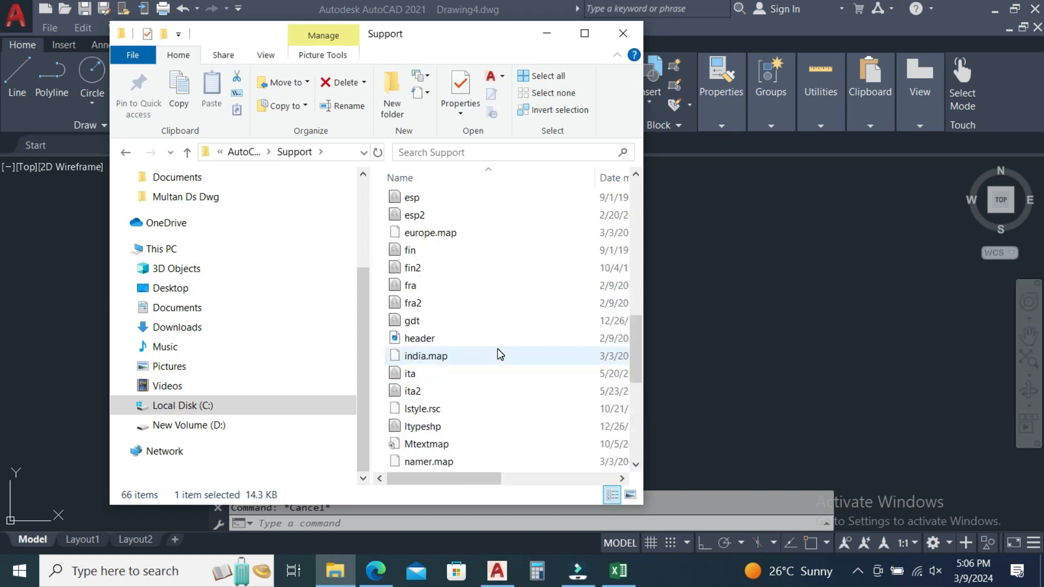
scroll(497, 348, "up", 3)
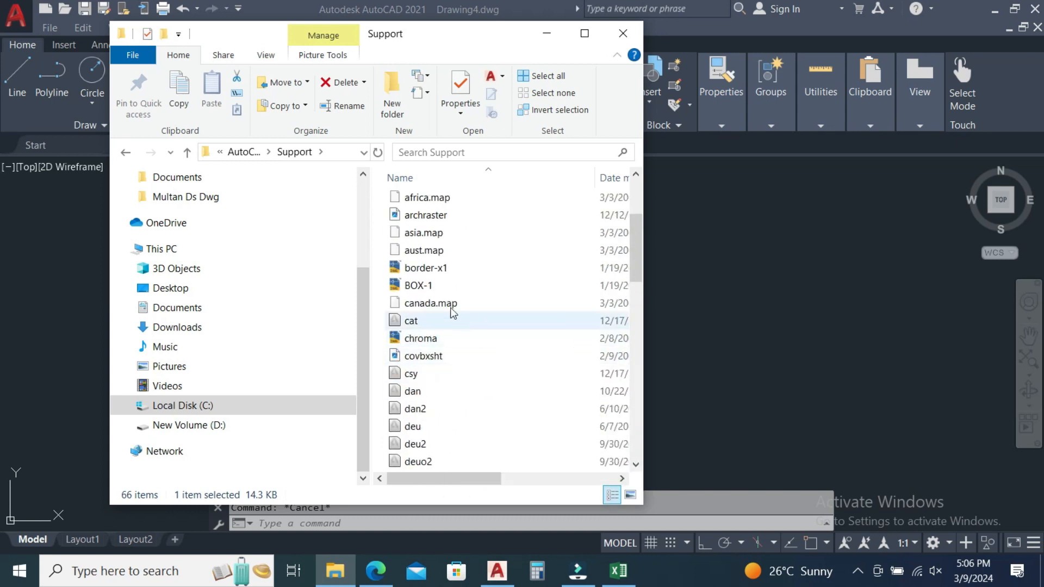
left_click(422, 284, "ctrl")
left_click(425, 272, "ctrl")
right_click(423, 275)
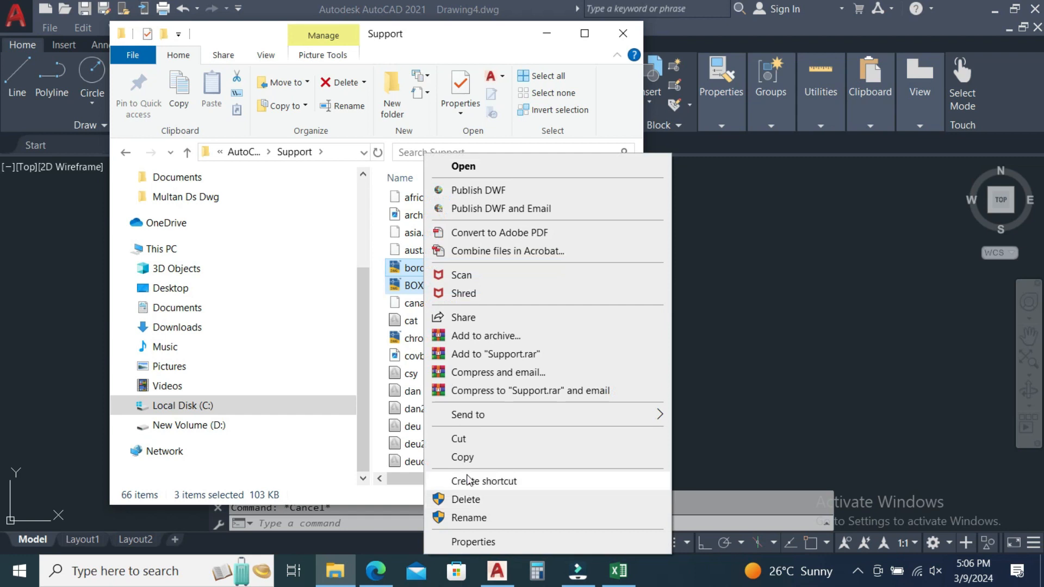
left_click(467, 454)
Step: Switch to the Windows desktop and paste the copied block drawing files there
left_click(546, 37)
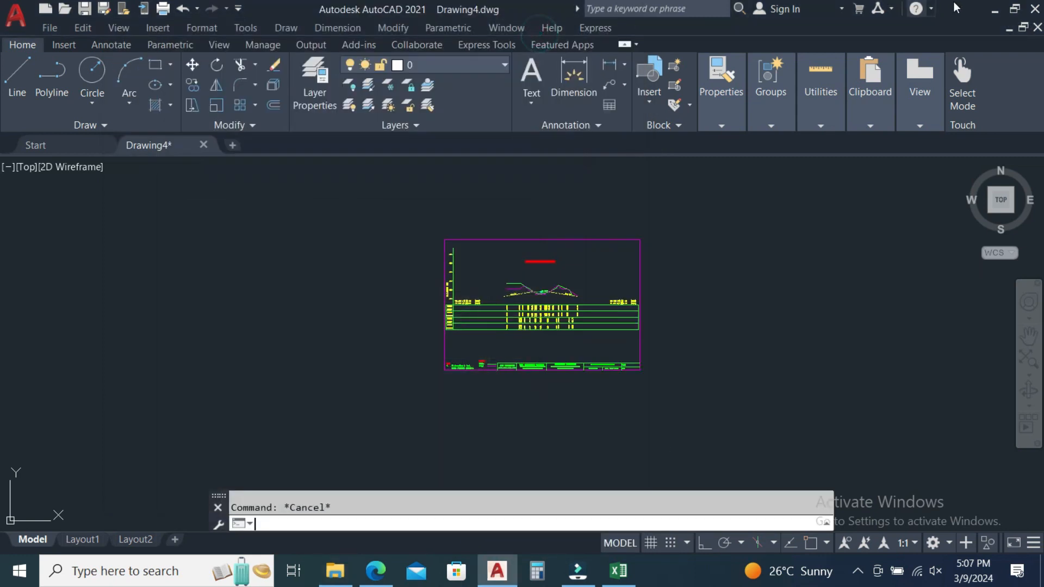
left_click(994, 11)
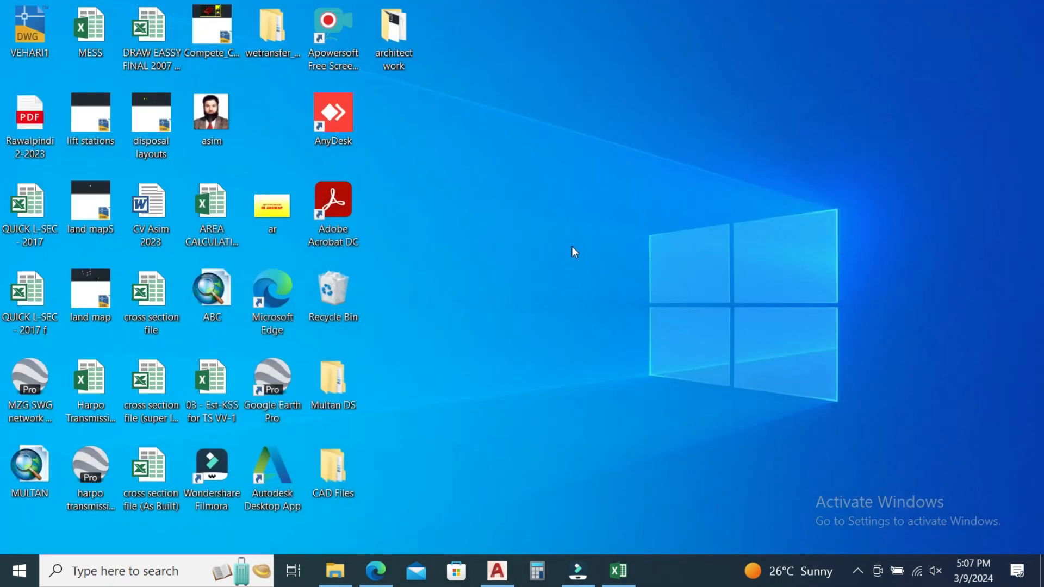
right_click(573, 248)
left_click(611, 318)
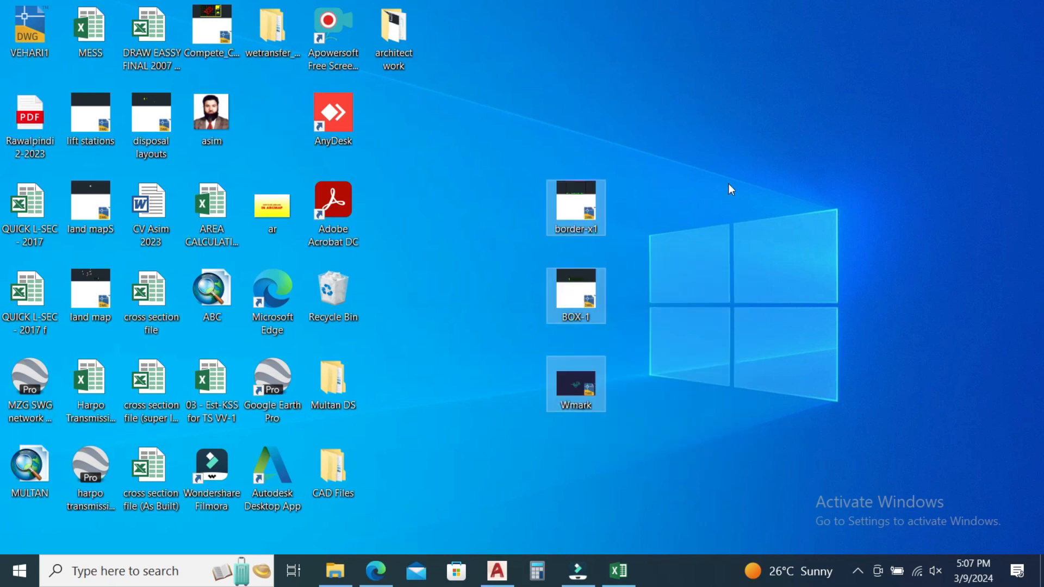
left_click(699, 264)
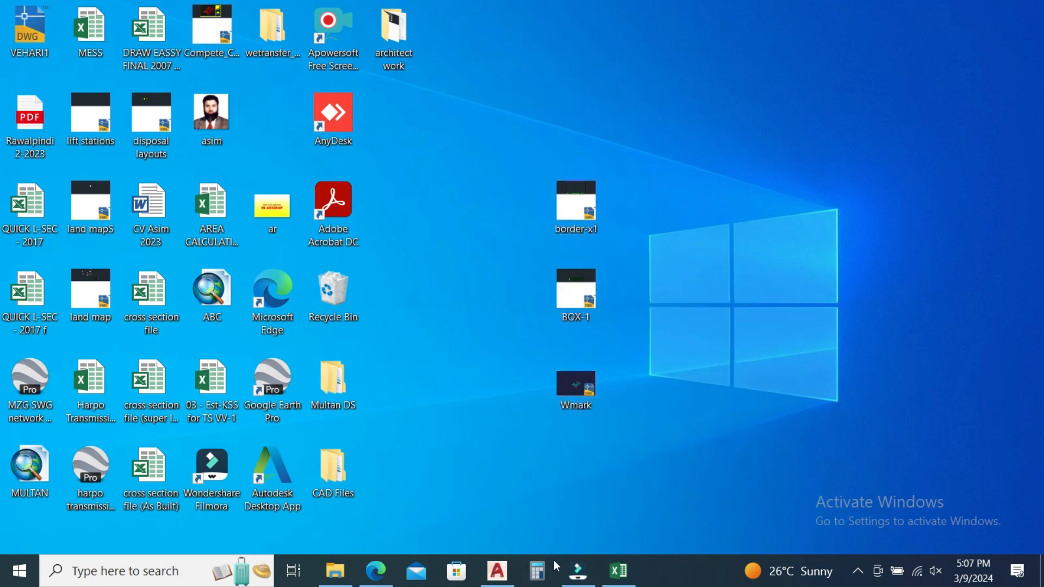
Step: Switch back to AutoCAD and open the border-x1 drawing from the Desktop
left_click(498, 571)
left_click(61, 19)
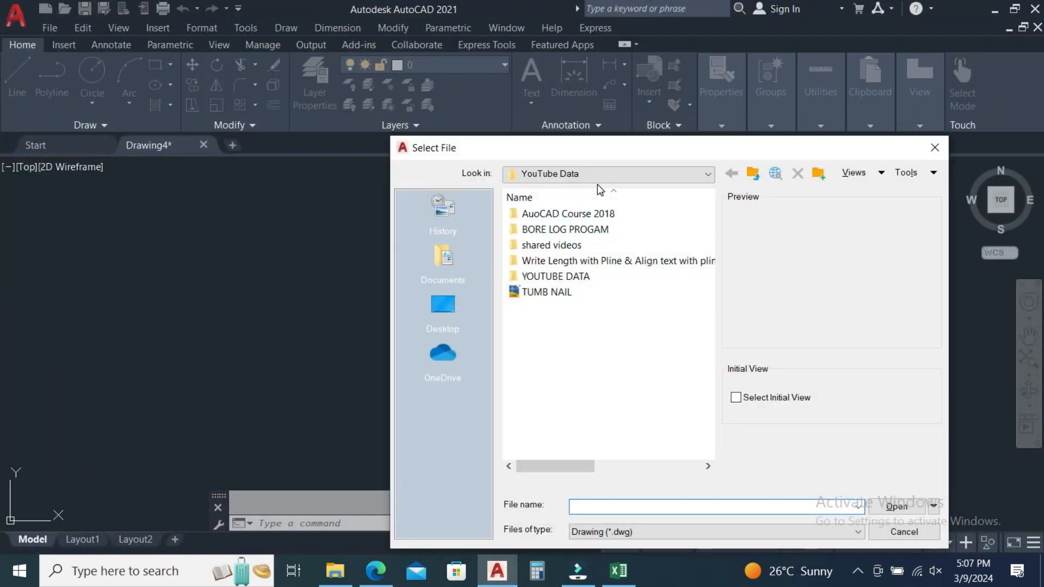
left_click(602, 177)
left_click(576, 189)
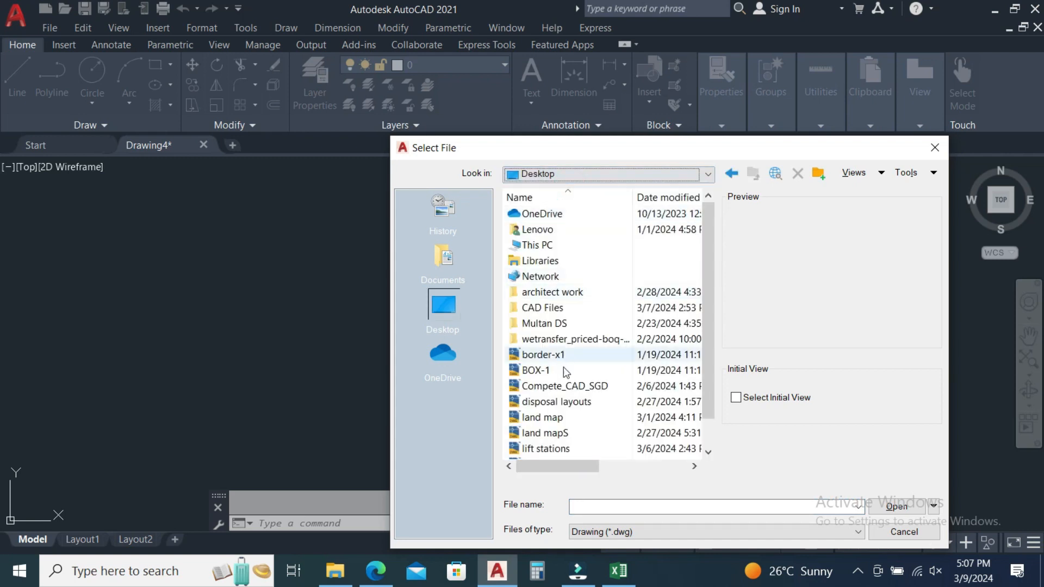
left_click(543, 356)
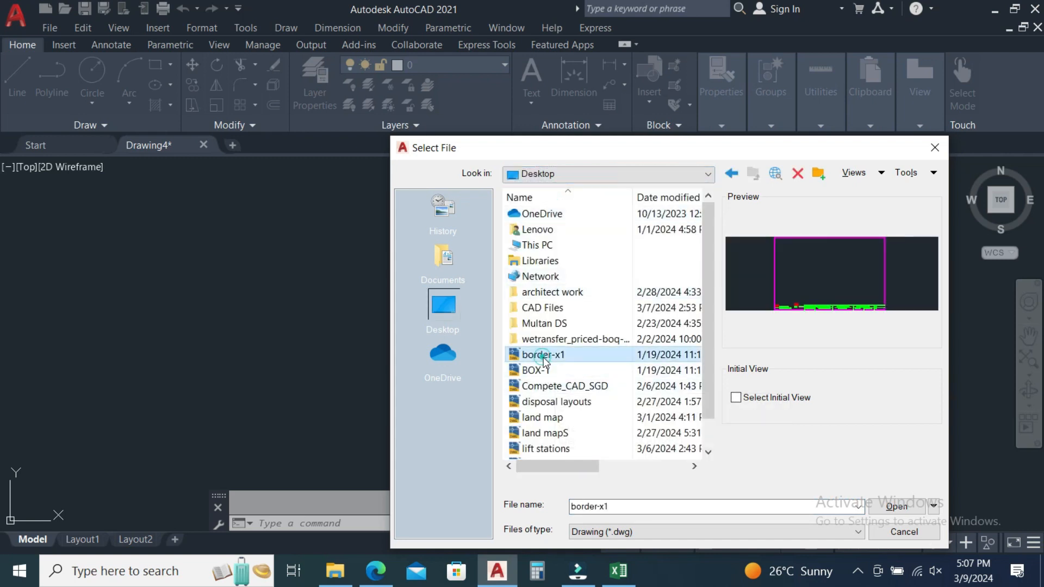
left_click(900, 507)
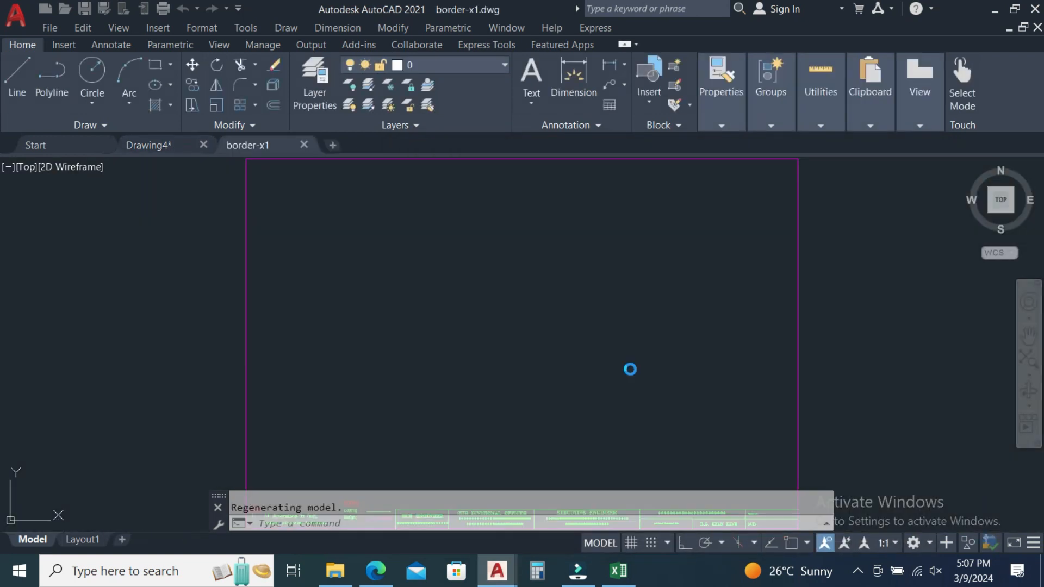
Step: Inspect the sheet frame in border-x1 by selecting its outline, and clear the selection
scroll(495, 201, "down", 4)
scroll(549, 301, "up", 4)
left_click(848, 295)
left_click(653, 321)
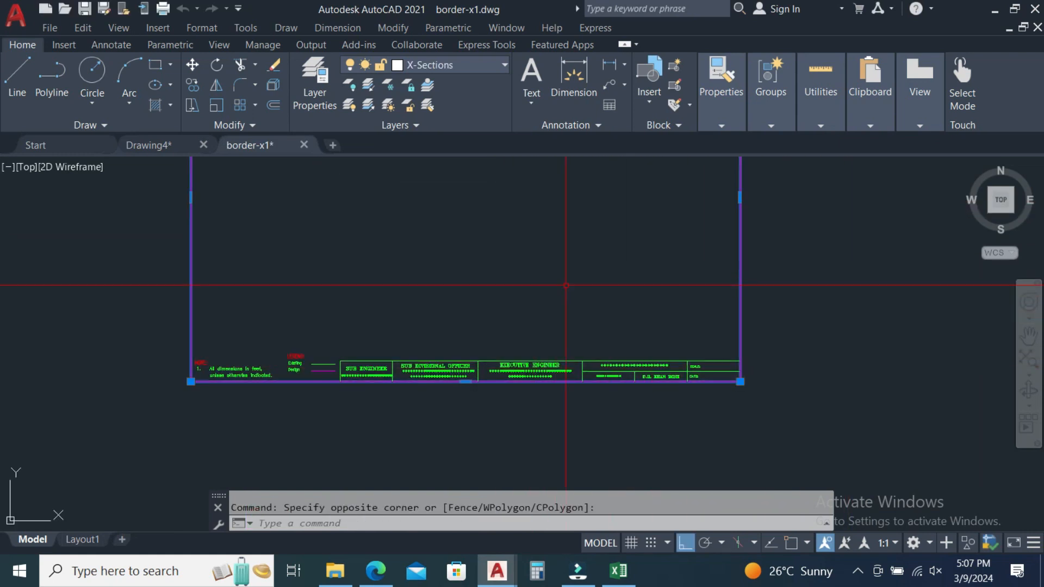
scroll(542, 352, "down", 2)
key("Escape")
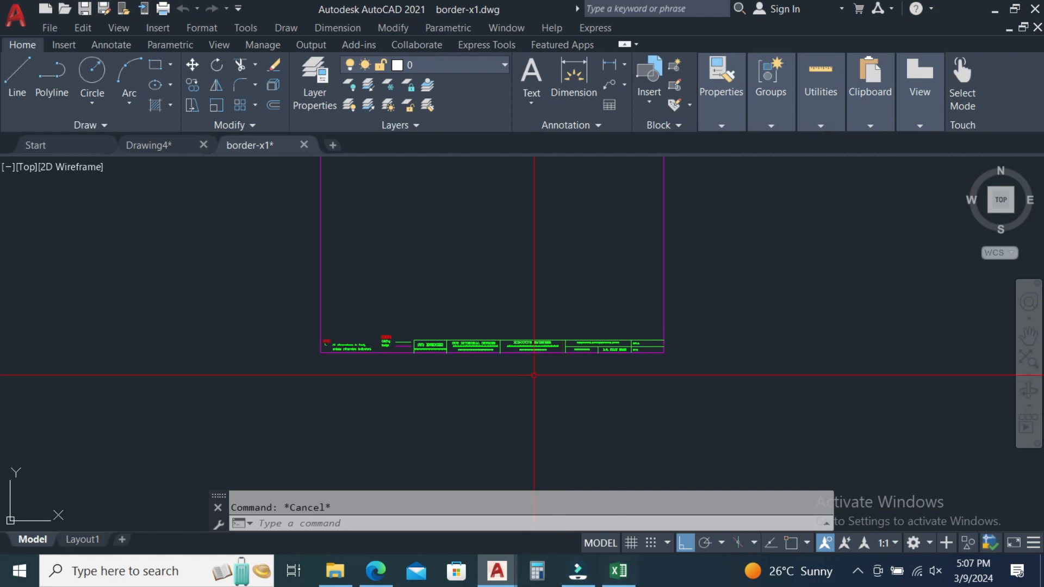
Step: Compare the title block strip in Drawing4 with the one in the border-x1 drawing
left_click(158, 144)
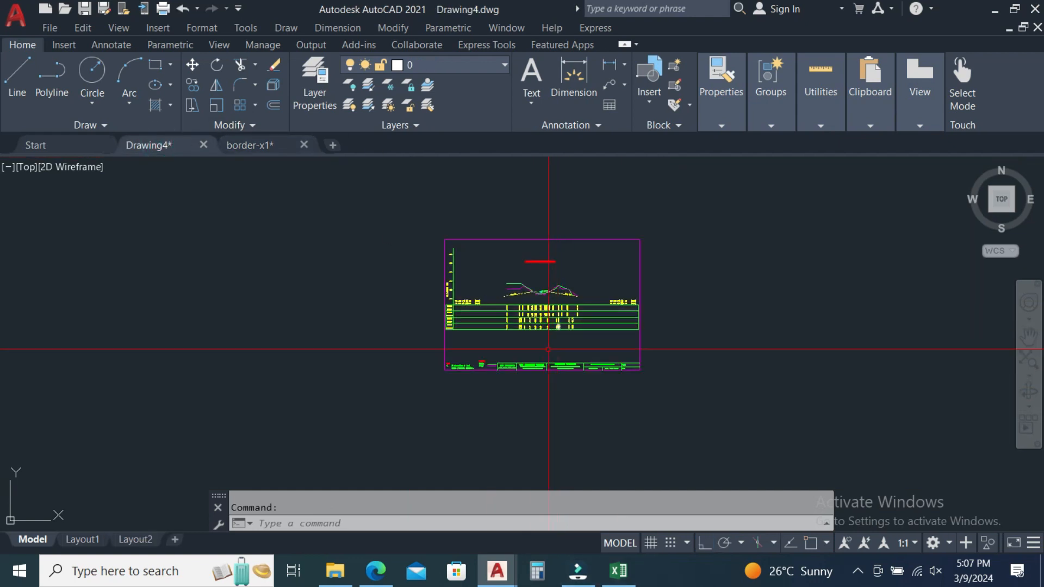
scroll(586, 365, "up", 5)
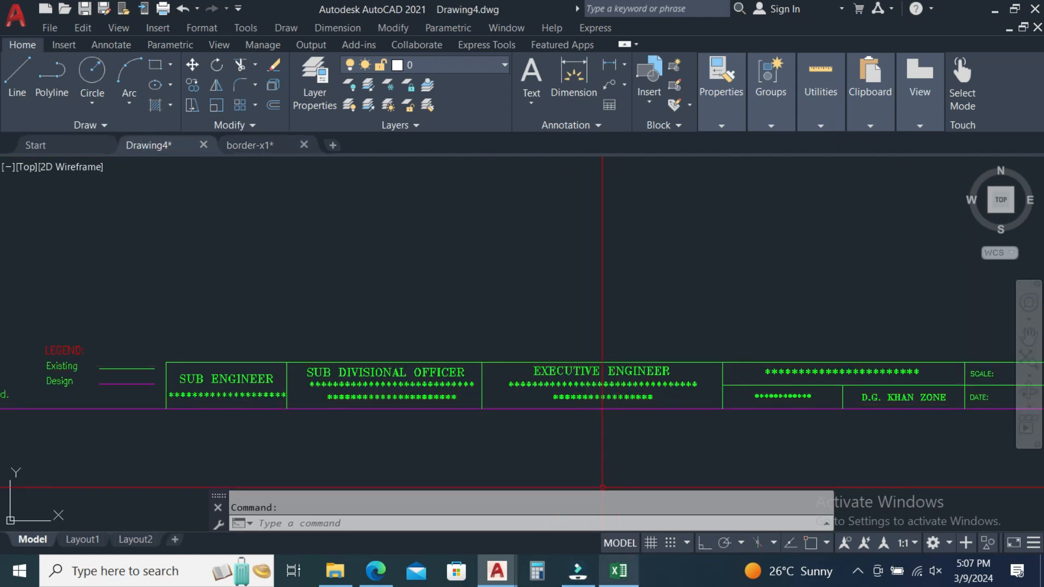
left_click(282, 146)
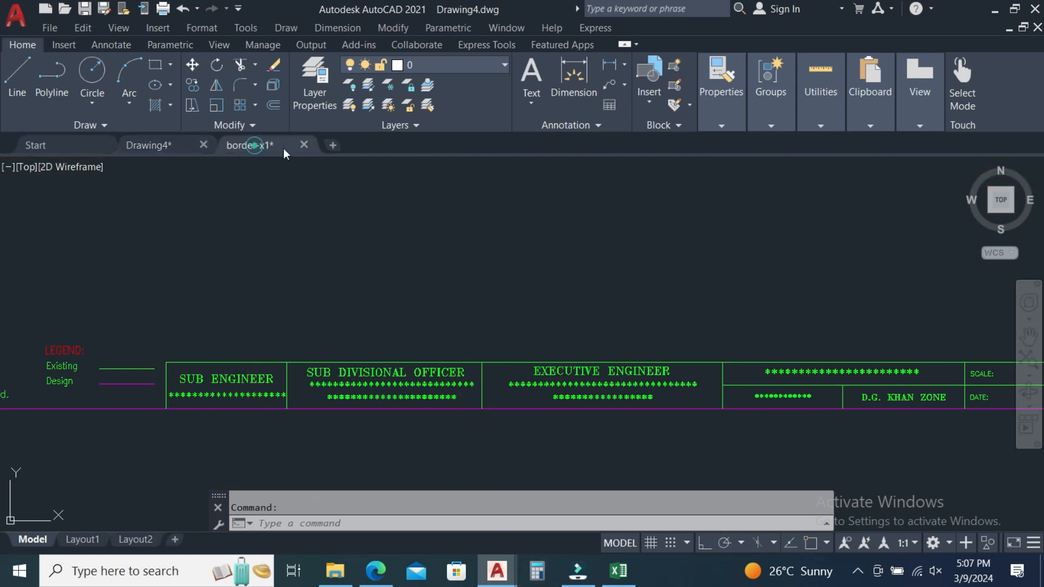
scroll(526, 344, "up", 8)
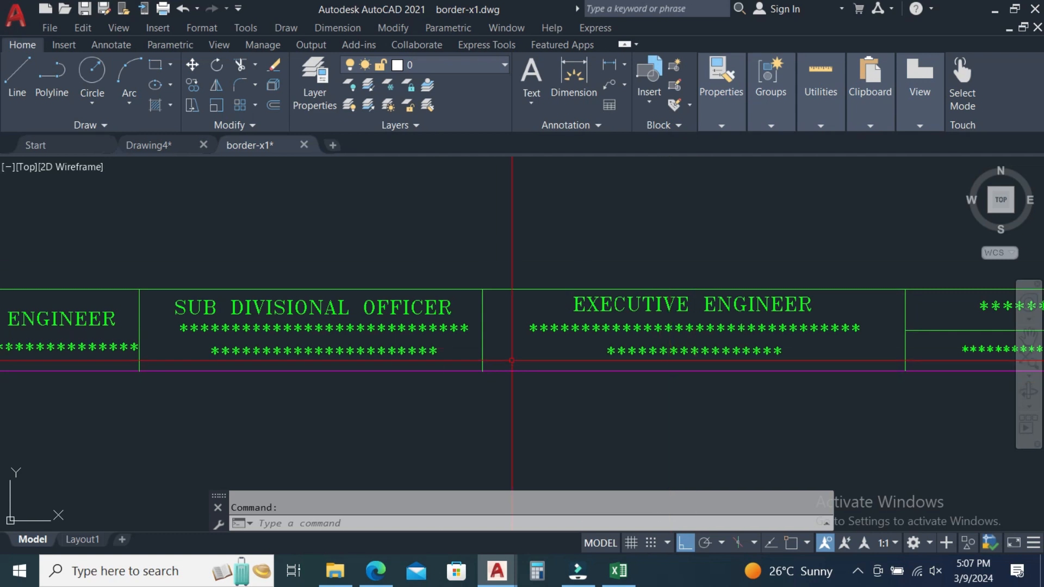
scroll(512, 360, "down", 6)
scroll(555, 407, "up", 2)
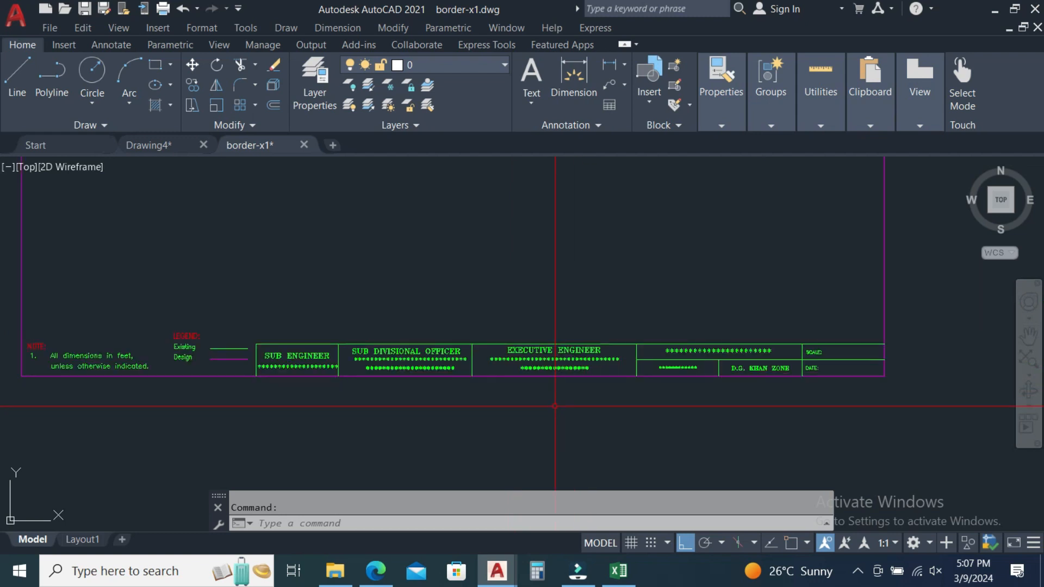
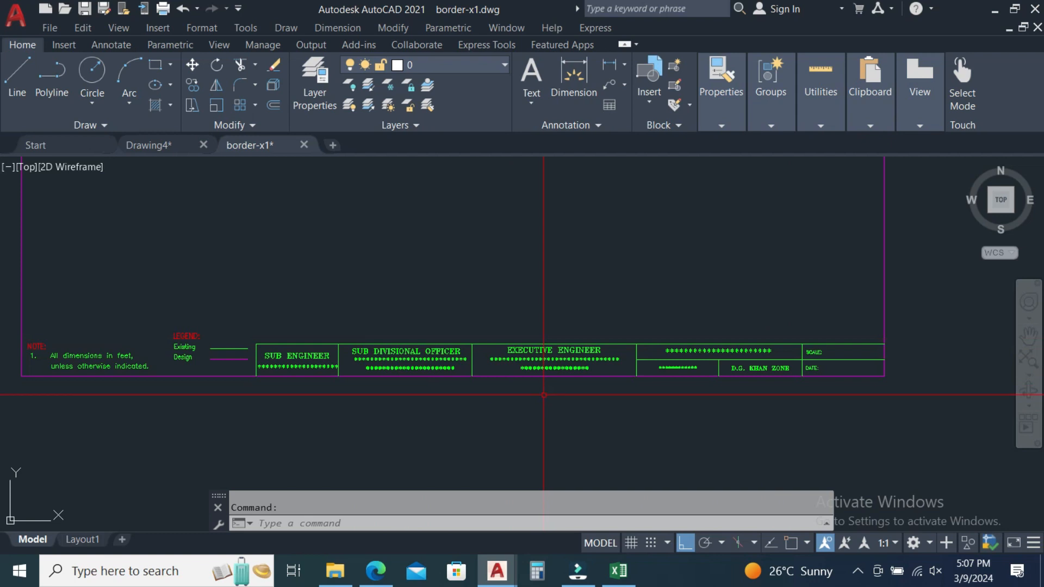
Step: Examine the placeholder text under EXECUTIVE ENGINEER and the SCALE and DATE cells in the border-x1 title block
scroll(580, 362, "up", 2)
left_click(581, 359)
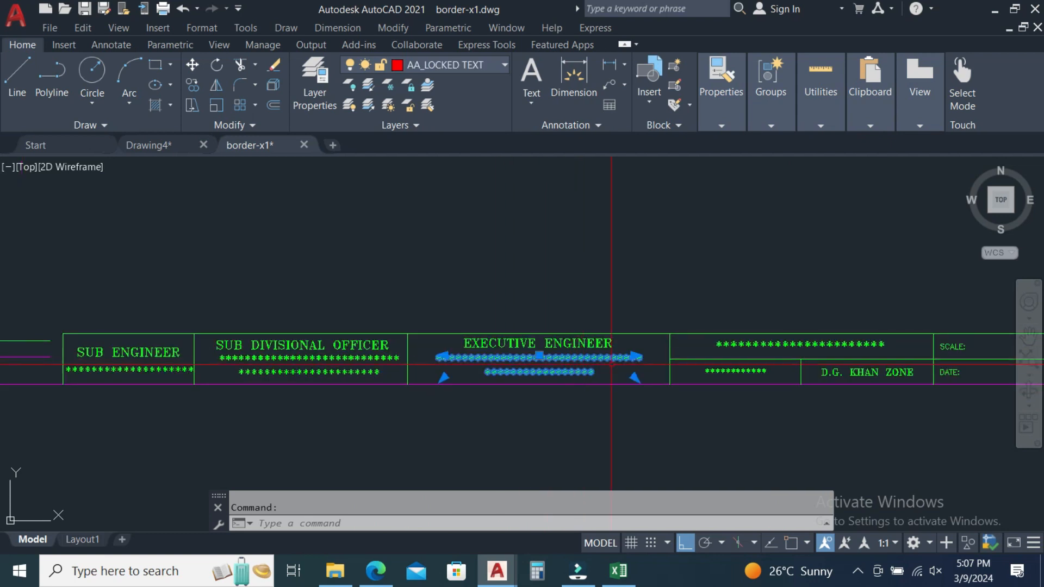
key("Escape")
scroll(464, 450, "down", 3)
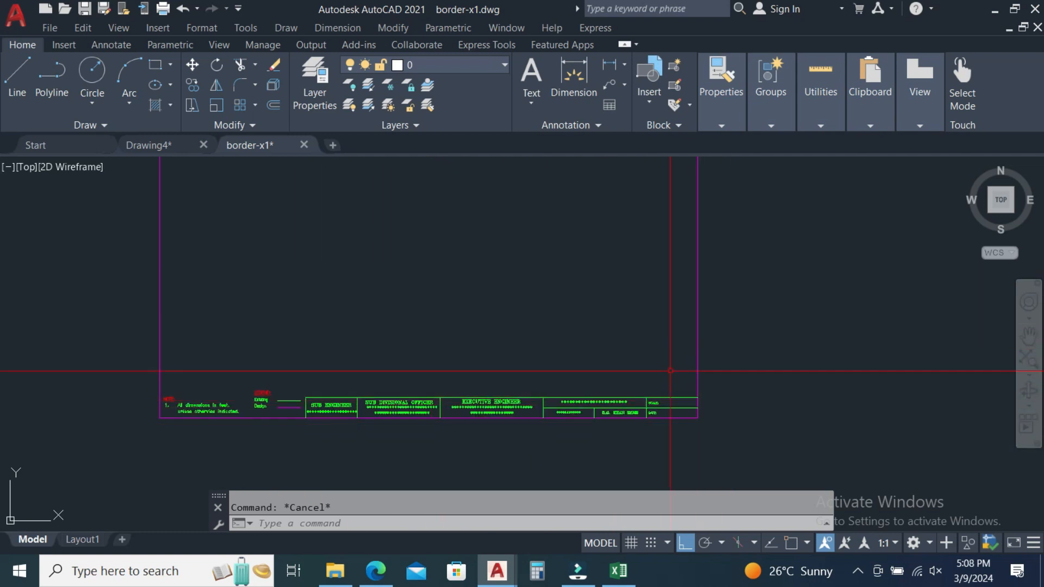
scroll(636, 416, "up", 3)
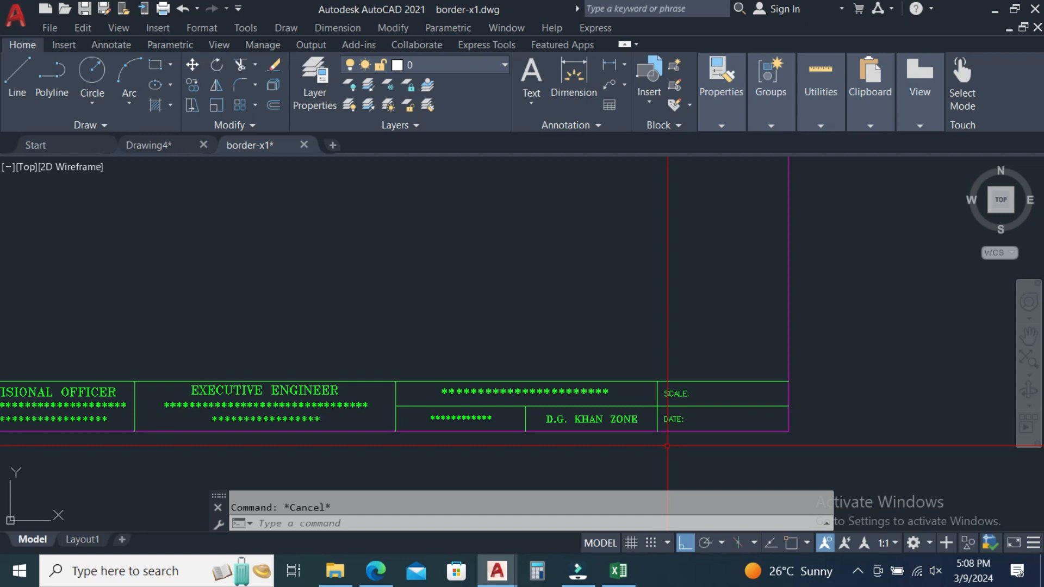
scroll(666, 446, "down", 7)
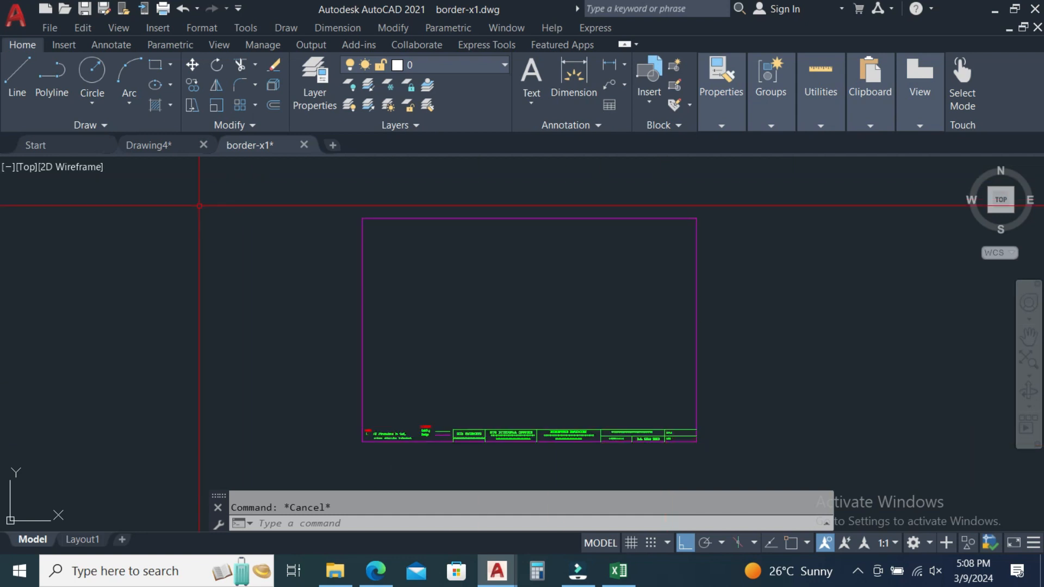
Step: Open the BOX-1 drawing from the Desktop
left_click(64, 10)
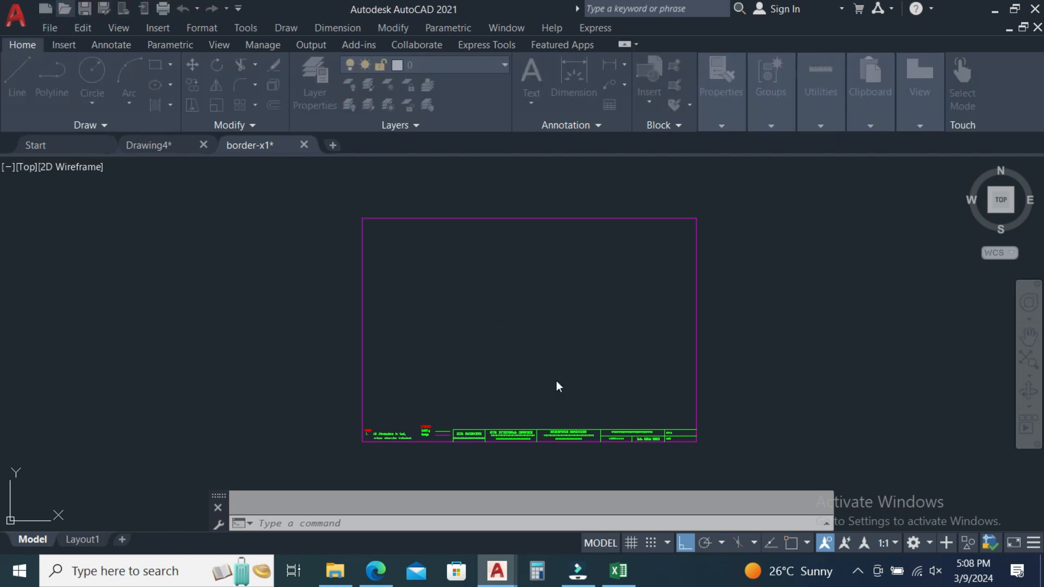
left_click(544, 370)
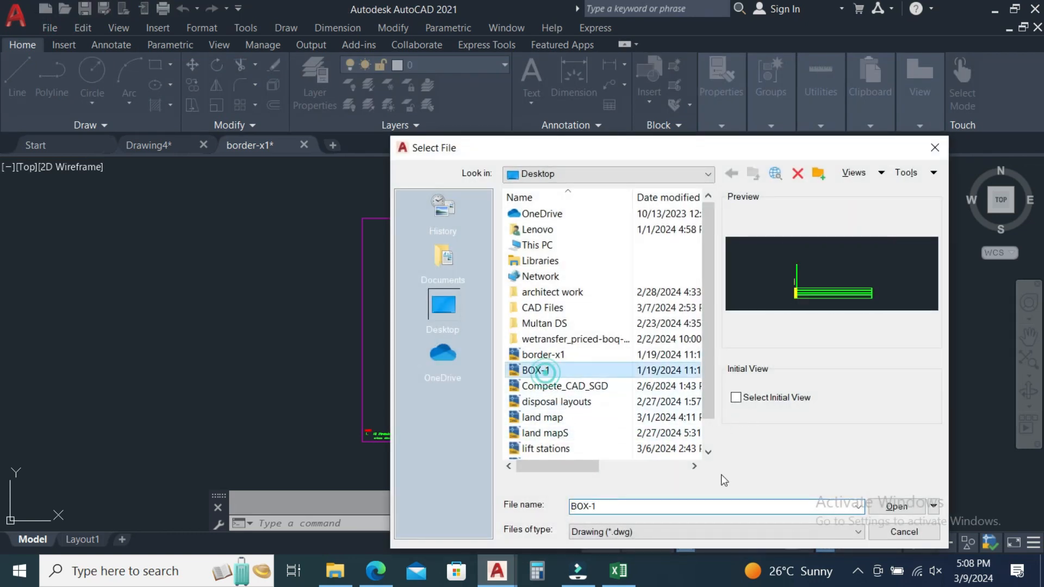
left_click(897, 506)
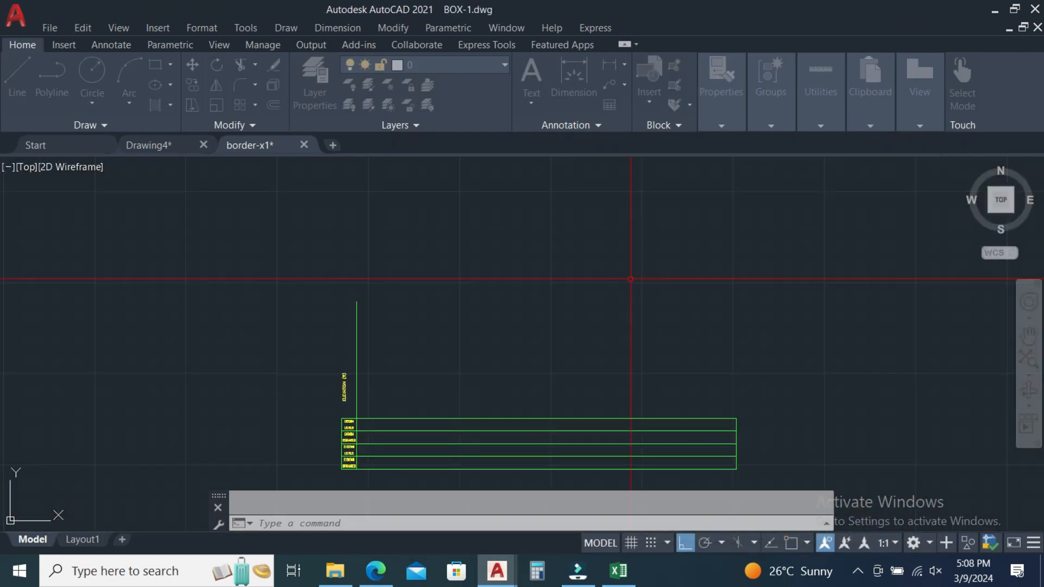
Step: Examine the BOX-1 table's design and existing row labels, select its top row and the whole block, and clear the selection
scroll(381, 467, "up", 5)
scroll(377, 472, "down", 3)
scroll(345, 377, "up", 5)
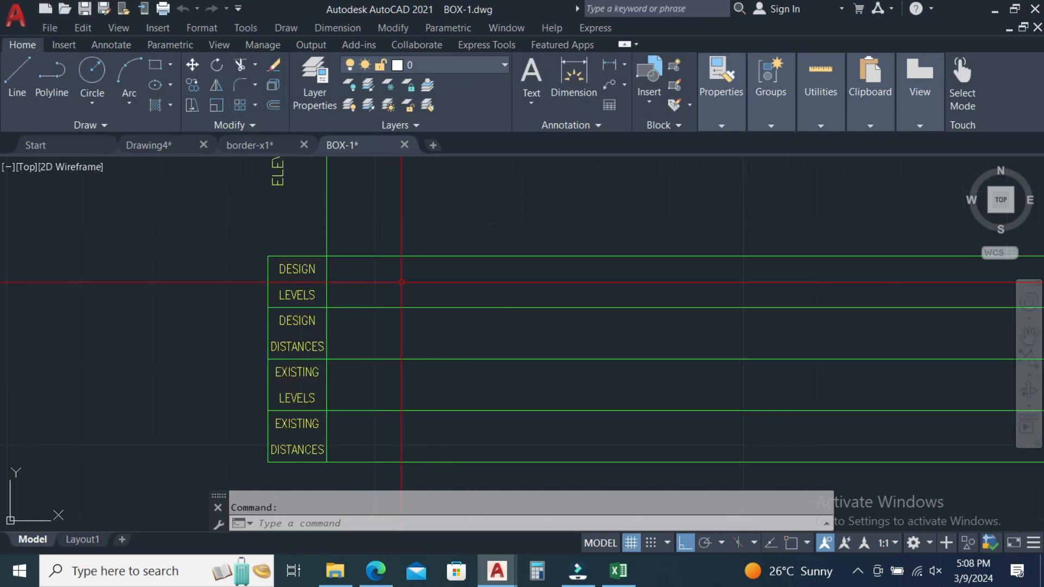
scroll(286, 355, "down", 2)
scroll(253, 381, "down", 4)
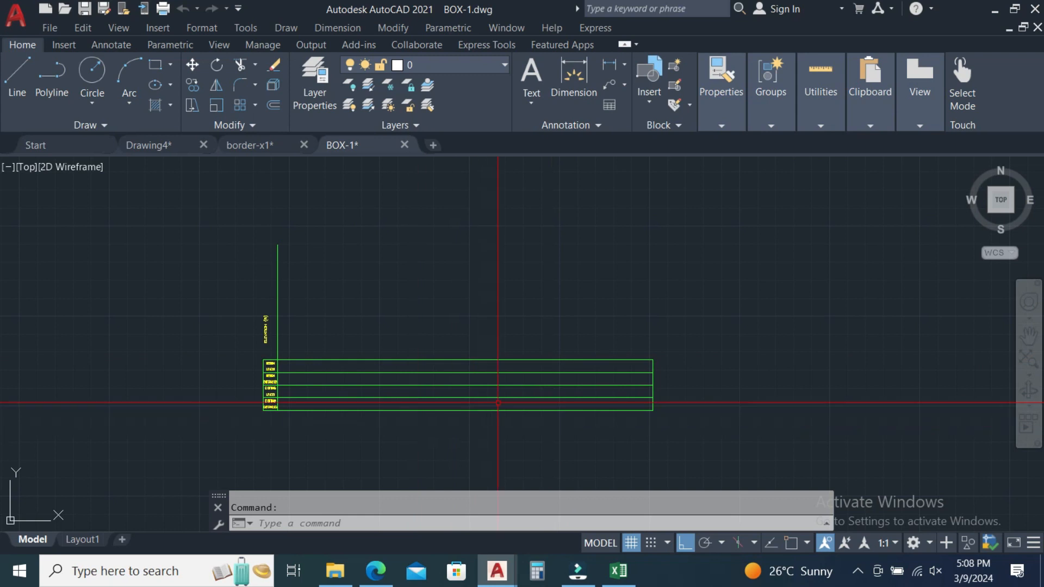
left_click(510, 358)
left_click(478, 376)
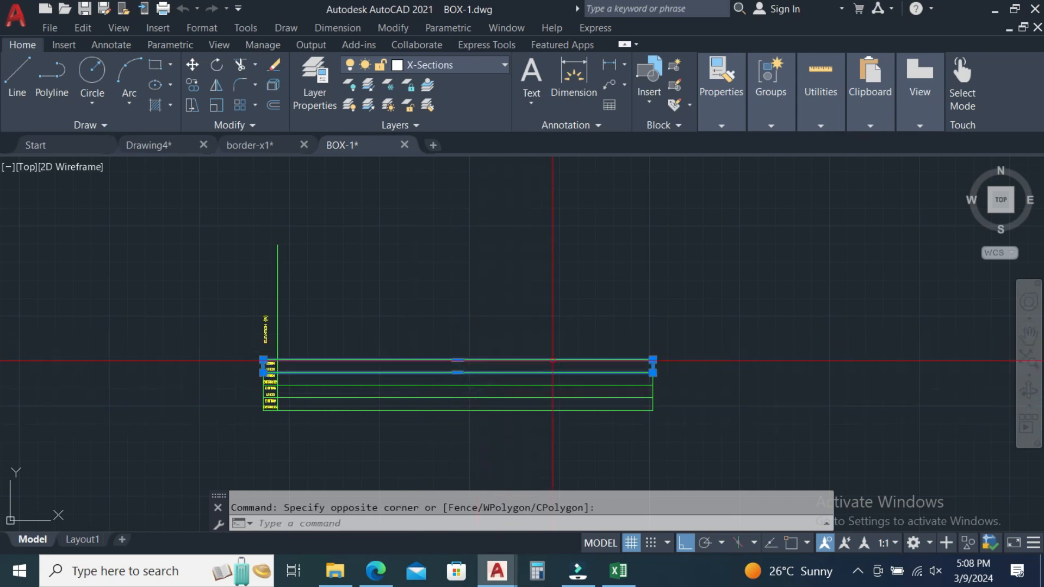
key("Escape")
left_click(745, 214)
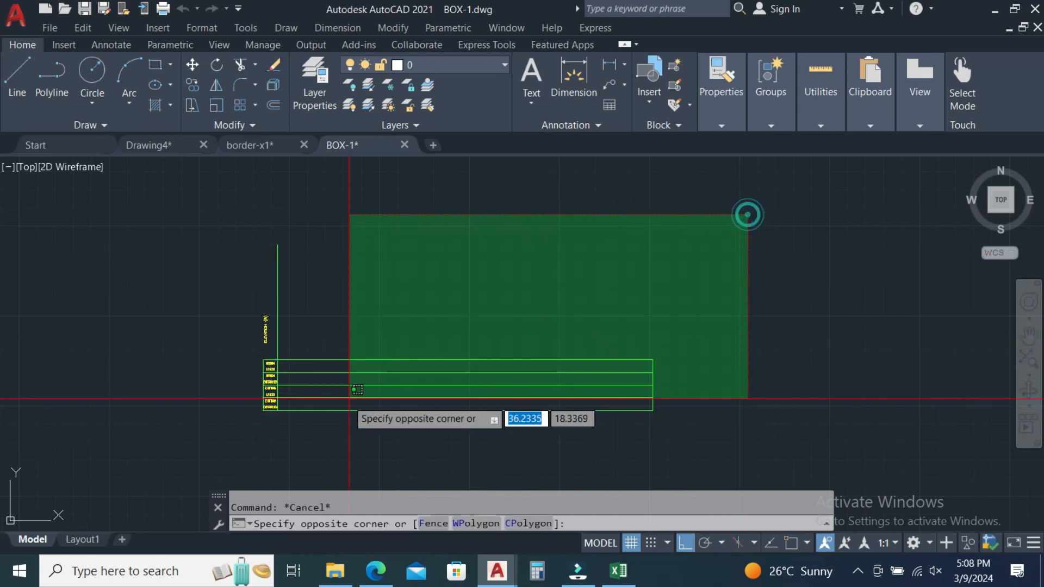
left_click(203, 432)
key("Escape")
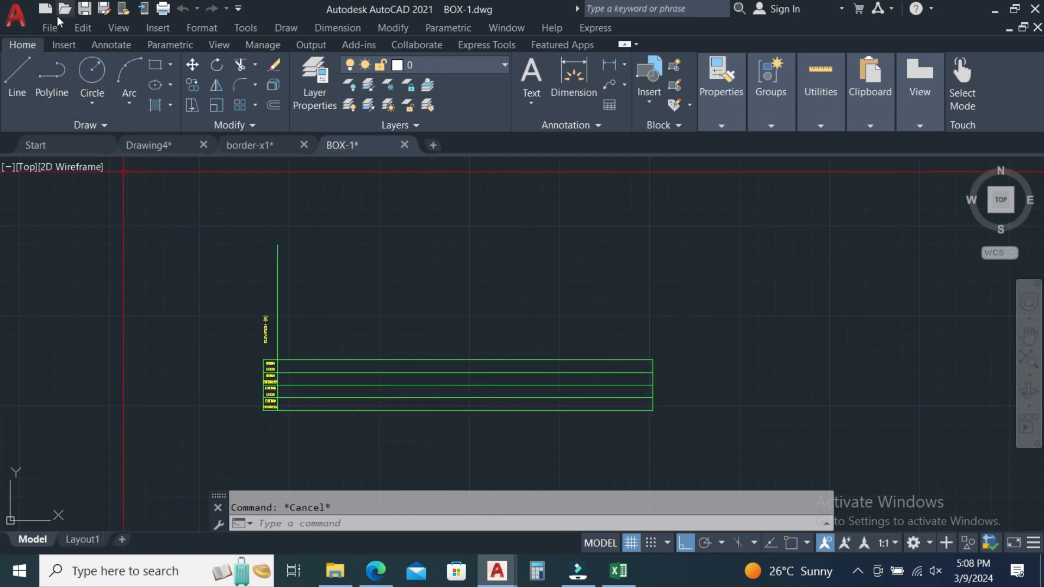
Step: Open the Wmark drawing from the Desktop
key("ctrl+o")
scroll(547, 413, "down", 1)
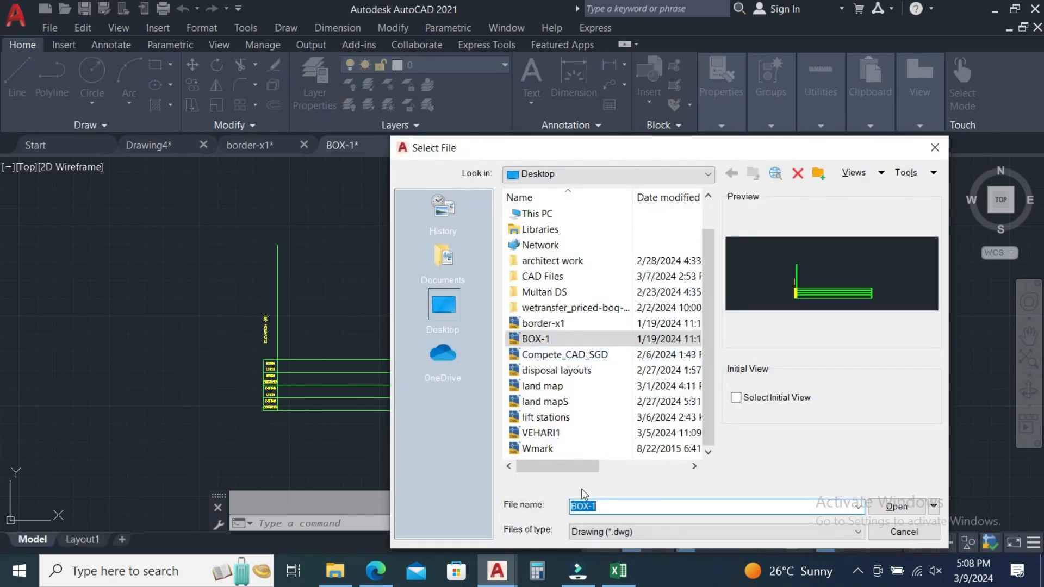
left_click(547, 449)
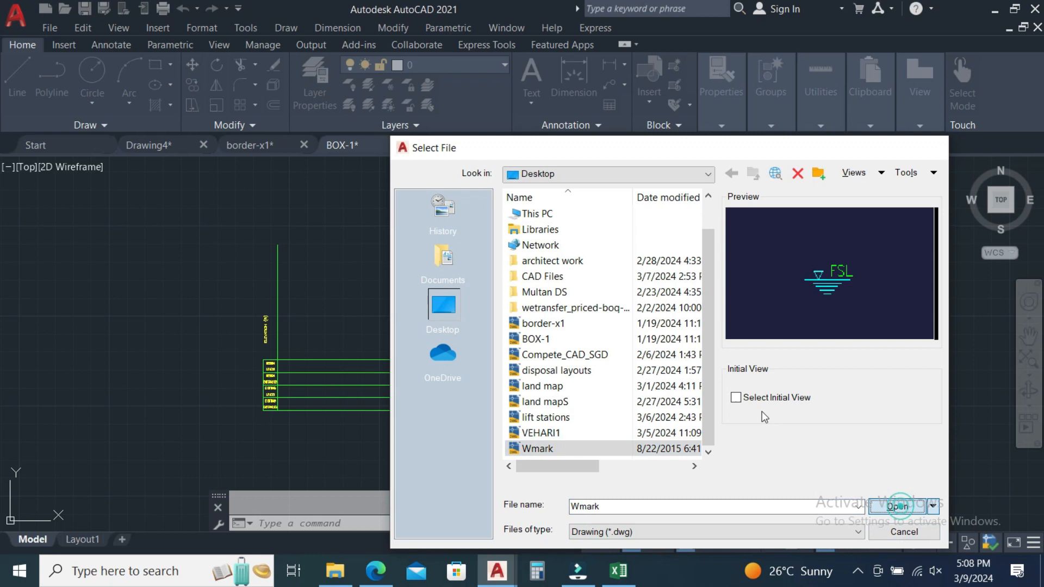
left_click(897, 506)
Step: Inspect the FSL water-level symbol in Wmark by selecting all its objects, and clear the selection
scroll(503, 270, "down", 4)
scroll(509, 333, "up", 4)
key("Escape")
left_click(666, 243)
left_click(382, 390)
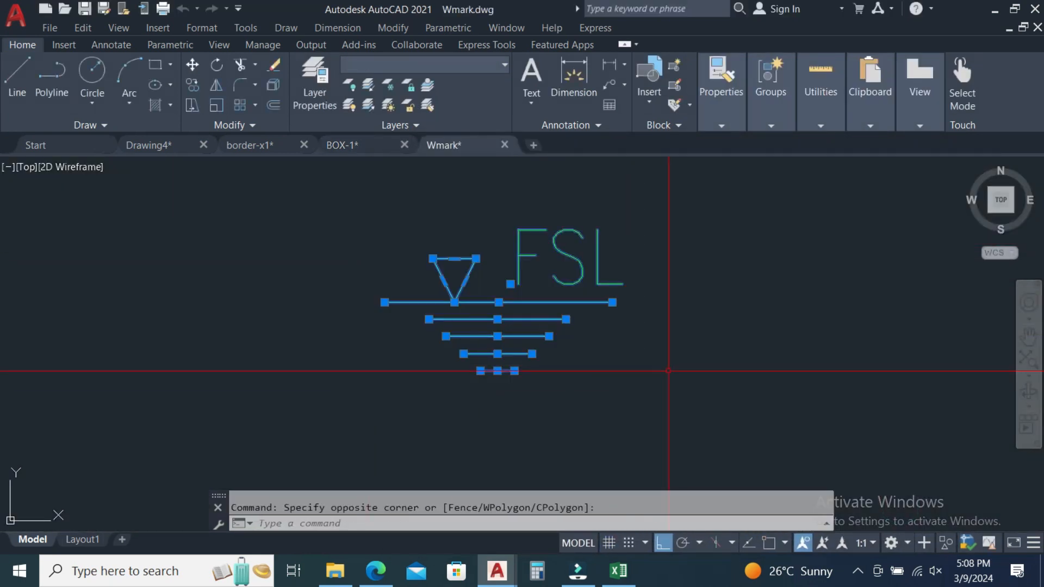
key("Escape")
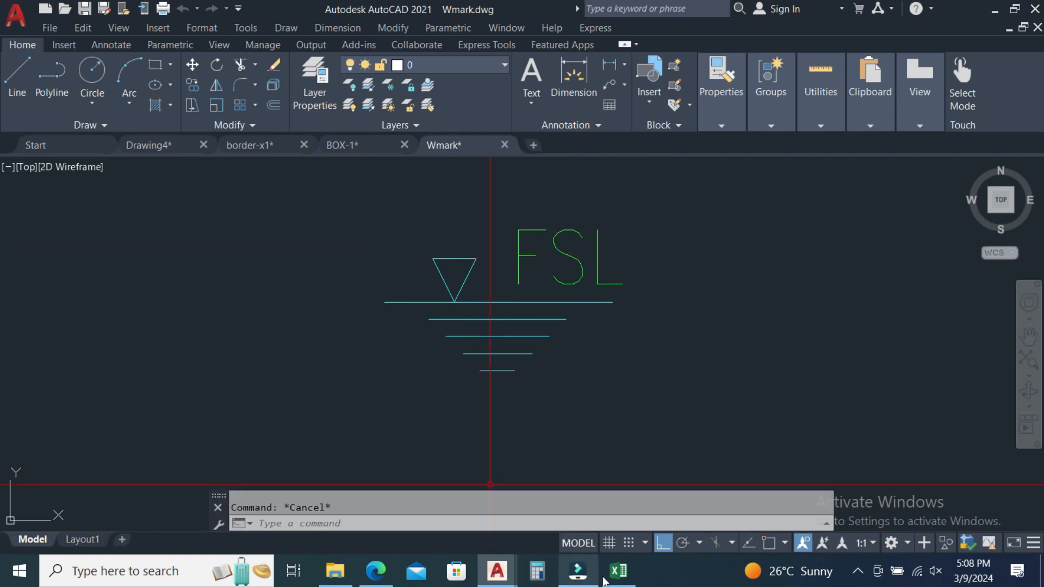
Step: Switch to the Excel cross section file and locate the Border-X1 insert command in column G of the Existing sheet
left_click(618, 571)
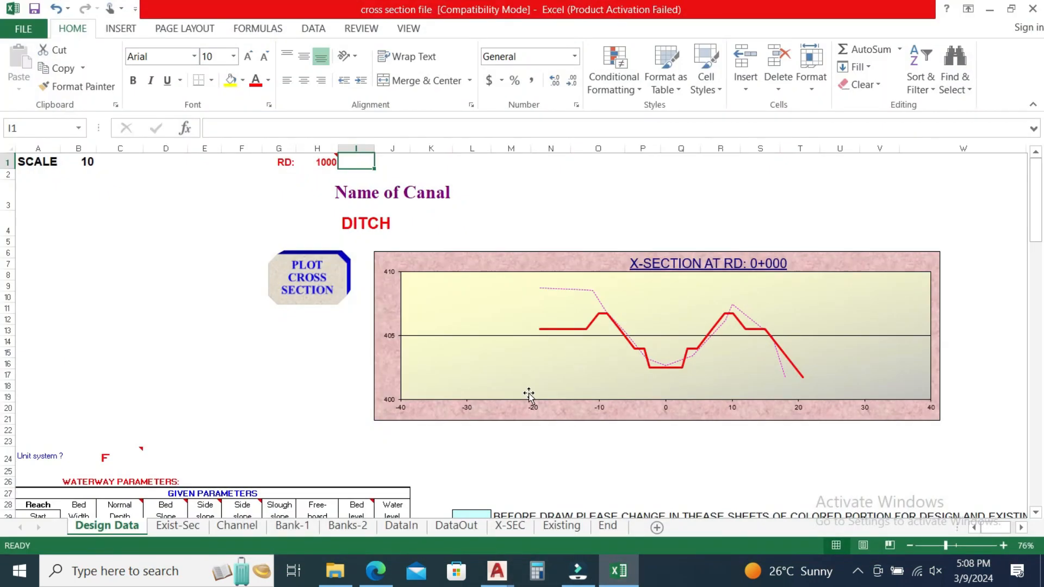
left_click(563, 527)
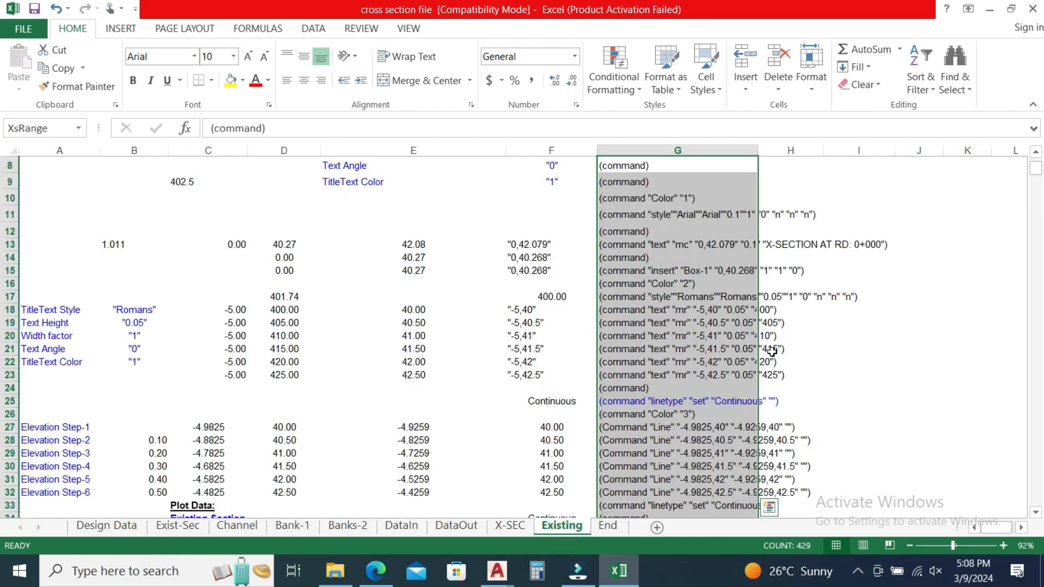
left_click(883, 271)
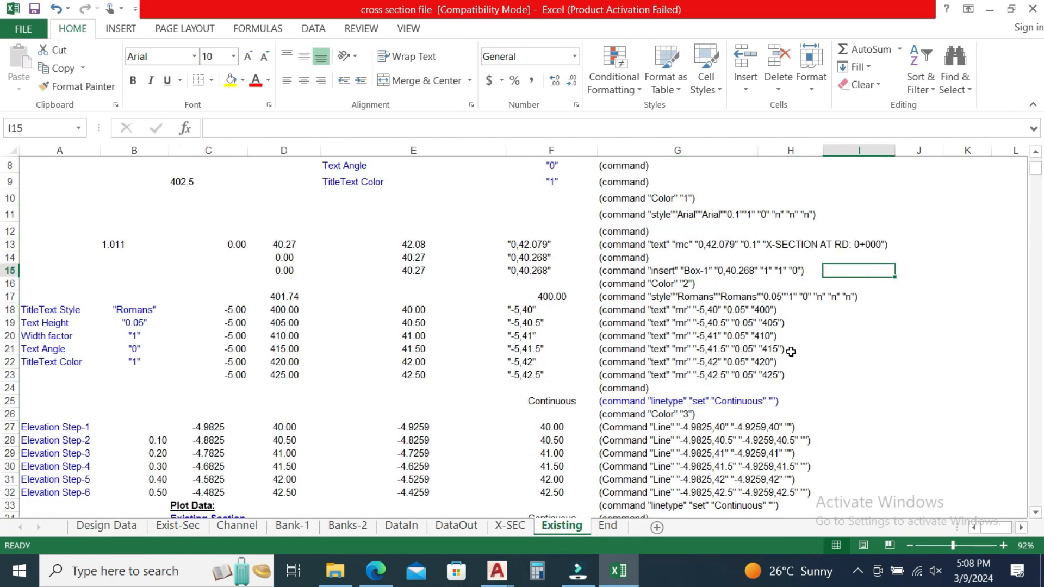
left_click_drag(1036, 170, 1035, 505)
scroll(788, 387, "up", 20)
scroll(789, 389, "up", 20)
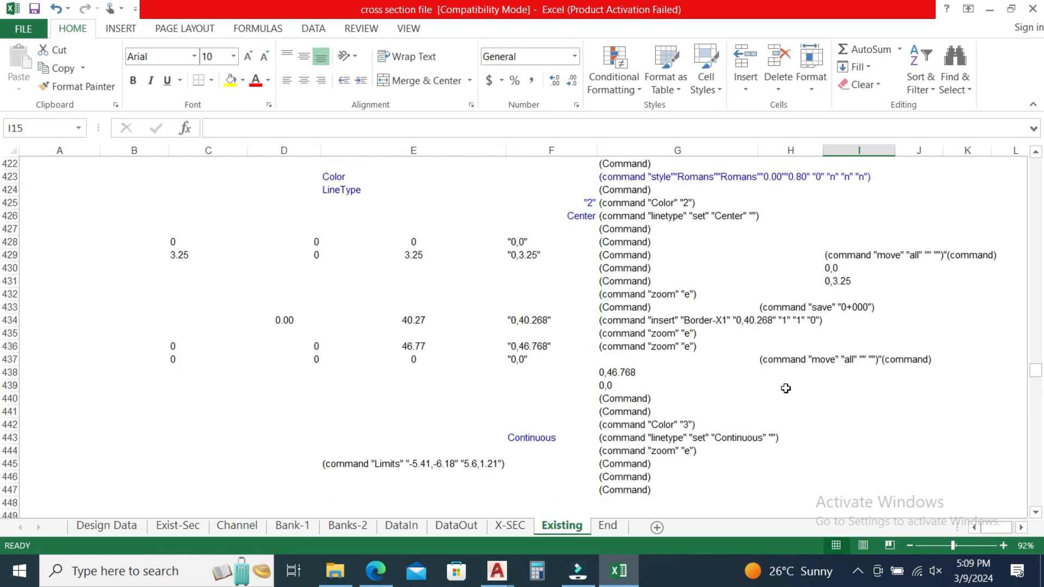
scroll(785, 388, "down", 3)
scroll(694, 389, "up", 1)
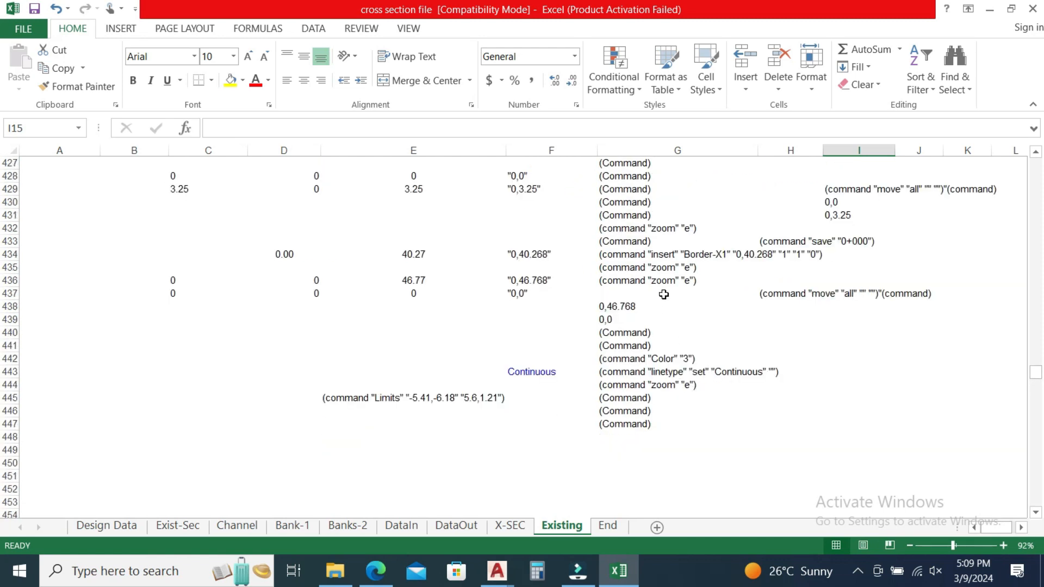
left_click(611, 255)
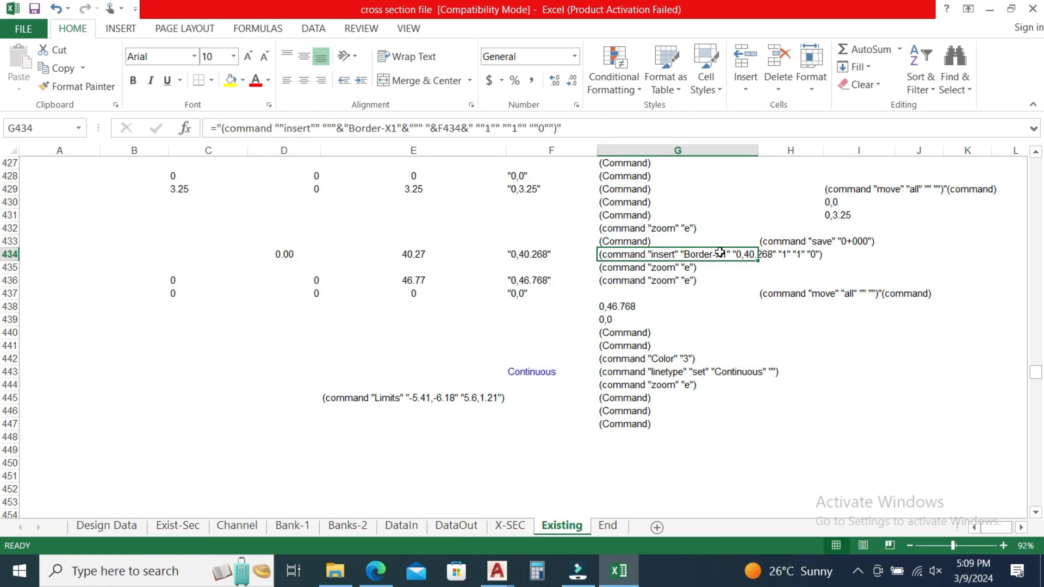
Step: Find and select the Wmark insert command in the Water Level section of the Existing sheet
scroll(671, 365, "up", 3)
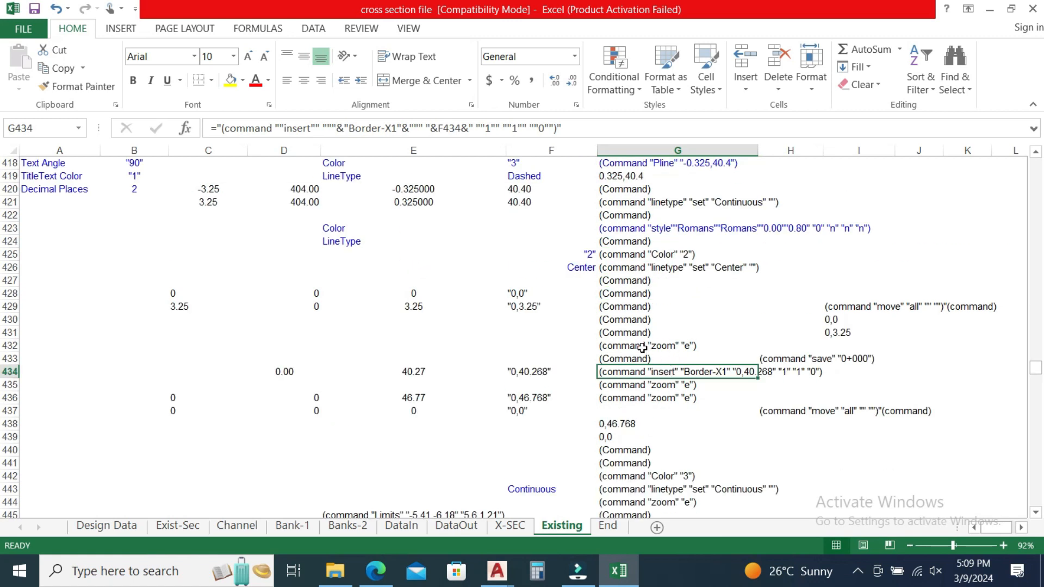
scroll(642, 347, "up", 3)
scroll(623, 327, "up", 6)
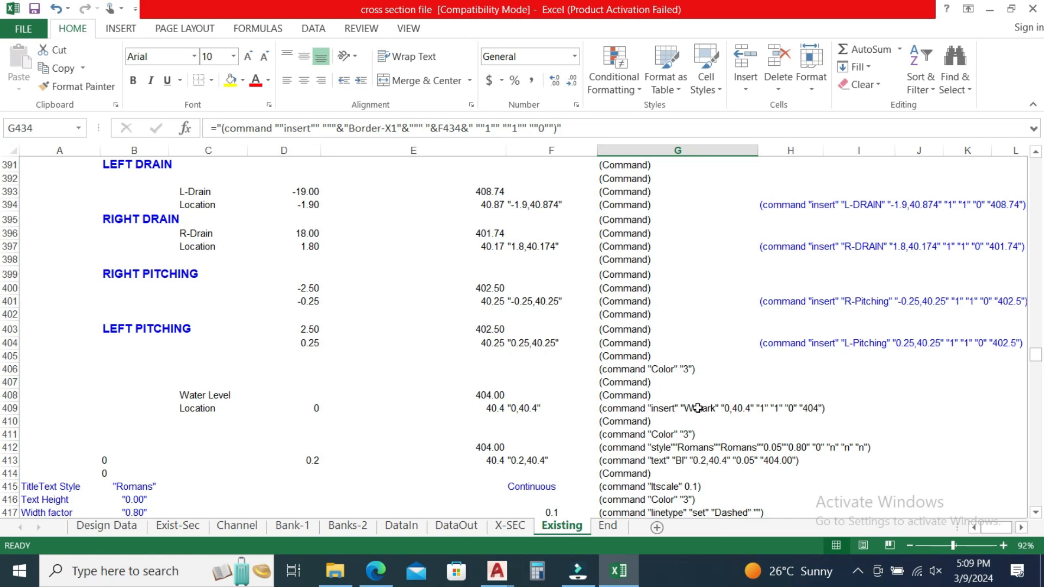
left_click(697, 409)
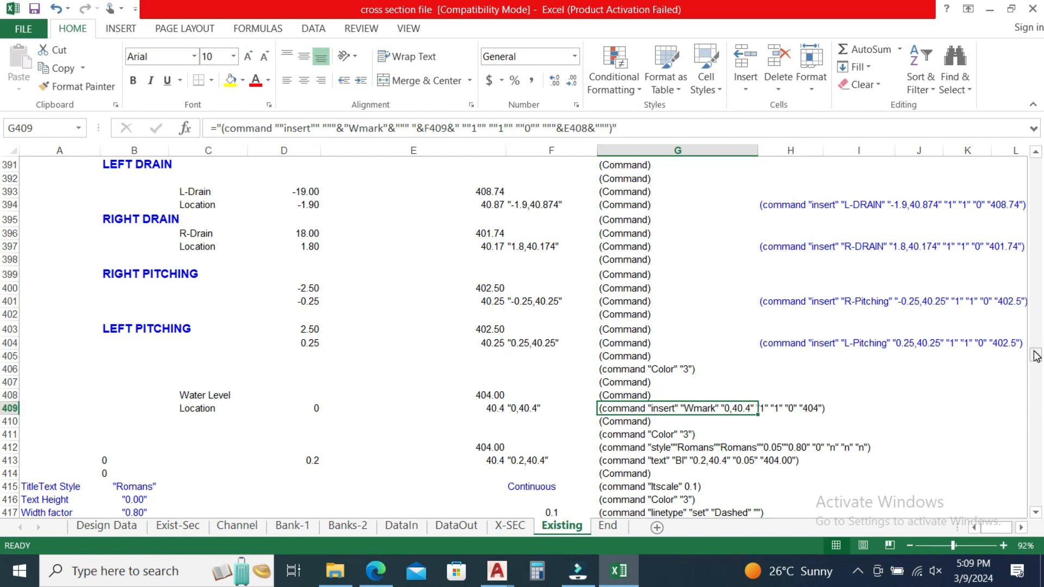
Step: Find and select the Box-1 insert command in cell G15 near the start of the Existing sheet
left_click_drag(1036, 357, 1036, 358)
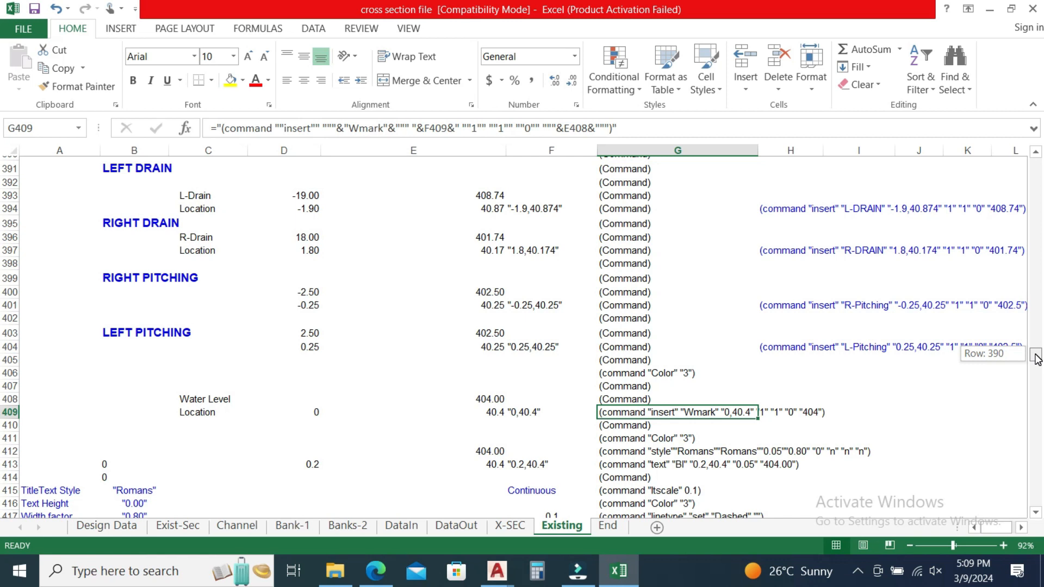
left_click_drag(1036, 358, 1036, 163)
scroll(773, 407, "down", 1)
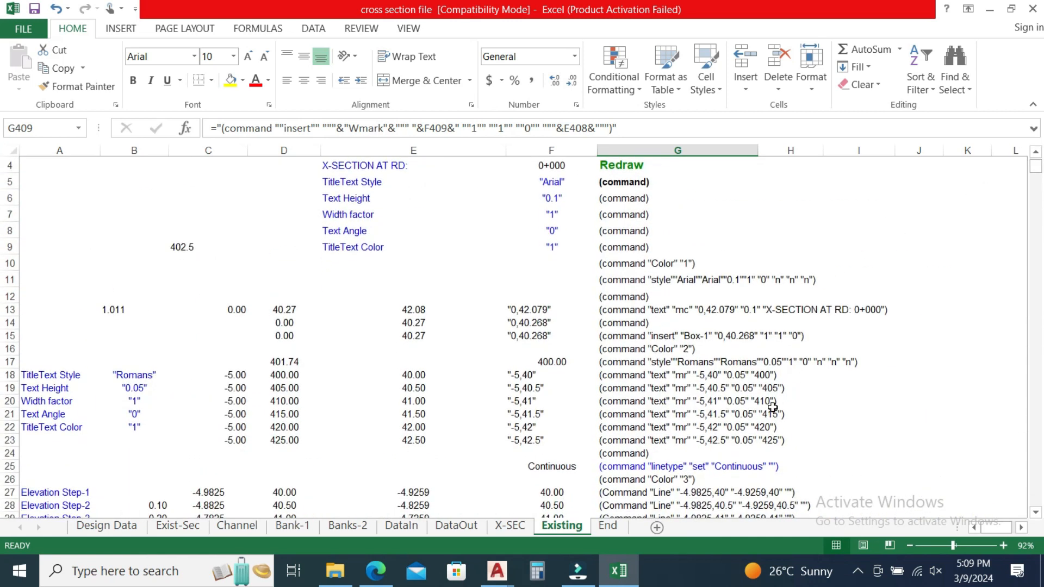
left_click(611, 335)
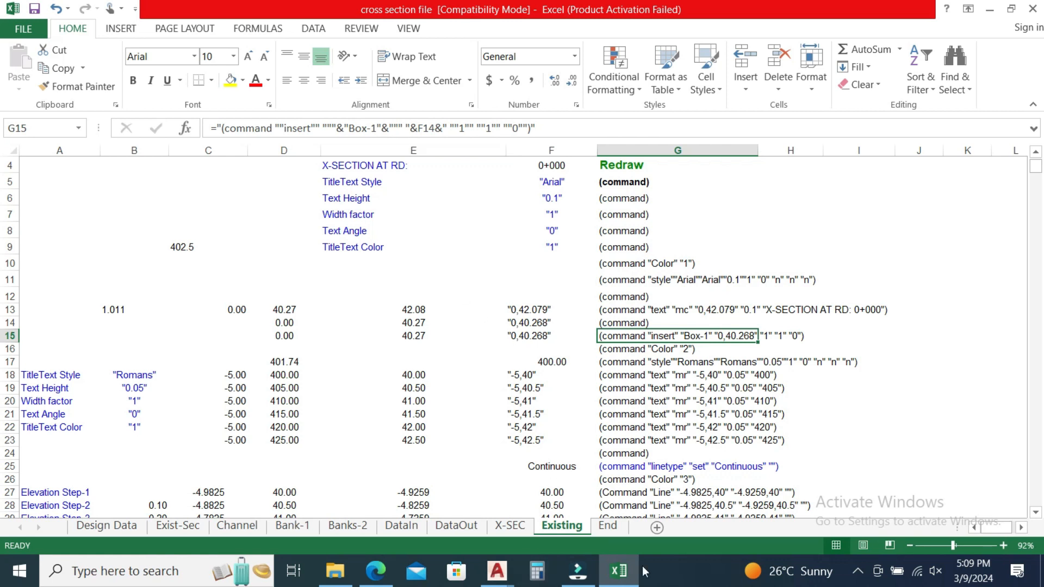
Step: Return the workbook to the Design Data sheet, then switch to AutoCAD and view the plotted cross-section in Drawing4
left_click(129, 530)
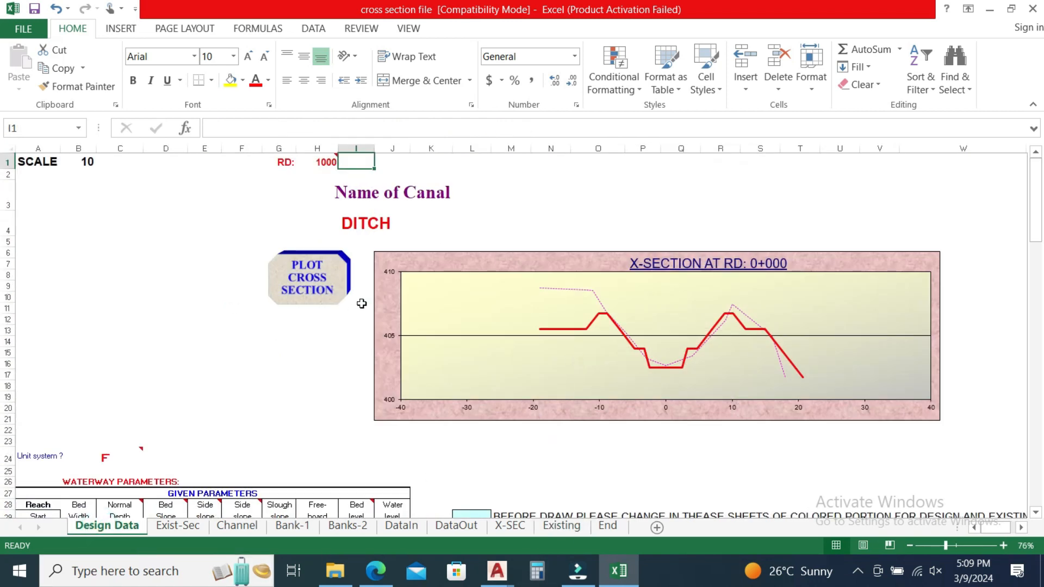
left_click(989, 9)
scroll(494, 385, "down", 5)
left_click(163, 145)
scroll(540, 379, "down", 5)
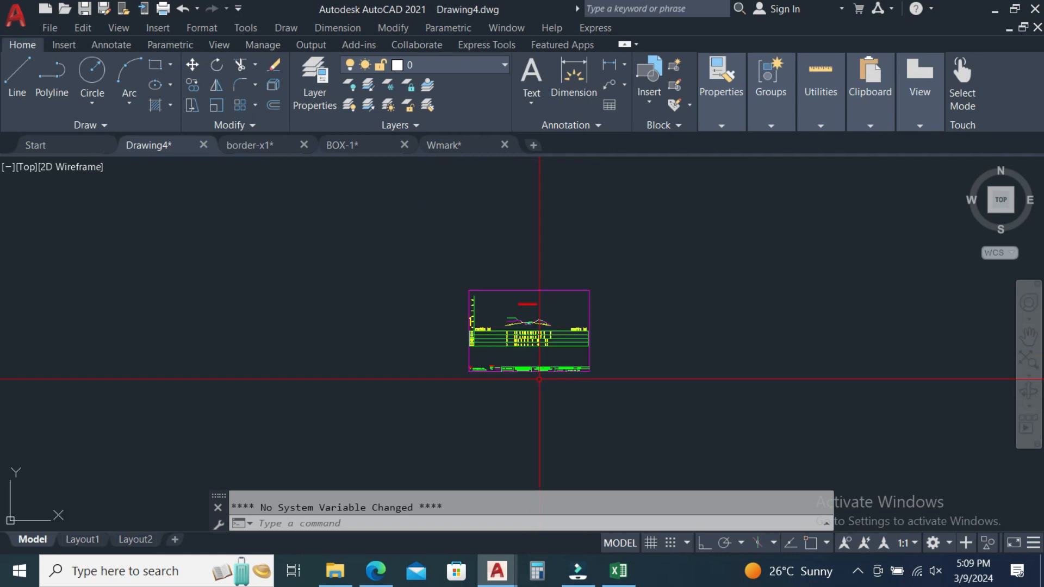
scroll(532, 351, "up", 4)
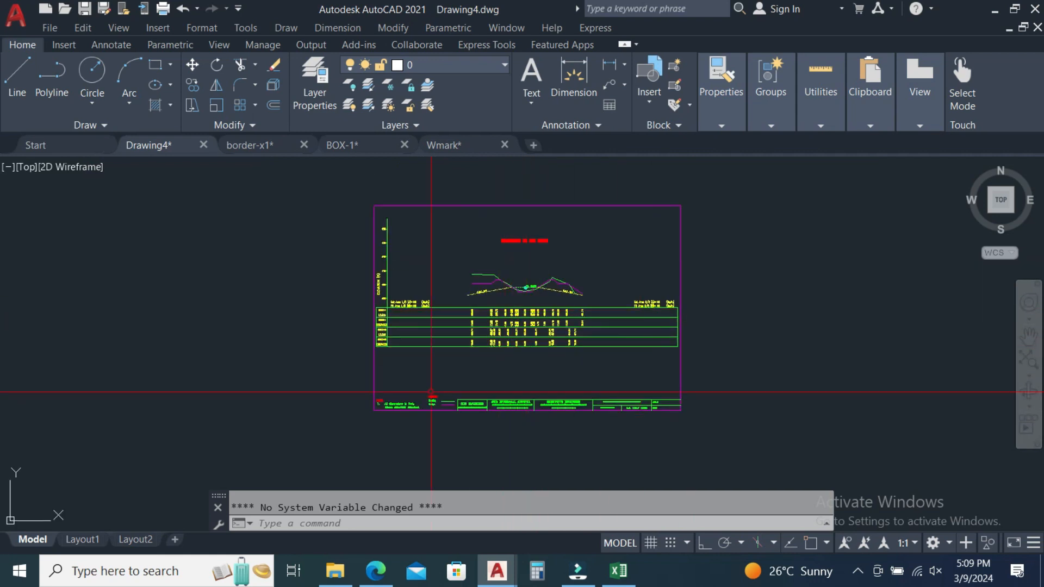
scroll(578, 307, "up", 4)
Step: Inspect the cut and fill area labels above both ends of the levels table by selecting them, and clear the selection
left_click(136, 298)
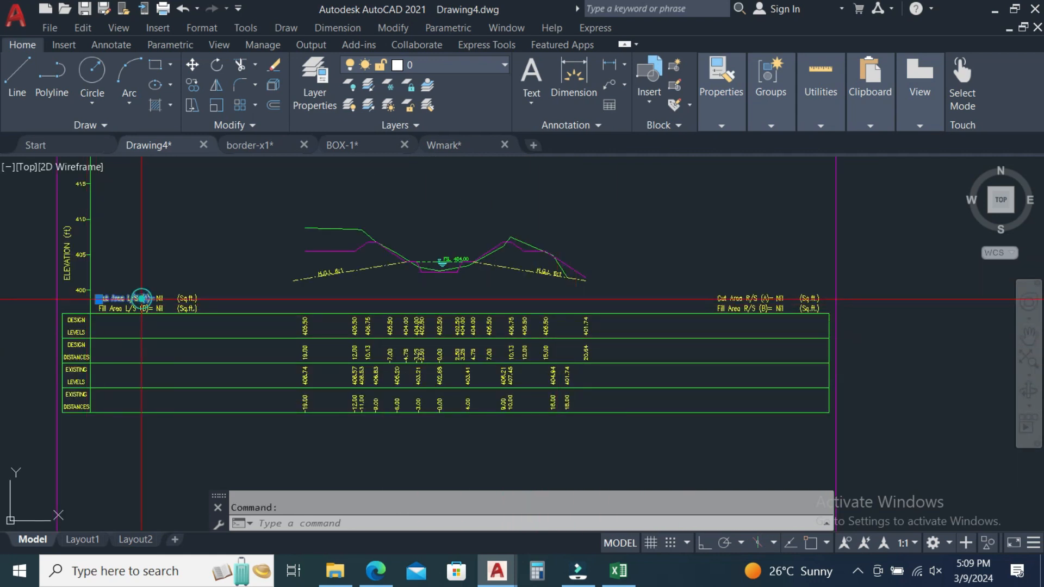
left_click(190, 298)
left_click(771, 298)
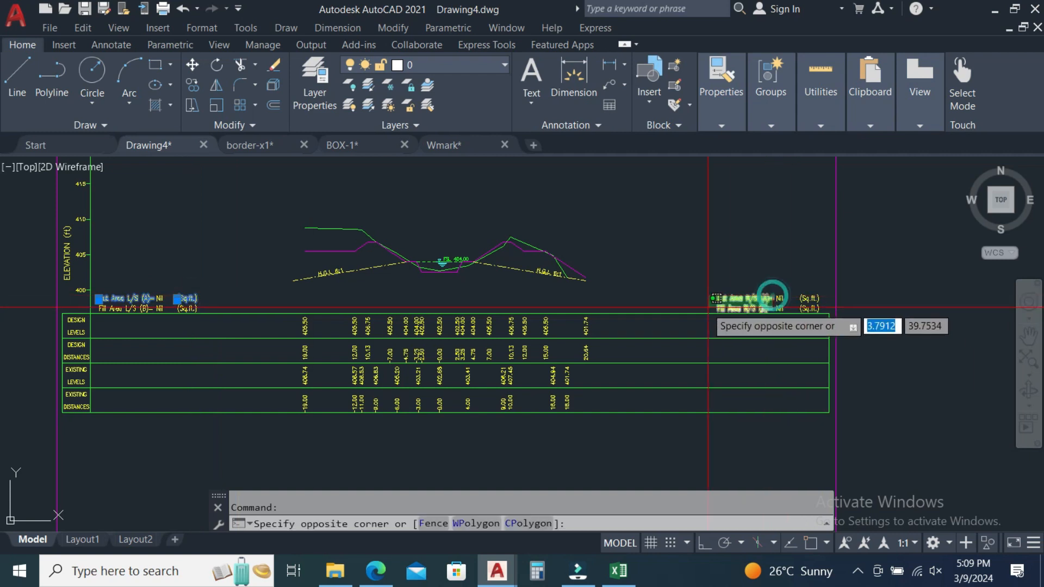
left_click(739, 297)
key("Escape")
left_click(728, 308)
left_click(765, 365)
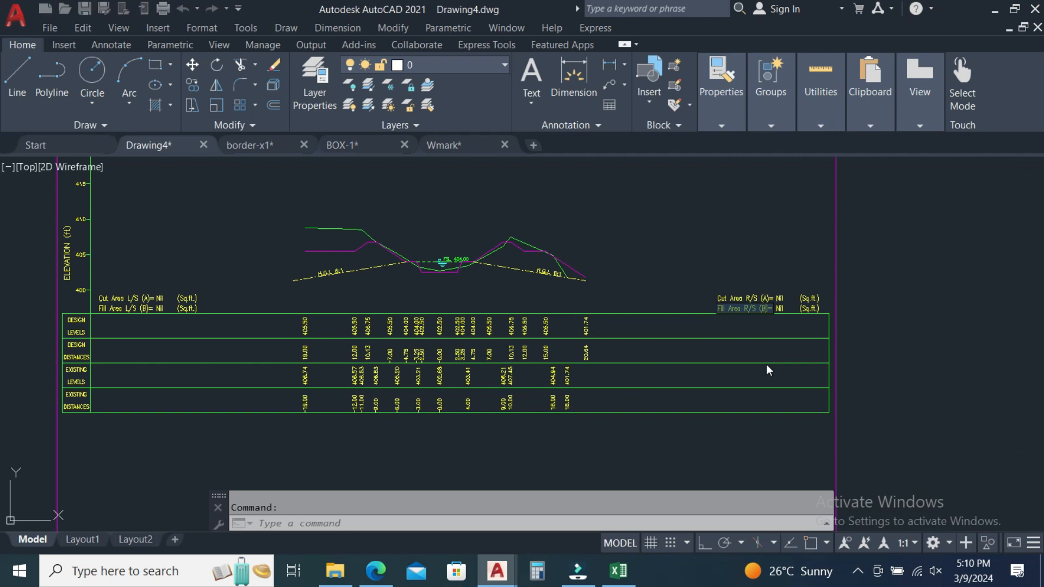
scroll(654, 287, "down", 4)
key("Escape")
Step: Inspect the border and title block around the plotted section by selecting it, and clear the selection
left_click(675, 396)
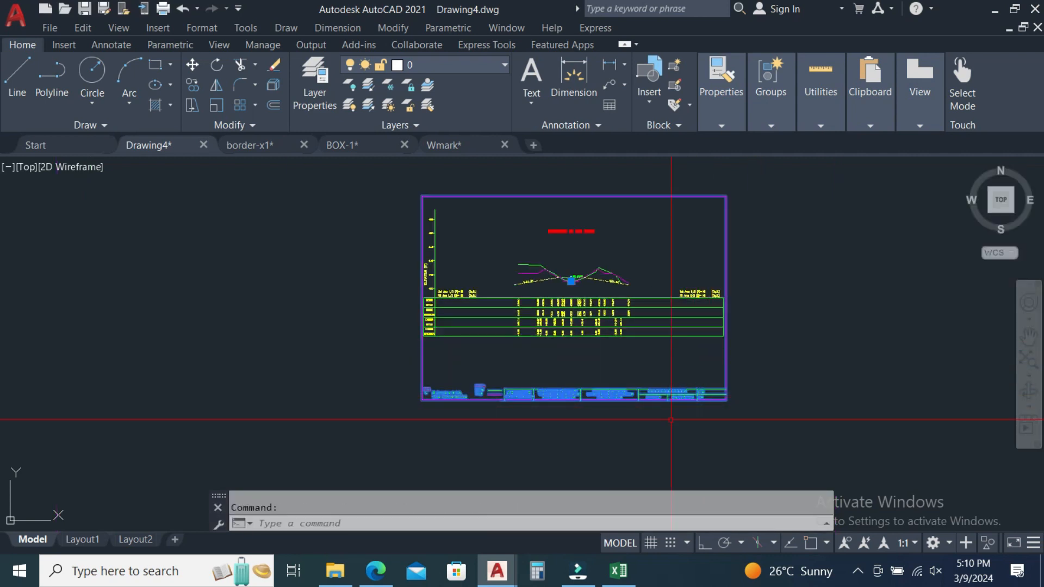
scroll(491, 390, "up", 2)
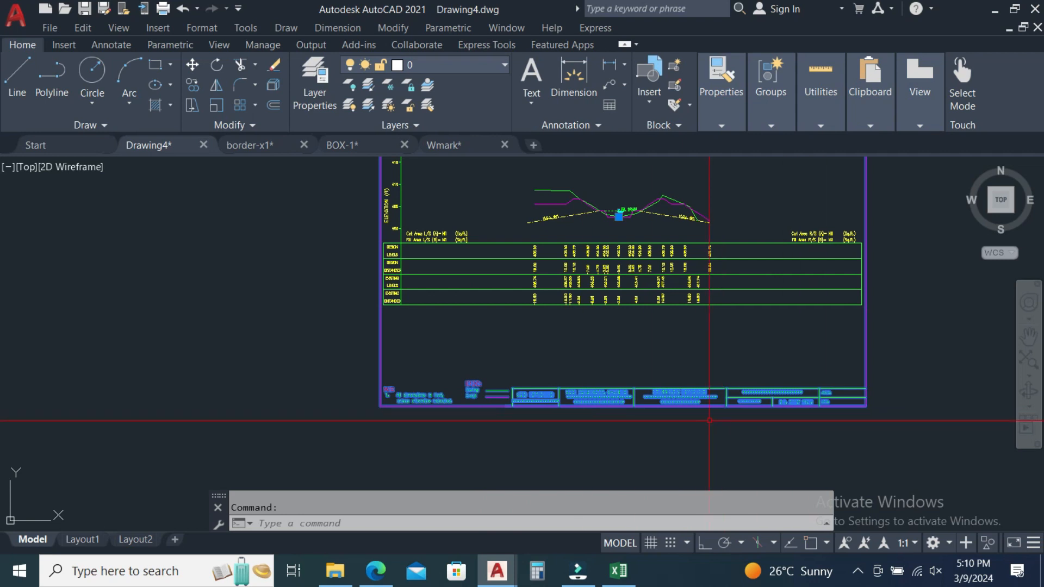
key("Escape")
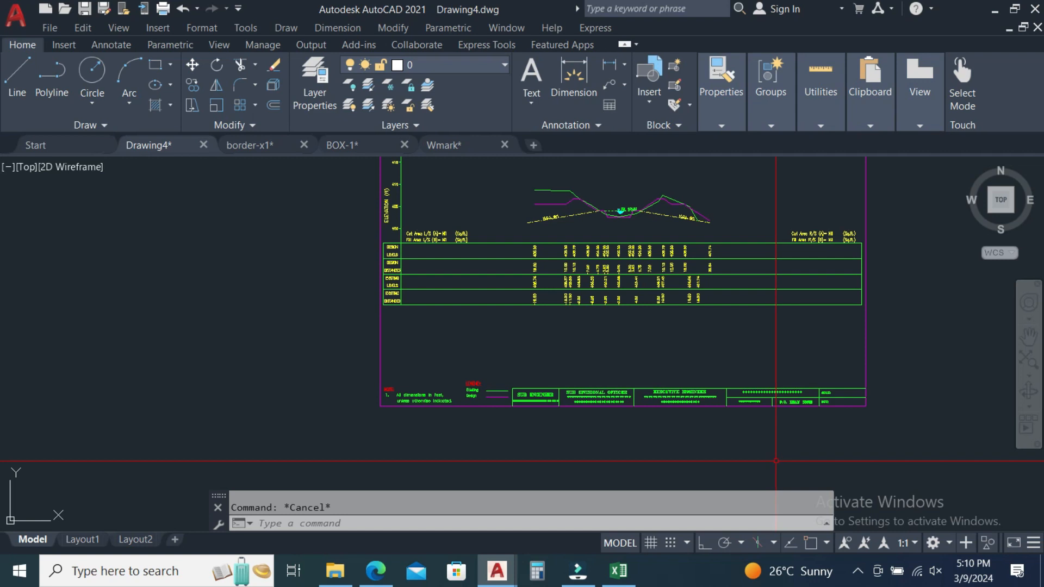
Step: Examine the plotted section's title, then trace it in Excel's Existing sheet to source cell E3 and the text command in G13
scroll(617, 432, "down", 4)
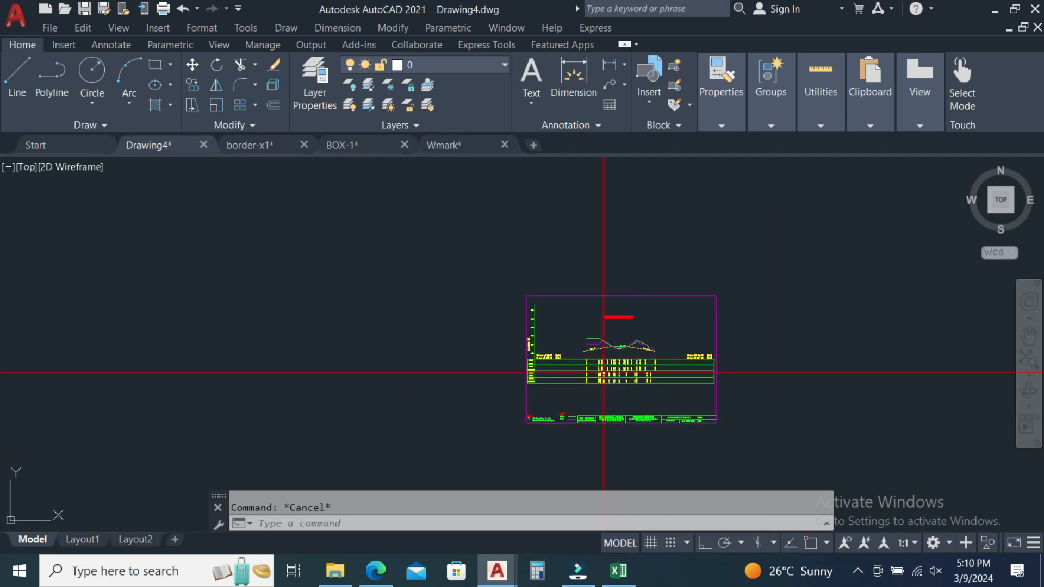
scroll(604, 373, "up", 2)
scroll(675, 315, "up", 7)
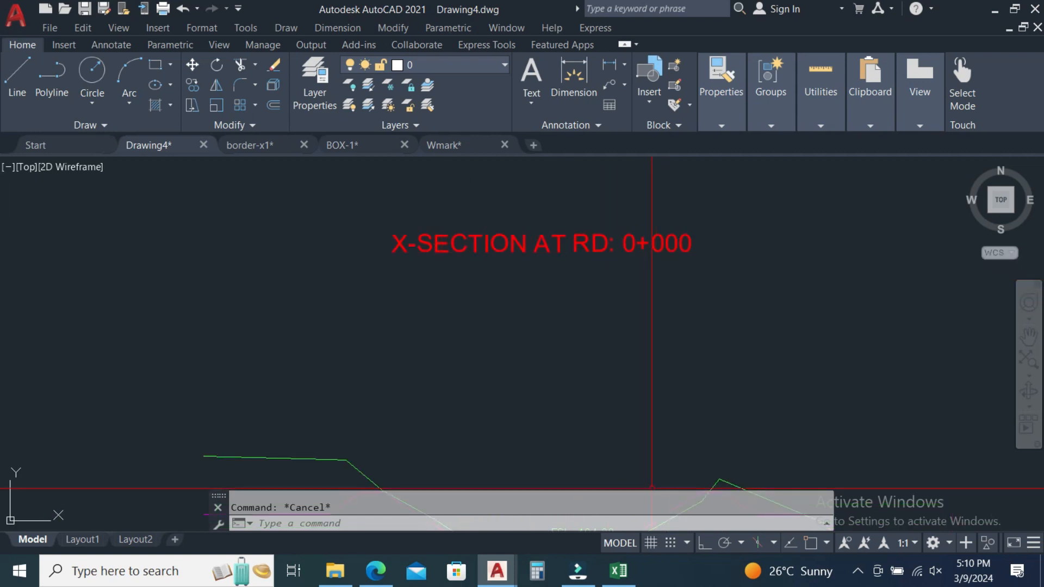
left_click(618, 571)
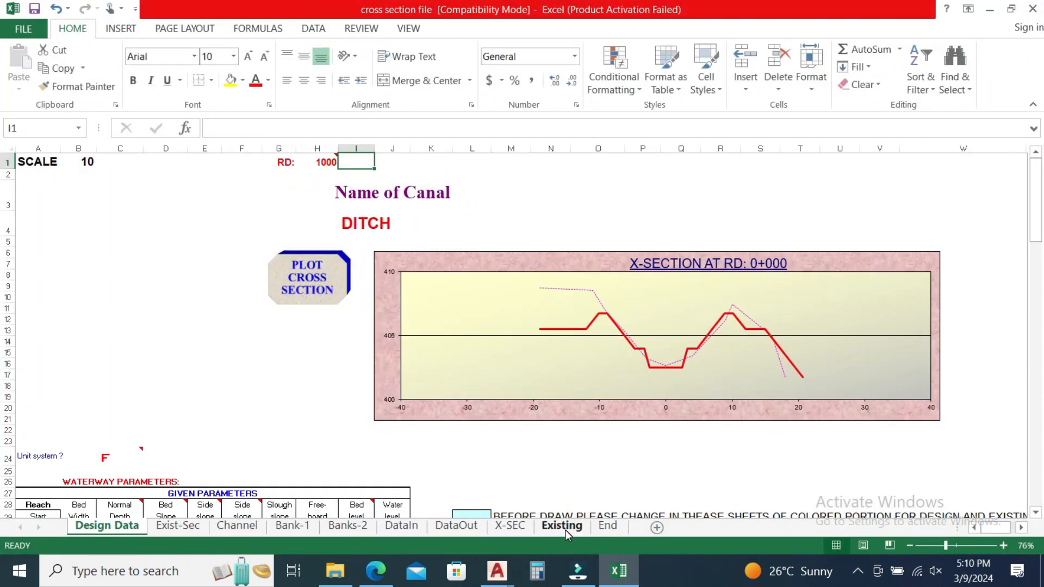
left_click(565, 530)
scroll(669, 250, "up", 1)
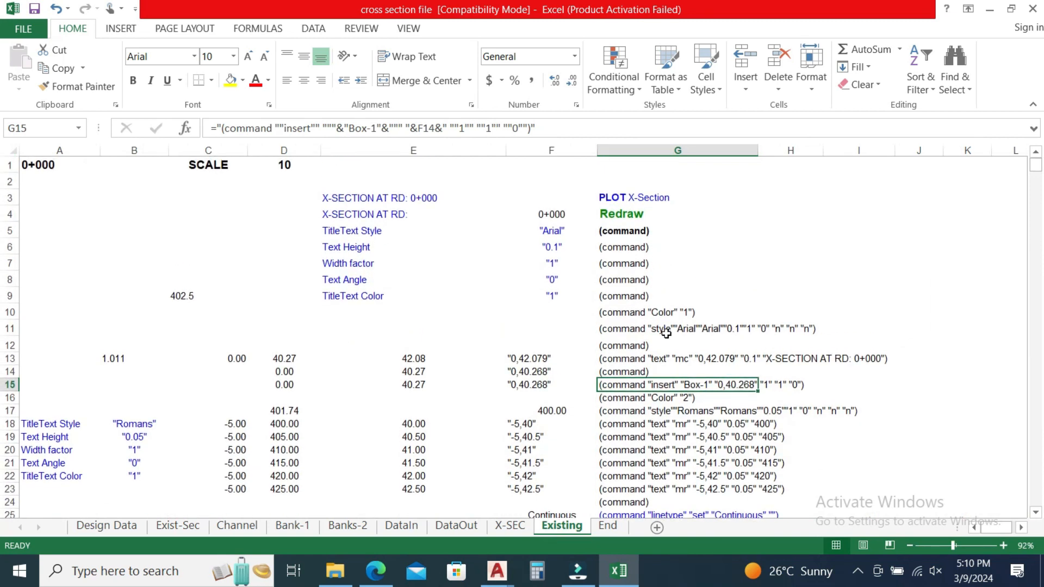
left_click(428, 198)
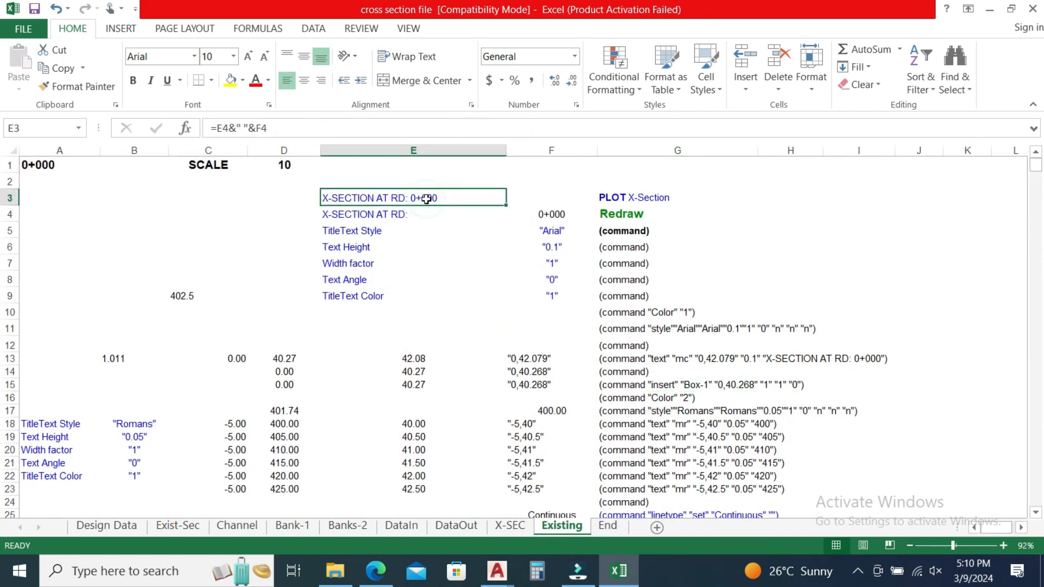
left_click(624, 360)
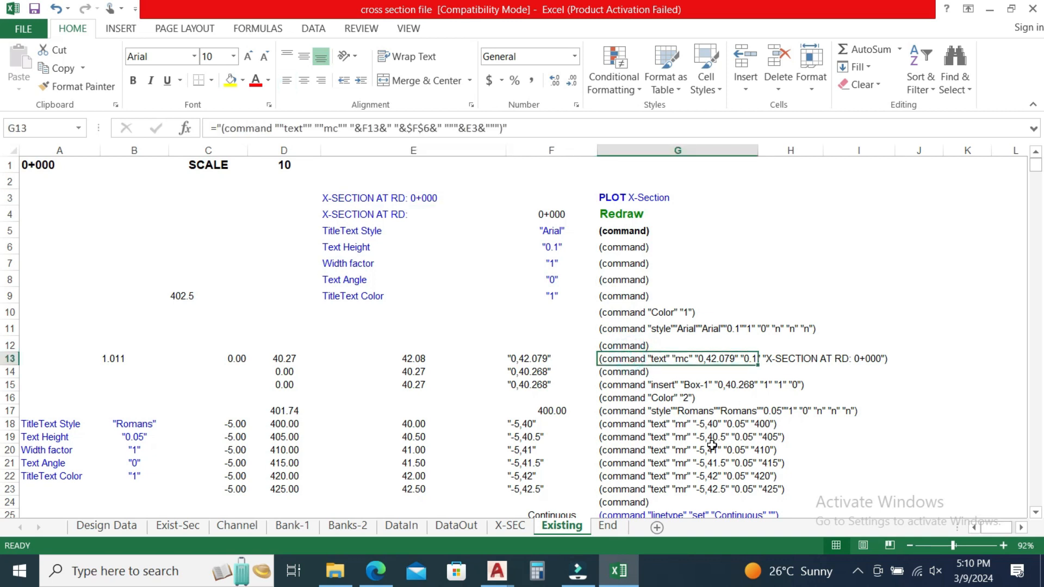
Step: Return the workbook to the Design Data sheet and examine the plotted existing and design profiles in AutoCAD's Drawing4
left_click(105, 525)
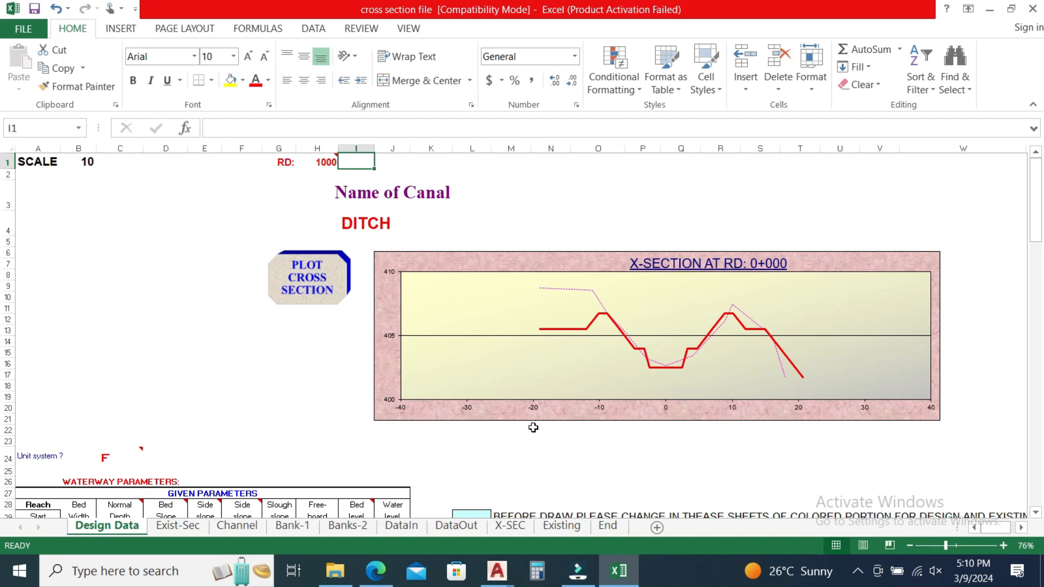
left_click(619, 571)
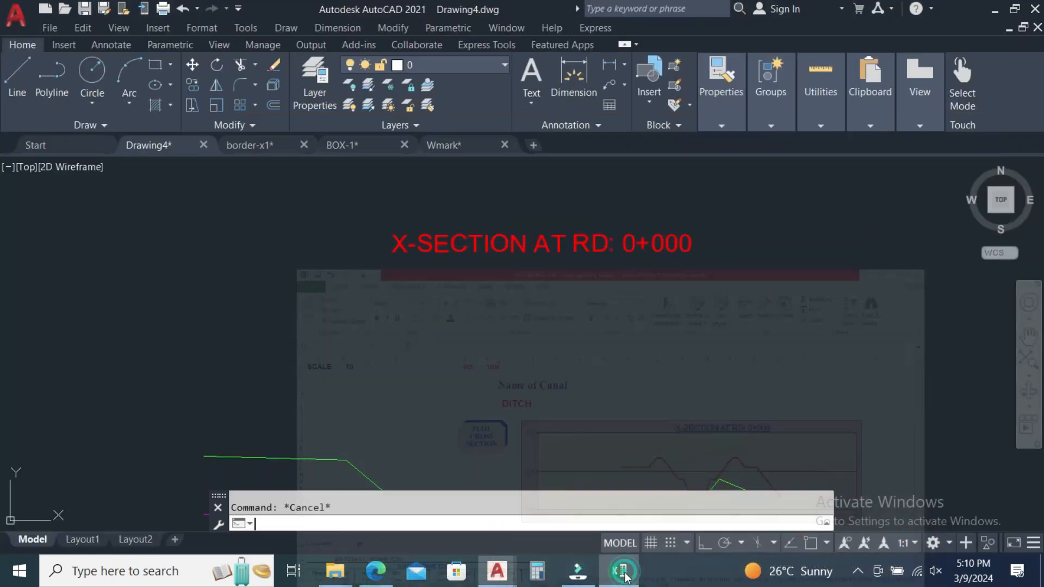
scroll(574, 282, "down", 6)
scroll(587, 332, "up", 4)
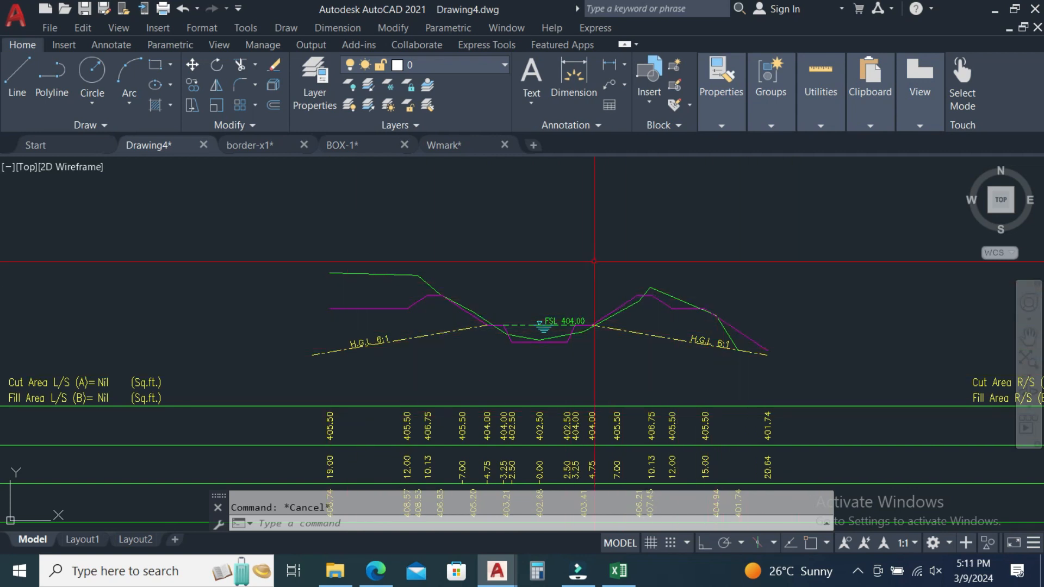
scroll(594, 261, "down", 5)
Step: Switch to Excel and review the given waterway parameters and sheet-change instructions on the Design Data sheet
left_click(619, 571)
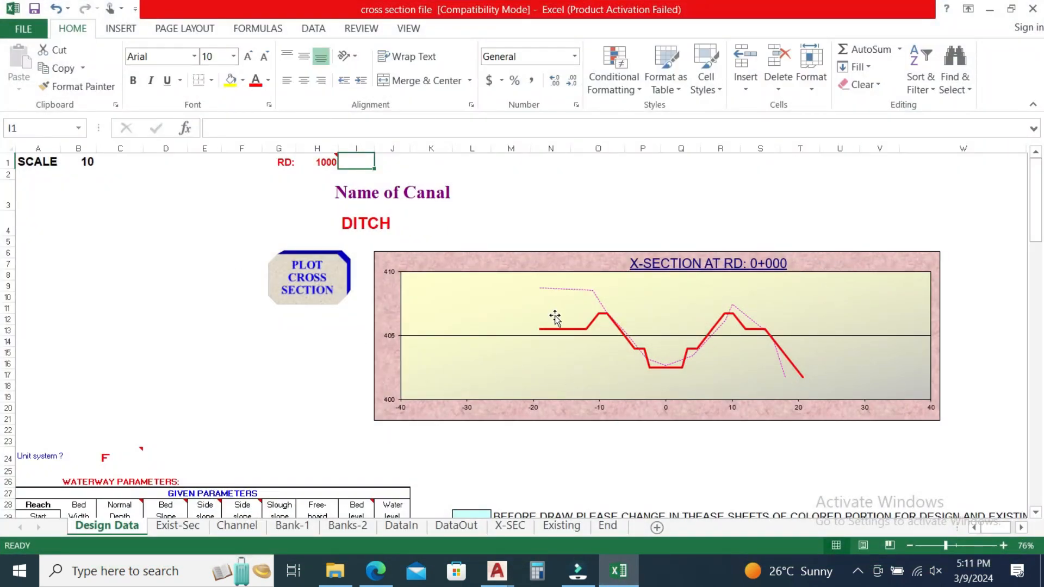
scroll(400, 366, "down", 1)
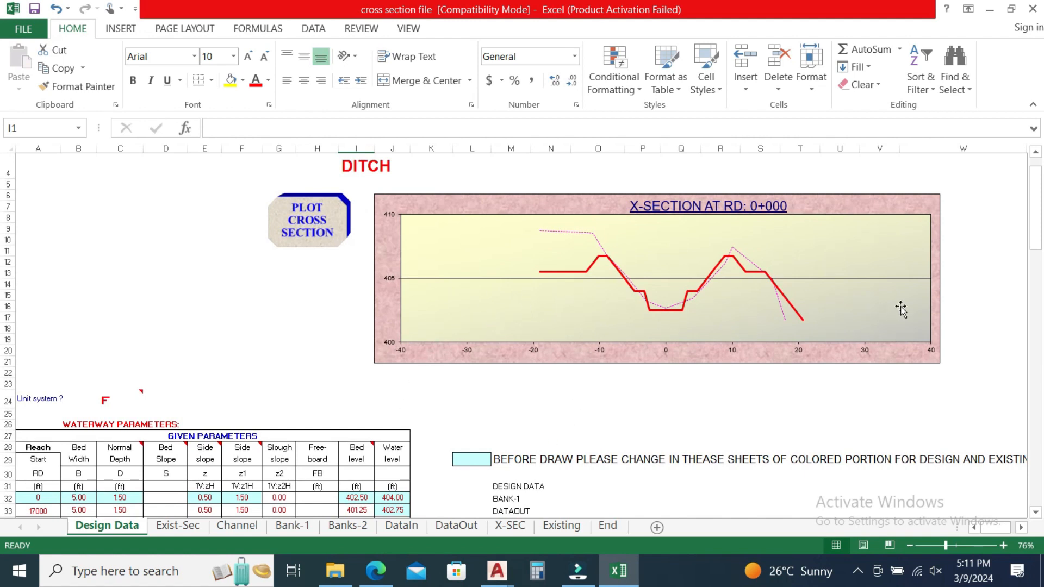
scroll(620, 376, "down", 2)
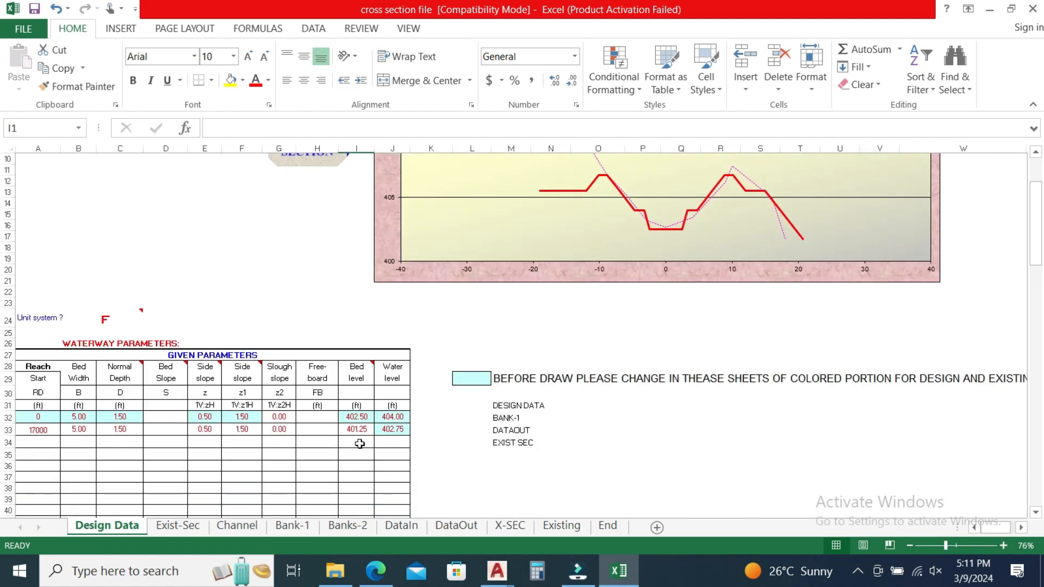
Step: Examine the existing offsets and elevations on the Exist-Sec sheet, starting from cell B10 for RD 0
left_click(178, 525)
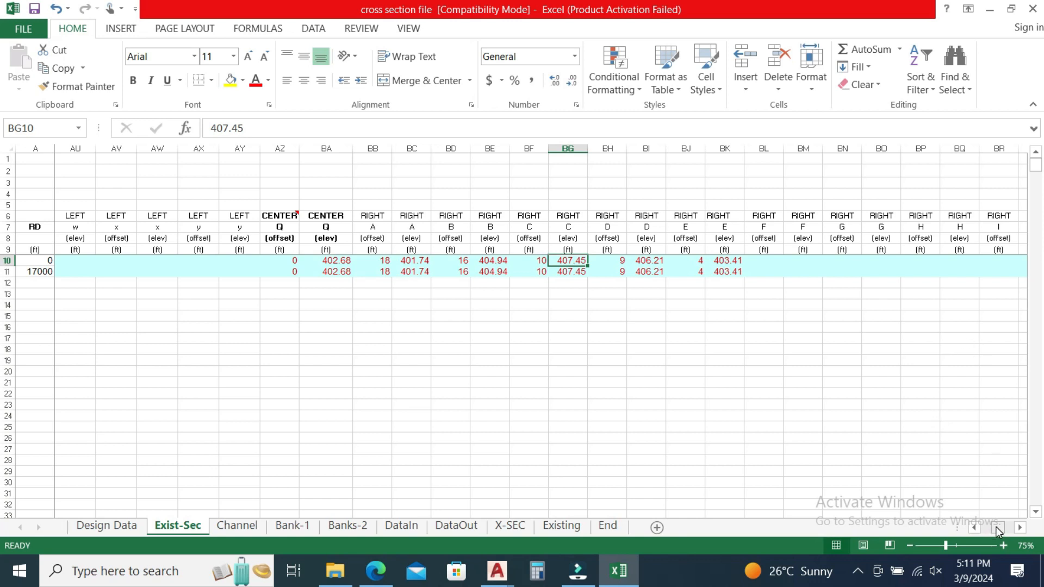
left_click_drag(996, 527, 950, 529)
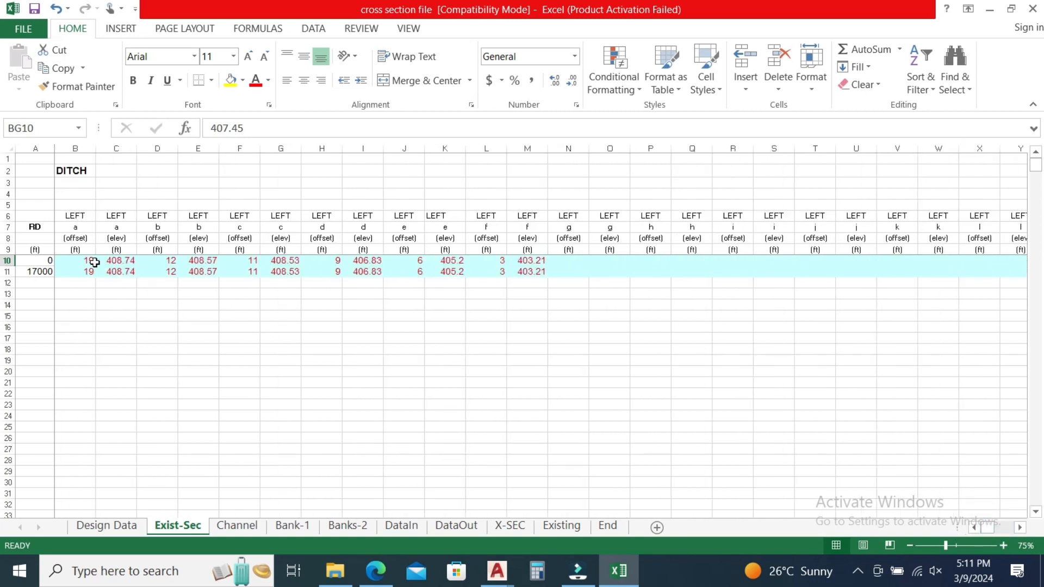
left_click(93, 261)
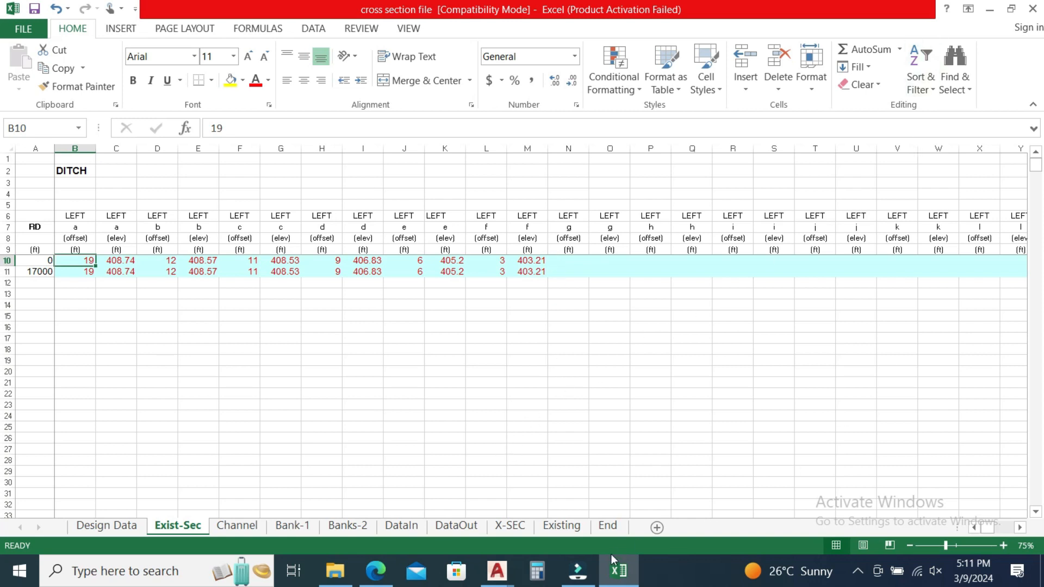
Step: Open the "cross section file (As Built)" workbook from the desktop and dismiss its link update warning
left_click(989, 9)
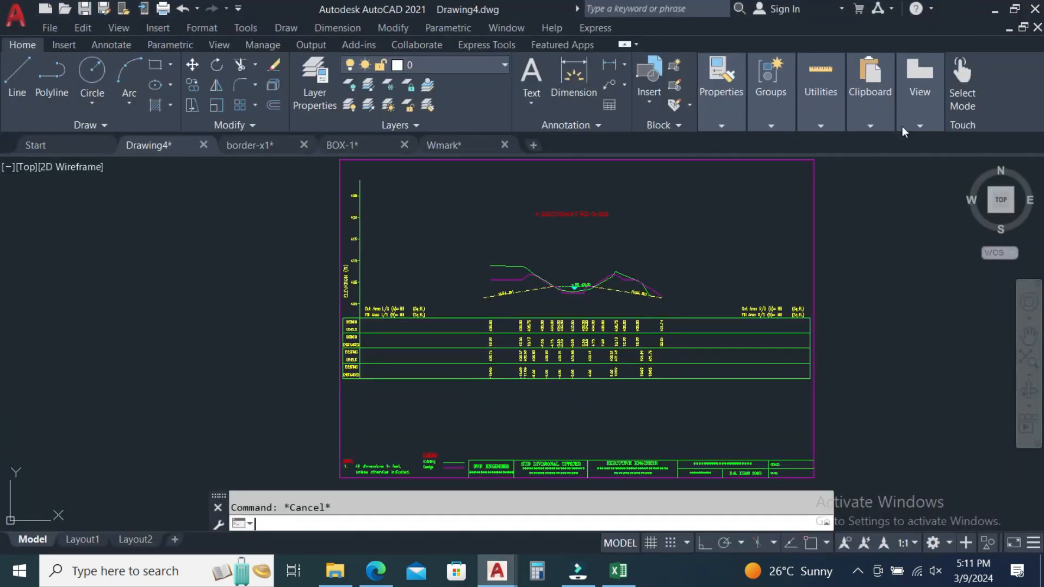
left_click(994, 10)
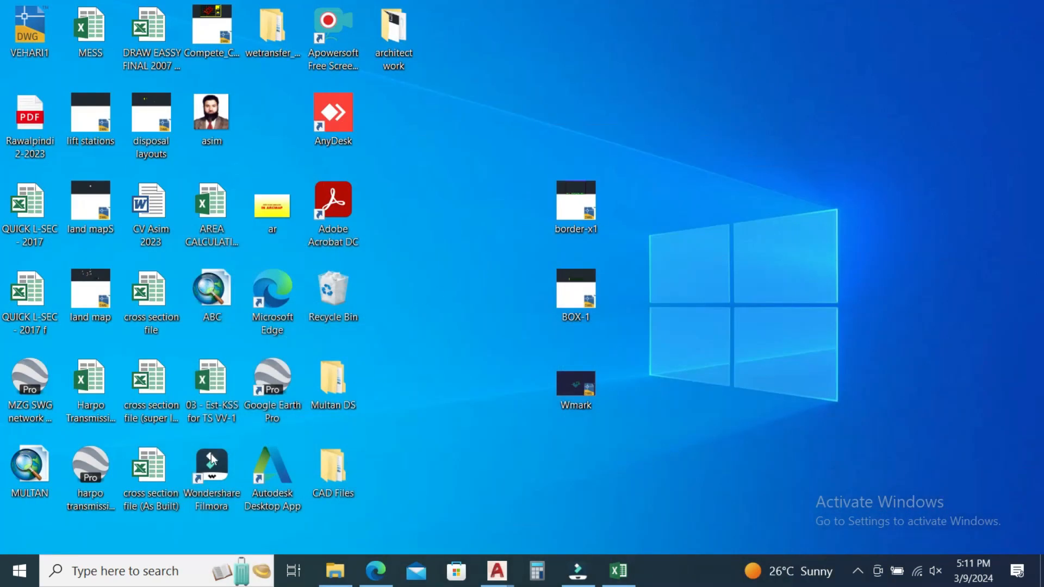
left_click(150, 467)
double_click(152, 466)
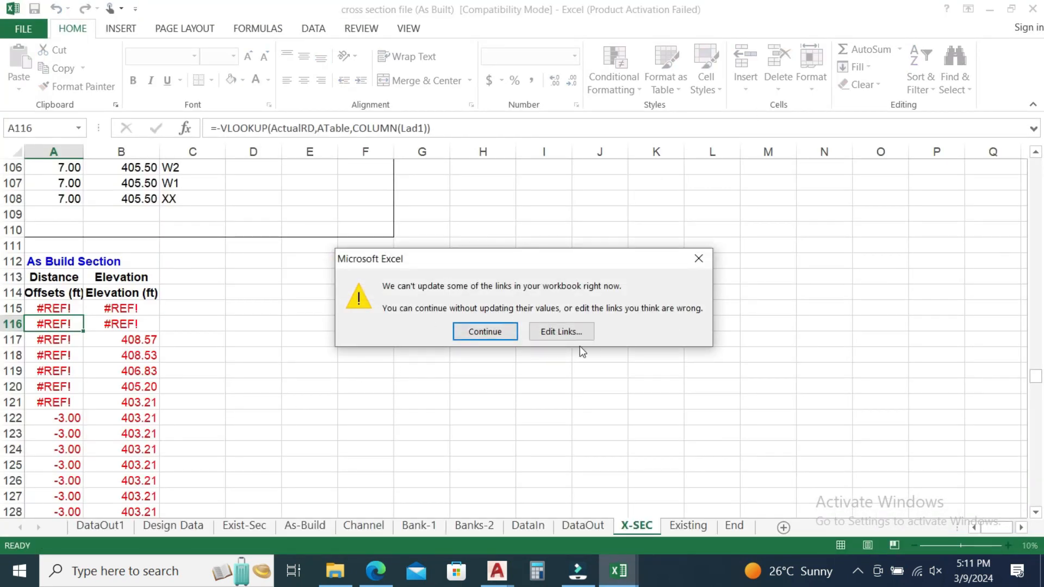
left_click(698, 259)
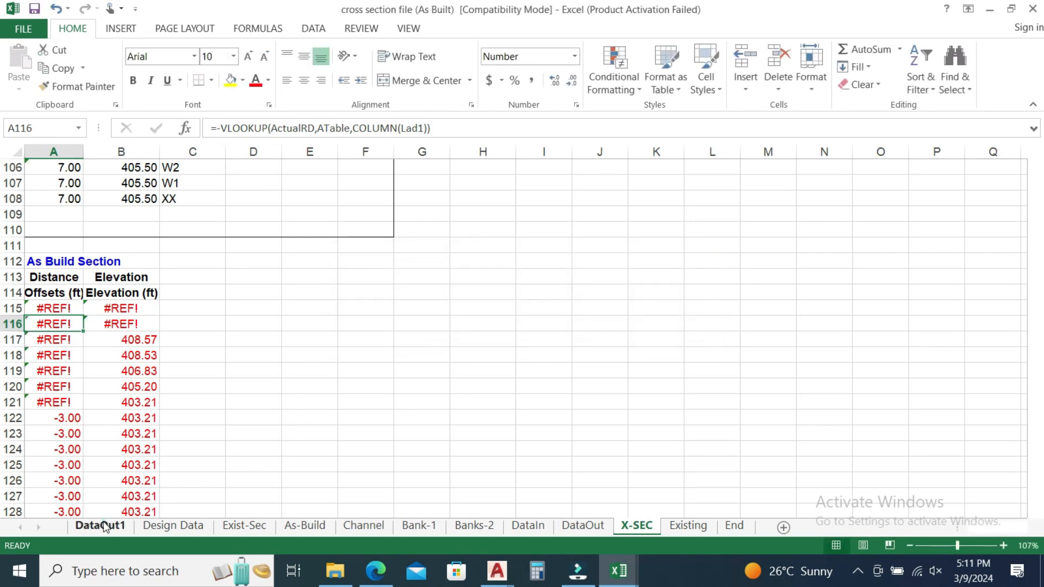
Step: Review the as-build survey data on the DataOut1 sheet and the parameters and chart on the Design Data sheet
left_click(101, 525)
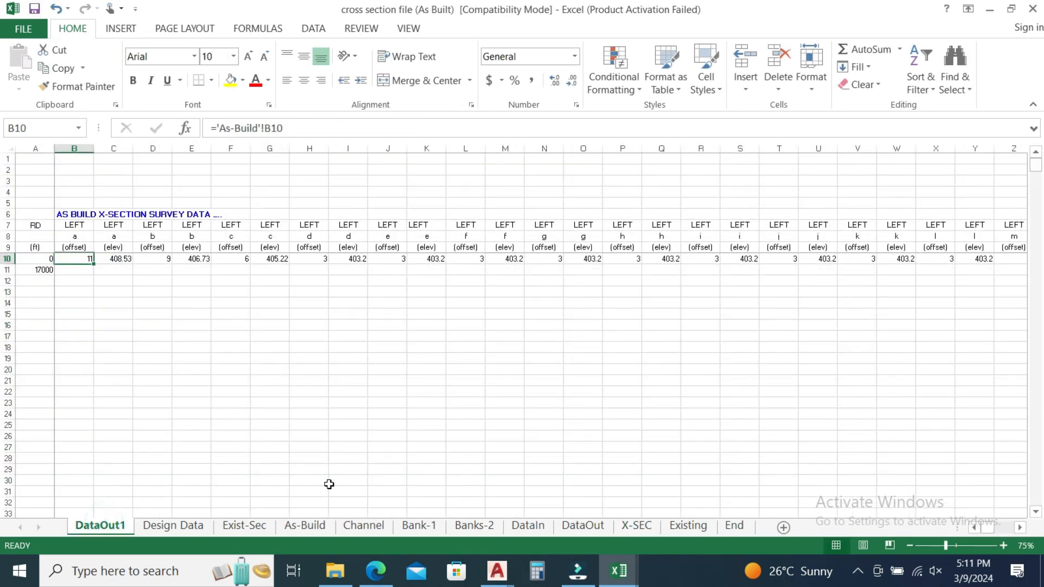
left_click(177, 527)
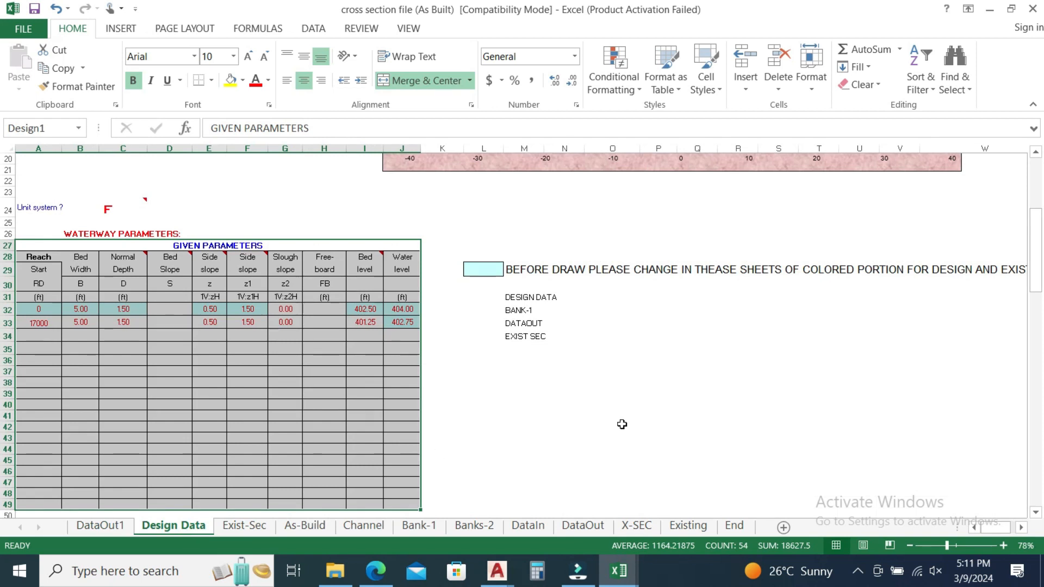
left_click(602, 422)
scroll(626, 414, "up", 4)
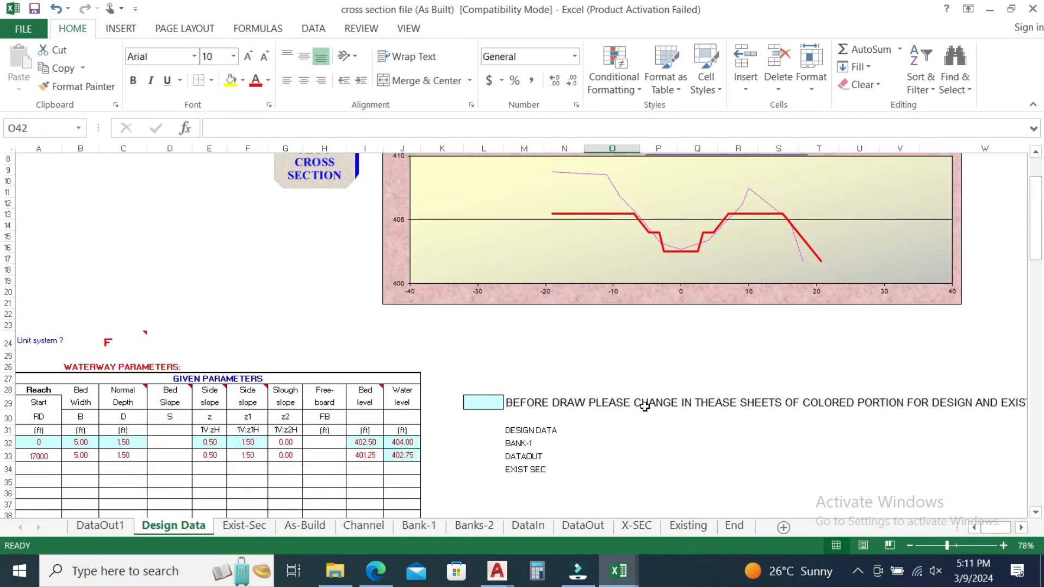
Step: Open the "cross section file (super Impose)" workbook from the desktop, dismiss its link warning and view its waterway parameters
left_click(990, 9)
left_click(989, 9)
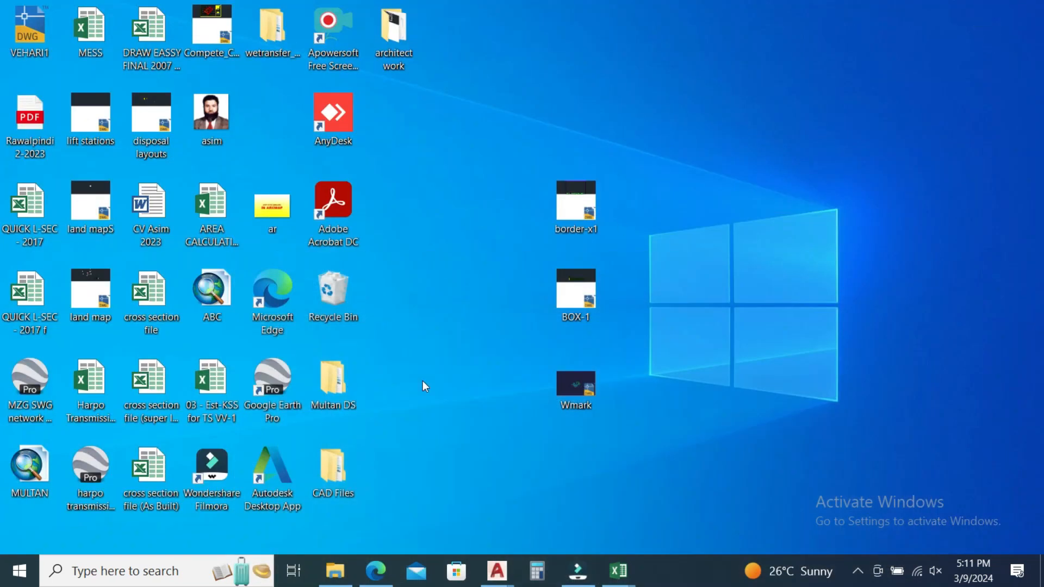
double_click(147, 381)
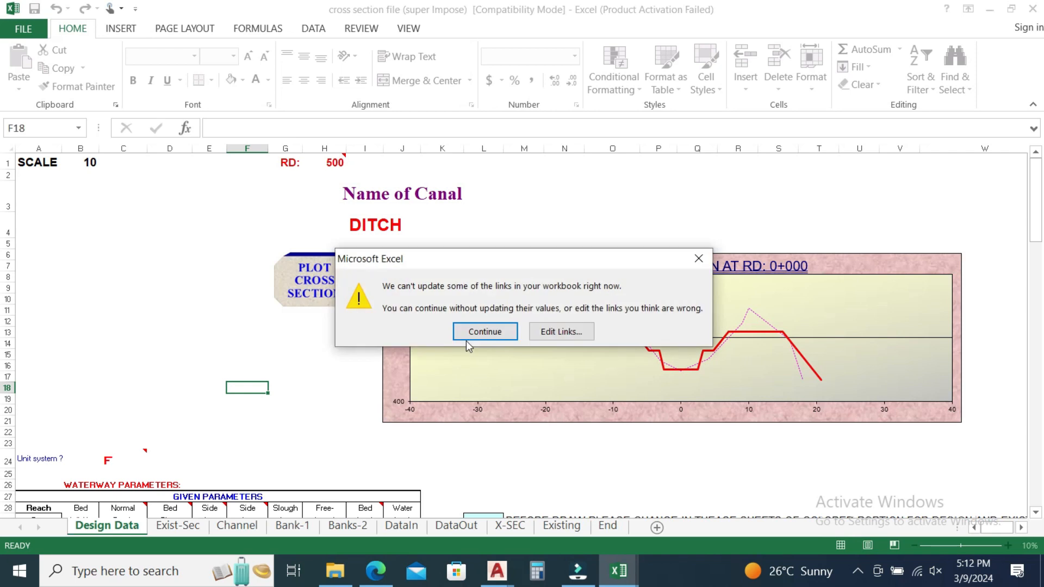
left_click(699, 258)
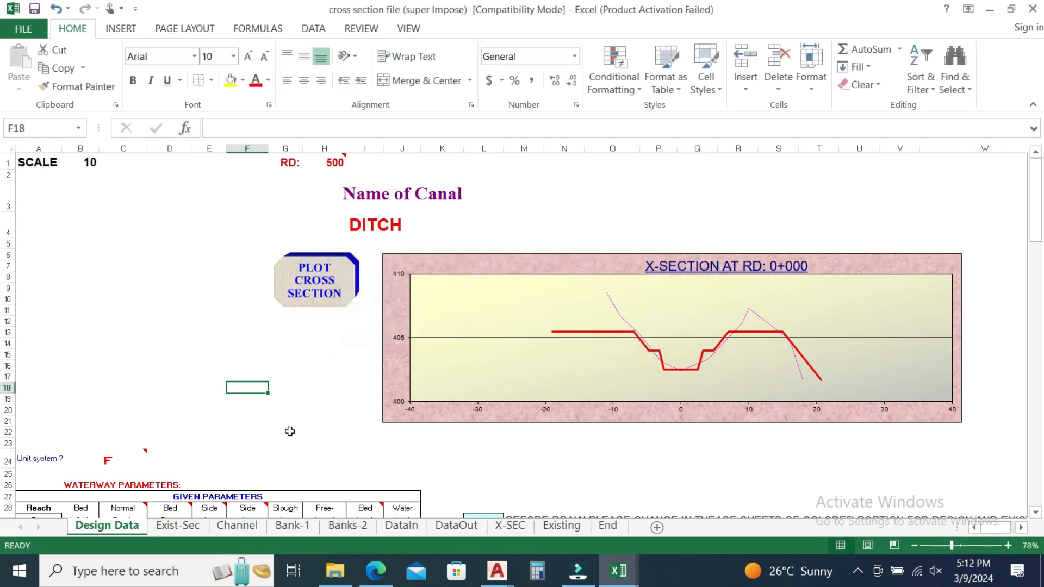
scroll(221, 423, "down", 2)
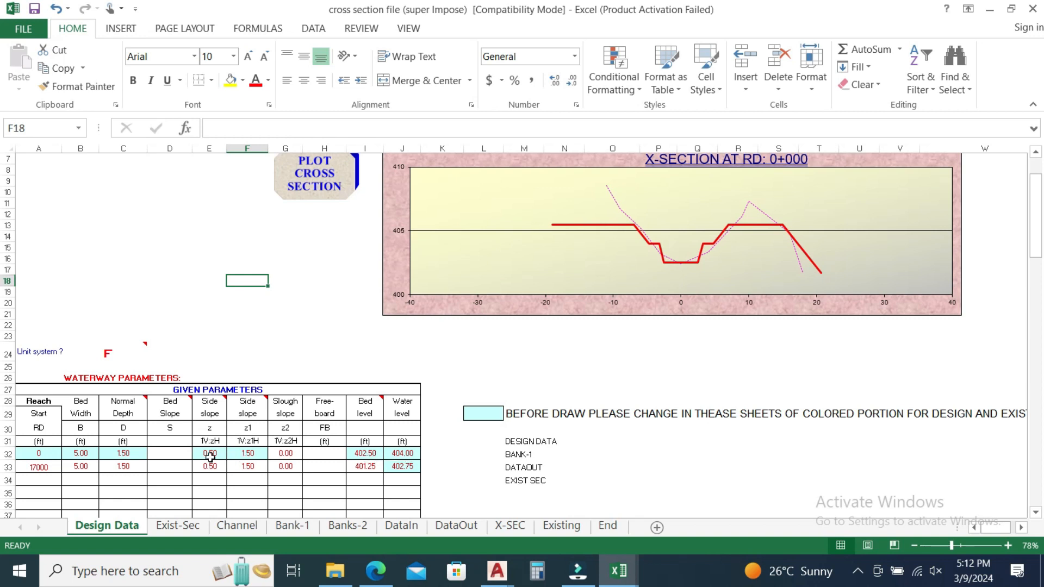
Step: Close the "cross section file (As Built)" workbook without saving its changes
mouse_move(619, 570)
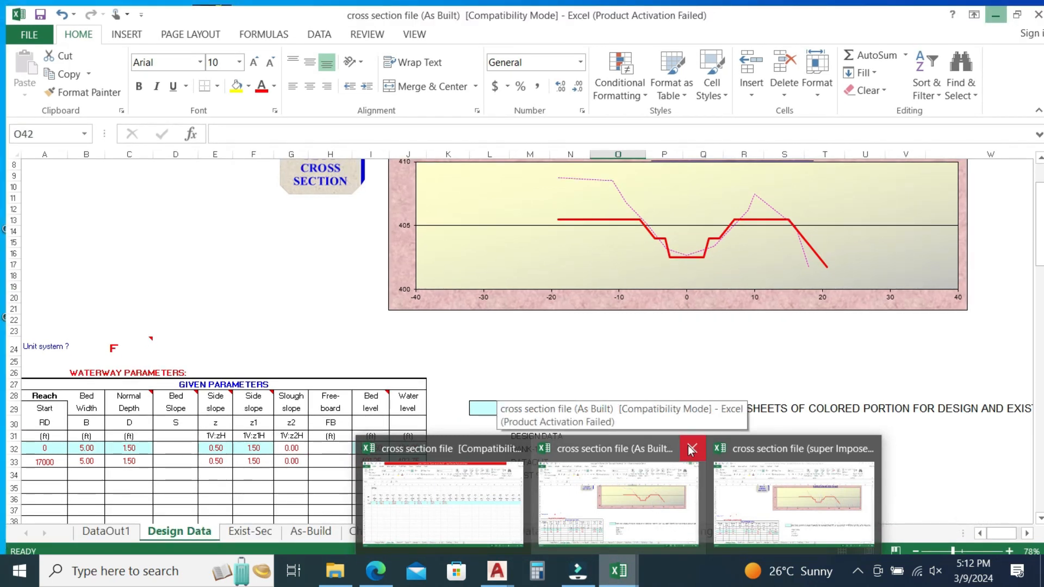
left_click(691, 459)
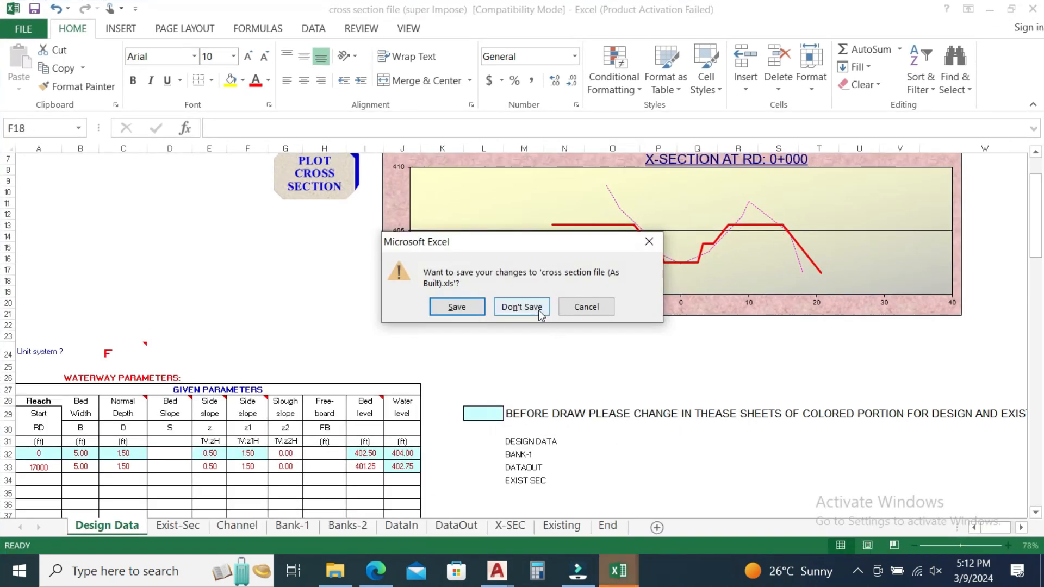
left_click(528, 307)
Step: Compare the Design Data sheet's given waterway parameters between the super Impose workbook and the original cross section file
mouse_move(618, 571)
left_click(726, 512)
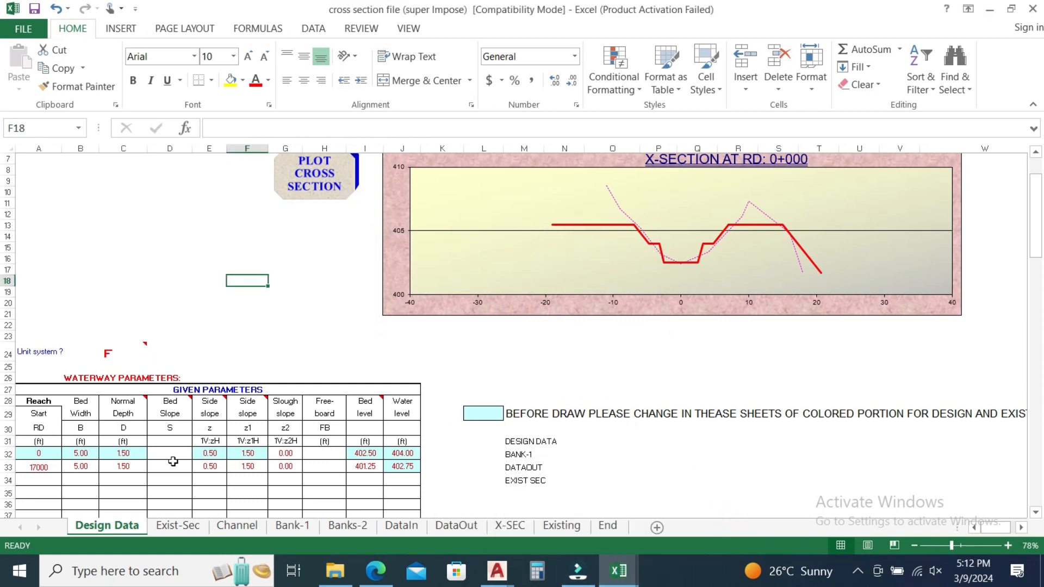
left_click(962, 546)
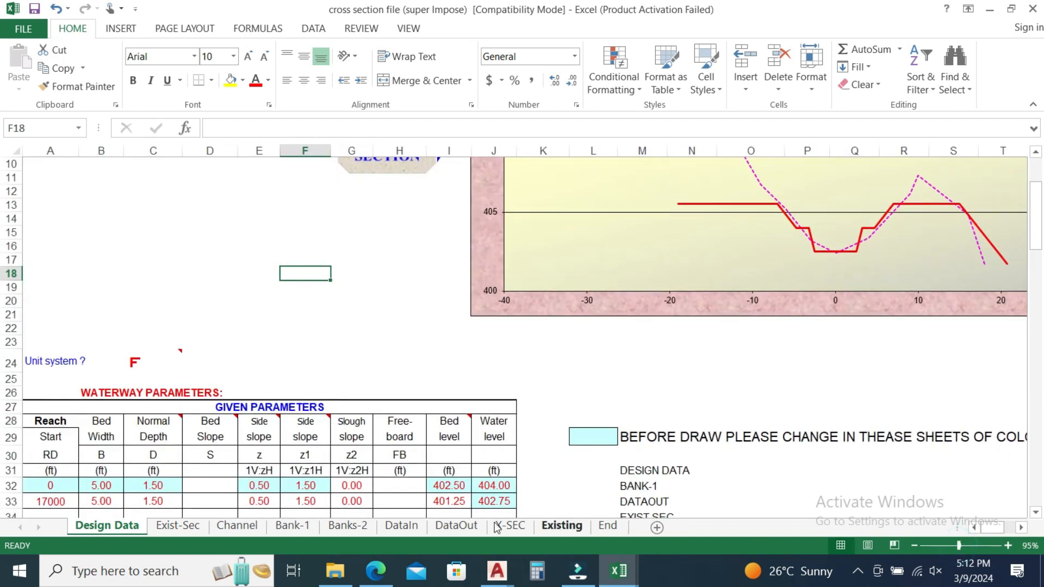
scroll(245, 451, "down", 1)
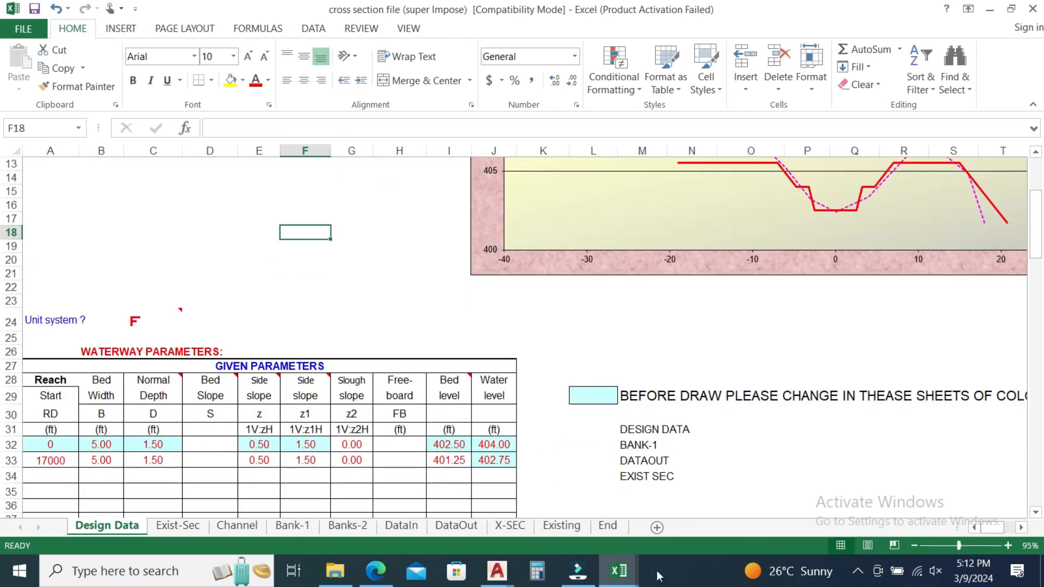
mouse_move(620, 572)
left_click(531, 495)
left_click(108, 526)
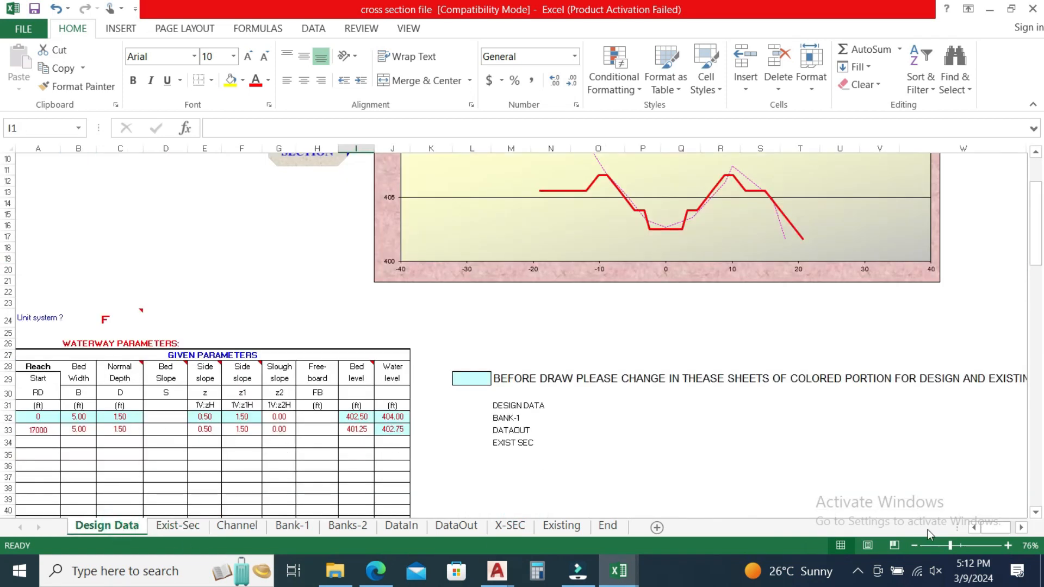
left_click(959, 546)
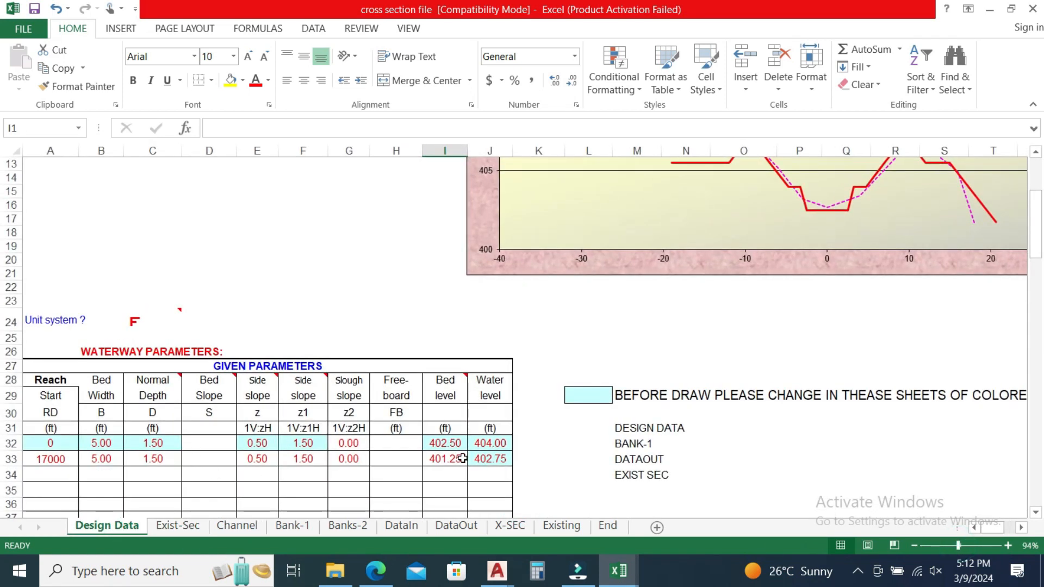
mouse_move(619, 570)
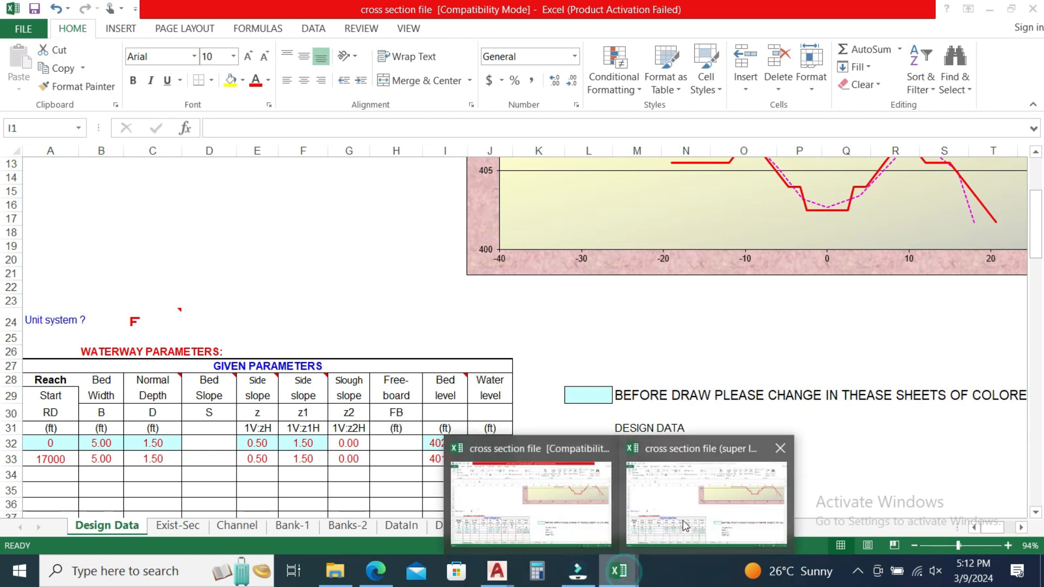
left_click(682, 517)
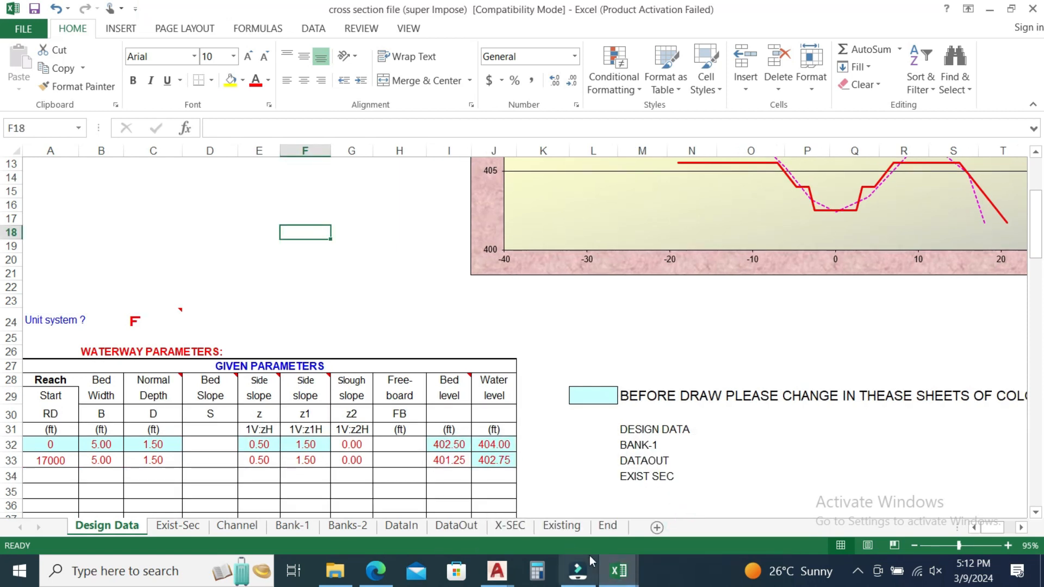
left_click(626, 580)
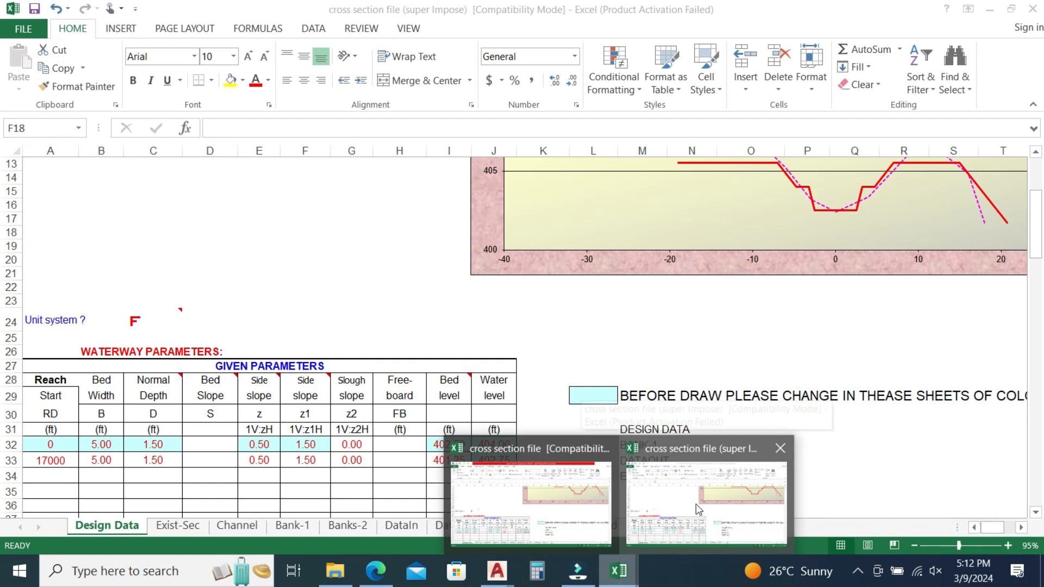
left_click(686, 500)
Step: Examine the super Impose workbook's Exist-Sec offsets and elevations, then check the existing section line in the Design Data chart
left_click(178, 525)
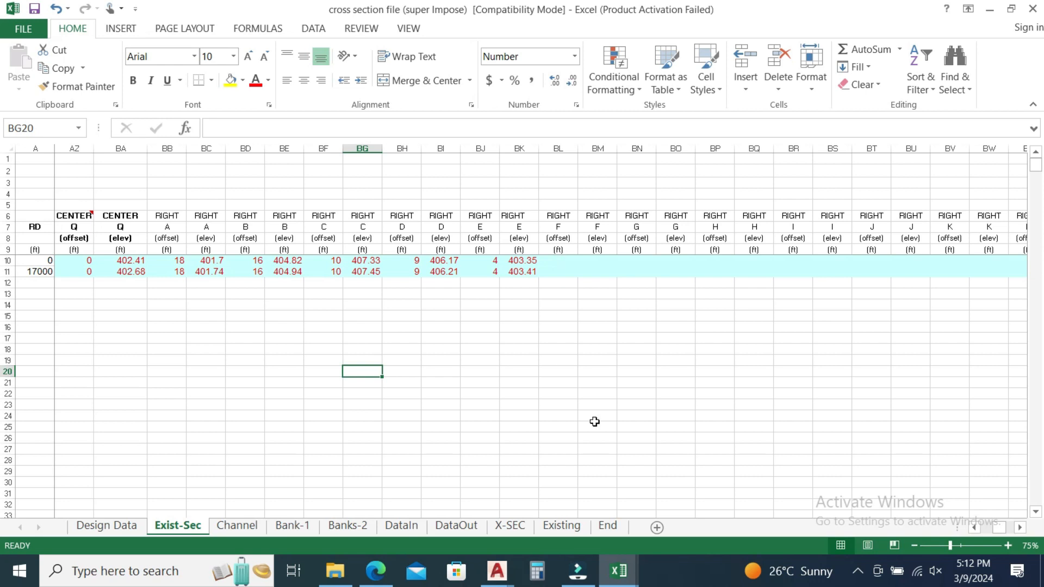
left_click_drag(990, 528, 968, 525)
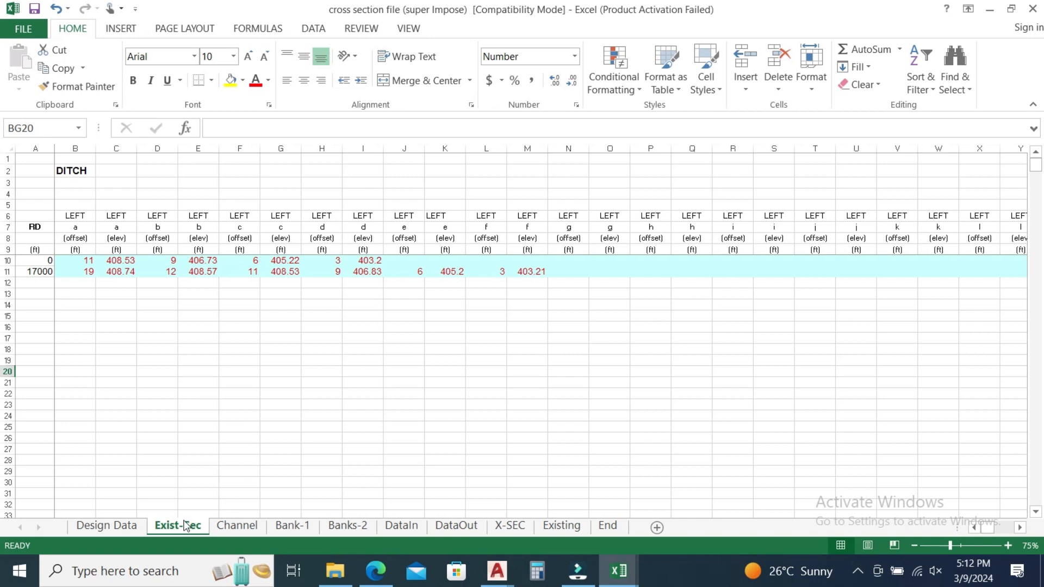
left_click(106, 525)
scroll(842, 281, "up", 3)
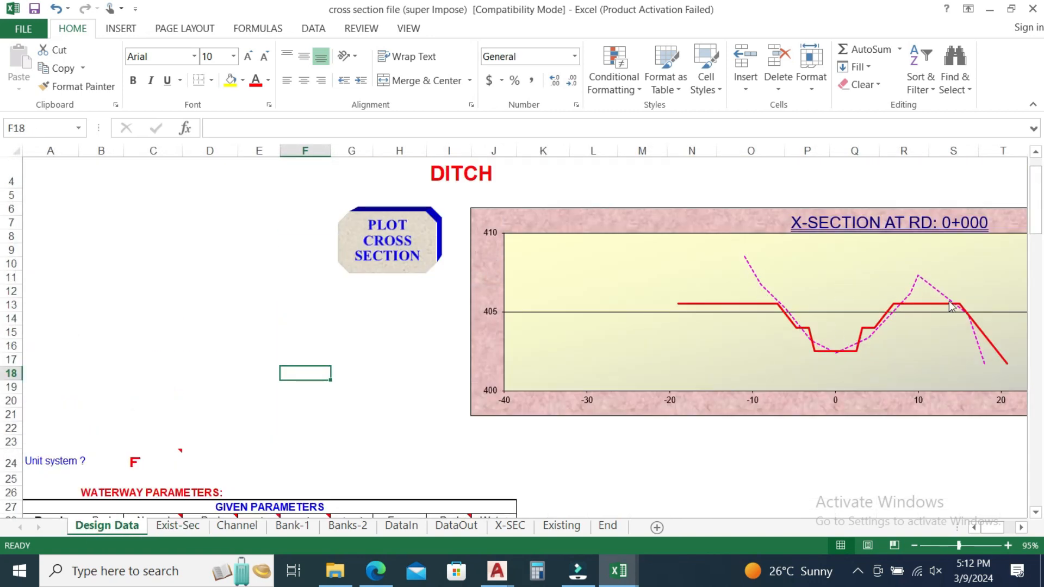
mouse_move(985, 367)
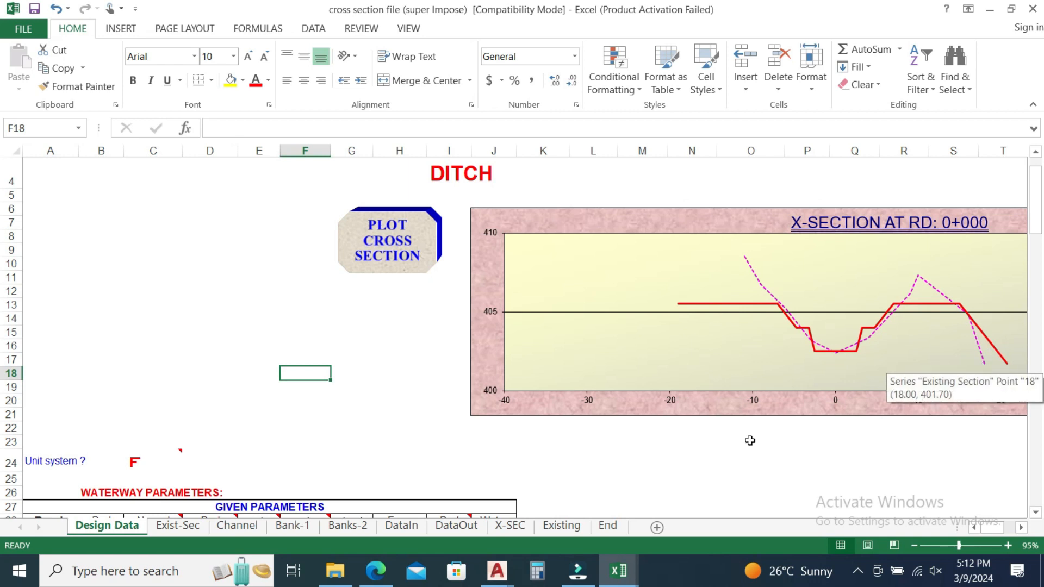
Step: Compare the cross-section chart in the original cross section file with the one in the super Impose workbook
left_click(620, 575)
mouse_move(620, 575)
left_click(514, 508)
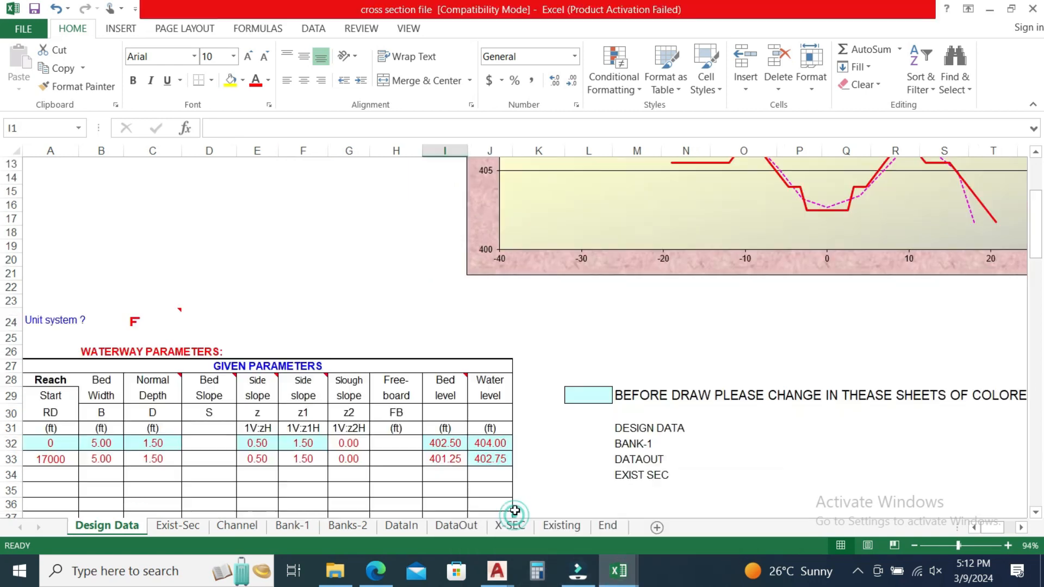
scroll(936, 313, "up", 6)
scroll(936, 314, "up", 1)
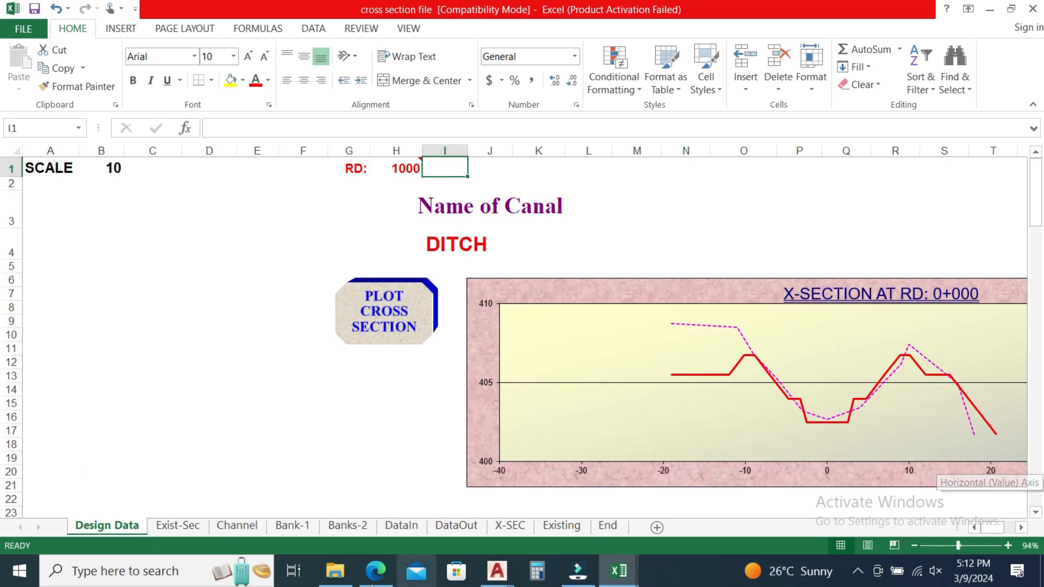
mouse_move(620, 576)
left_click(720, 511)
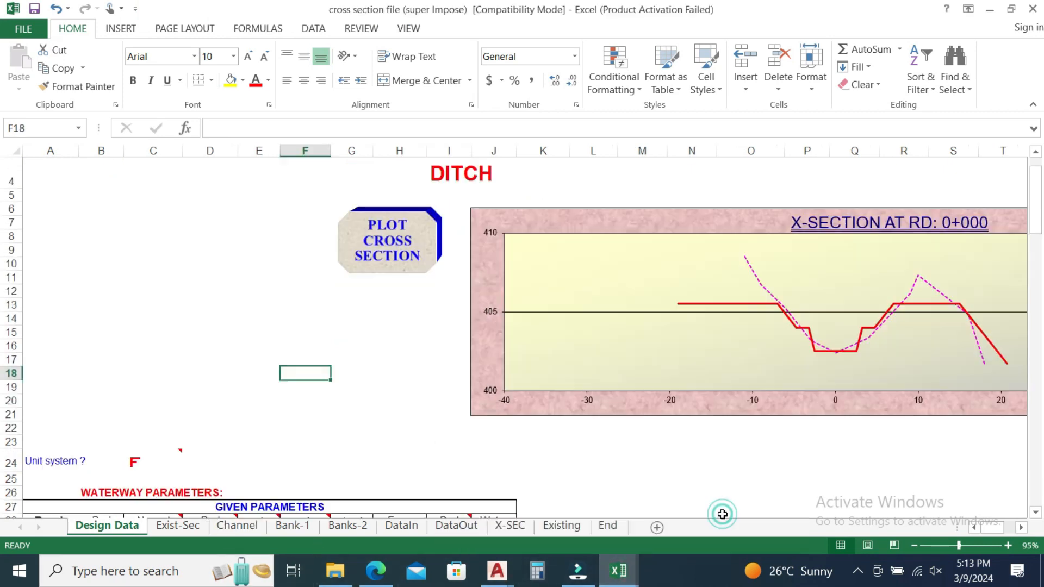
Step: Run Plot Cross Section on the super Impose workbook's Design Data sheet to copy the section's drawing commands
left_click(950, 545)
scroll(576, 353, "down", 3)
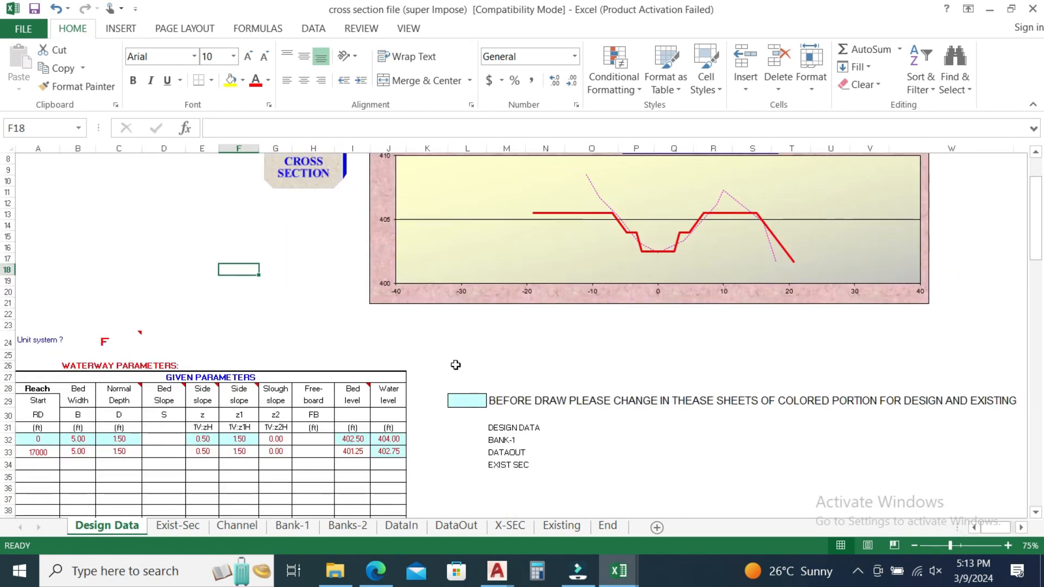
scroll(522, 403, "up", 2)
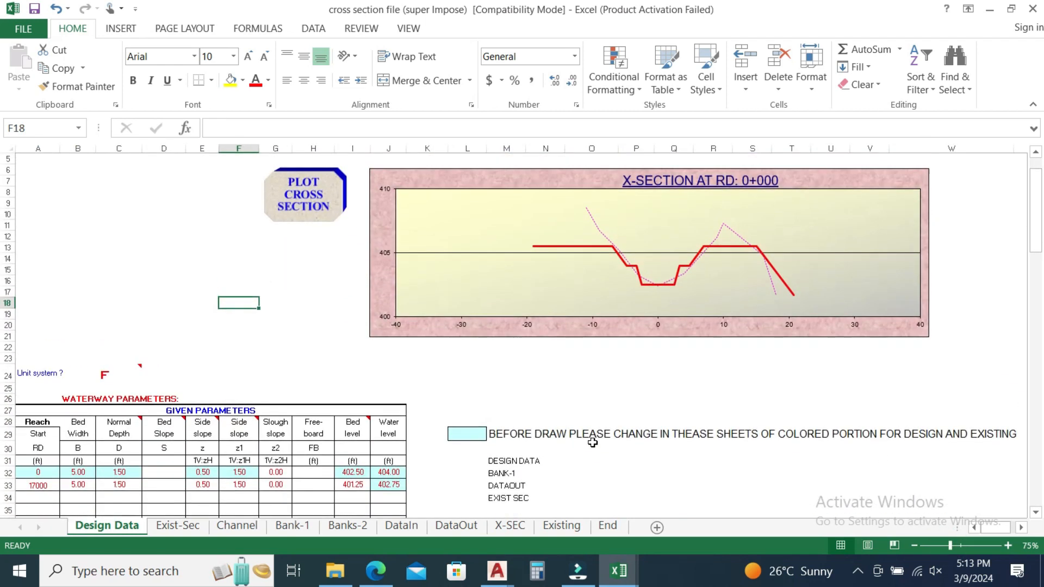
left_click(307, 193)
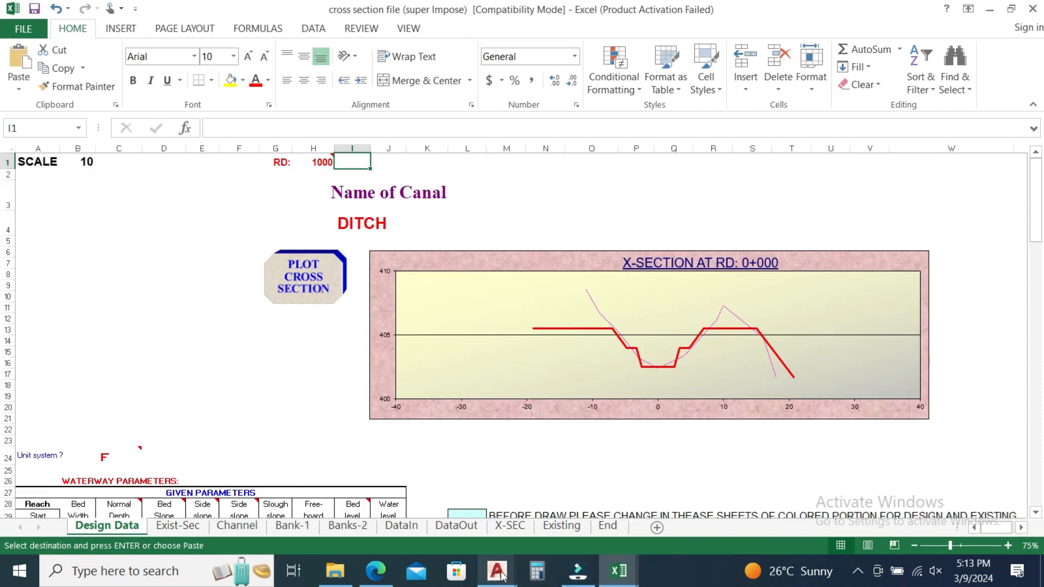
Step: Switch to AutoCAD and close the Wmark, BOX-1 and border-x1 drawings without saving their changes
mouse_move(501, 575)
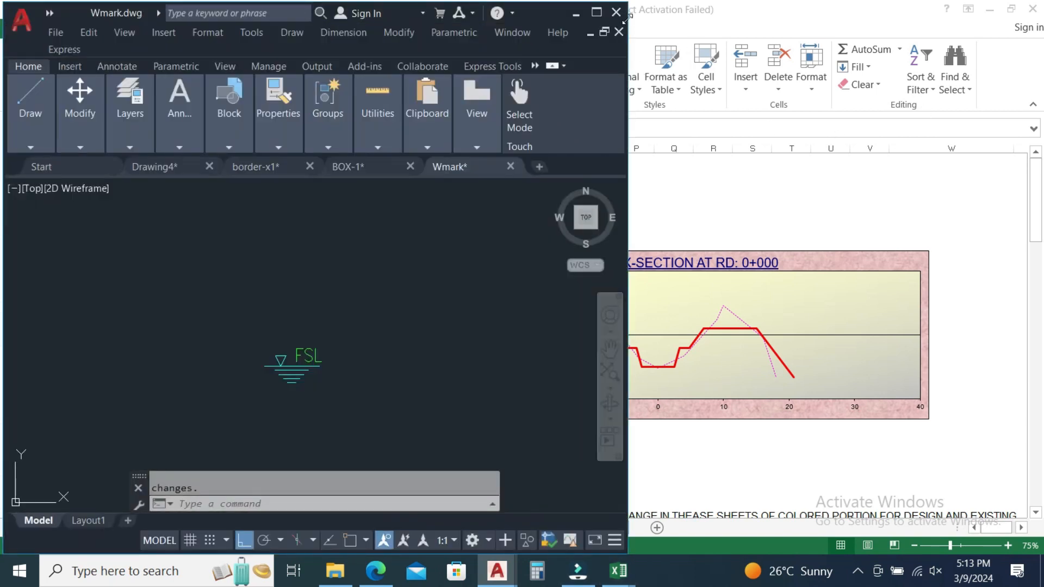
left_click(597, 12)
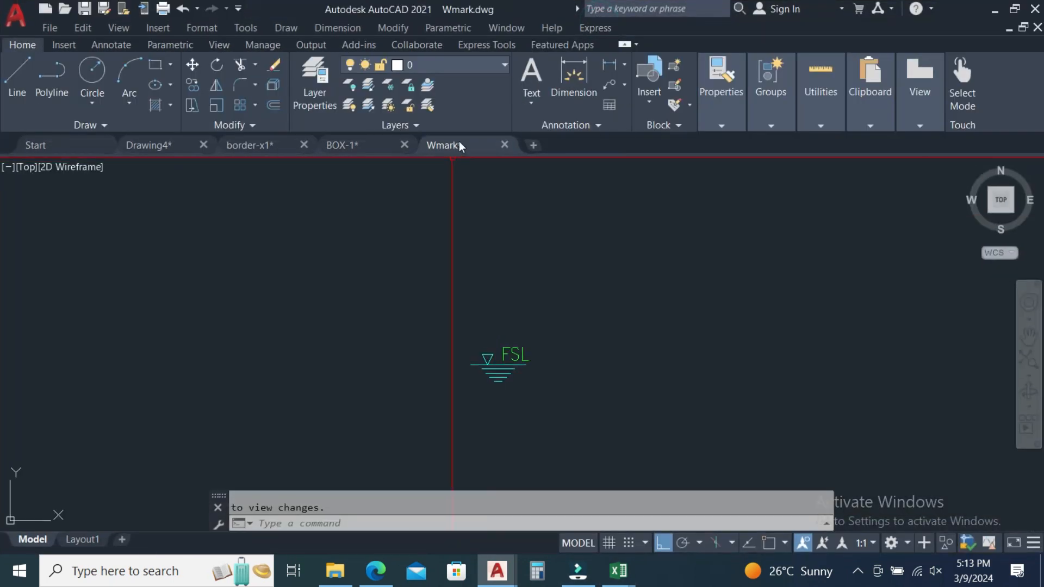
left_click(504, 146)
left_click(558, 323)
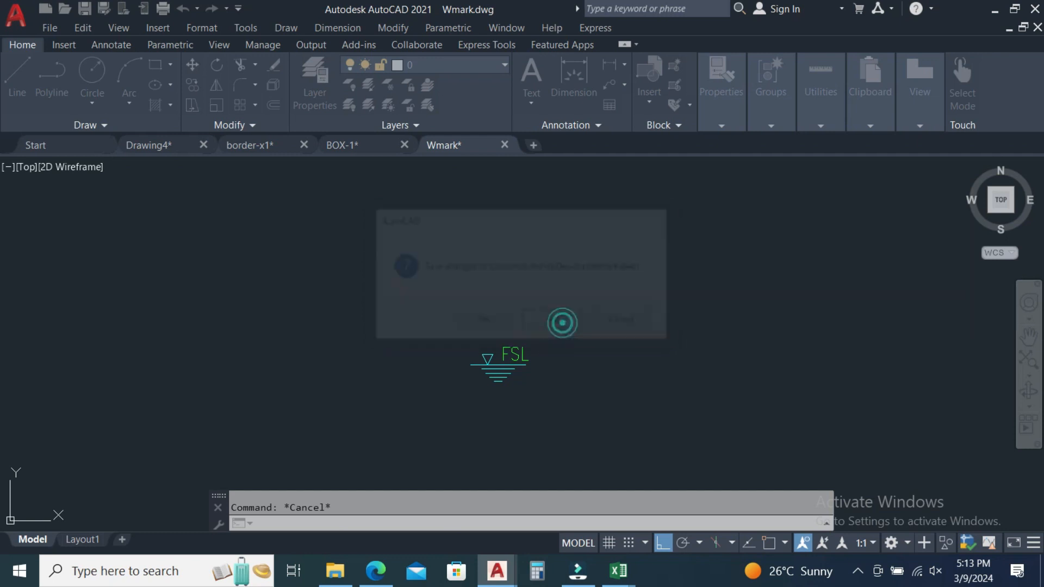
left_click(404, 145)
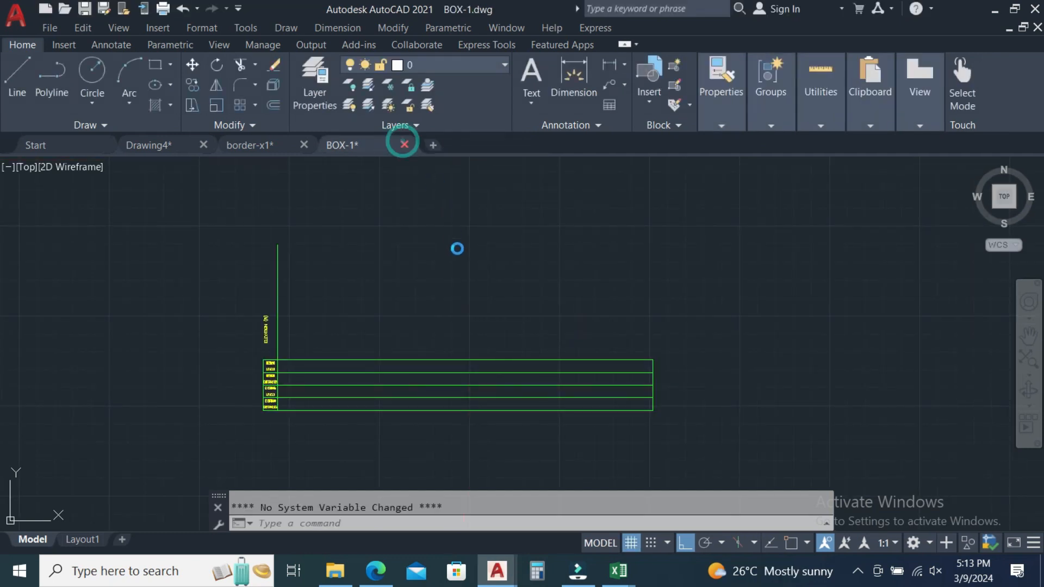
left_click(547, 321)
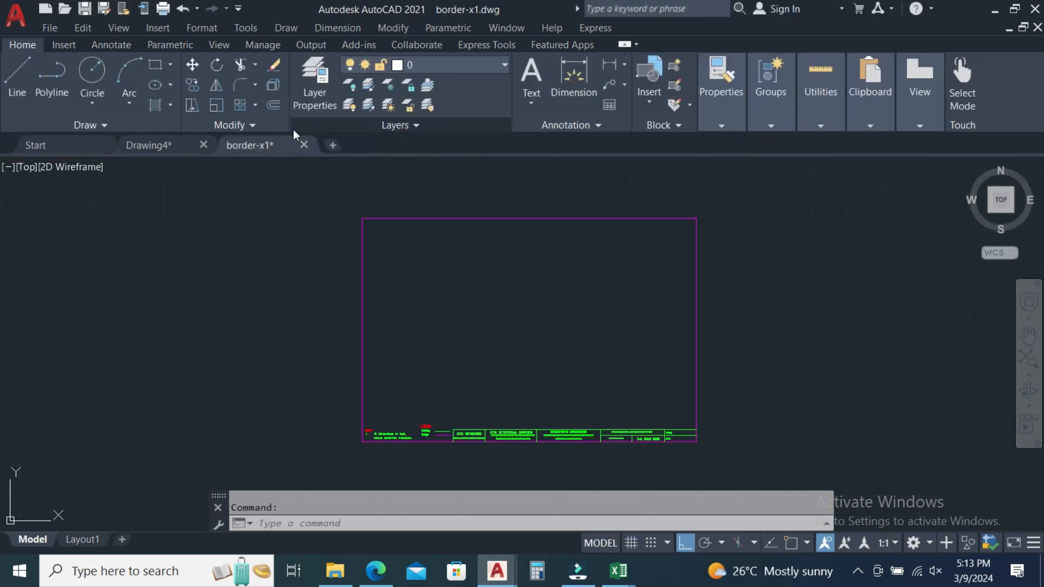
left_click(304, 145)
left_click(560, 322)
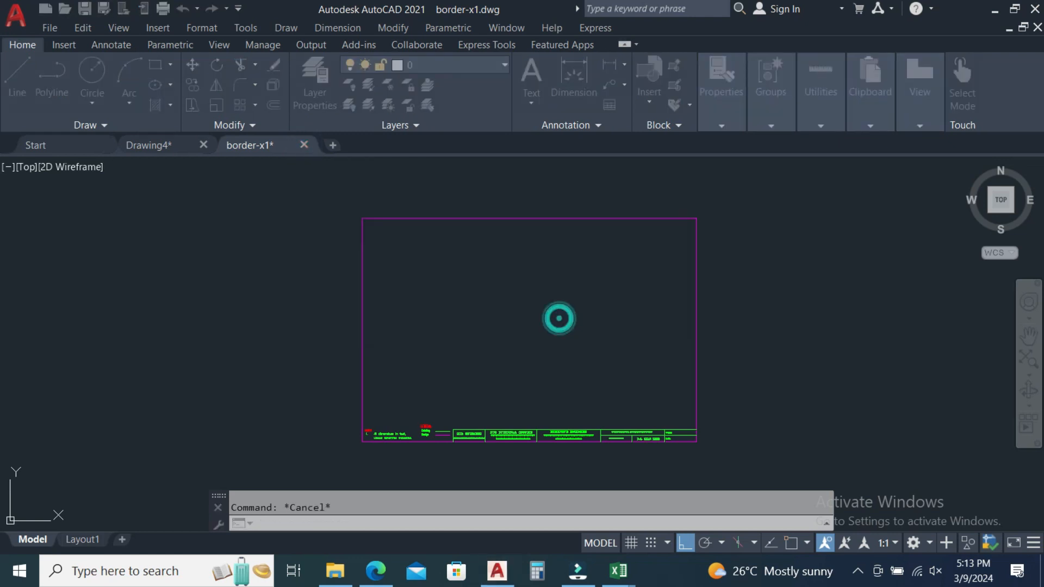
Step: Create a new drawing and turn off its grid and the display of annotative objects at all scales
left_click(46, 10)
key("Return")
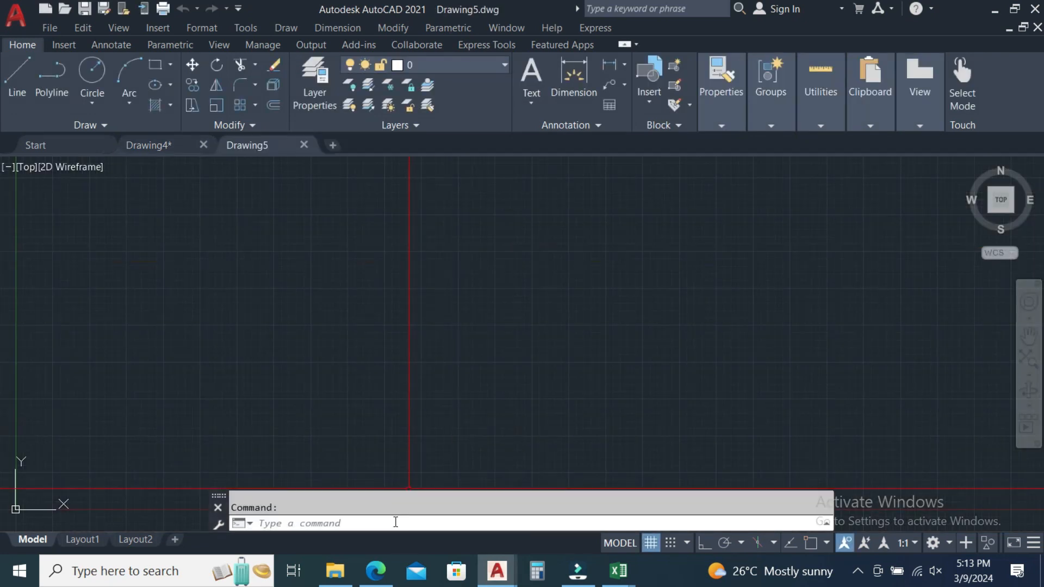
left_click(651, 543)
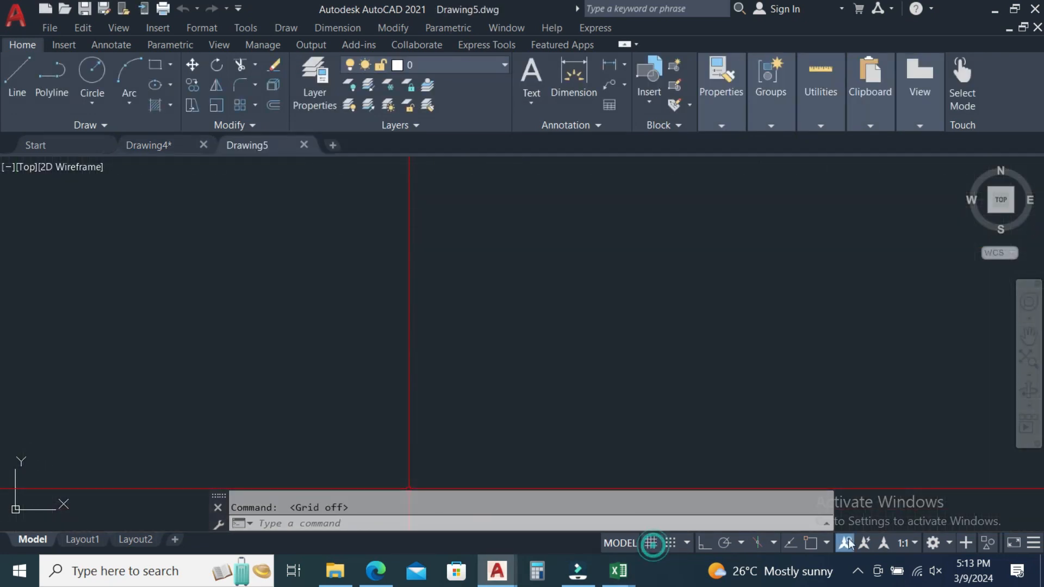
left_click(845, 543)
Step: Plot the super Impose cross section in the new drawing by pasting the copied commands into the command line
left_click(310, 522)
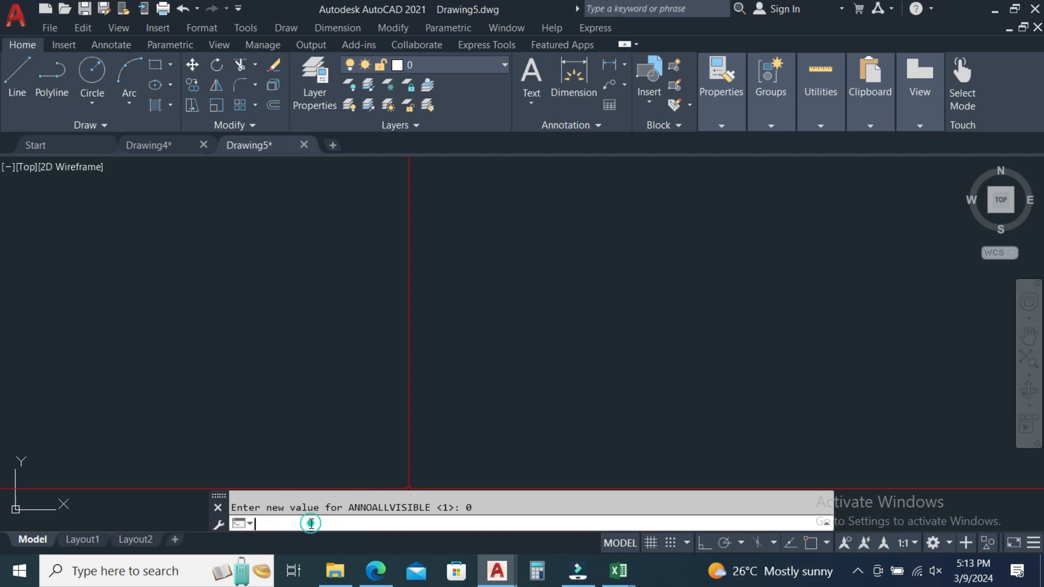
right_click(309, 521)
left_click(371, 449)
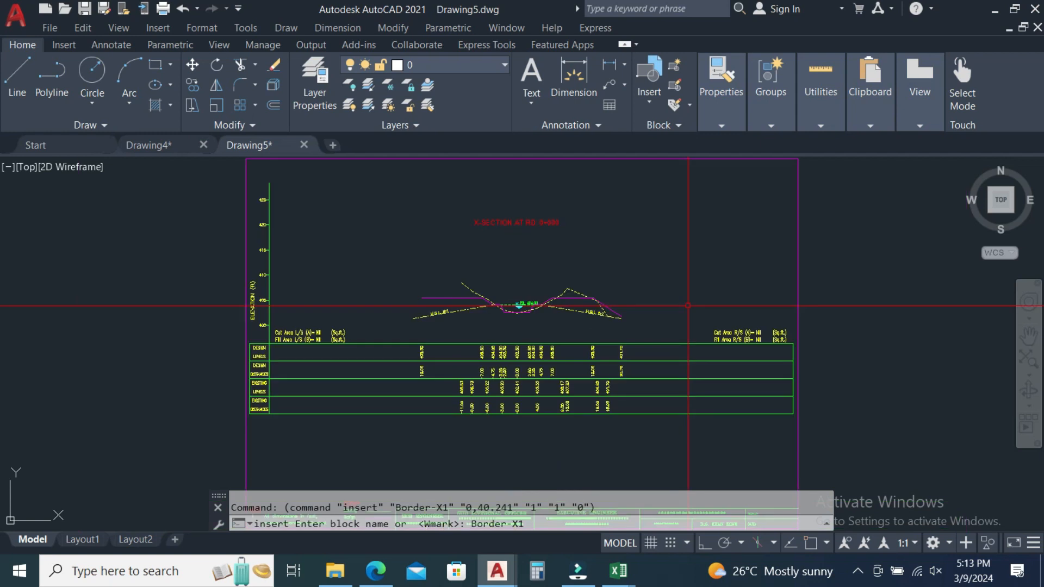
Step: Examine the plotted section's design and existing profiles and its table of levels and distances
scroll(559, 299, "up", 6)
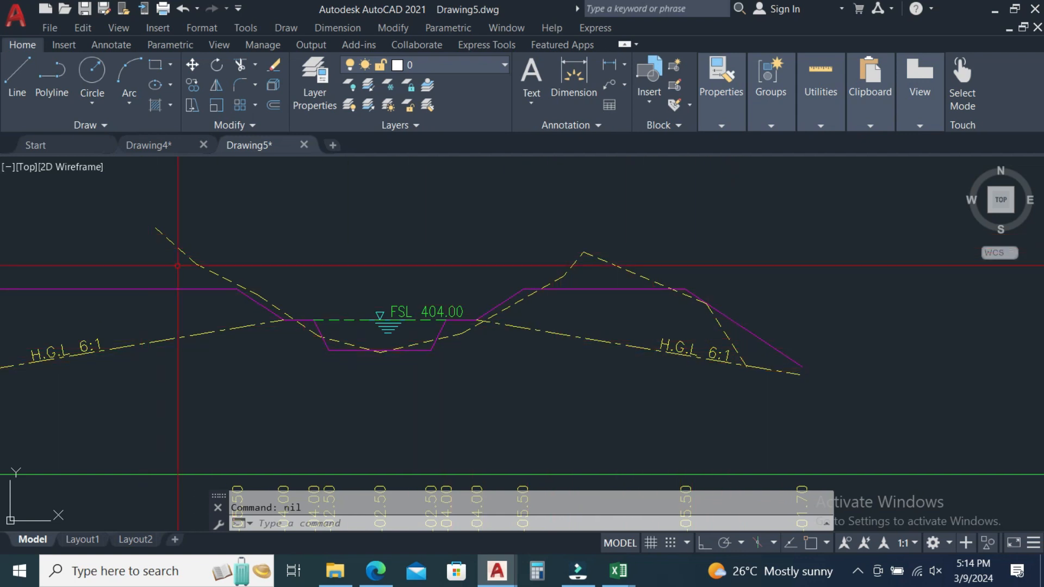
scroll(461, 302, "down", 6)
scroll(554, 325, "up", 2)
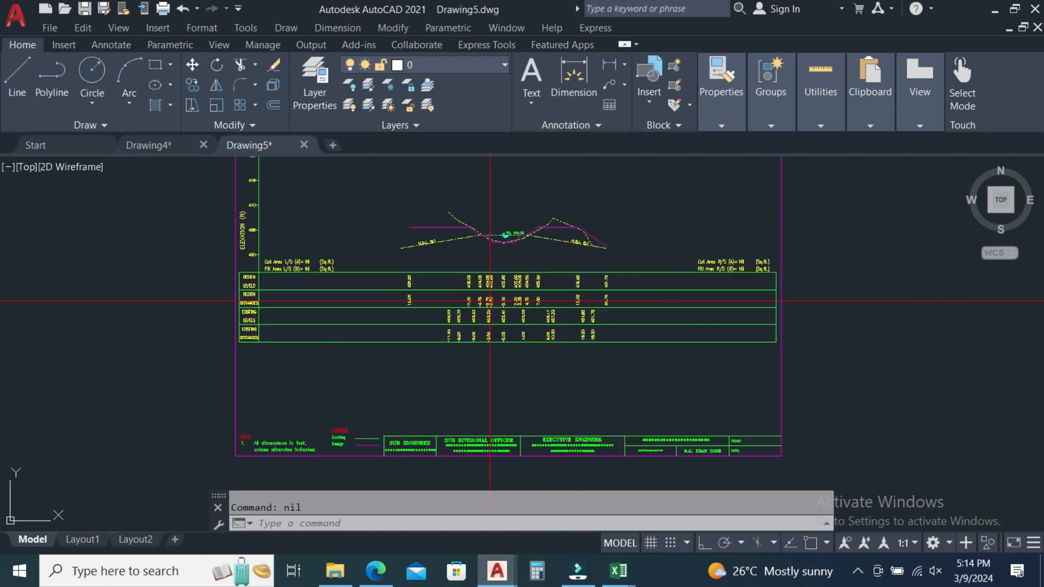
scroll(484, 313, "up", 2)
scroll(691, 275, "down", 3)
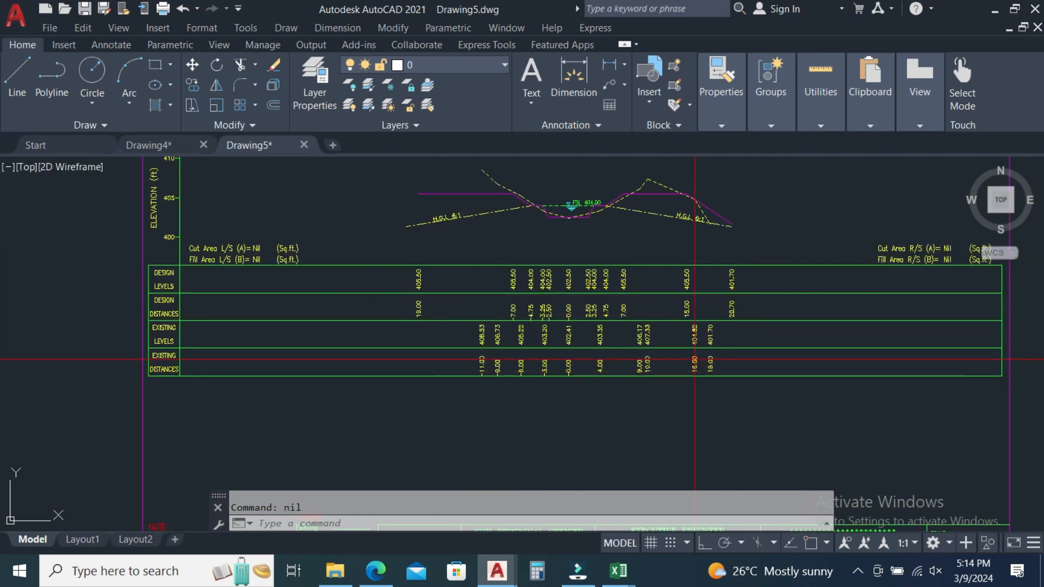
scroll(228, 273, "up", 6)
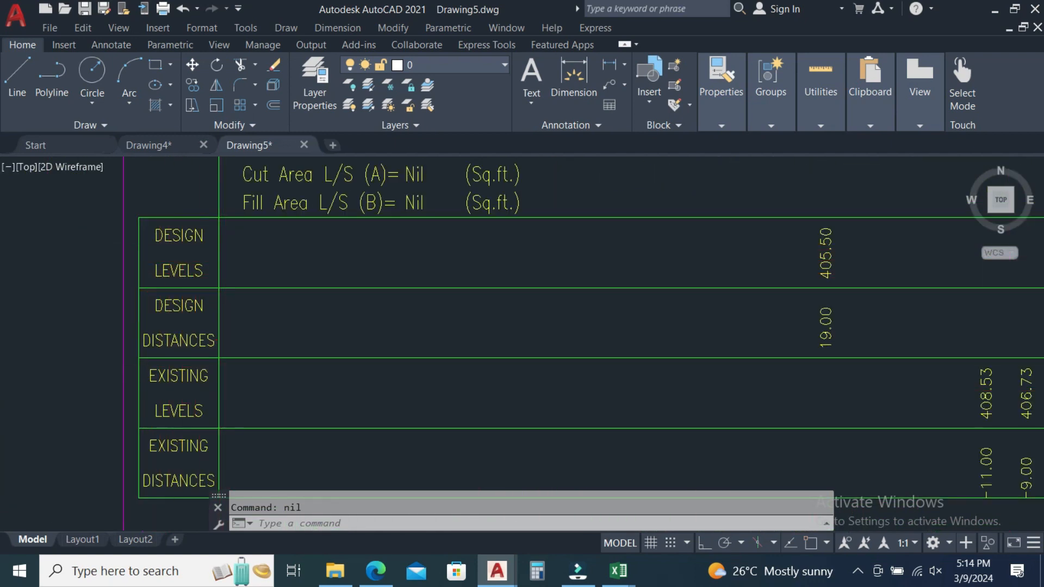
scroll(174, 285, "down", 5)
scroll(715, 369, "up", 3)
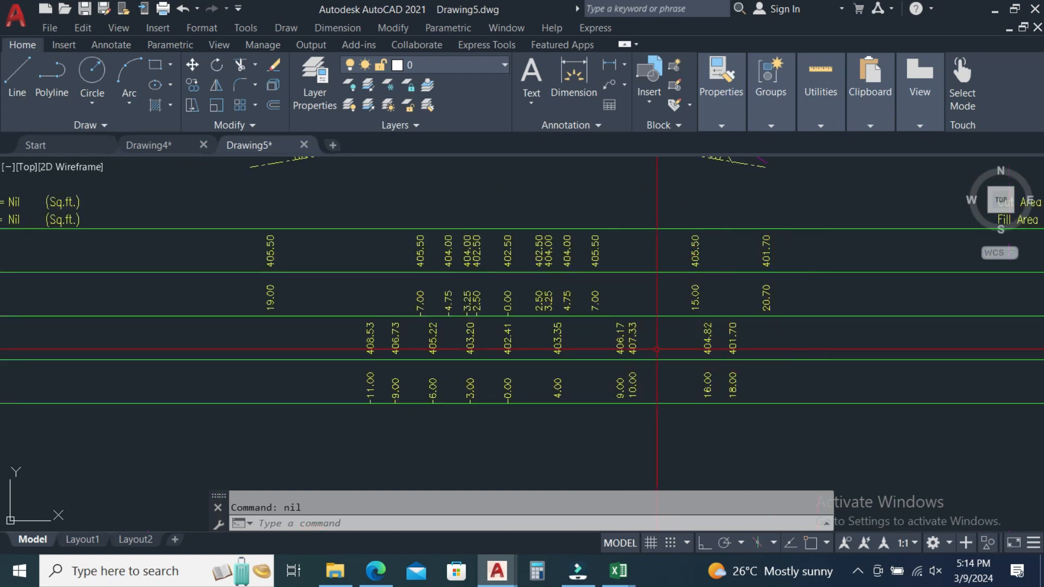
scroll(523, 407, "down", 5)
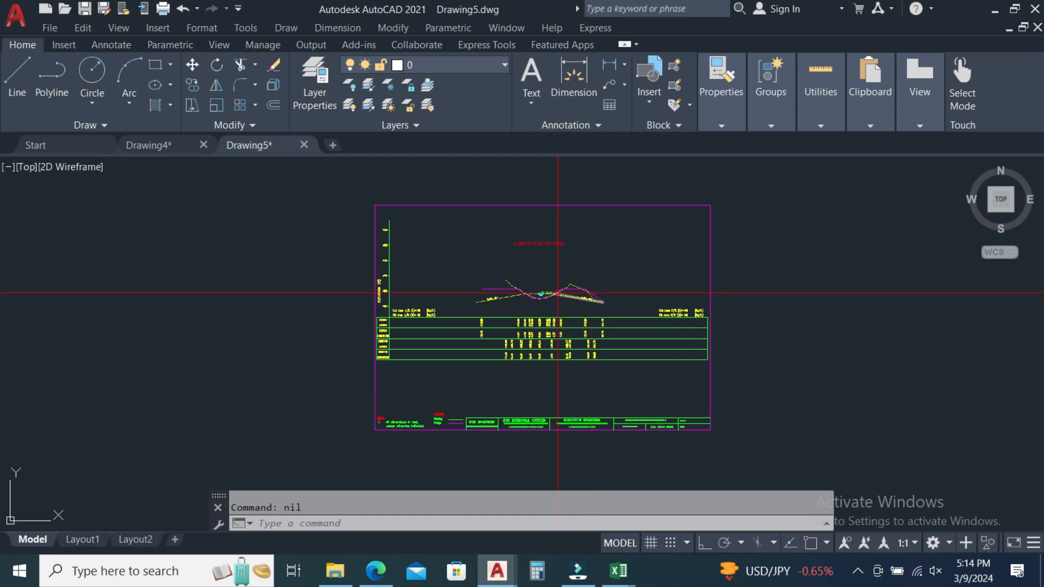
Step: Start Copy with Base Point, using the outer endpoint of the right bank's level magenta design line as base point
scroll(558, 293, "up", 6)
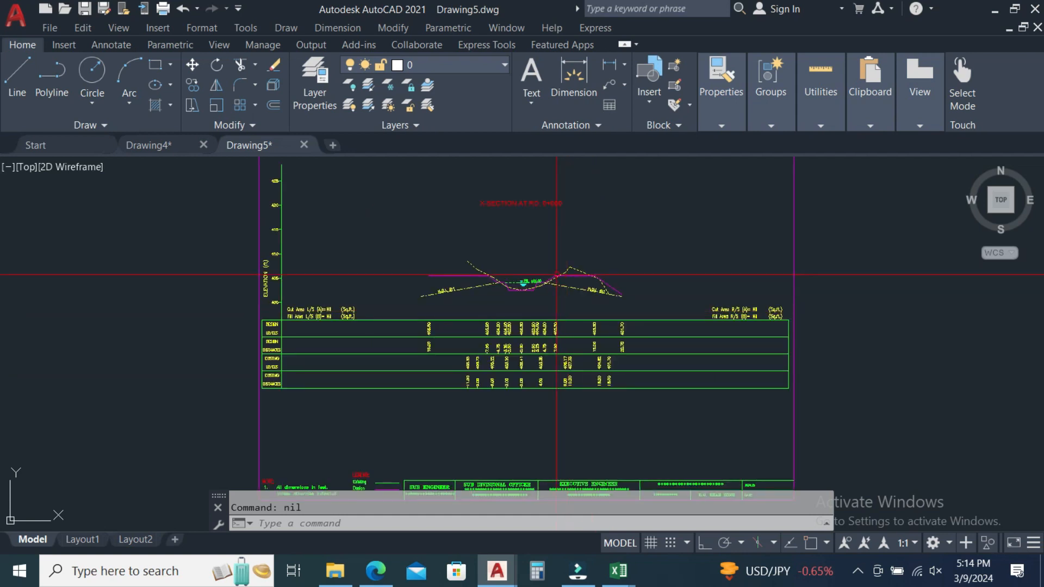
left_click(82, 28)
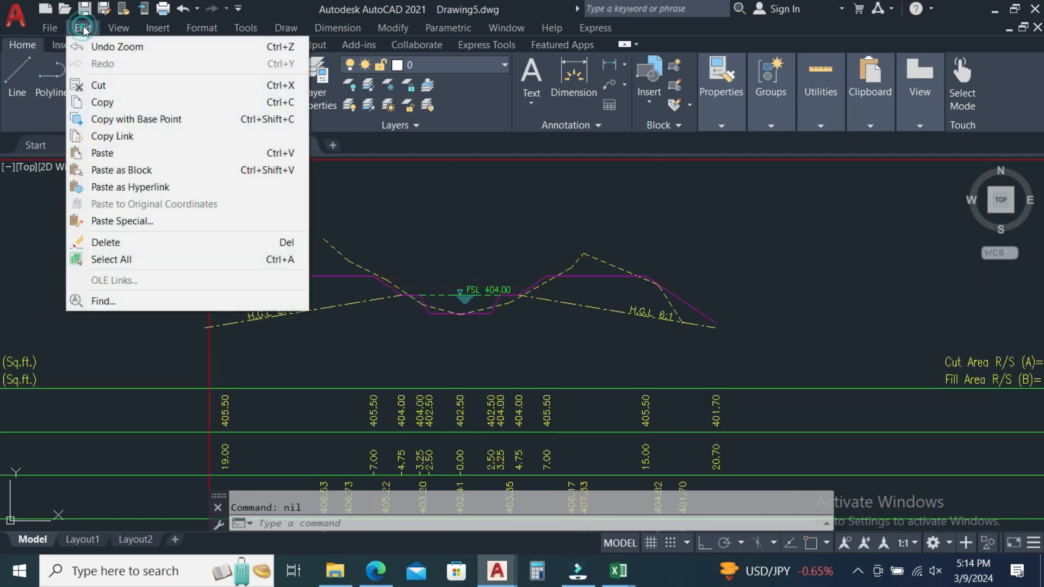
left_click(172, 118)
scroll(653, 254, "up", 4)
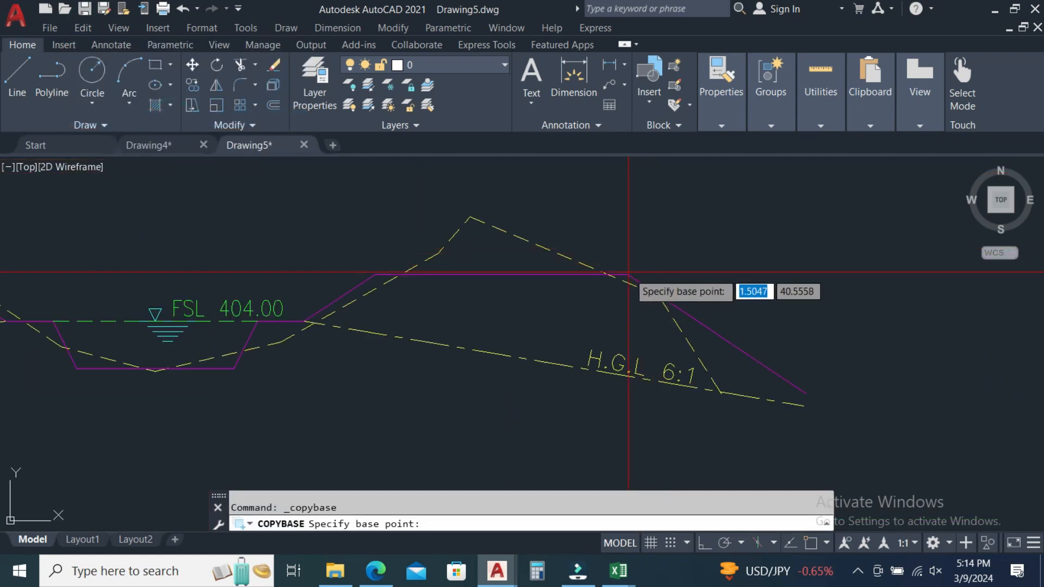
right_click(659, 275, "shift")
left_click(707, 277)
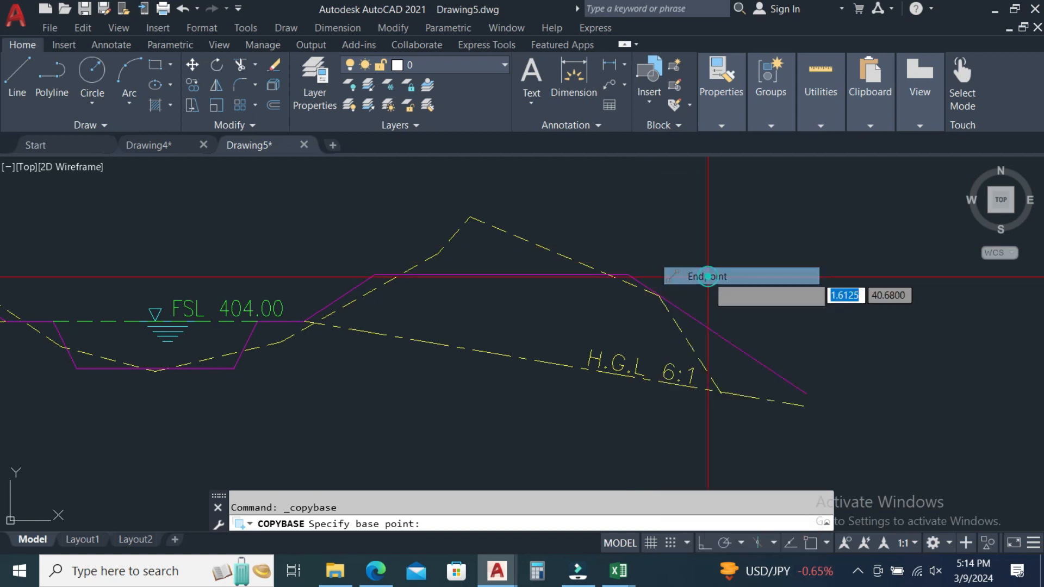
left_click(627, 275)
Step: Select both halves of the dashed yellow existing section line and copy them to the clipboard
left_click(591, 213)
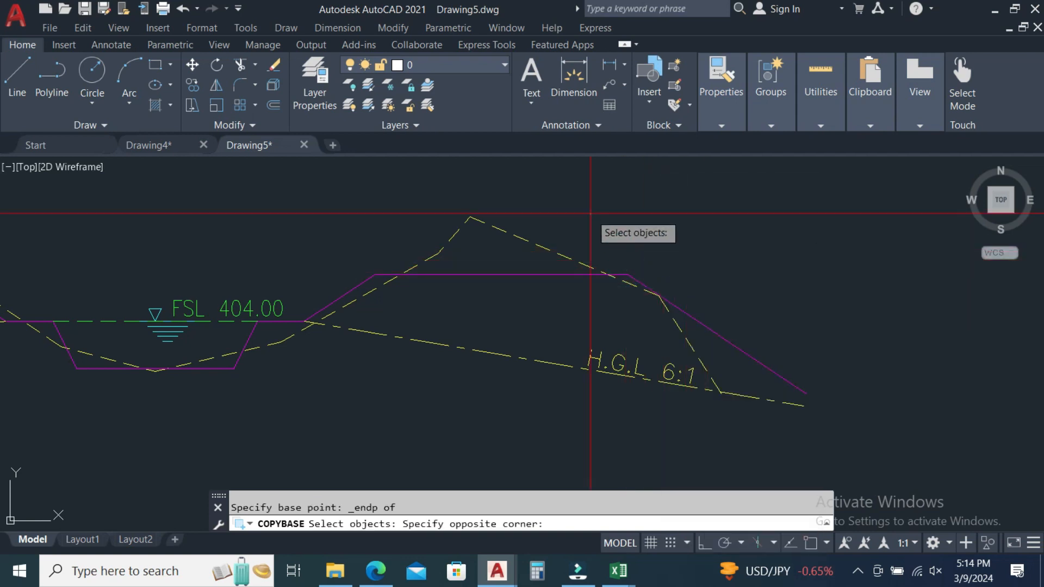
left_click(434, 240)
scroll(652, 228, "down", 4)
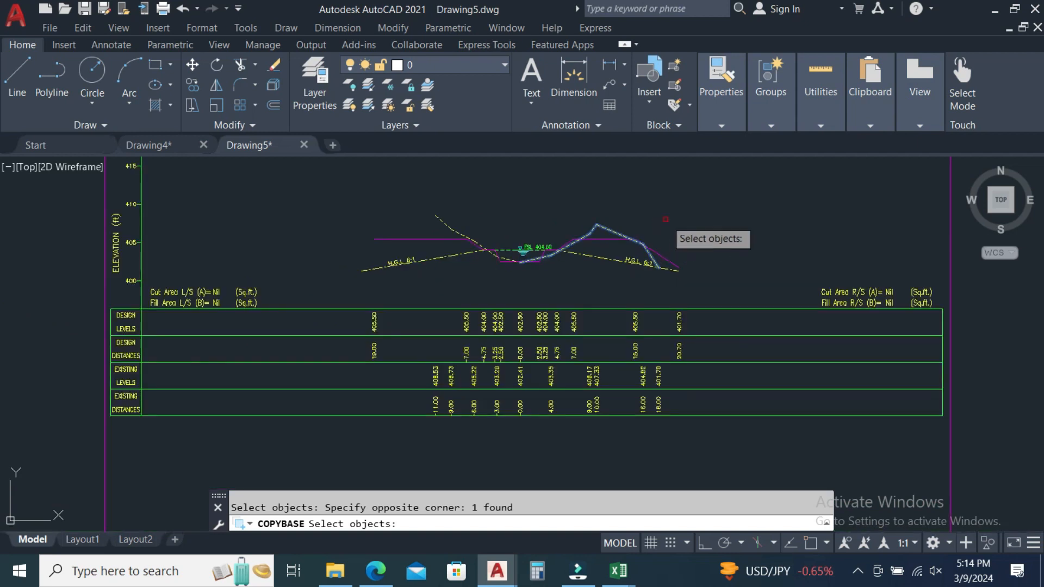
scroll(665, 219, "down", 2)
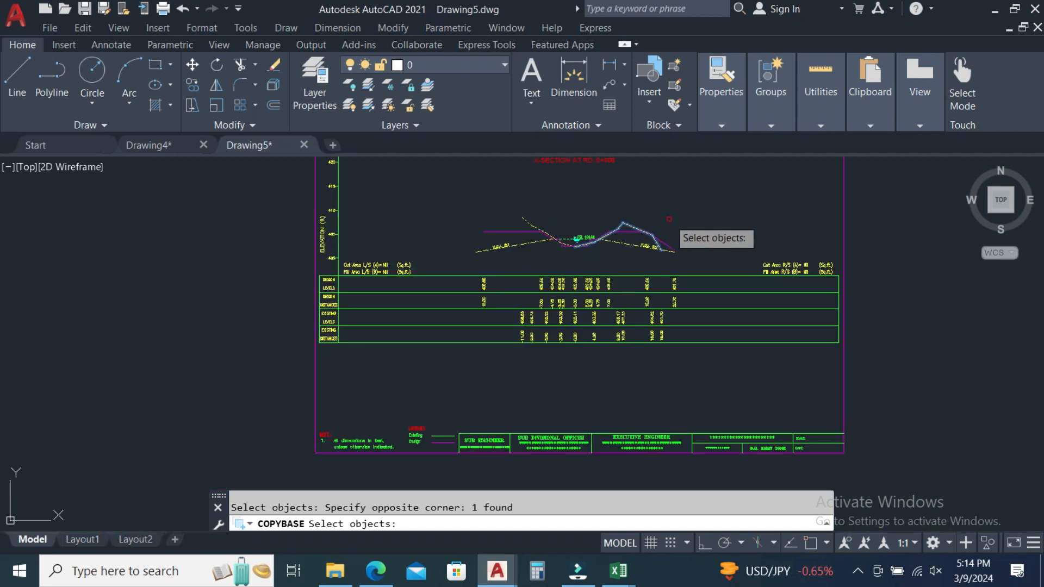
scroll(542, 217, "up", 5)
left_click(542, 217)
left_click(478, 229)
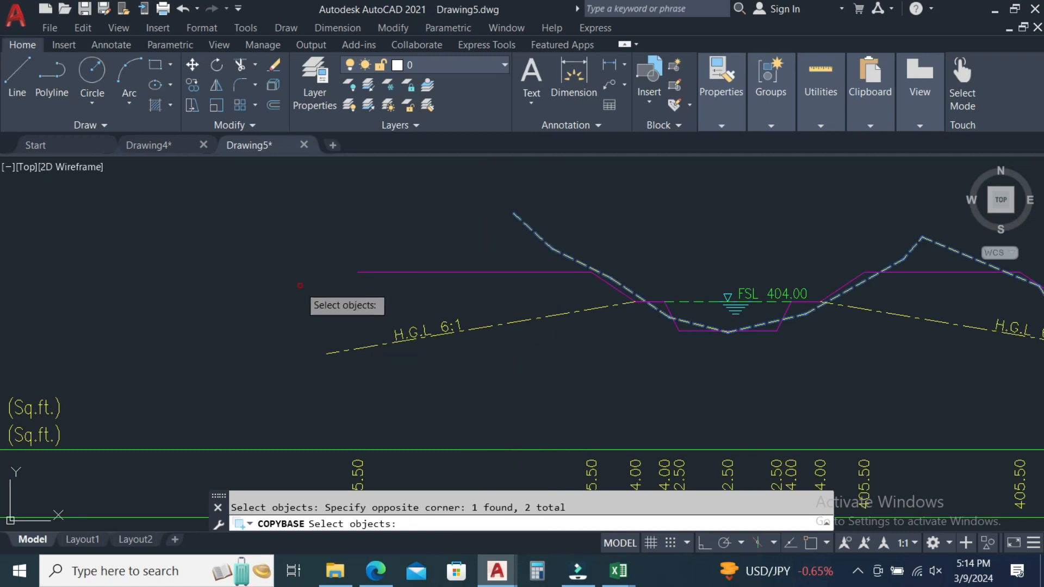
scroll(299, 285, "down", 3)
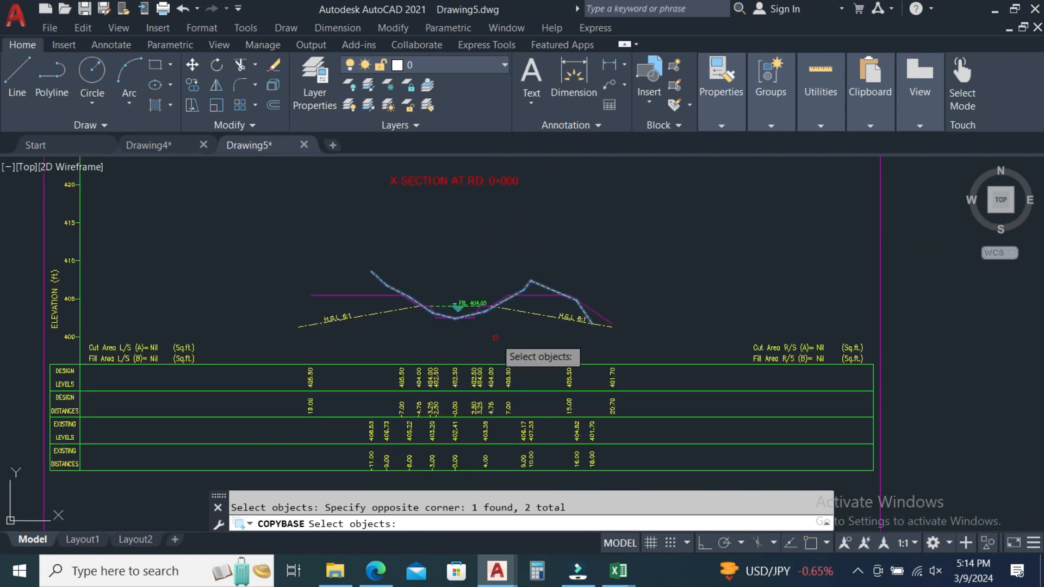
key("Return")
Step: Paste the dashed existing section into Drawing4 at the outer endpoint of the right bank's lower level design line
left_click(149, 146)
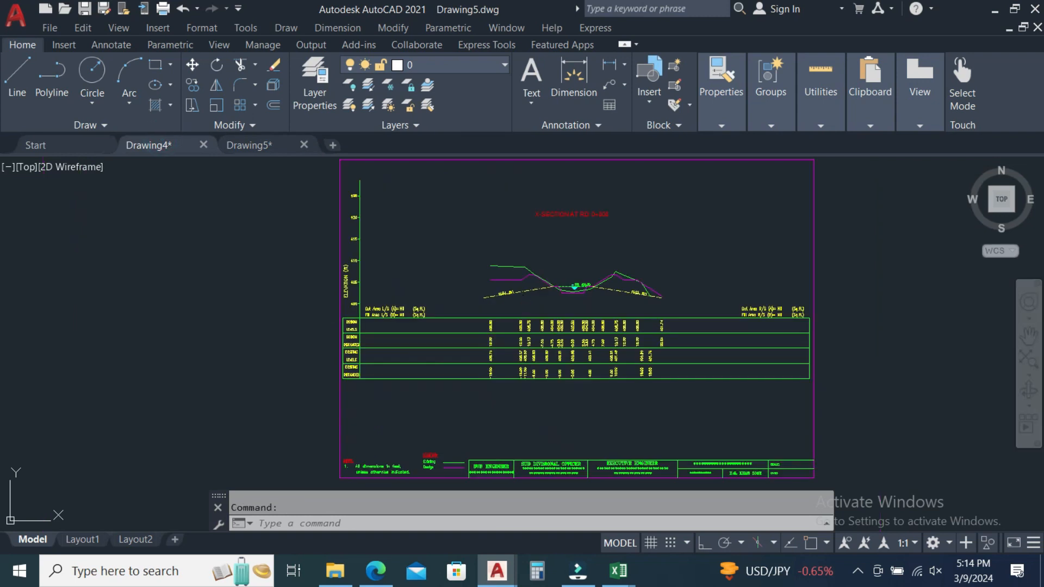
scroll(618, 287, "up", 5)
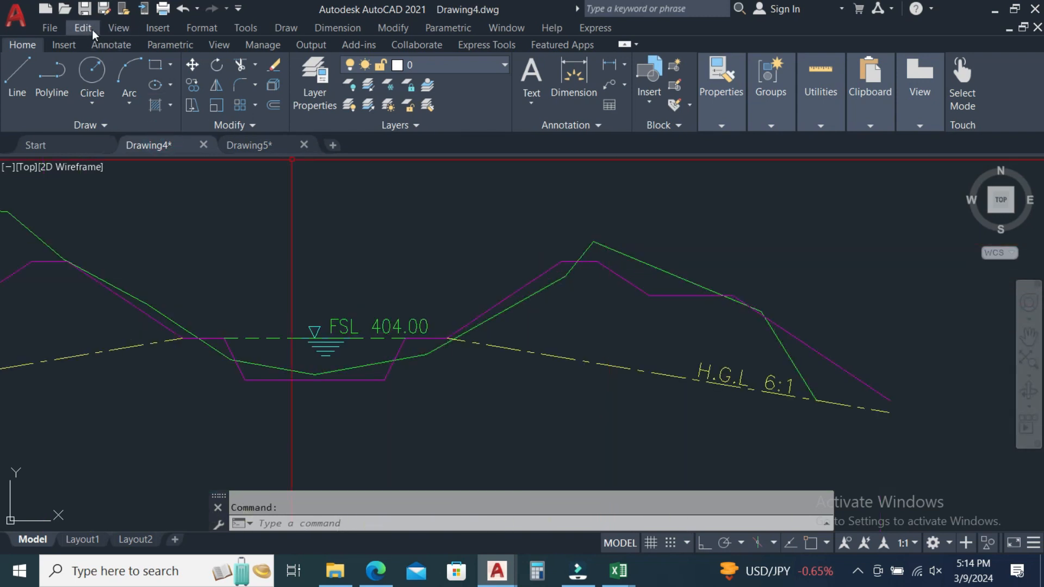
left_click(82, 28)
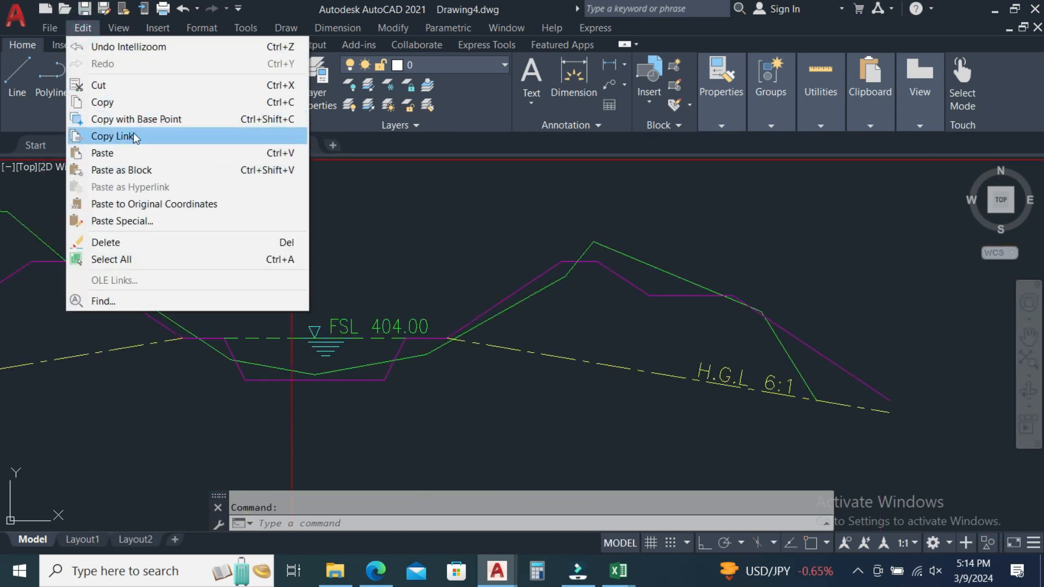
left_click(107, 157)
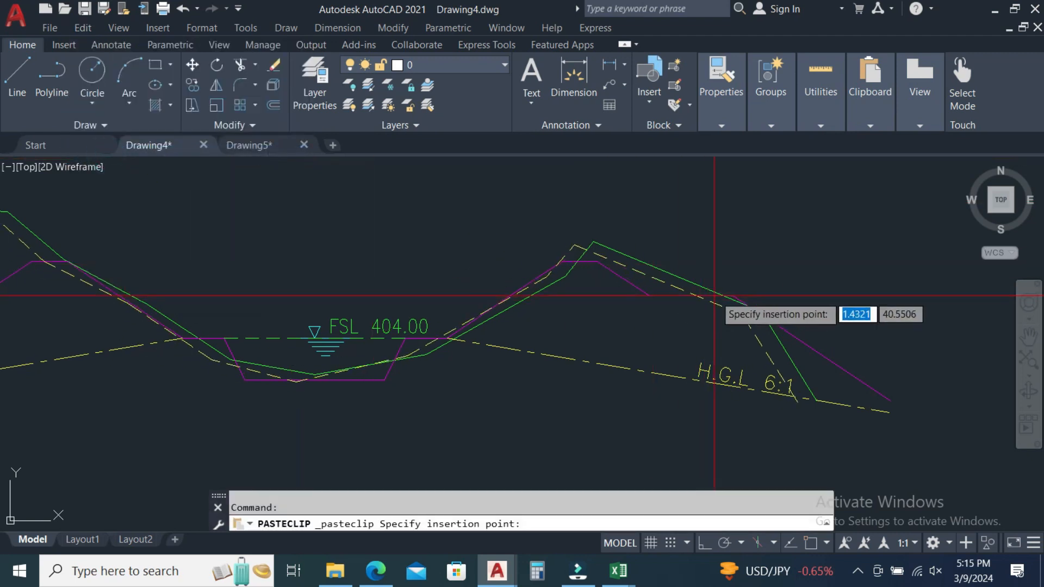
right_click(726, 269, "shift")
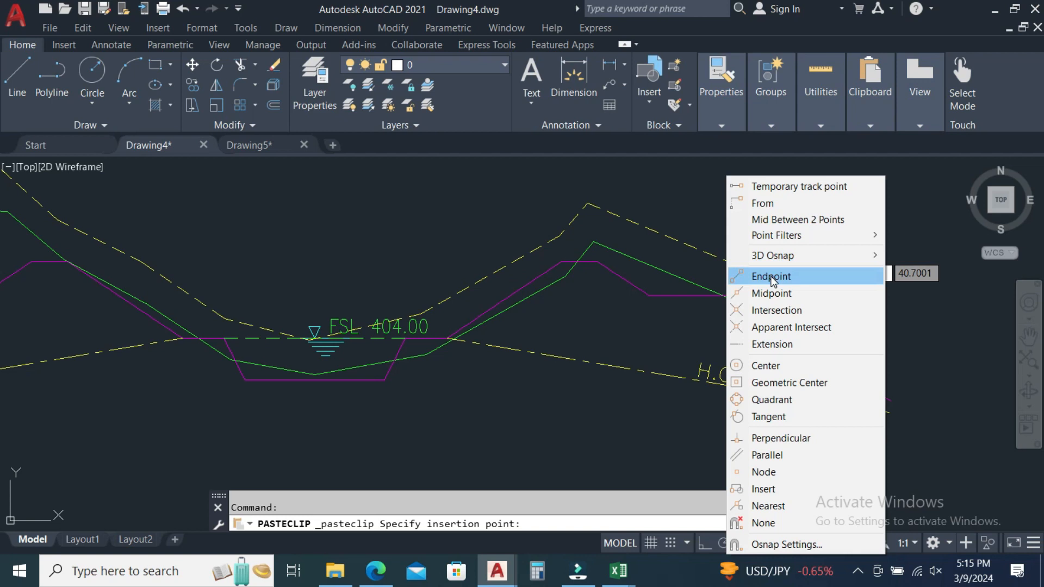
left_click(771, 276)
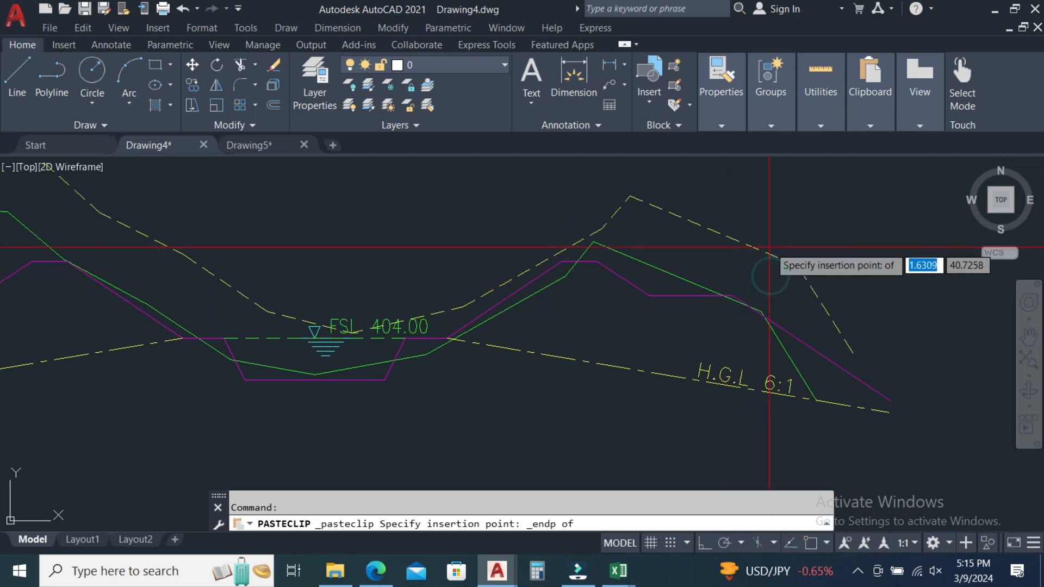
left_click(734, 289)
scroll(744, 287, "down", 2)
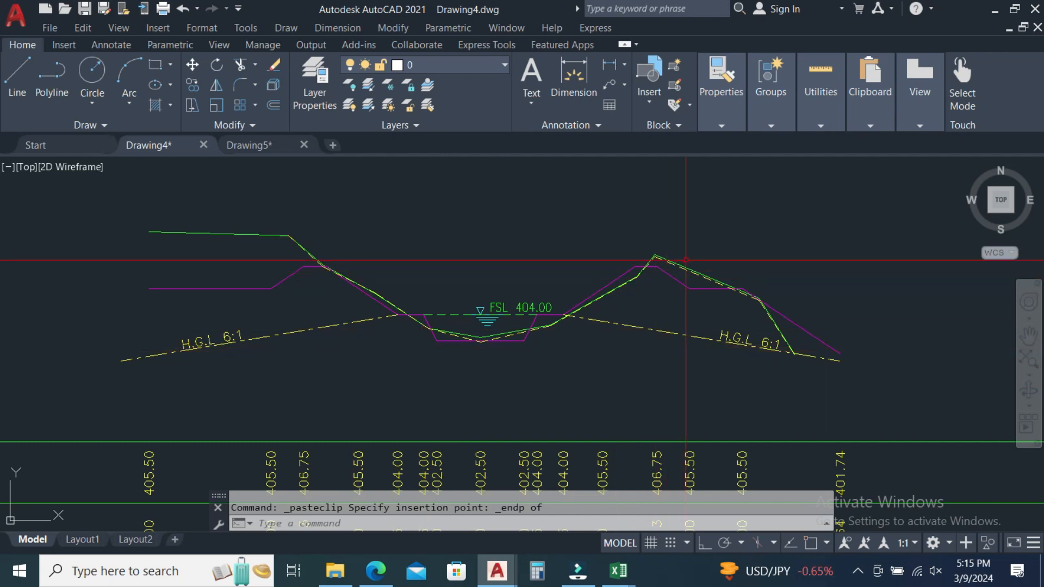
Step: Switch to Drawing5 and explode the section's table block of design and existing levels and distances
scroll(748, 327, "up", 4)
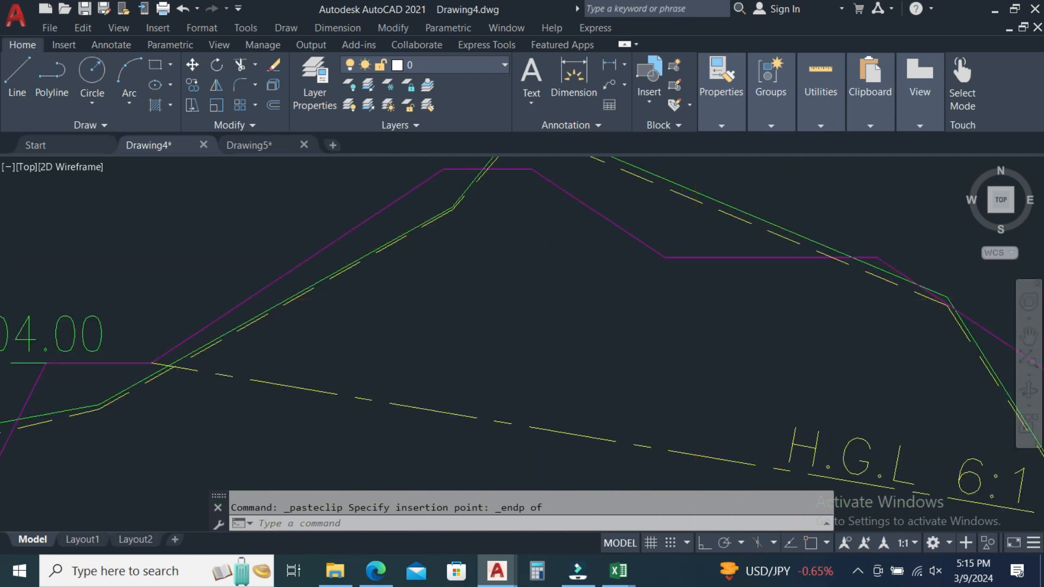
scroll(688, 309, "down", 2)
scroll(572, 383, "down", 5)
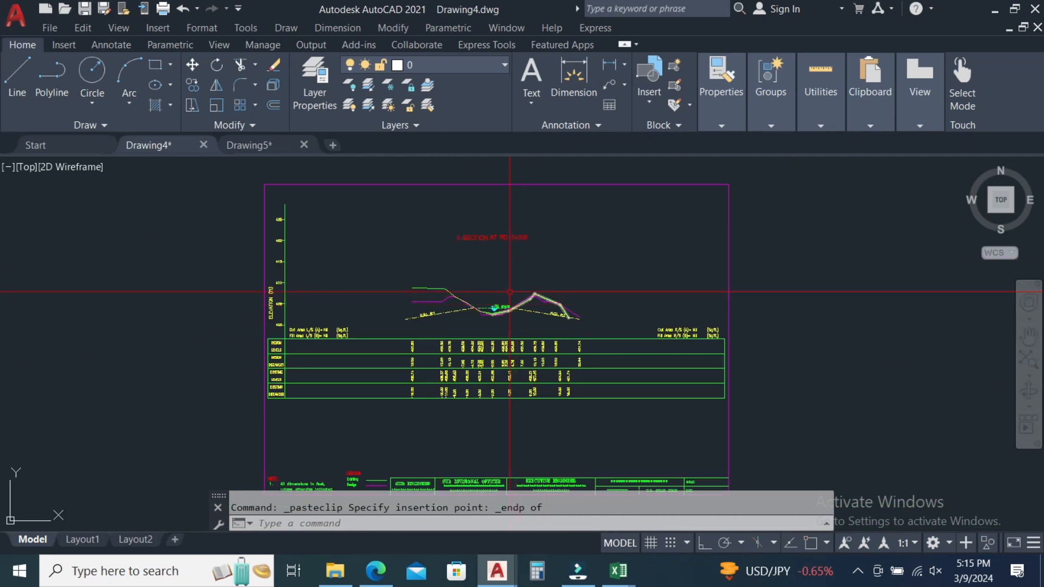
scroll(468, 383, "down", 2)
scroll(418, 391, "up", 2)
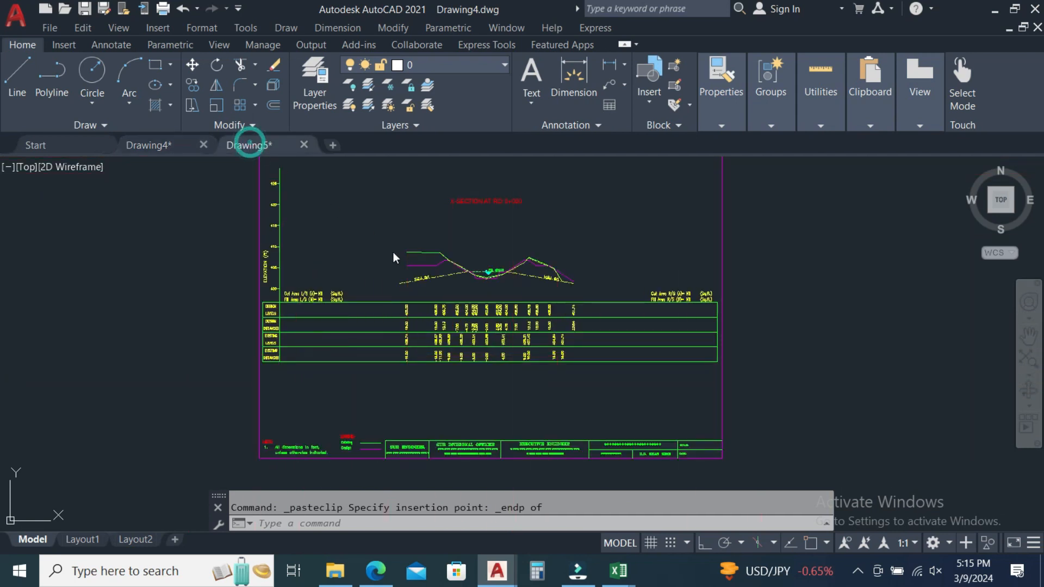
left_click(247, 145)
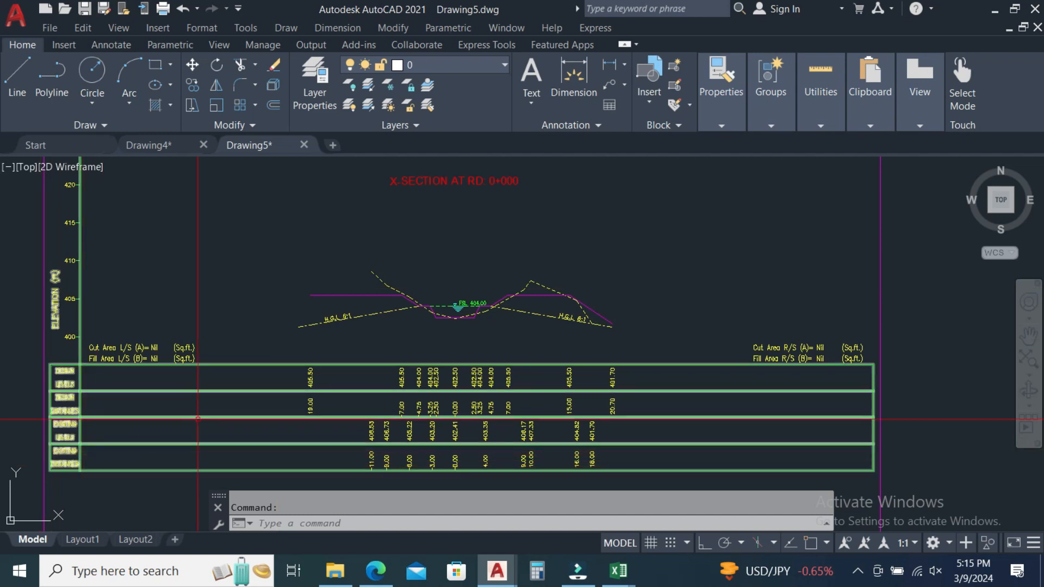
scroll(378, 285, "down", 5)
scroll(408, 350, "up", 5)
left_click(614, 374)
left_click(602, 357)
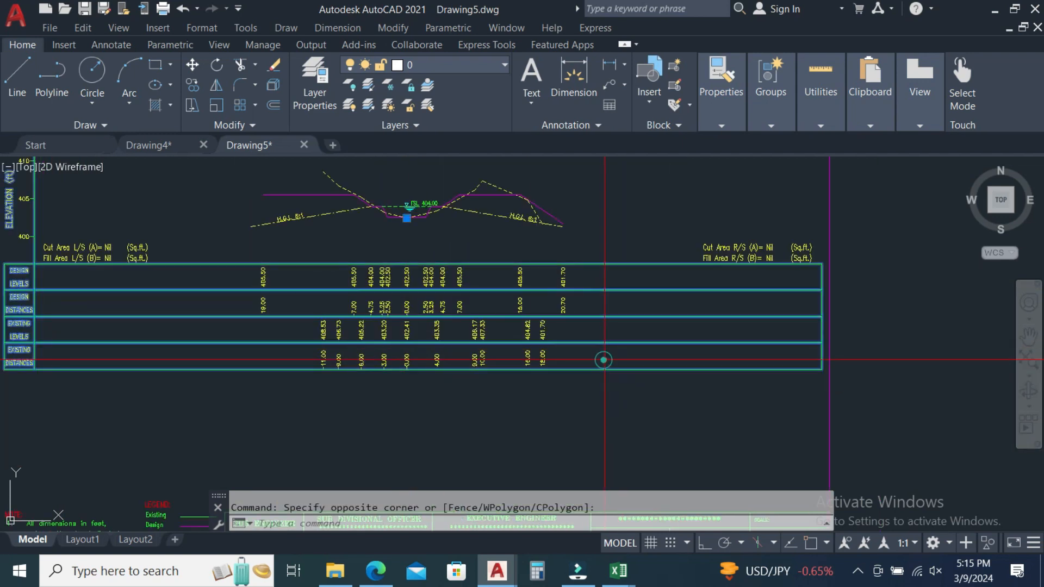
type("x")
key("Return")
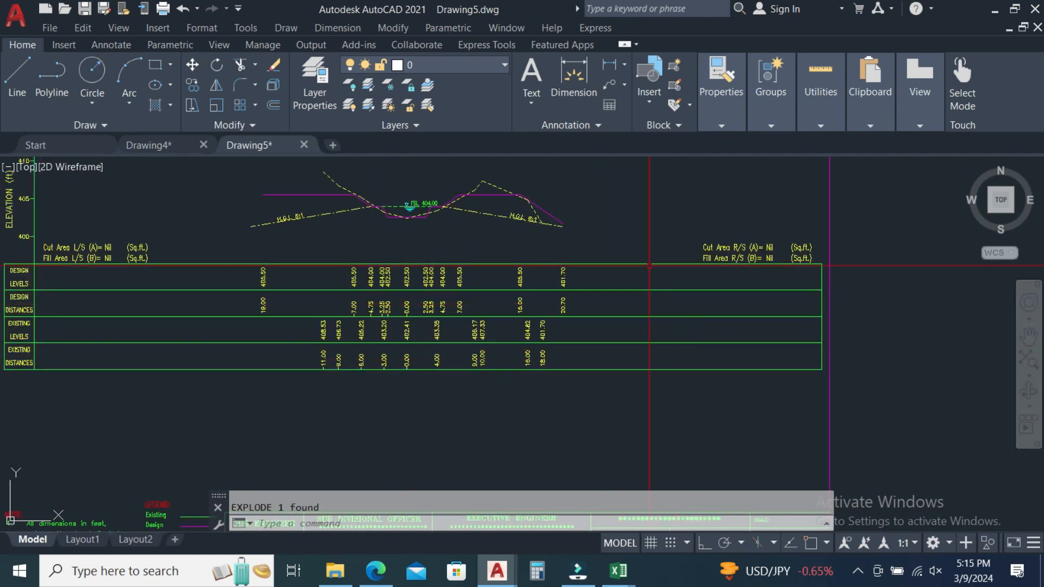
Step: Select the table's existing levels and existing distances rows, including their values, row labels and border lines
scroll(674, 304, "down", 3)
scroll(769, 310, "up", 5)
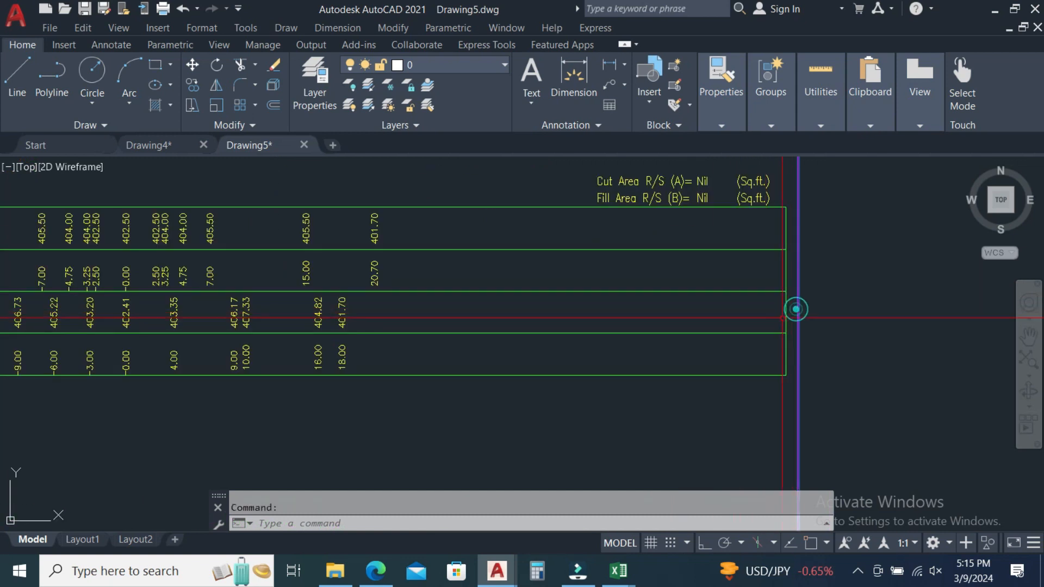
key("Escape")
left_click(791, 320)
scroll(348, 353, "down", 2)
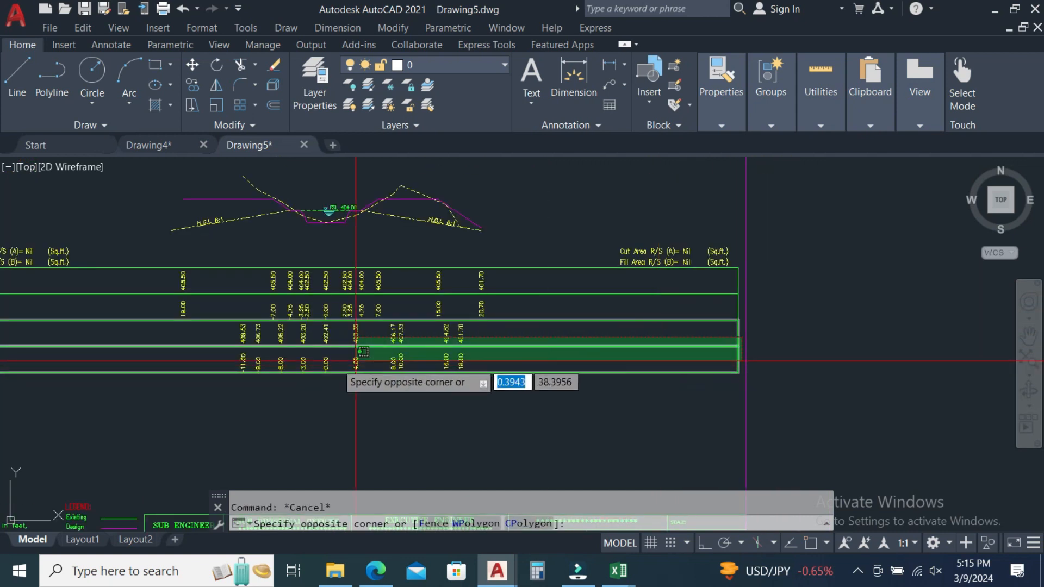
left_click(348, 354)
scroll(381, 354, "down", 3)
scroll(420, 356, "up", 5)
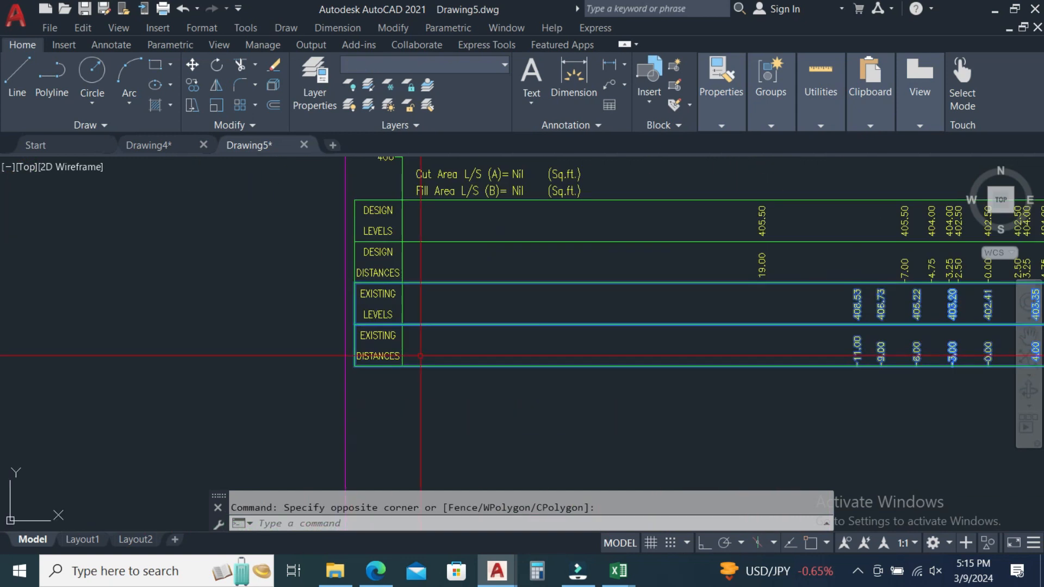
left_click(429, 290)
left_click(360, 373)
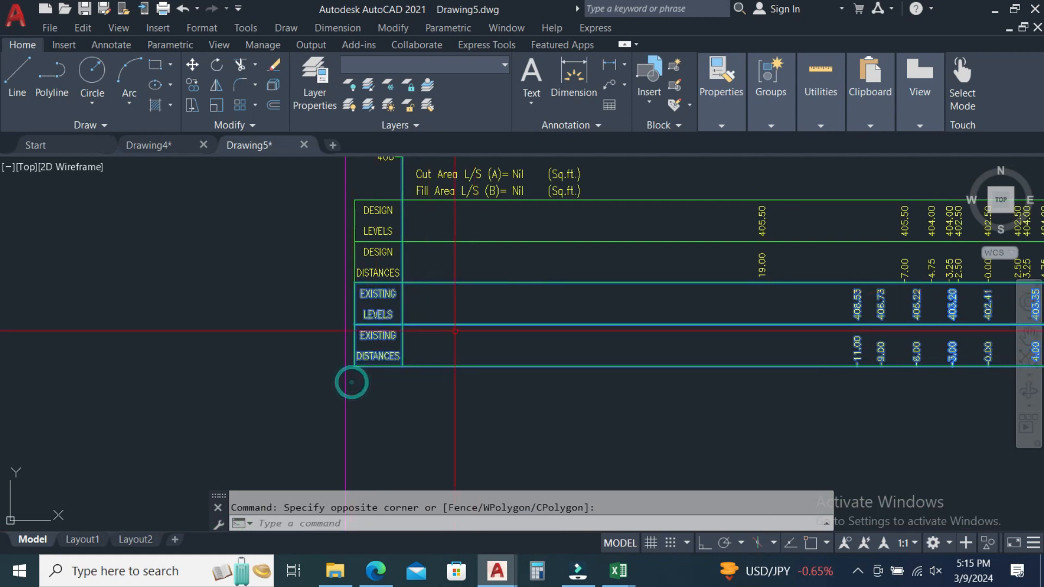
Step: Copy the selected rows with the upper-left endpoint of the existing levels row as base point
left_click(84, 28)
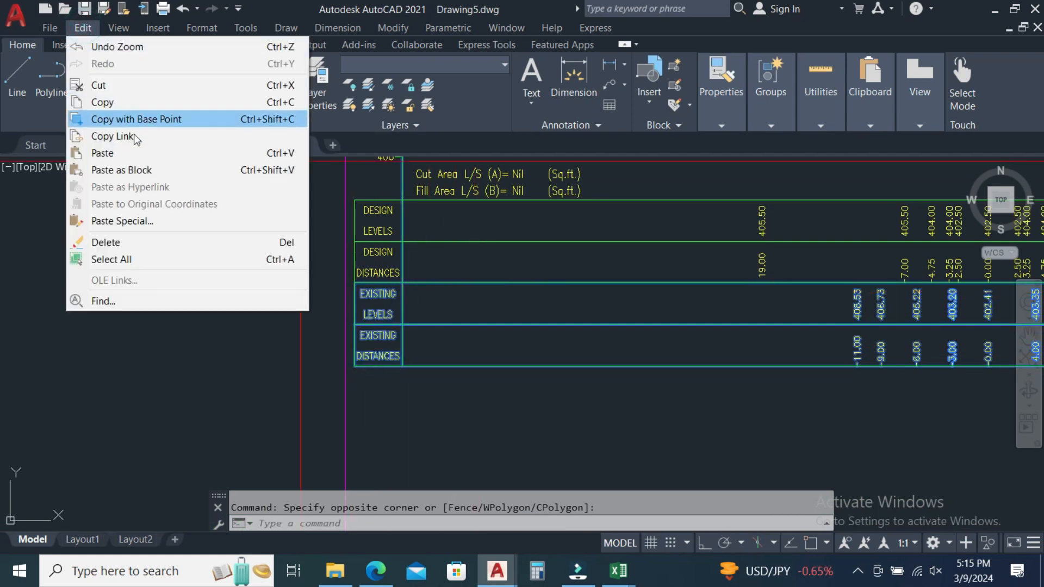
left_click(156, 120)
right_click(289, 234, "shift")
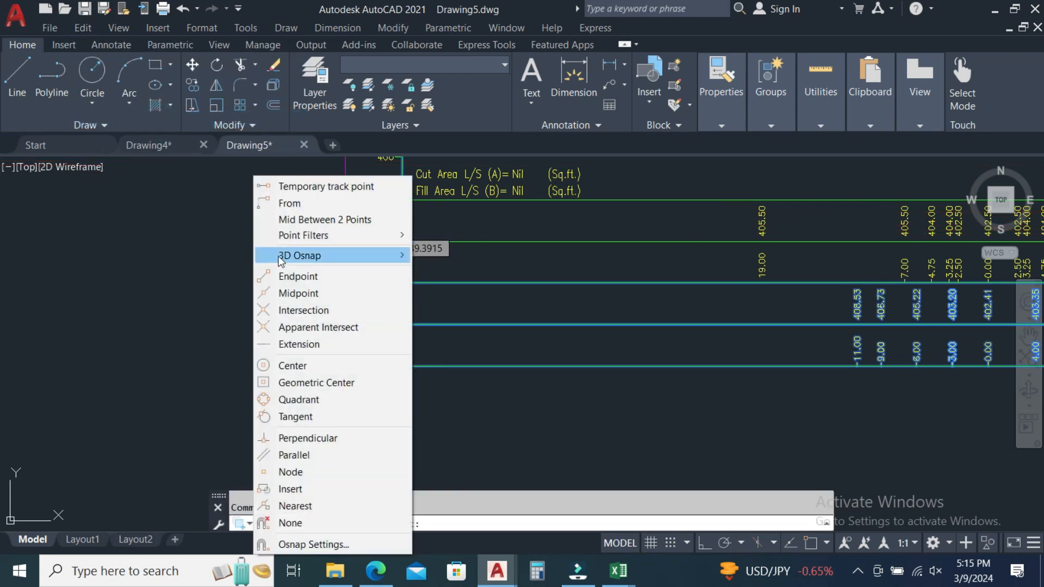
left_click(299, 276)
left_click(368, 272)
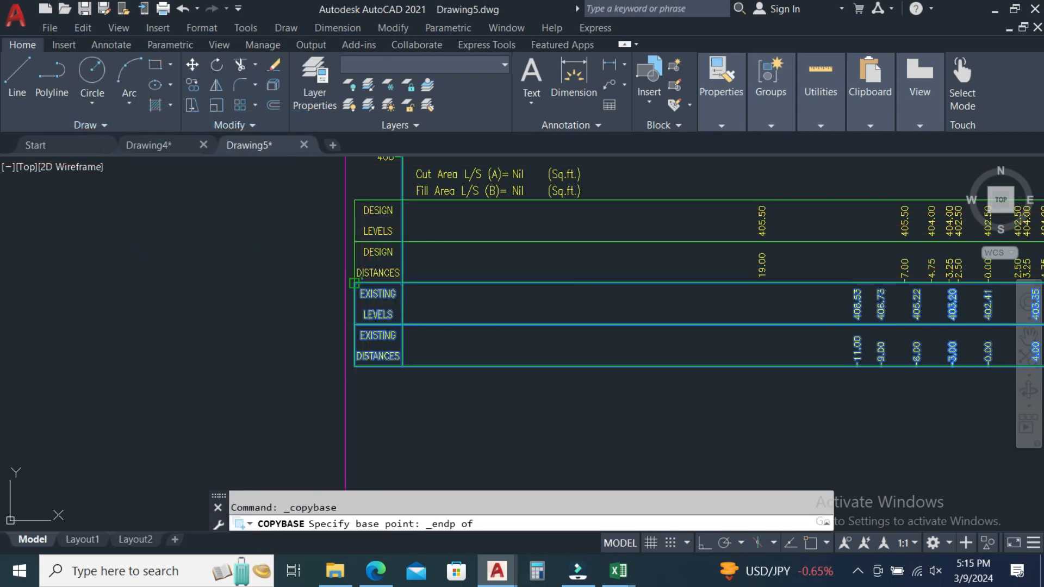
Step: Paste the copied rows into Drawing4 at the lower-left endpoint of its table, directly below the existing distances row
scroll(438, 198, "down", 2)
scroll(350, 291, "up", 6)
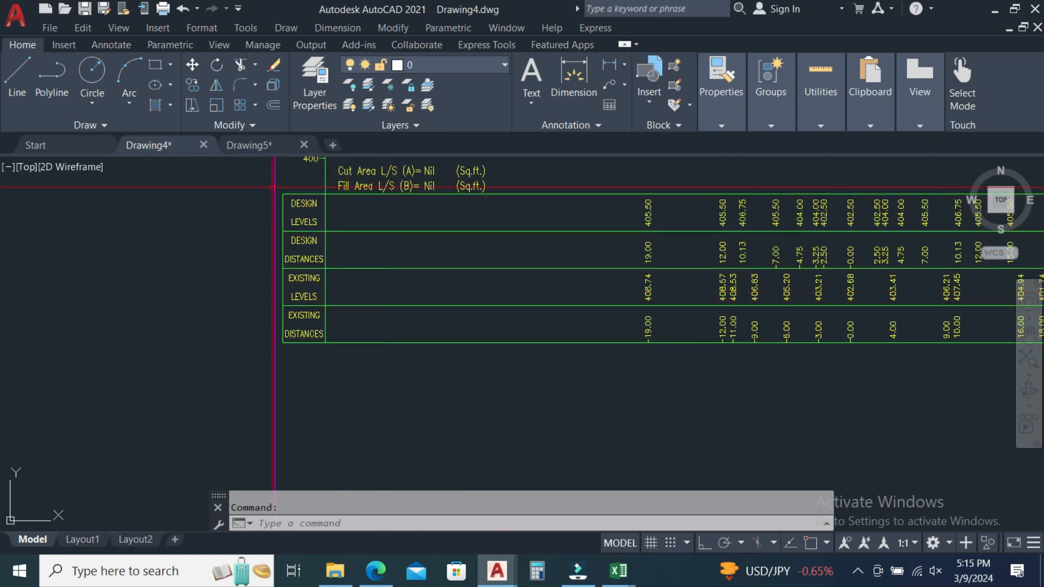
left_click(84, 28)
left_click(108, 154)
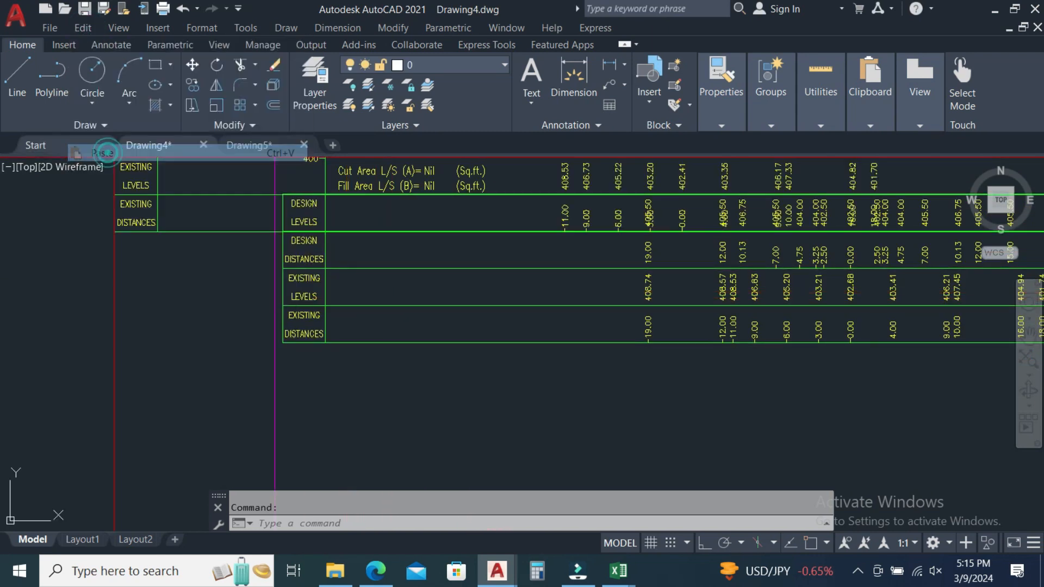
right_click(312, 327, "shift")
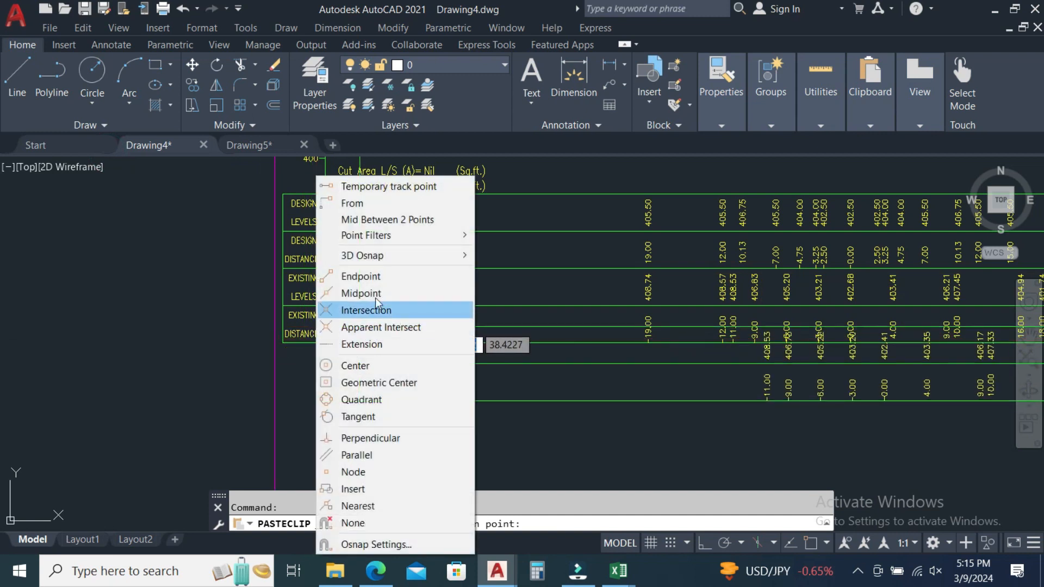
left_click(361, 277)
key("Escape")
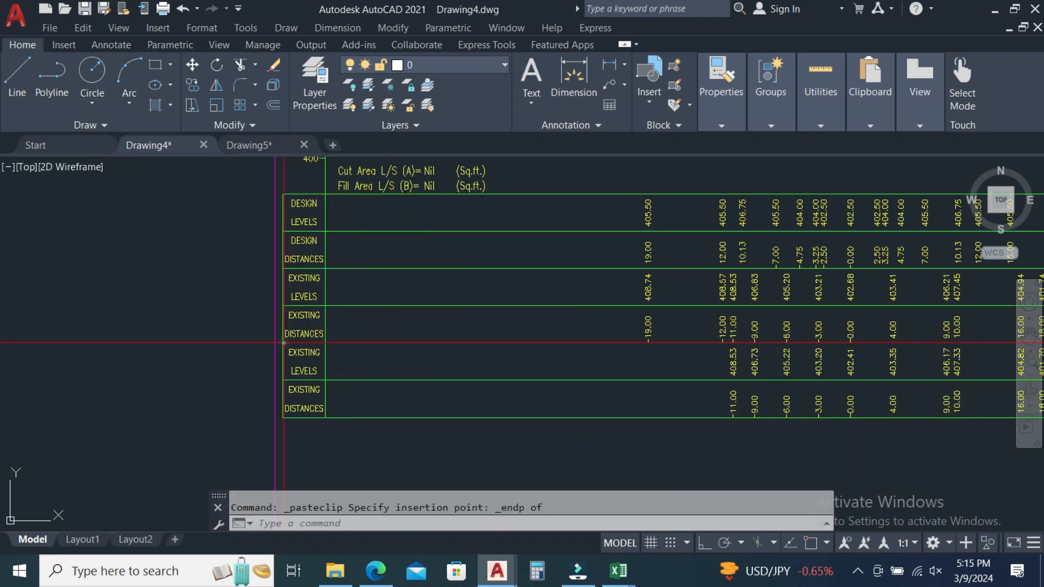
Step: Change the word EXISTING in the pasted levels row's label to AS BUILT
scroll(380, 355, "down", 4)
scroll(345, 330, "down", 2)
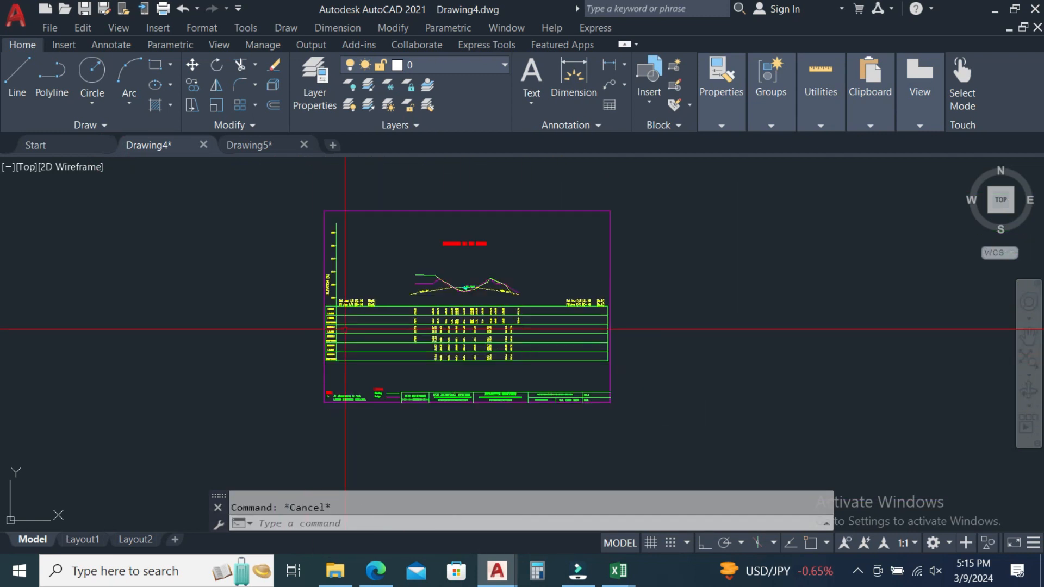
scroll(465, 358, "up", 4)
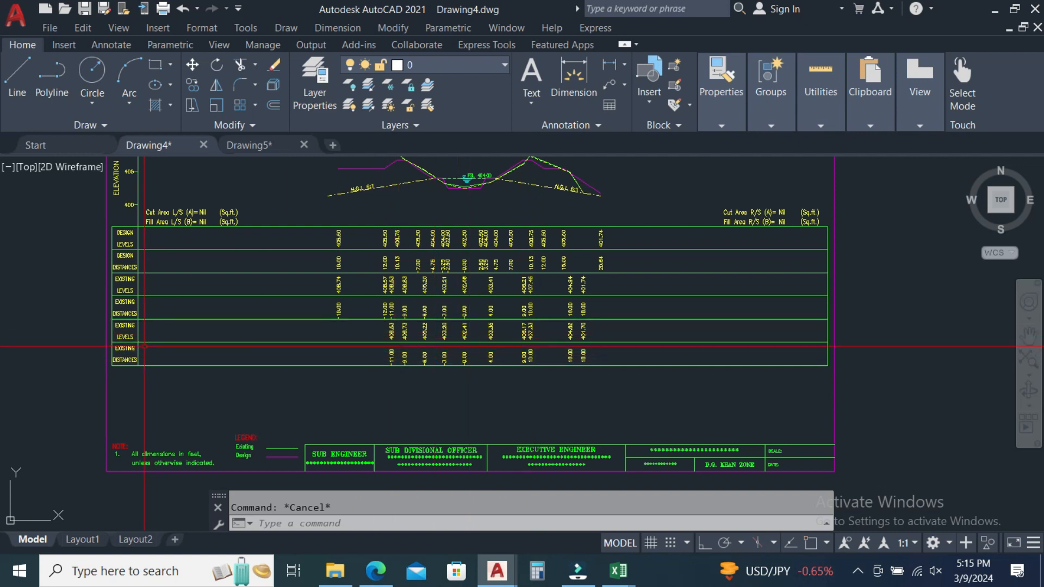
scroll(129, 325, "up", 4)
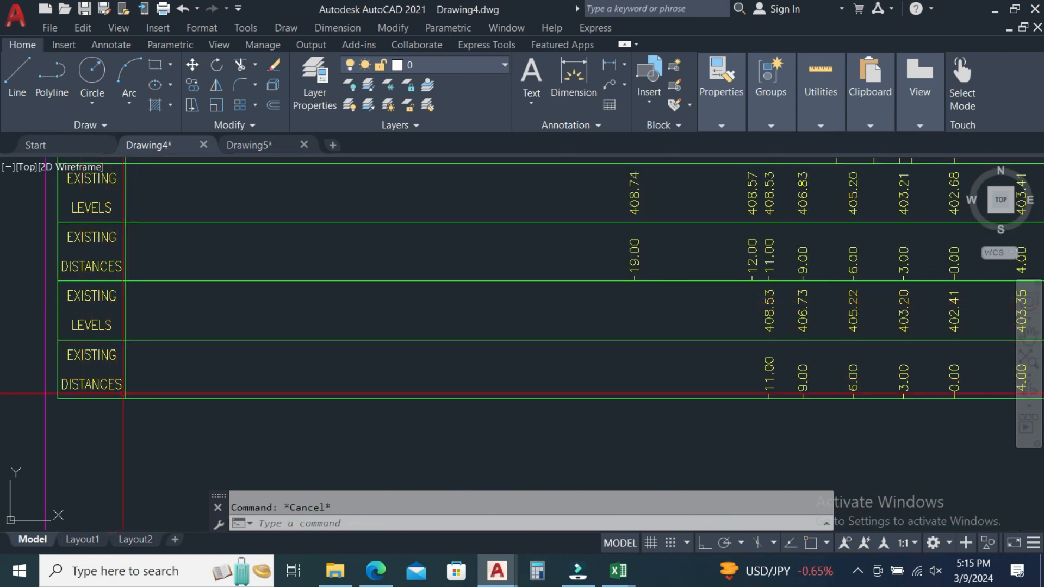
type("ed")
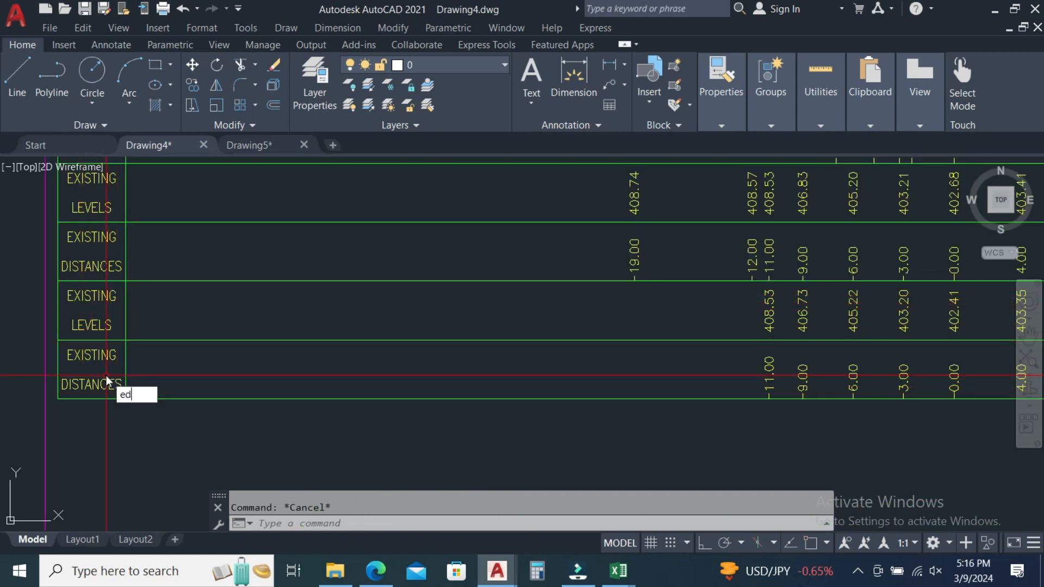
key("Return")
left_click(87, 296)
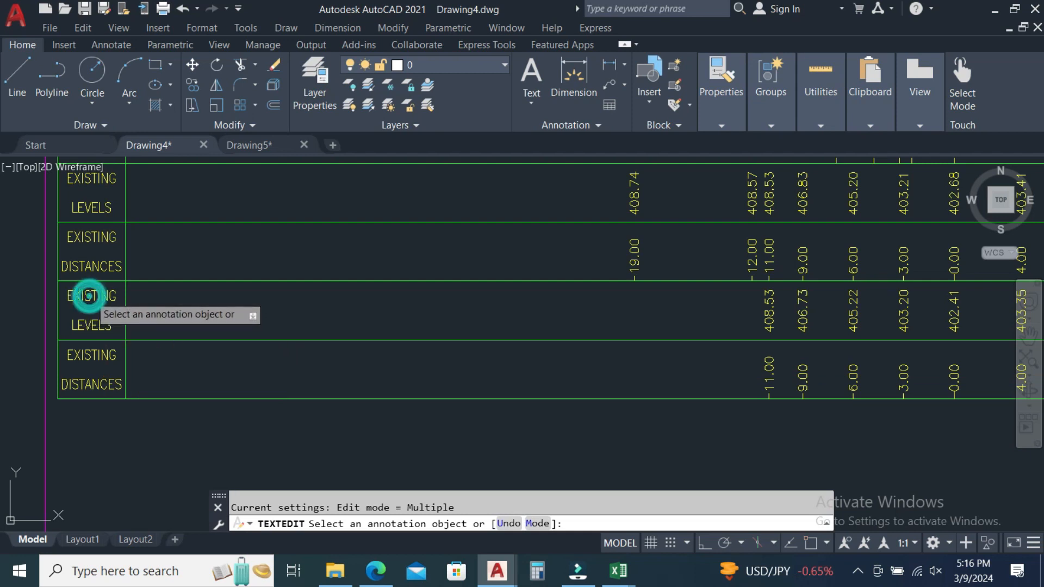
type("A")
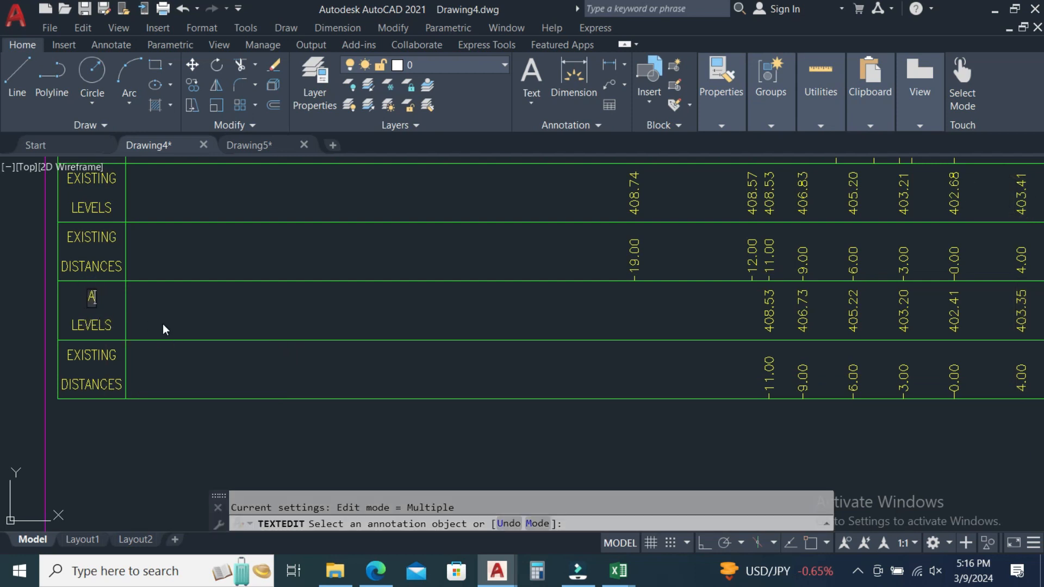
type("S BUILT")
key("Return")
Step: Change the word EXISTING in the pasted distances row's label to AS BUILT and end text editing
left_click(93, 354)
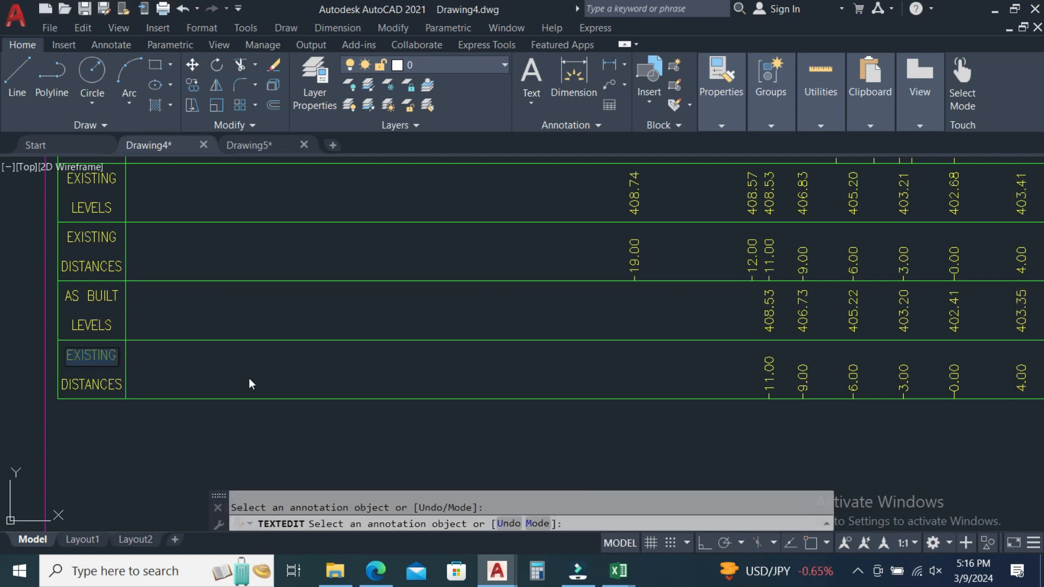
type("AS BUILT")
left_click(280, 446)
key("Escape")
Step: Review the whole cross section sheet with its extended table, zoomed to the drawing extents
scroll(282, 428, "down", 4)
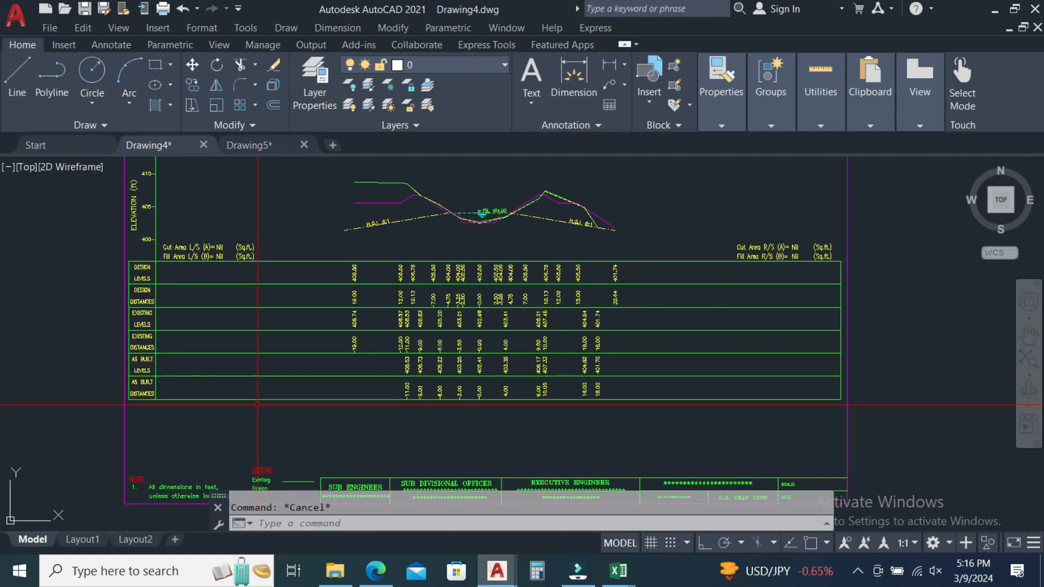
scroll(490, 350, "down", 4)
scroll(586, 293, "up", 2)
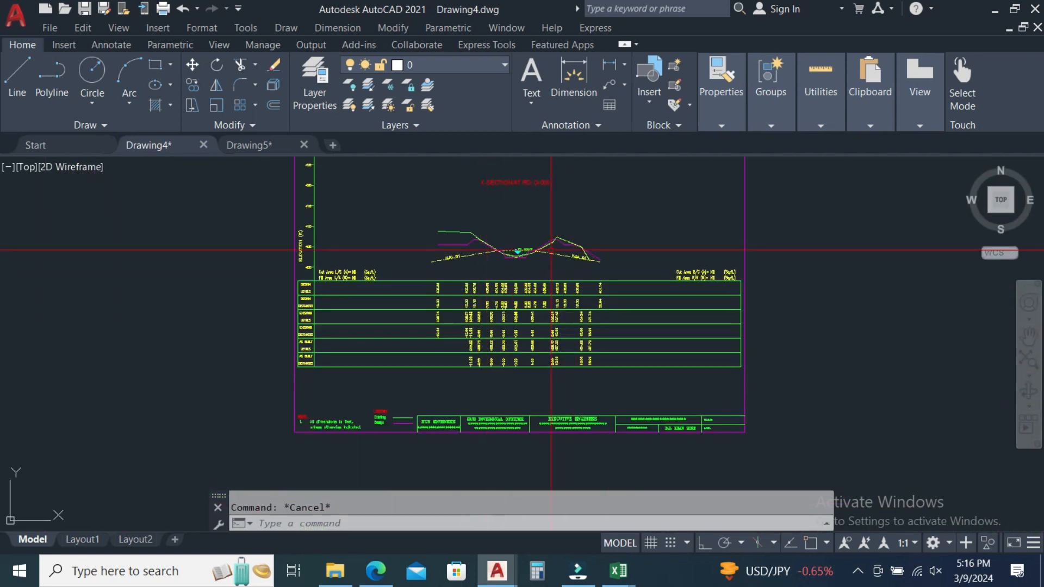
type("z")
key("Return")
type("e")
key("Return")
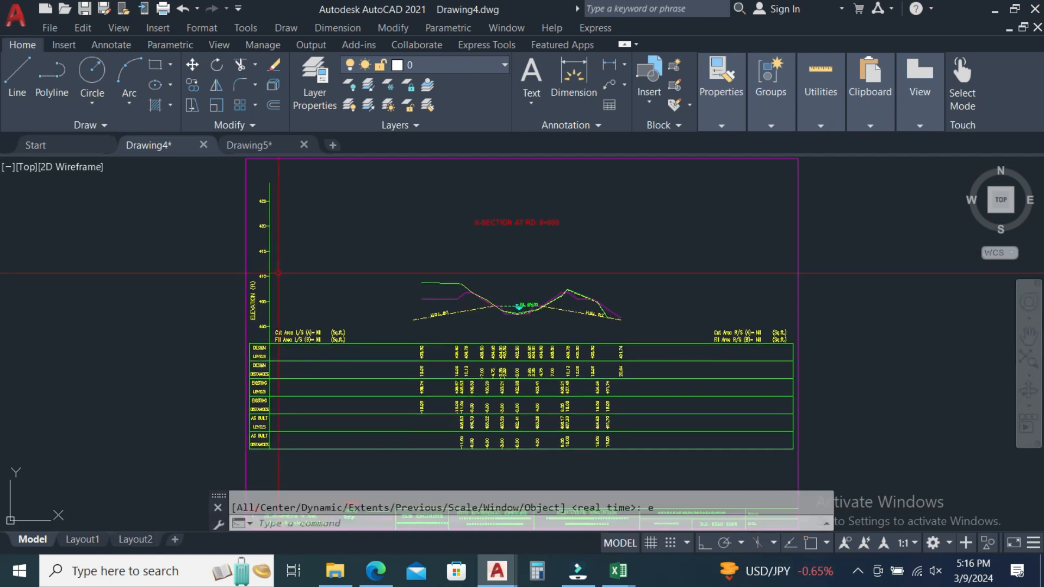
Step: Compare the dashed yellow as-built line with the green existing and magenta design profiles, especially along the right bank
scroll(553, 299, "up", 8)
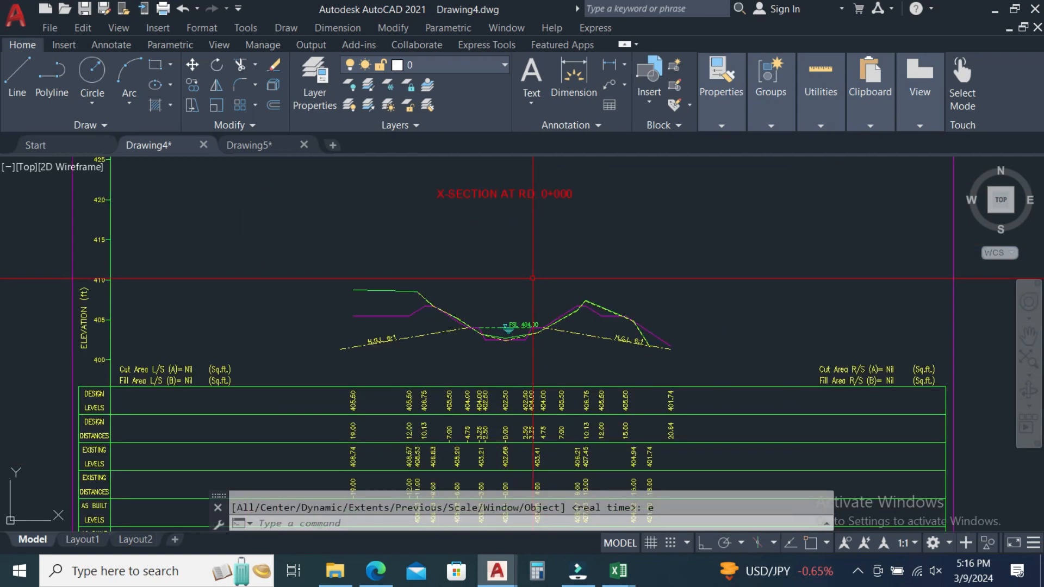
scroll(928, 422, "down", 2)
scroll(968, 408, "up", 5)
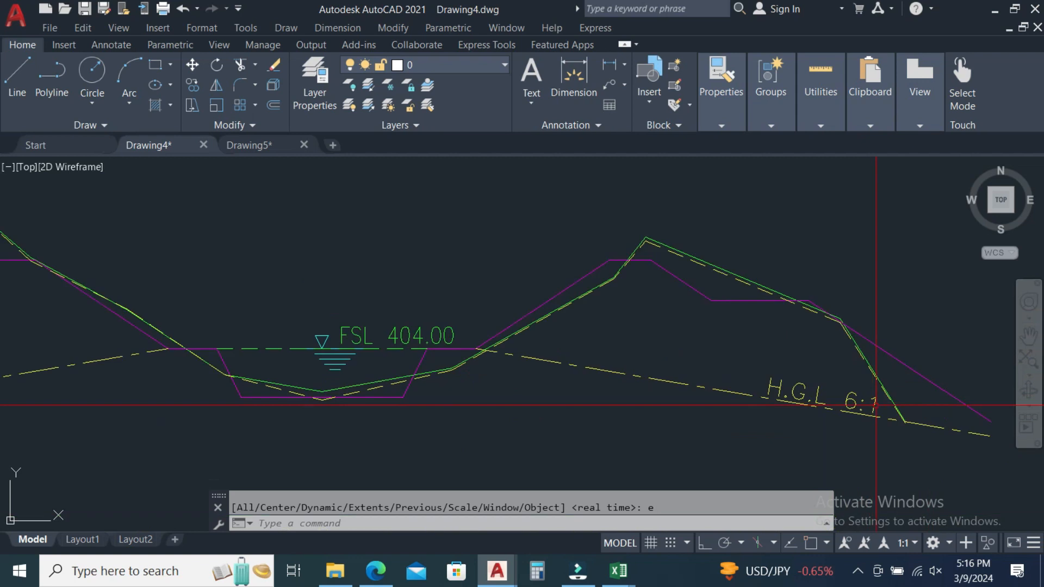
scroll(905, 422, "down", 3)
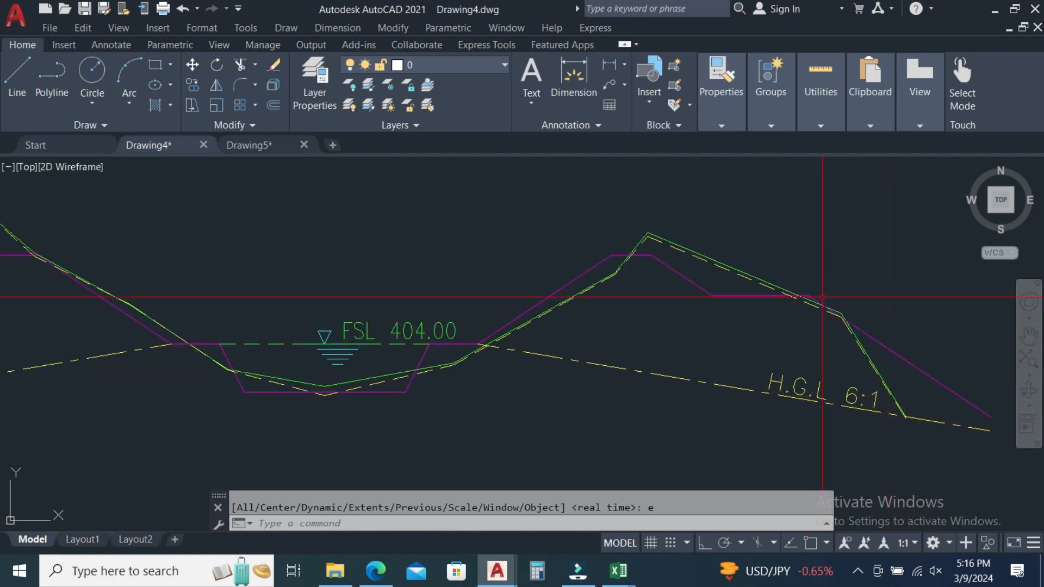
scroll(539, 353, "down", 2)
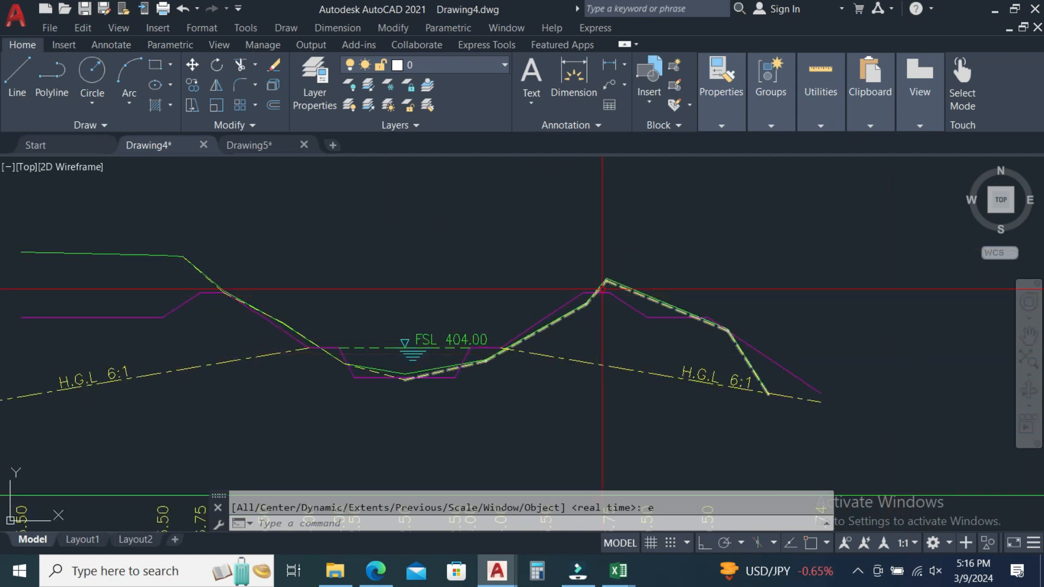
scroll(610, 280, "up", 4)
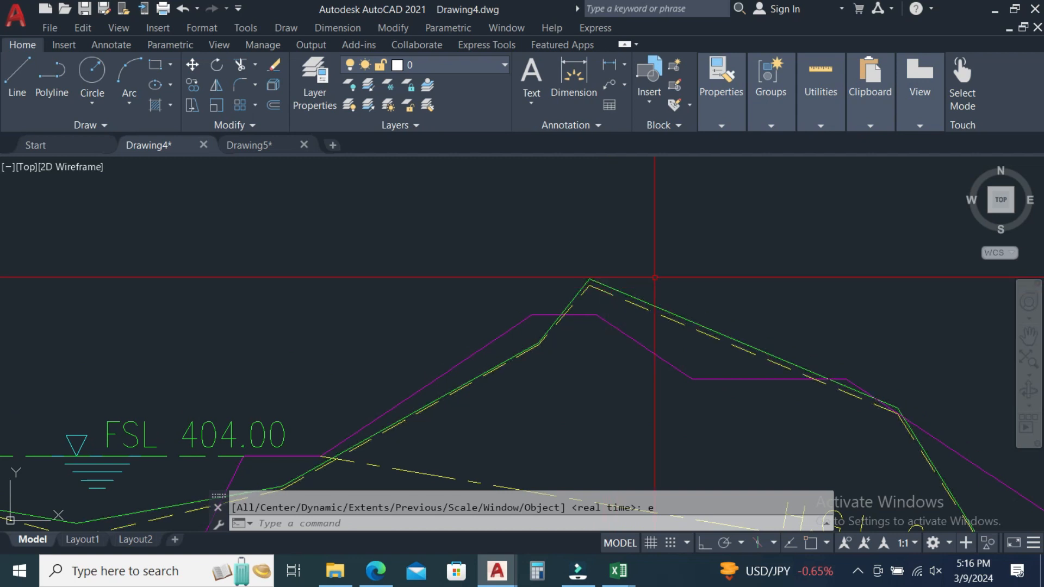
scroll(654, 281, "down", 2)
scroll(636, 295, "down", 5)
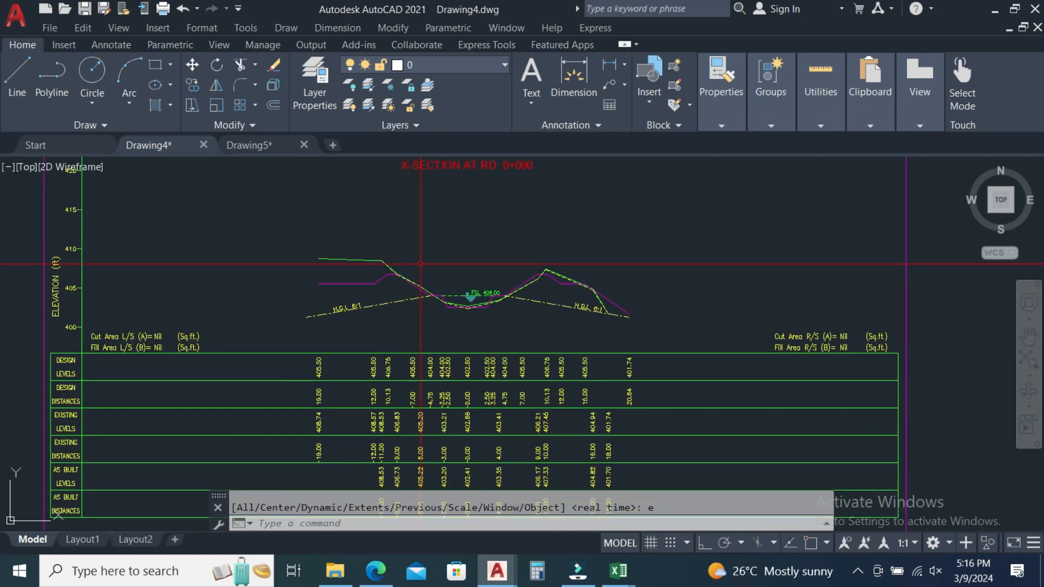
Step: Zoom to the drawing extents and inspect the superimposed profiles across both canal banks
type("z")
key("Return")
type("e")
key("Return")
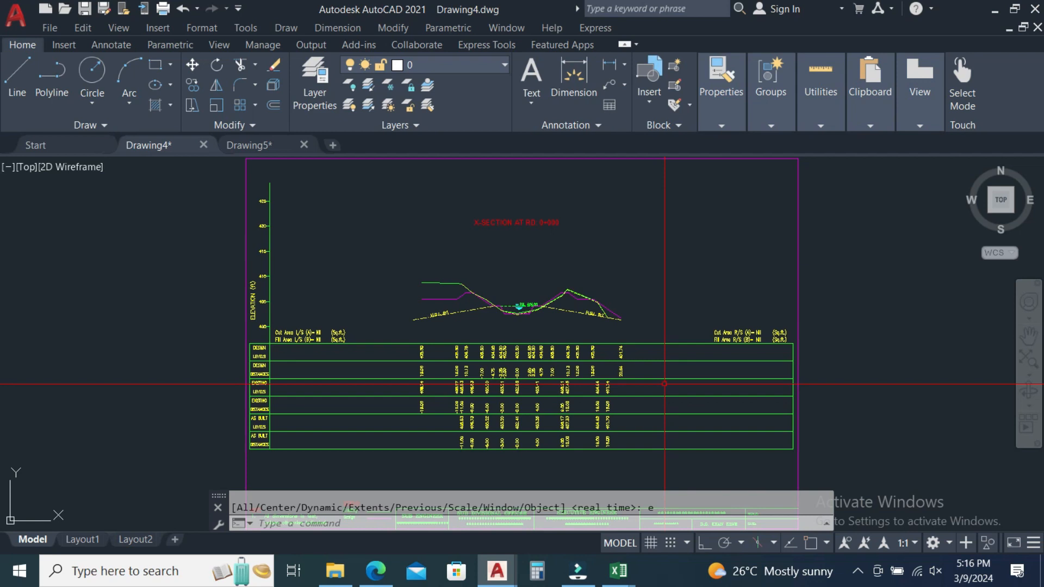
scroll(539, 296, "up", 5)
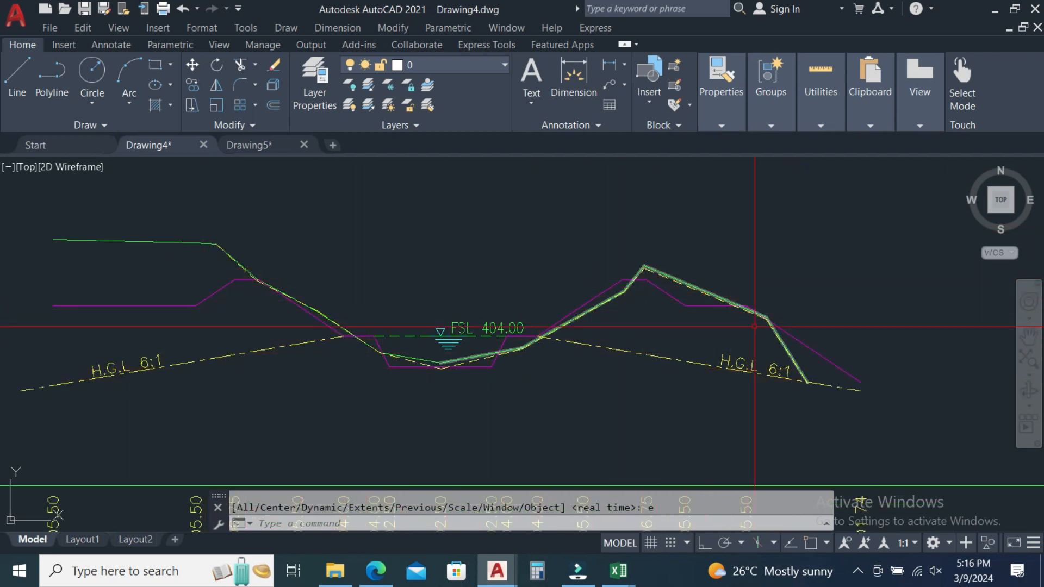
Step: Inspect the right bank profiles and the left-side cut and fill area notes, ending with the whole sheet at the drawing extents
scroll(754, 327, "up", 3)
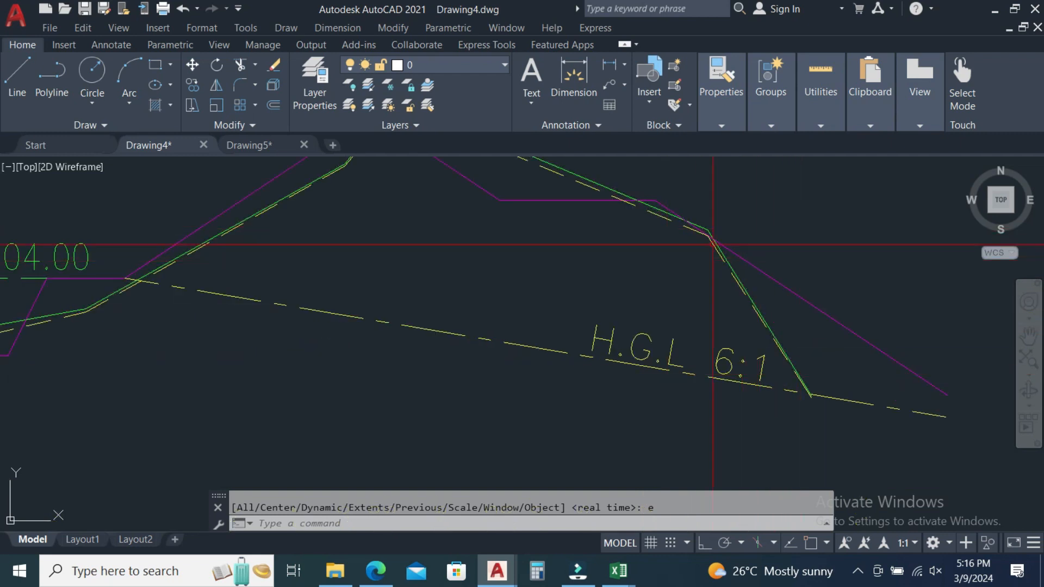
scroll(238, 297, "up", 5)
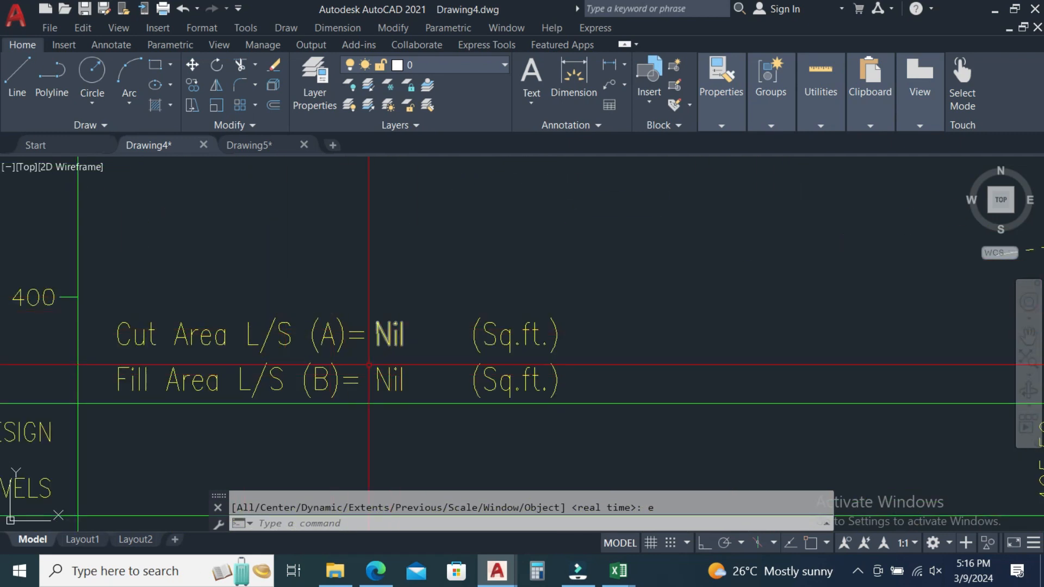
scroll(441, 357, "down", 3)
type("z")
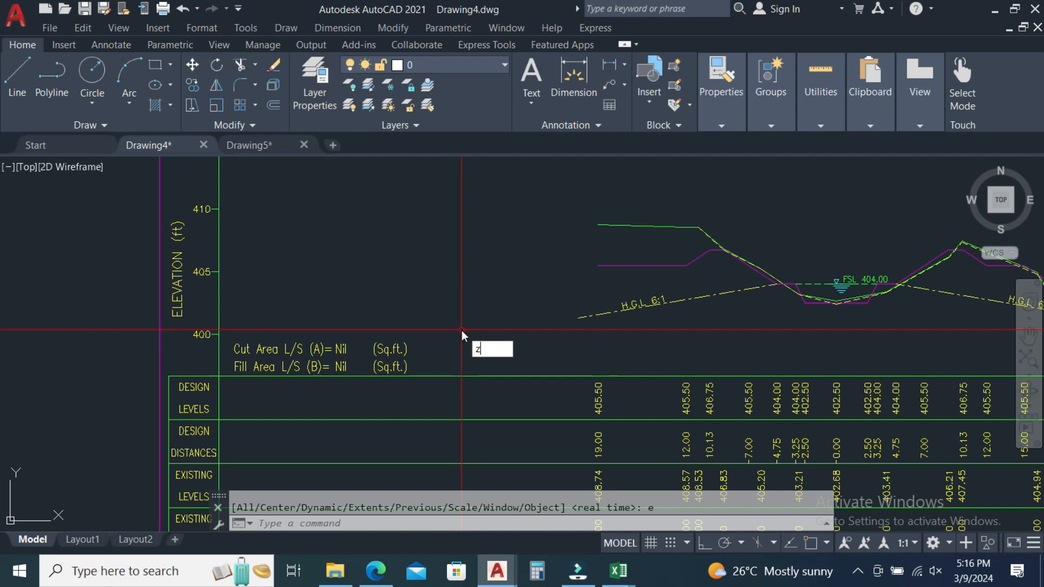
key("Return")
type("e")
key("Return")
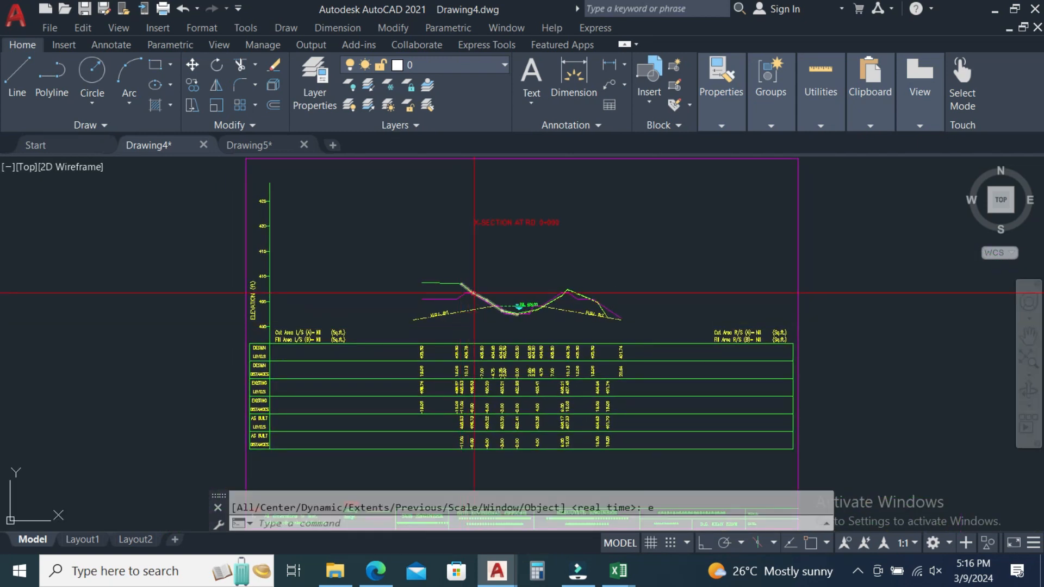
scroll(475, 261, "down", 2)
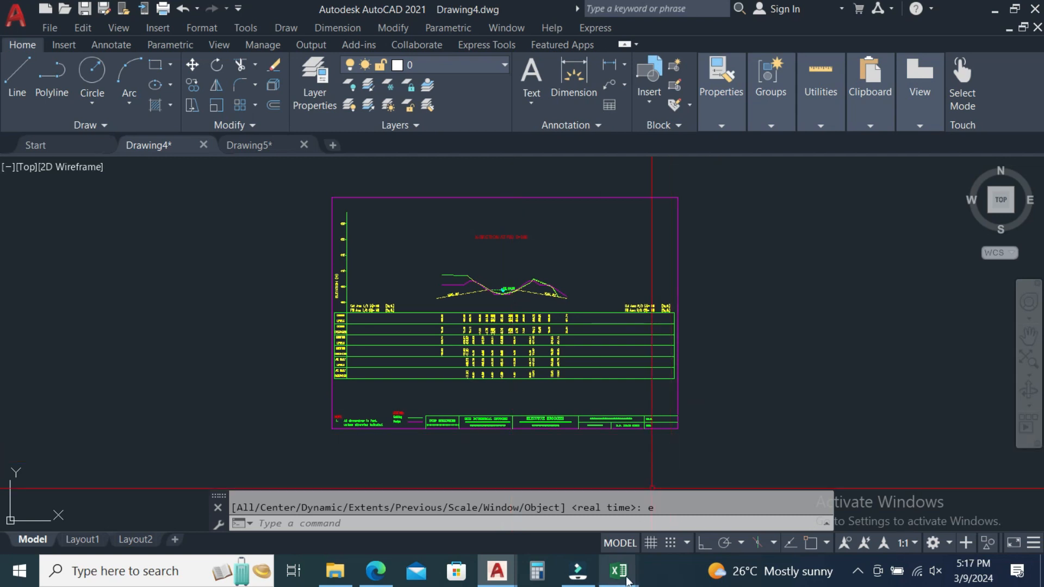
Step: Switch to the Excel workbook named cross section file to view its Design Data sheet and section chart
mouse_move(620, 572)
left_click(552, 519)
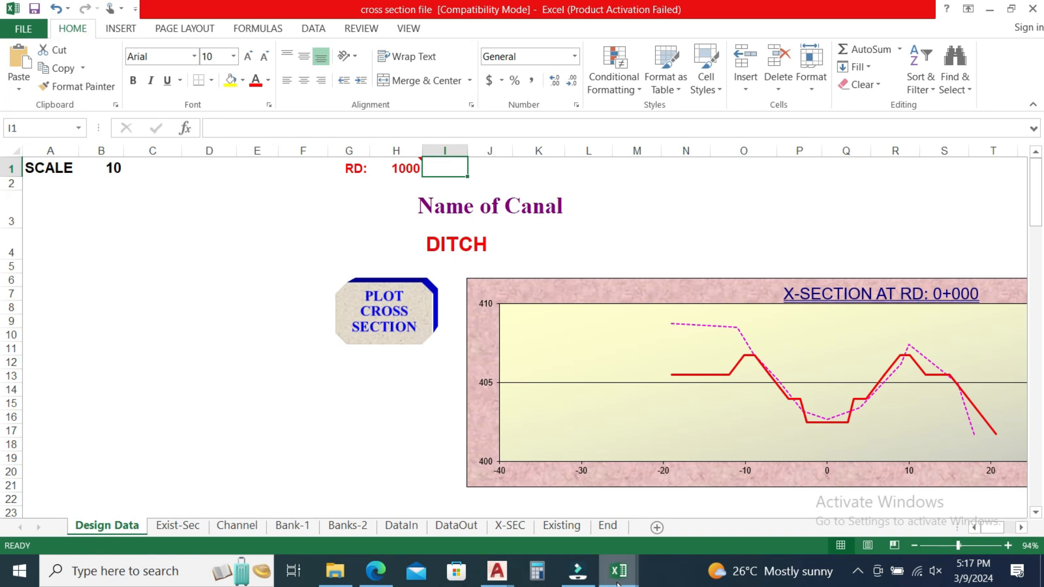
mouse_move(618, 571)
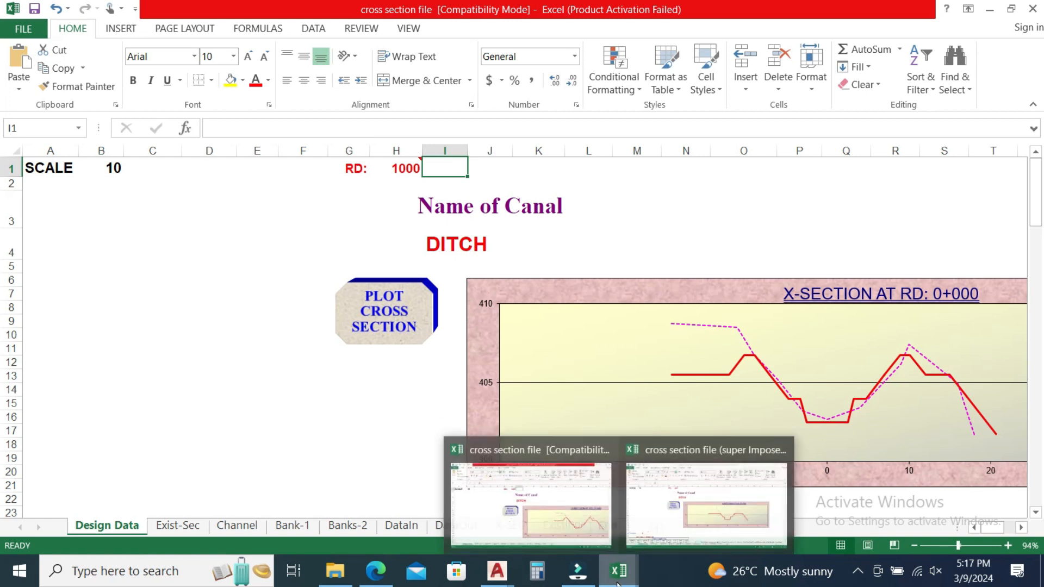
left_click(858, 571)
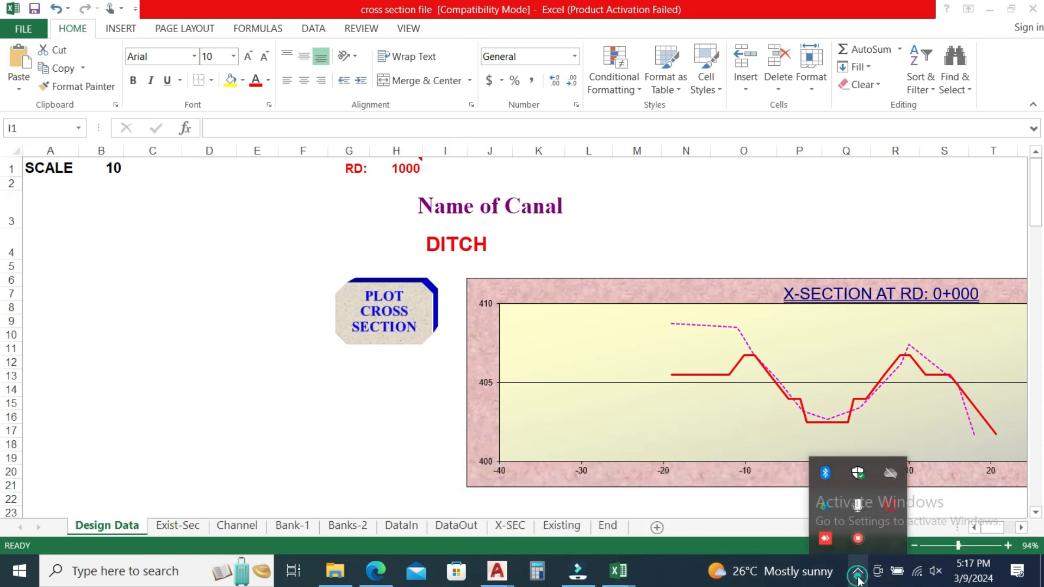
right_click(857, 539)
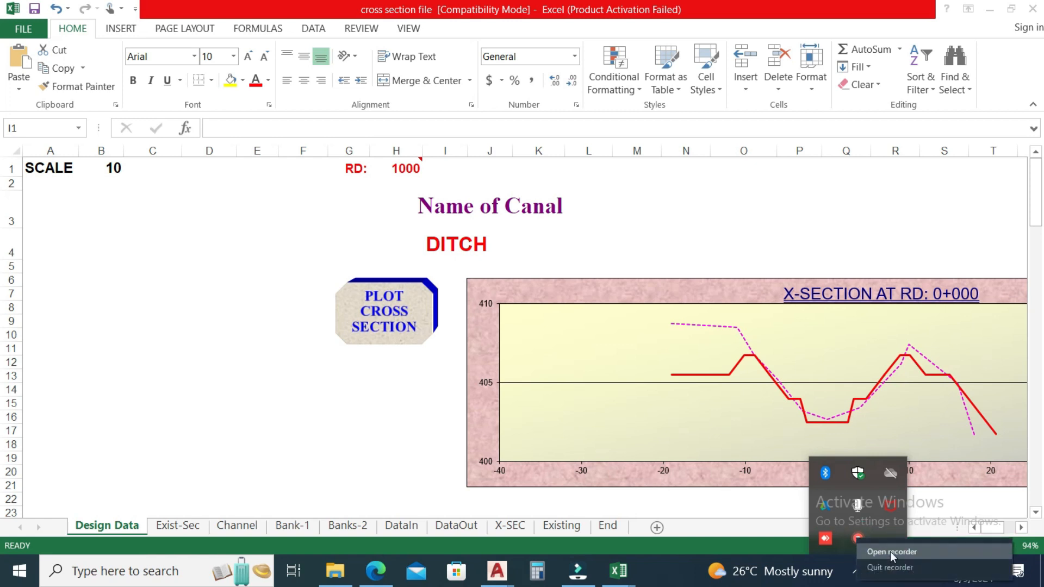